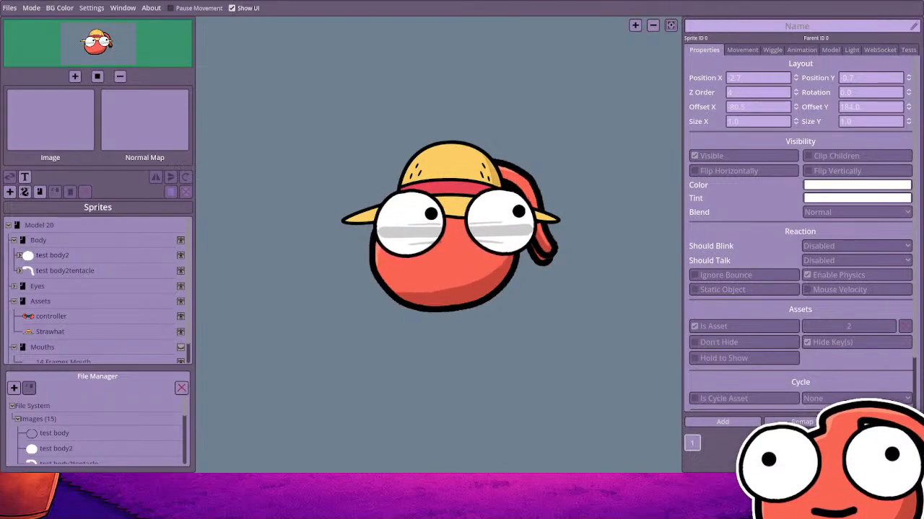
pyautogui.click(741, 49)
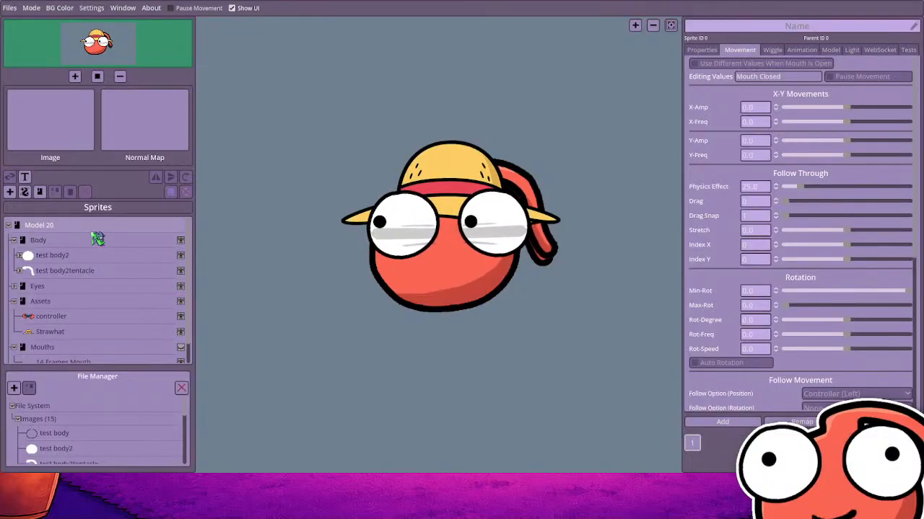
pyautogui.click(773, 52)
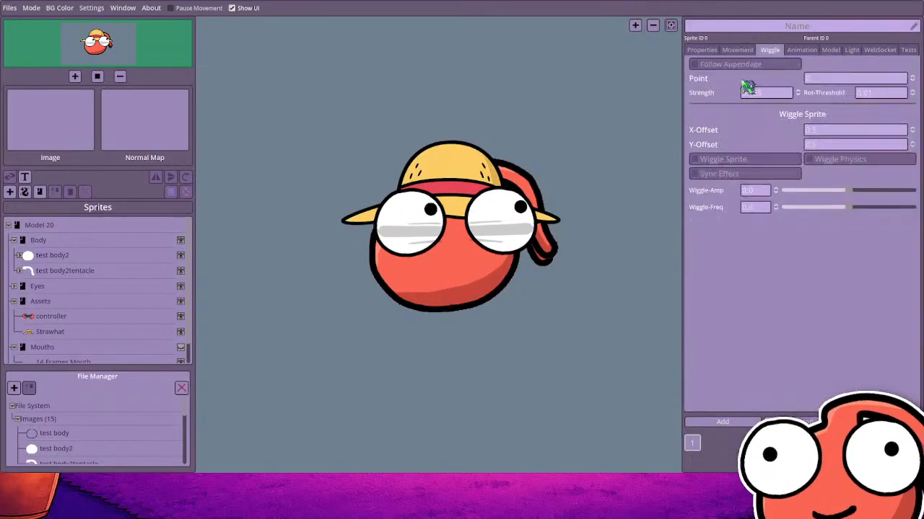
pyautogui.click(814, 52)
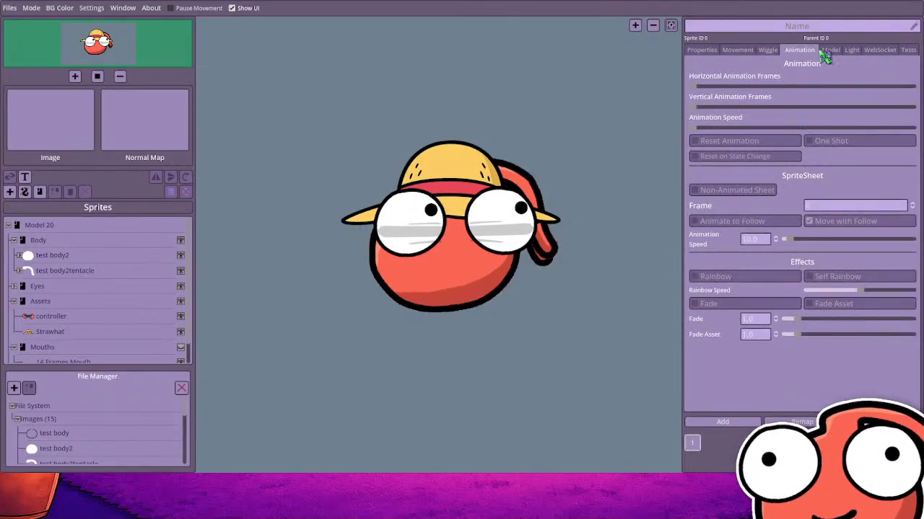
# Set the model's Mouth Open animation to Wobble with X-frequency 0.0, X-amplitude 27.43 and Y-frequency 29.42
pyautogui.click(829, 52)
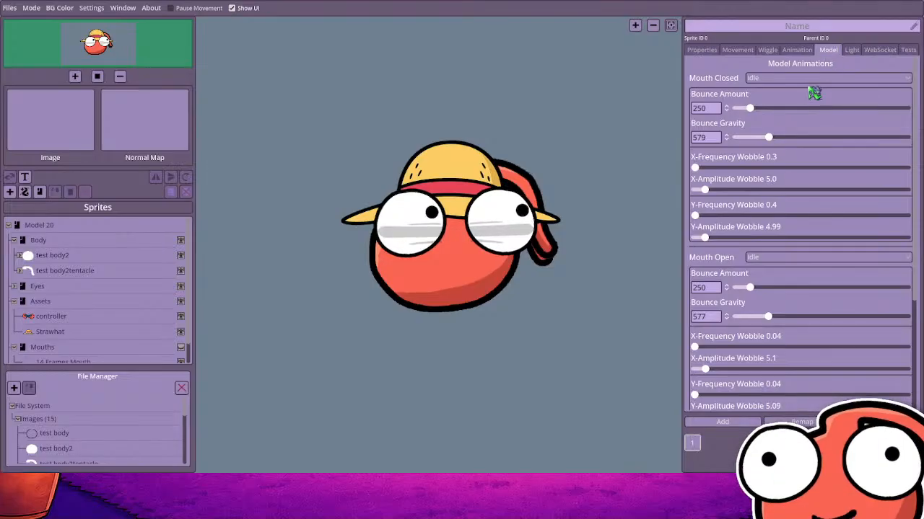
pyautogui.click(778, 258)
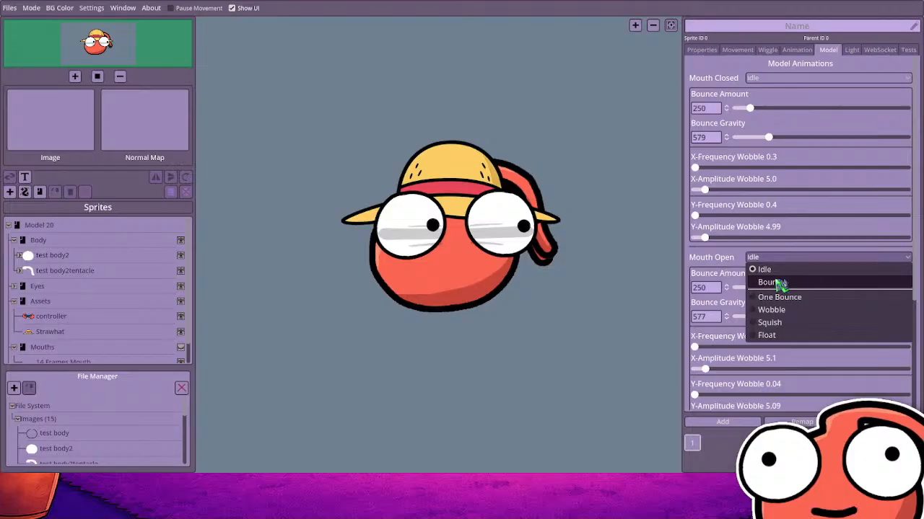
pyautogui.click(779, 310)
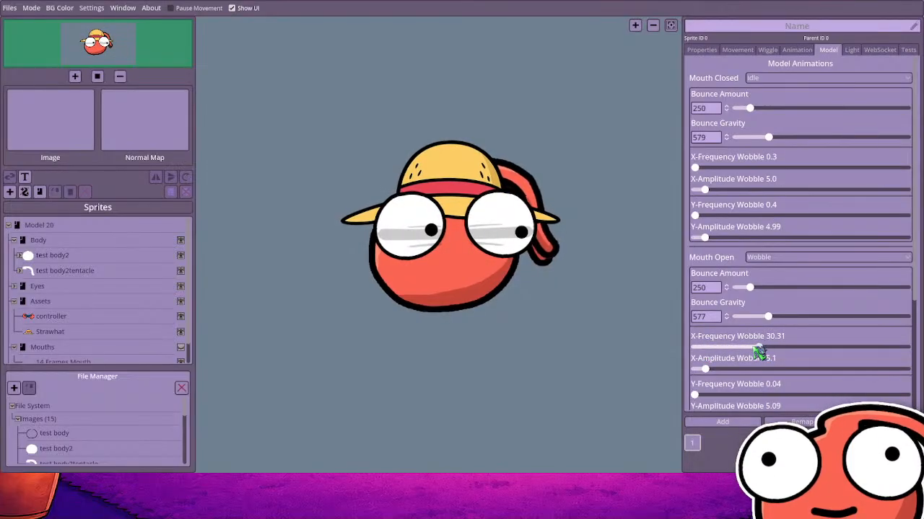
pyautogui.moveTo(709, 349); pyautogui.dragTo(694, 347)
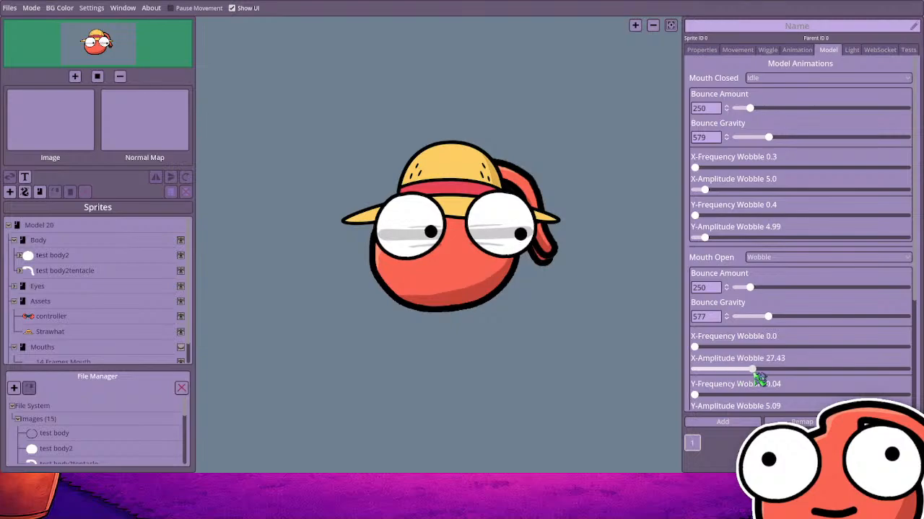
pyautogui.moveTo(697, 396); pyautogui.dragTo(759, 401)
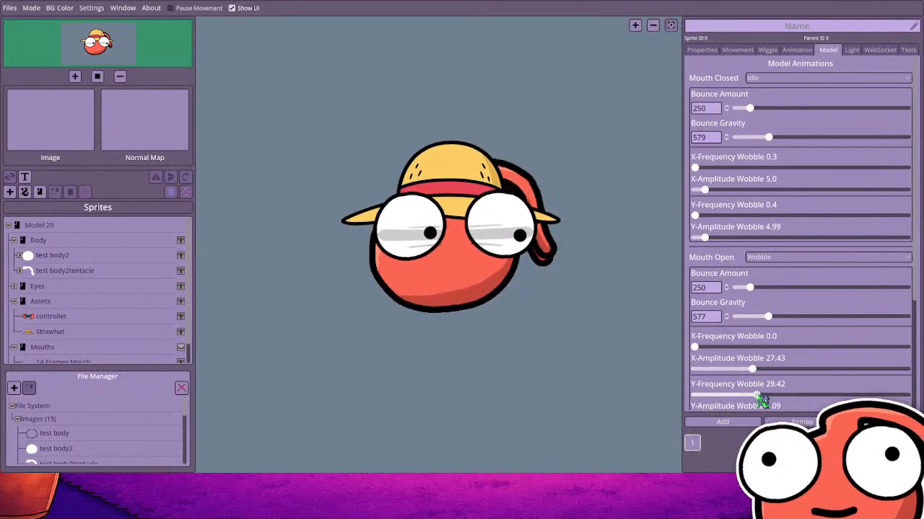
pyautogui.moveTo(705, 353)
pyautogui.mouseDown()
pyautogui.moveTo(769, 351)
pyautogui.moveTo(694, 354)
pyautogui.mouseUp()
# Try One Bounce for the Mouth Open animation, switch it to Bouncy, and hide the Strawhat asset
pyautogui.click(769, 259)
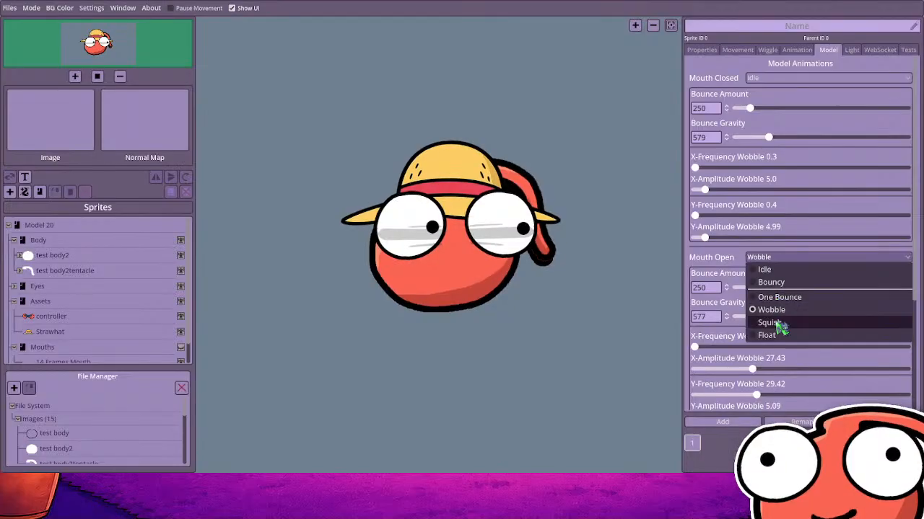
pyautogui.click(775, 297)
pyautogui.click(771, 260)
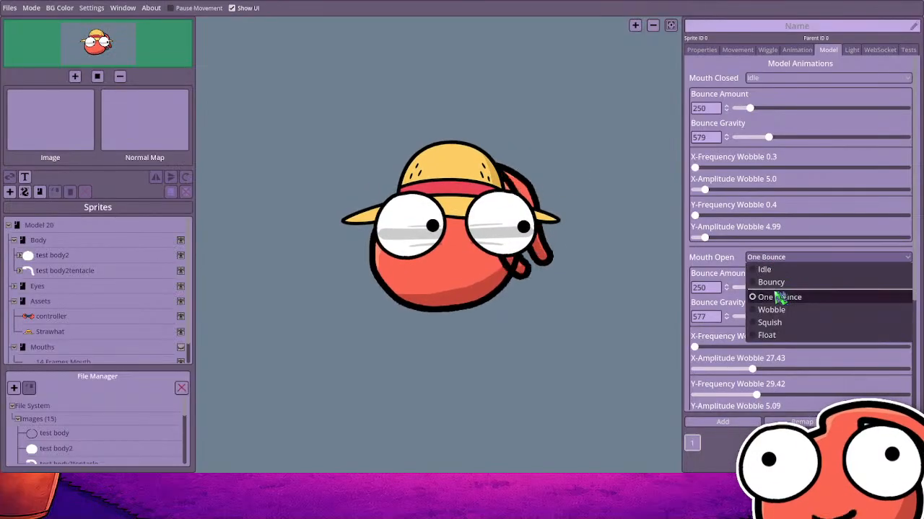
pyautogui.click(772, 282)
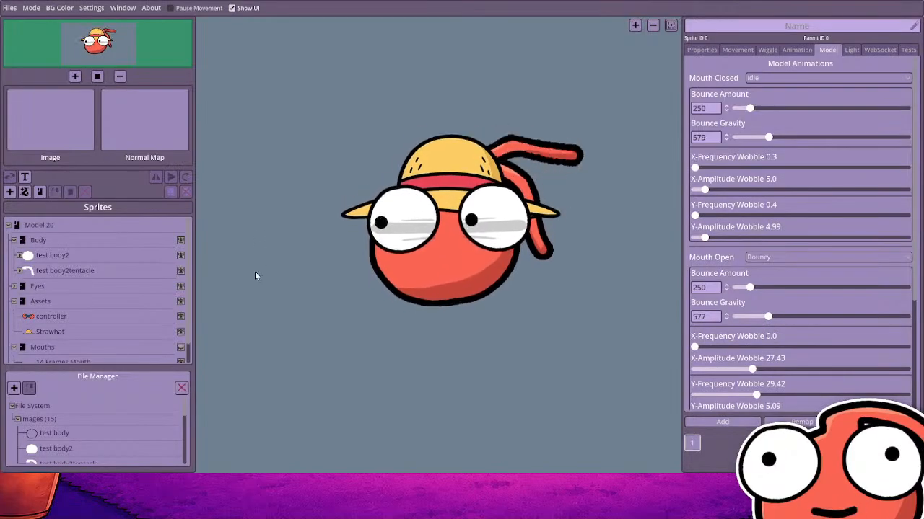
pyautogui.press('1')
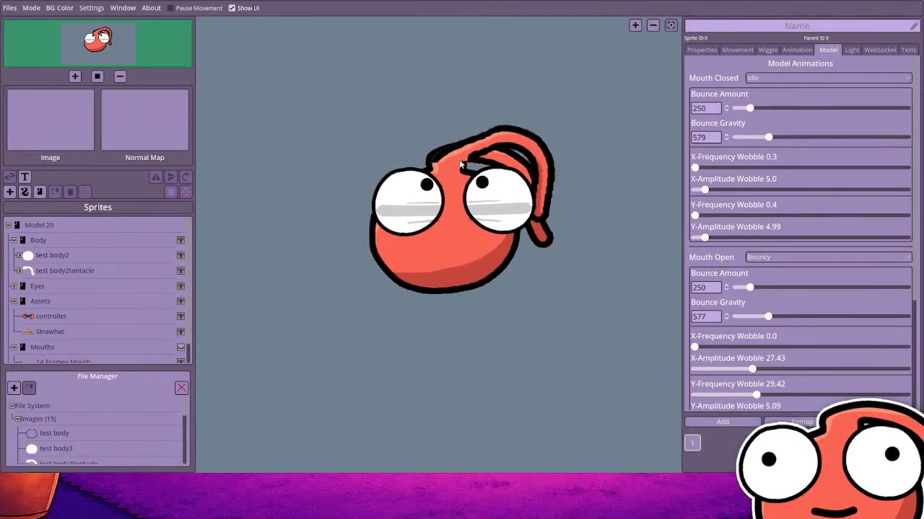
# Set the Mouth Open bounce amount to 58, X-amplitude wobble to 2.2, Y-frequency to 0.22 and Y-amplitude to 0.0, and save the model
pyautogui.moveTo(751, 373); pyautogui.dragTo(709, 377)
pyautogui.moveTo(746, 401); pyautogui.dragTo(707, 397)
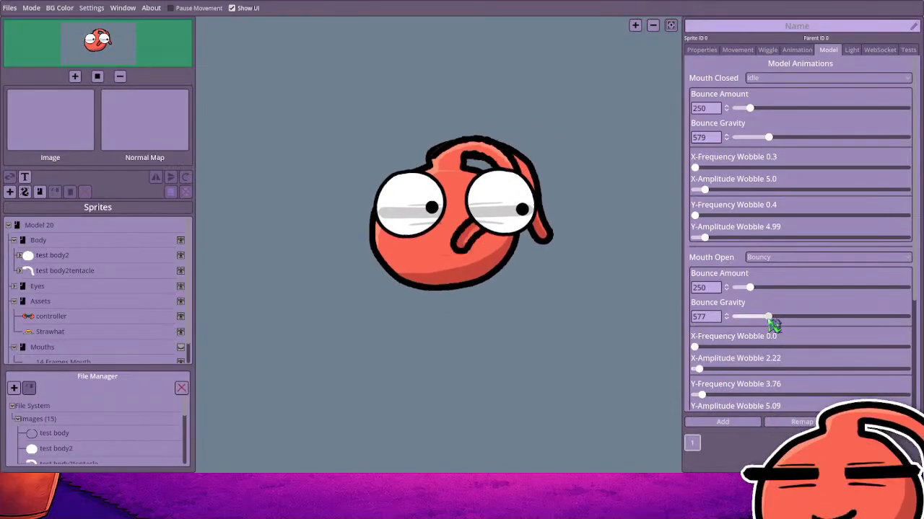
pyautogui.moveTo(750, 287); pyautogui.dragTo(738, 288)
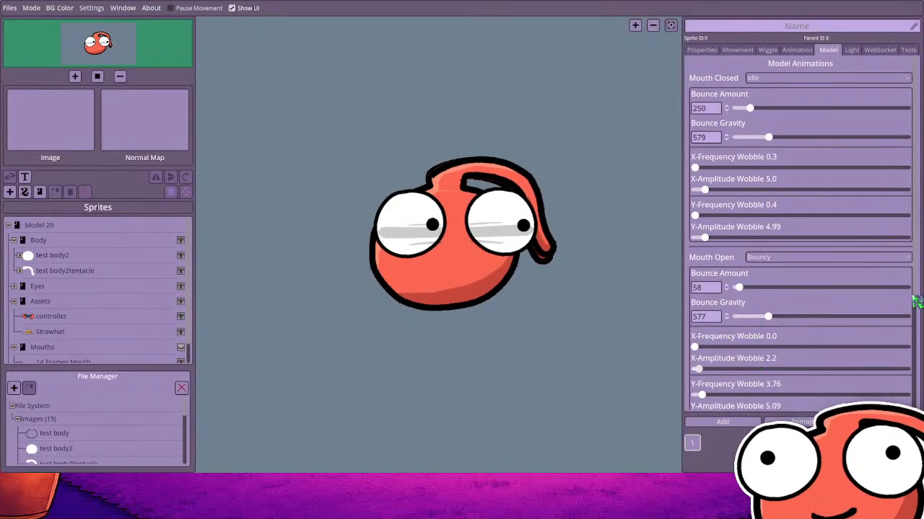
pyautogui.hotkey('ctrl', 's')
pyautogui.moveTo(918, 301); pyautogui.dragTo(916, 339)
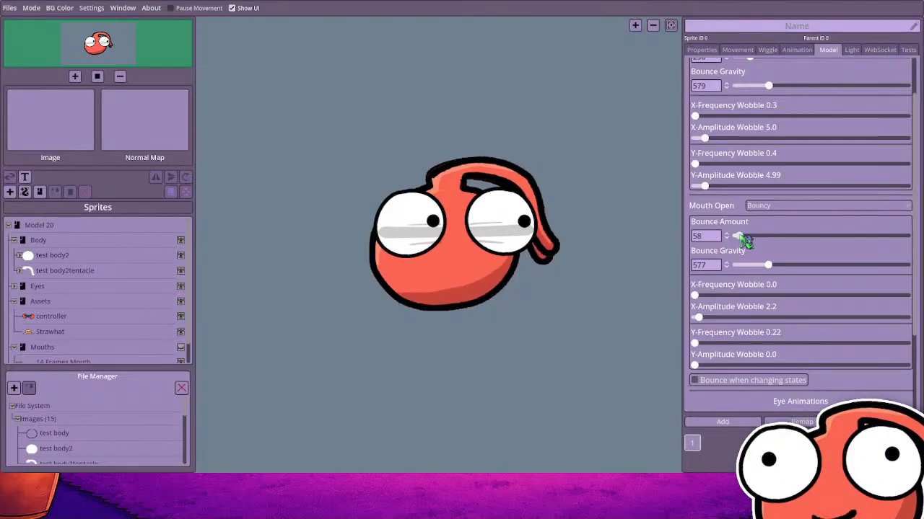
# Change the Mouth Open animation to One Bounce with X-frequency wobble 3.54 and X-amplitude wobble 4.65
pyautogui.click(757, 206)
pyautogui.click(783, 243)
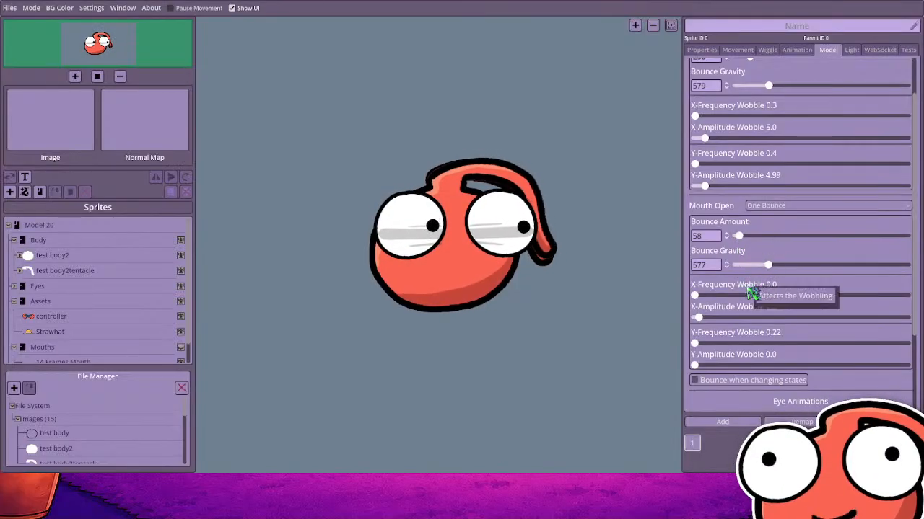
pyautogui.moveTo(705, 303); pyautogui.dragTo(711, 306)
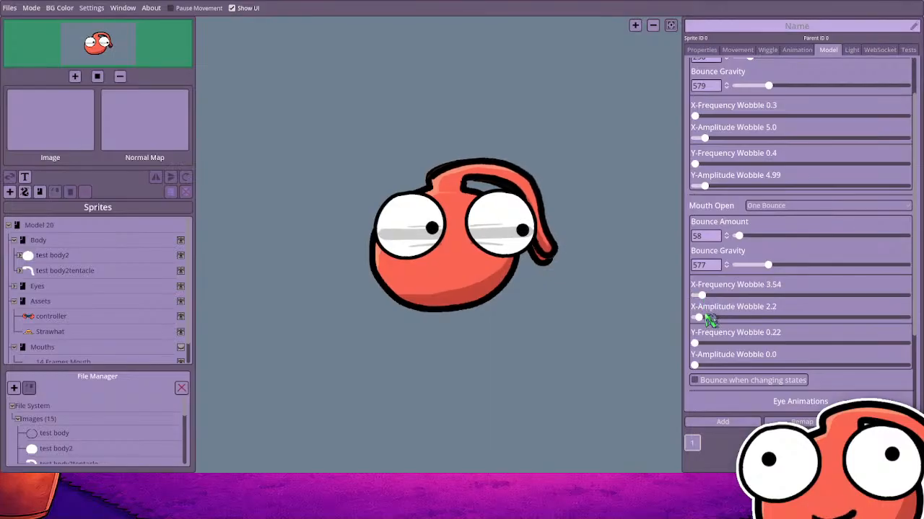
pyautogui.scroll(-1, 125, 329)
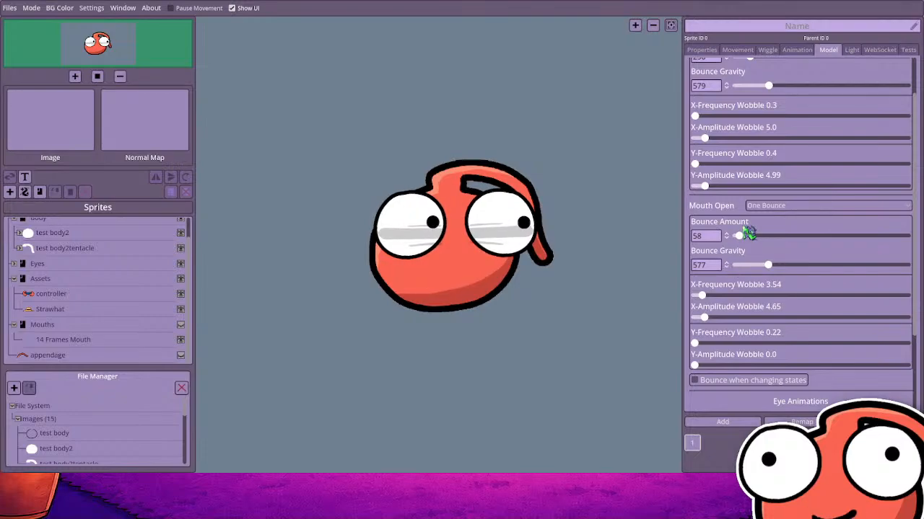
# Set the Mouth Open X-frequency and X-amplitude wobble to 0.0, bounce amount to 247 and bounce gravity to 1172, and save the model
pyautogui.click(720, 296)
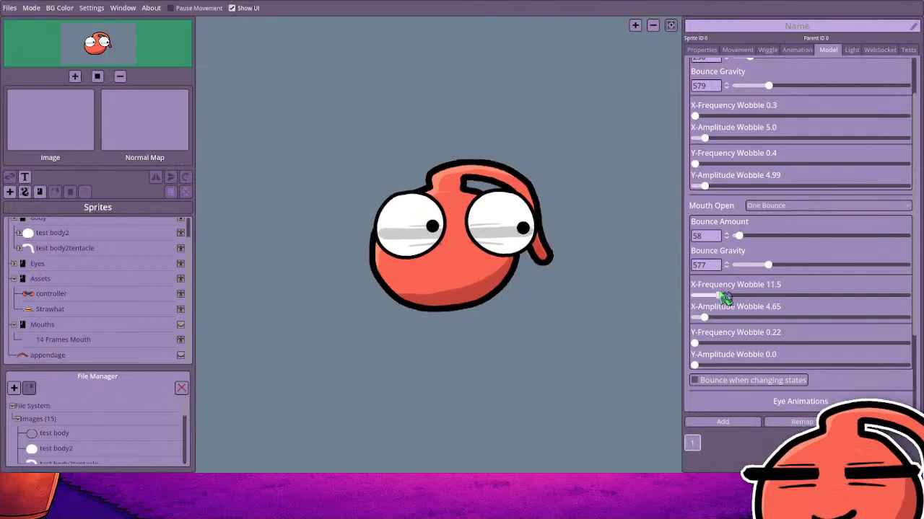
pyautogui.moveTo(721, 296); pyautogui.dragTo(694, 318)
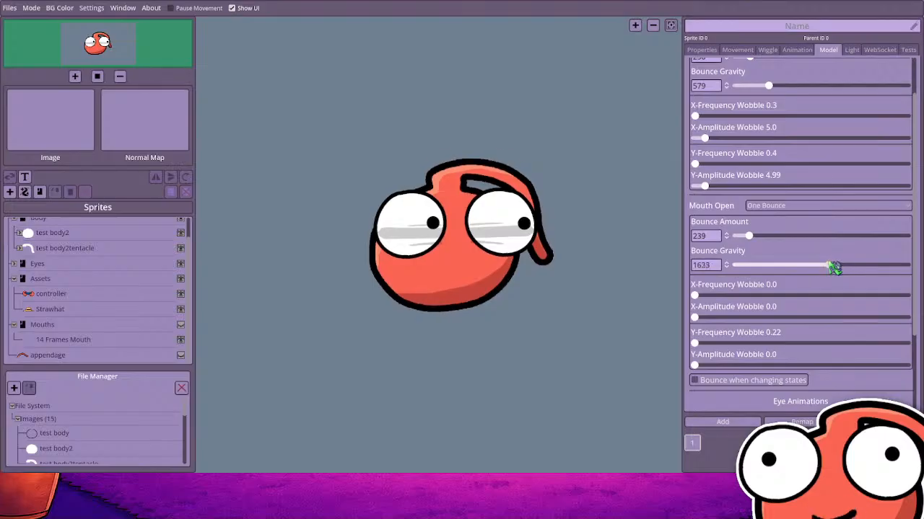
pyautogui.moveTo(833, 267); pyautogui.dragTo(808, 267)
pyautogui.moveTo(748, 236); pyautogui.dragTo(742, 236)
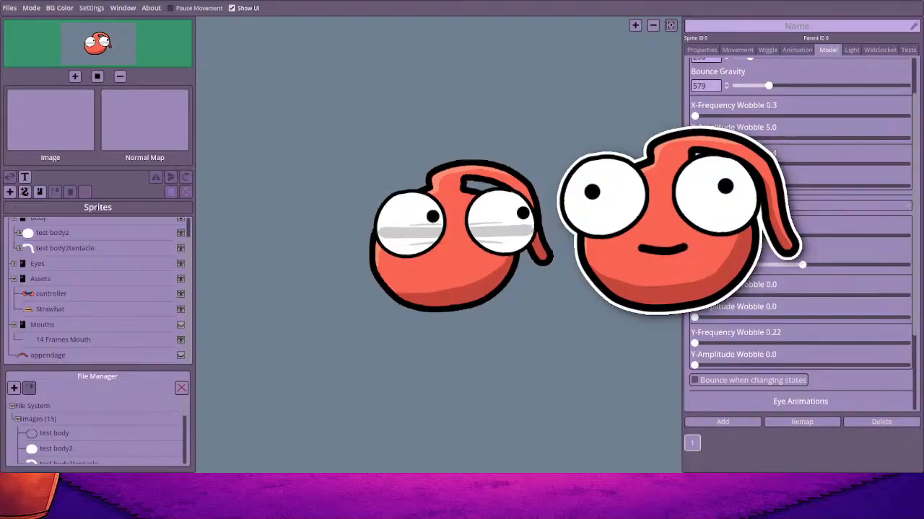
pyautogui.hotkey('ctrl', 's')
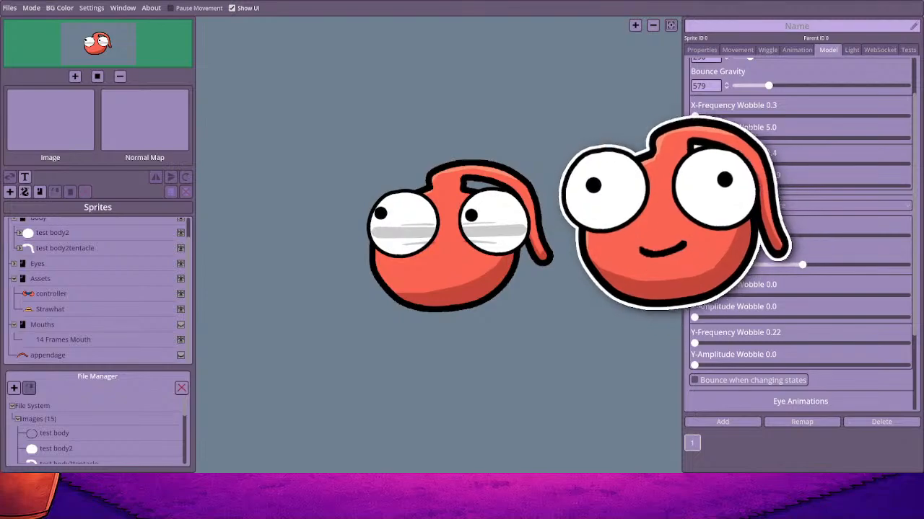
# Test the asset toggles by repeatedly showing and hiding the Strawhat and controller, ending with both hidden
pyautogui.press('1')
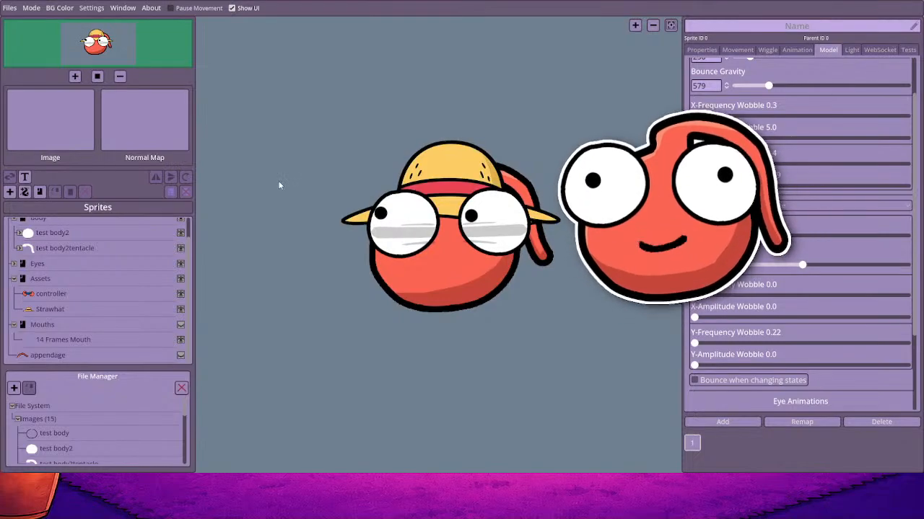
pyautogui.press('1')
pyautogui.press('2')
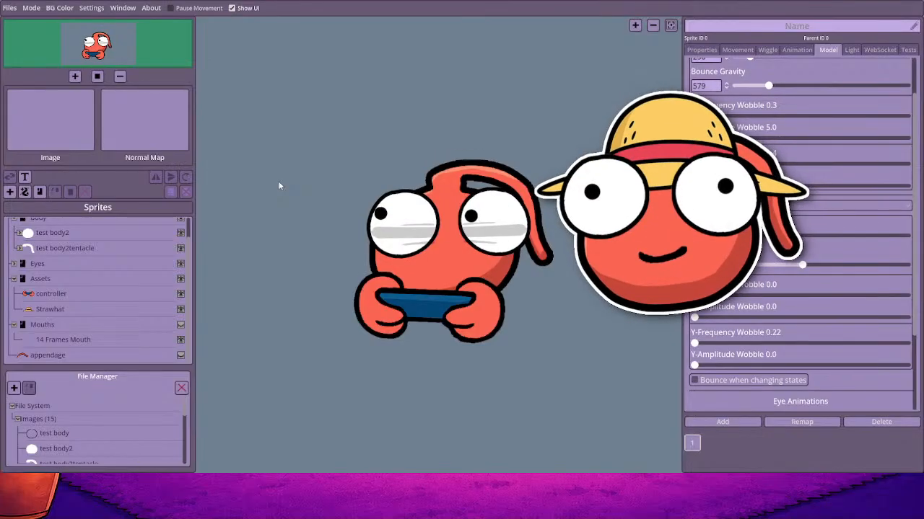
pyautogui.press('2')
pyautogui.press('1')
pyautogui.press('2')
pyautogui.press('1')
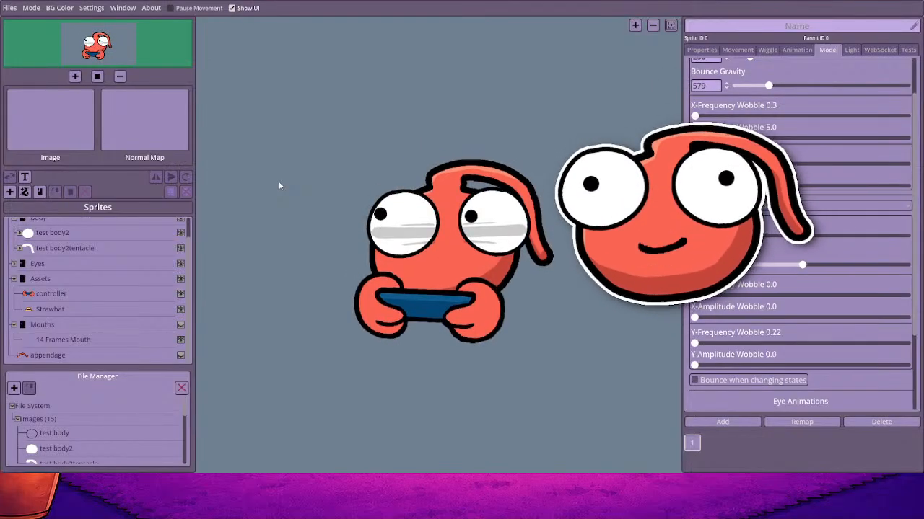
pyautogui.press('1')
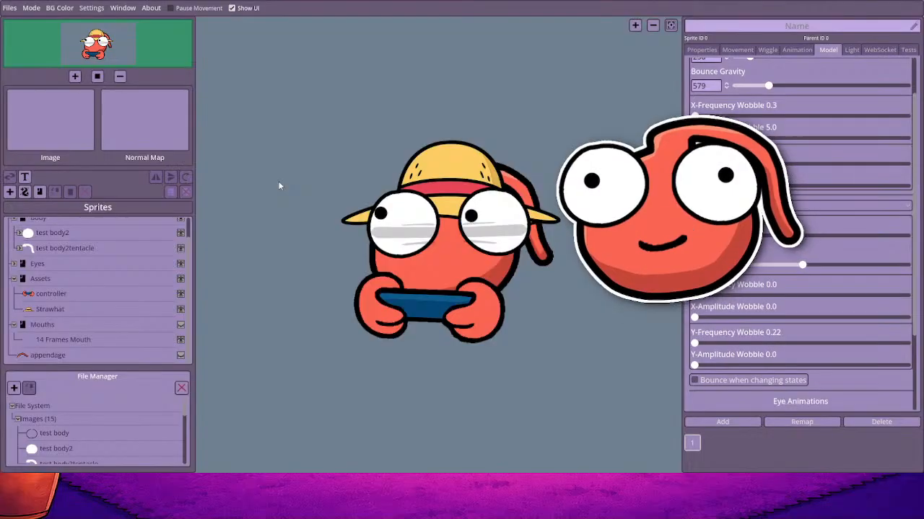
pyautogui.press('1')
pyautogui.press('2')
pyautogui.press('2')
pyautogui.press('1')
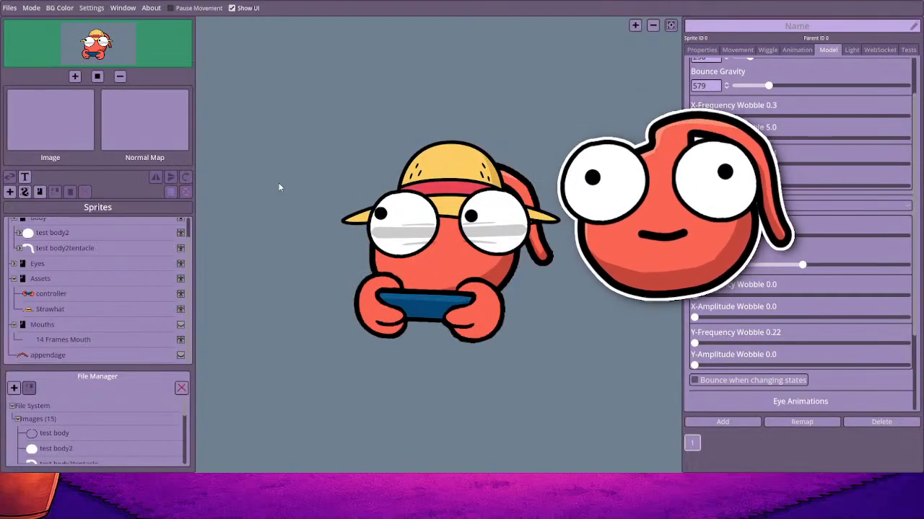
pyautogui.press('1')
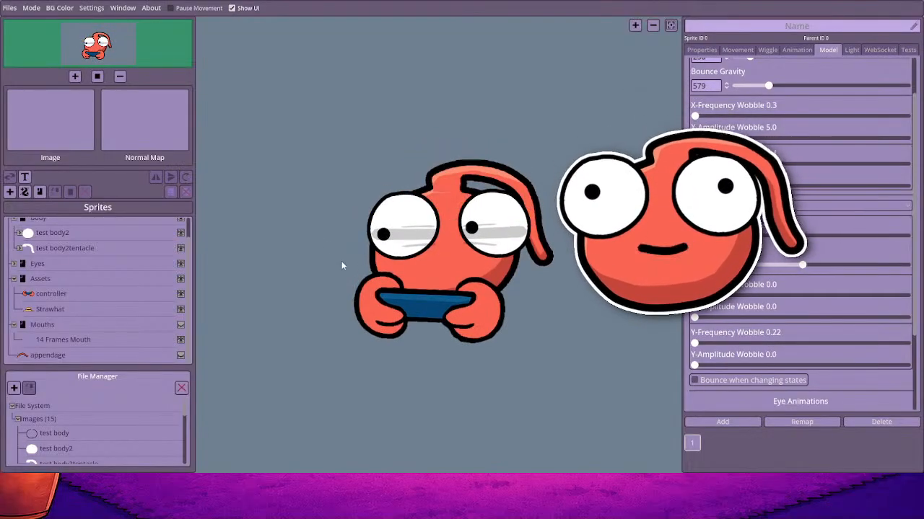
pyautogui.press('2')
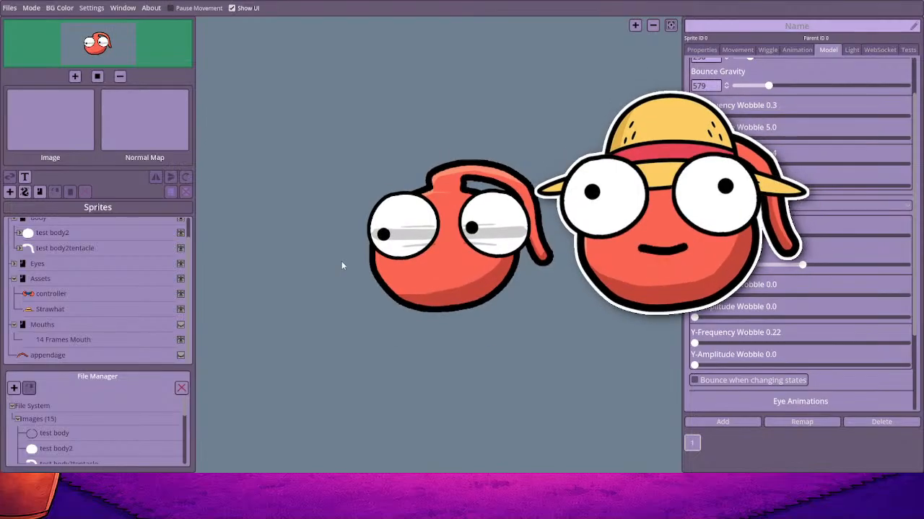
pyautogui.press('2')
pyautogui.press('2')
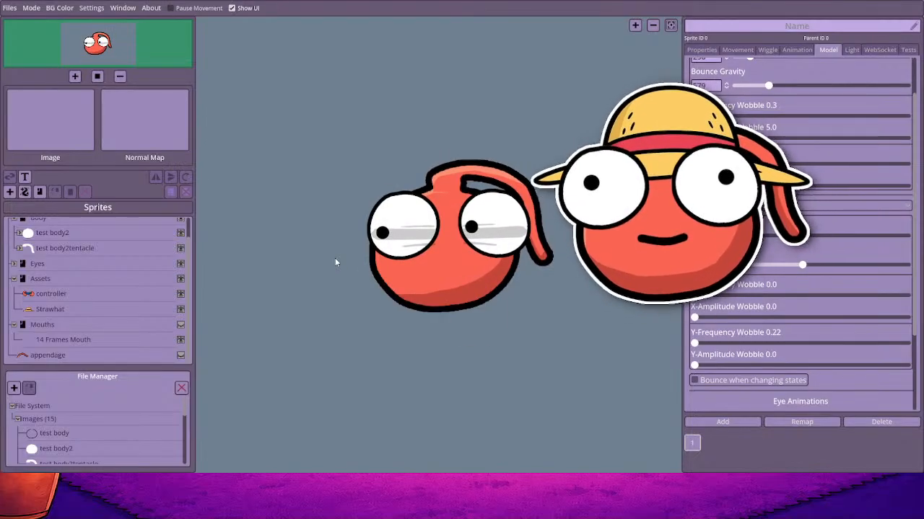
pyautogui.press('1')
pyautogui.press('1')
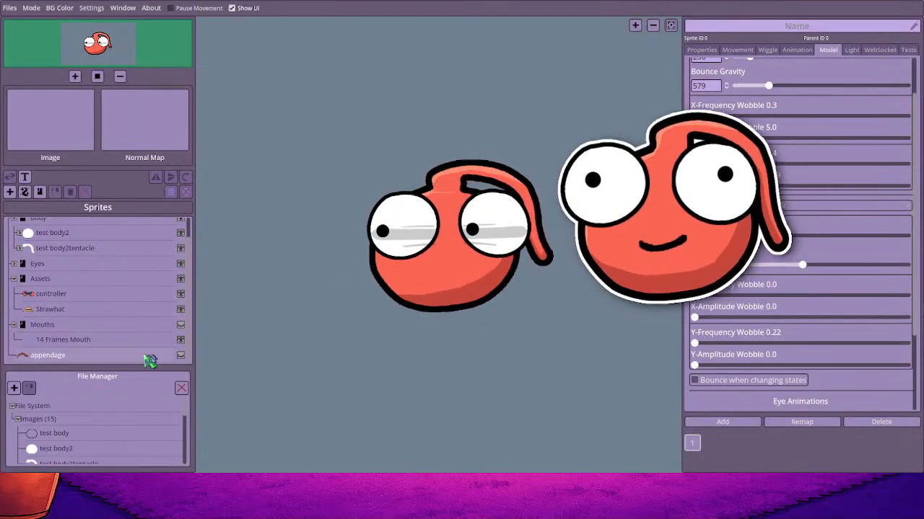
# Make the Mouths group visible on the avatar and save the model
pyautogui.click(181, 325)
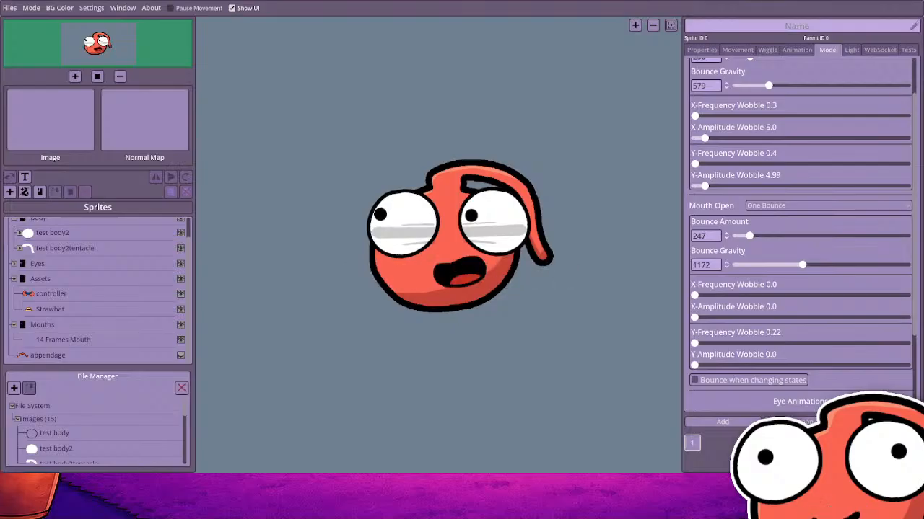
pyautogui.hotkey('ctrl', 's')
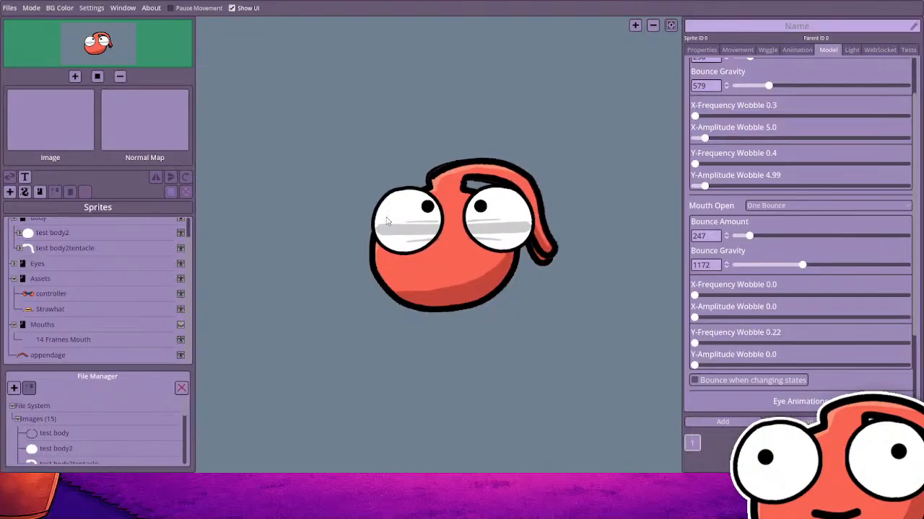
# Turn on Follow Appendage in the appendage sprite's wiggle settings and hide the test body2tentacle sprite
pyautogui.click(93, 355)
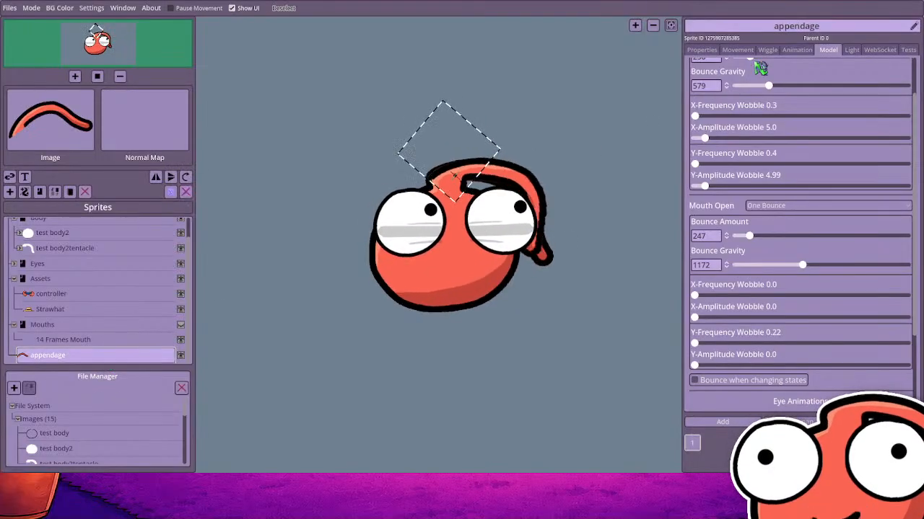
pyautogui.click(800, 49)
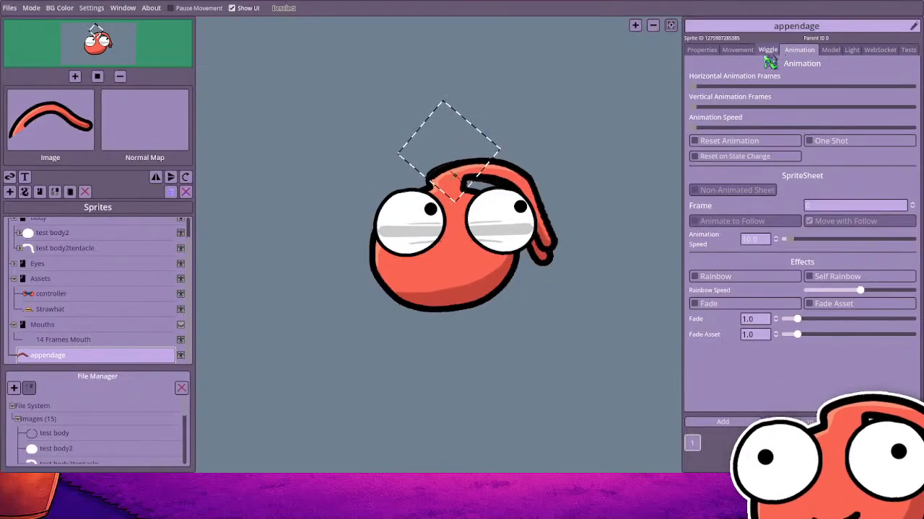
pyautogui.click(767, 50)
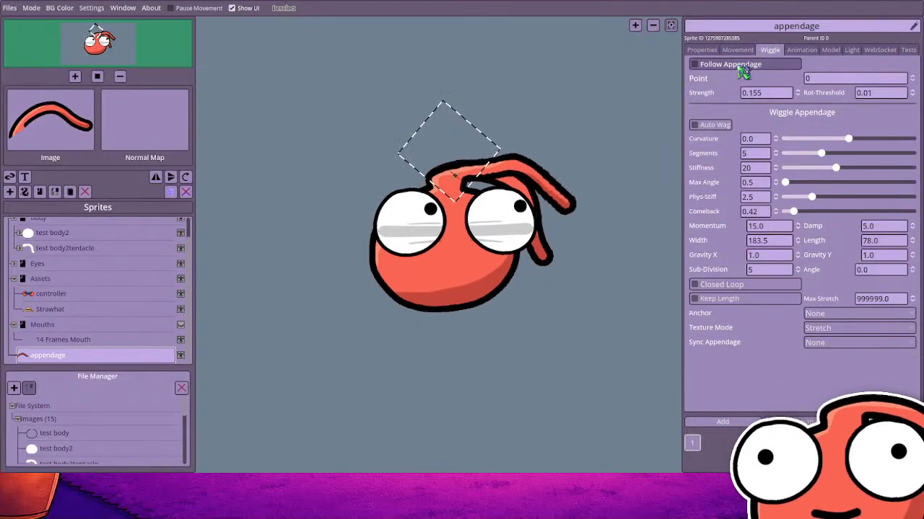
pyautogui.click(729, 65)
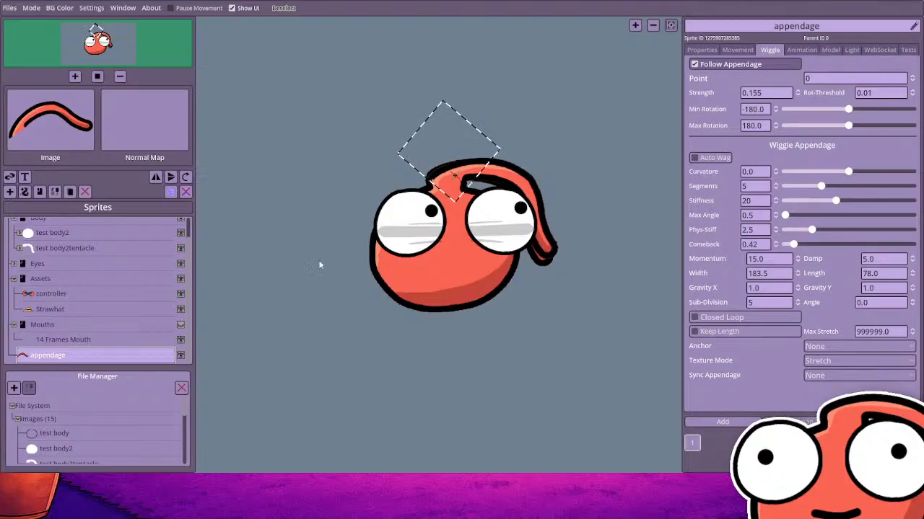
pyautogui.scroll(2, 148, 303)
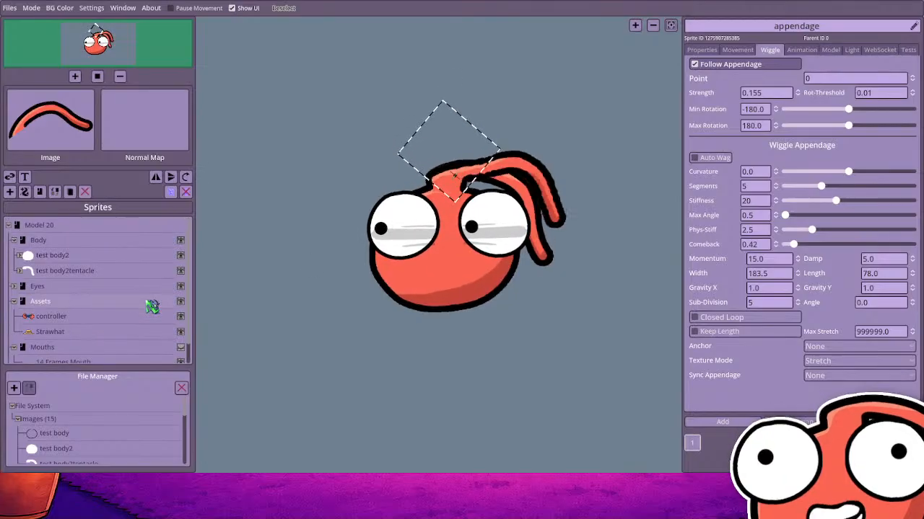
pyautogui.click(180, 271)
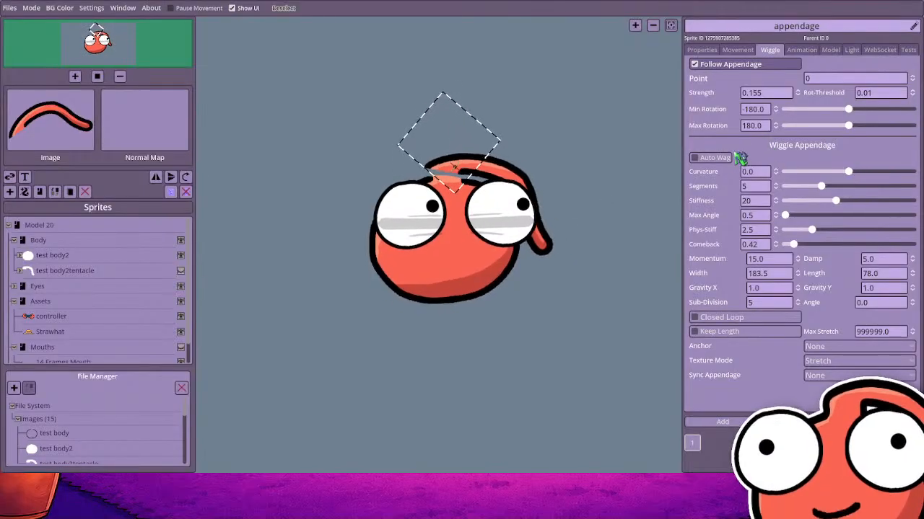
# Try Auto Wag on the appendage and switch it off again
pyautogui.click(725, 161)
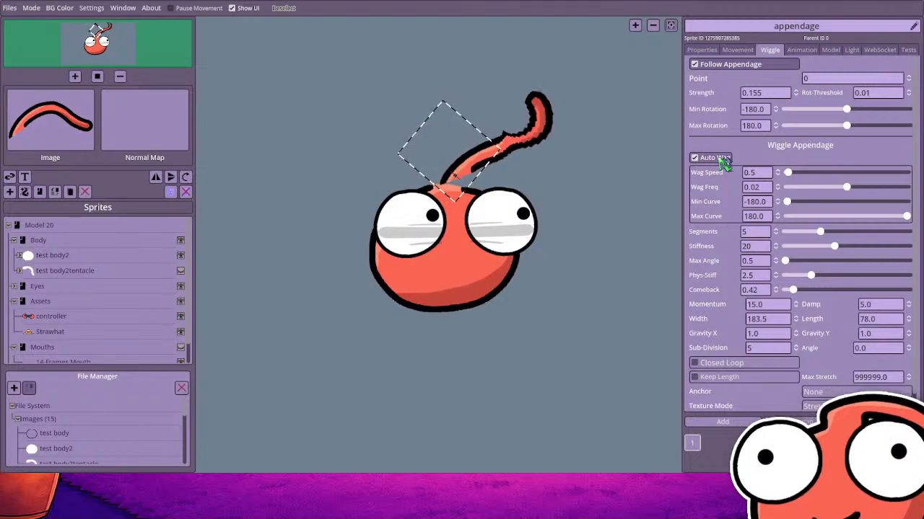
pyautogui.click(724, 161)
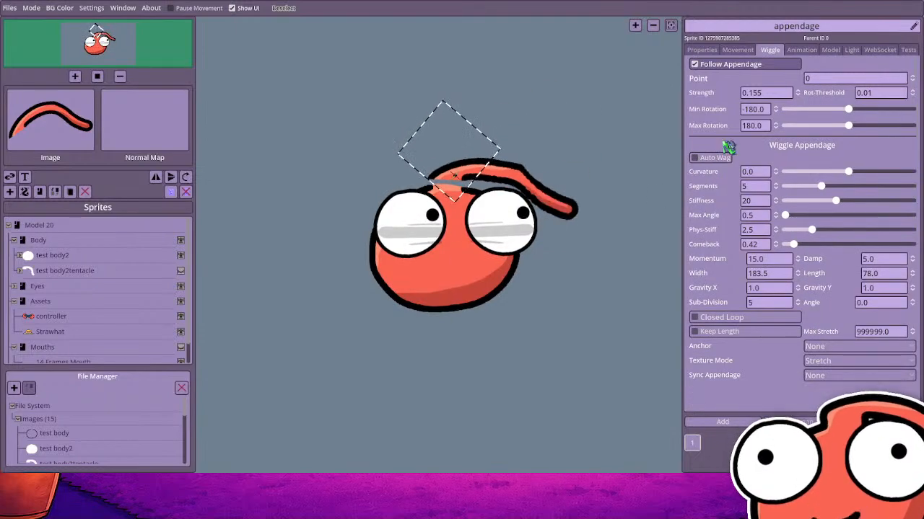
# Set the appendage's follow rotation limits to -241.5 and 133.0 and strength to 0.5, and turn off Follow Appendage
pyautogui.moveTo(847, 127); pyautogui.dragTo(832, 127)
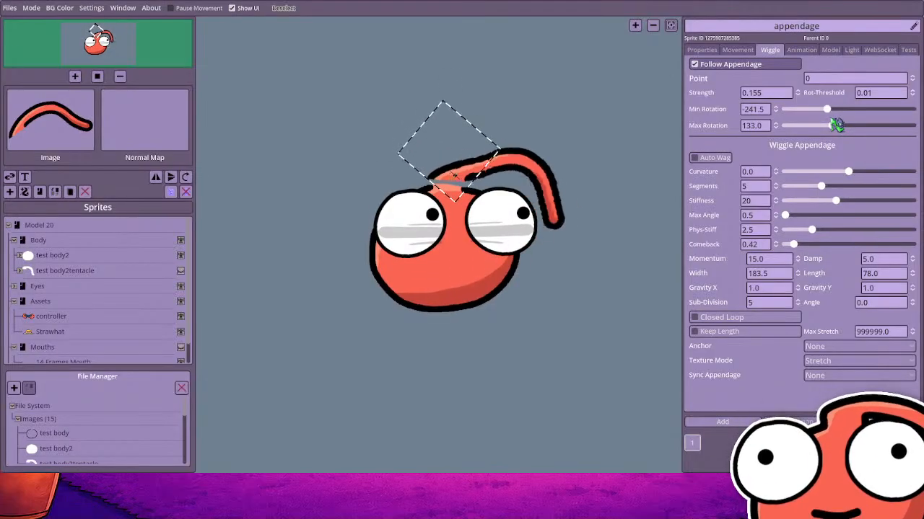
pyautogui.click(763, 93)
pyautogui.scroll(-1, 763, 93)
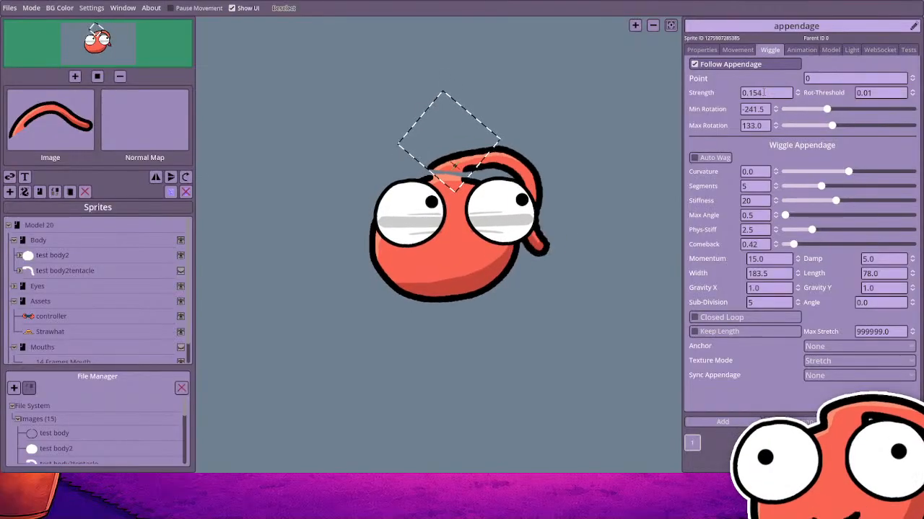
pyautogui.doubleClick(762, 93)
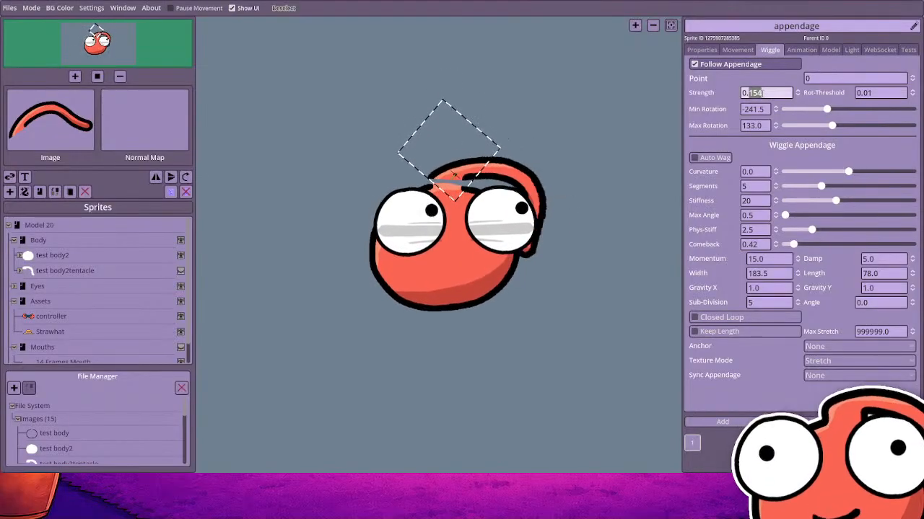
pyautogui.write('5')
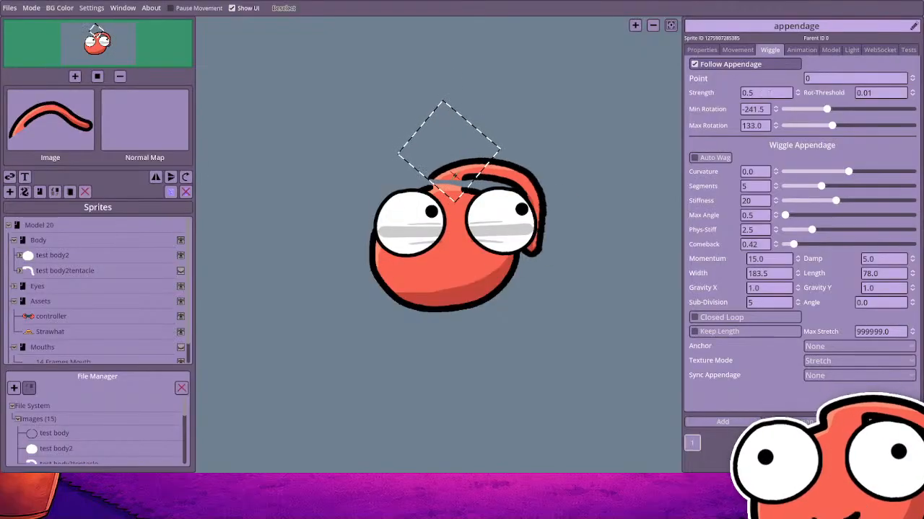
pyautogui.click(705, 65)
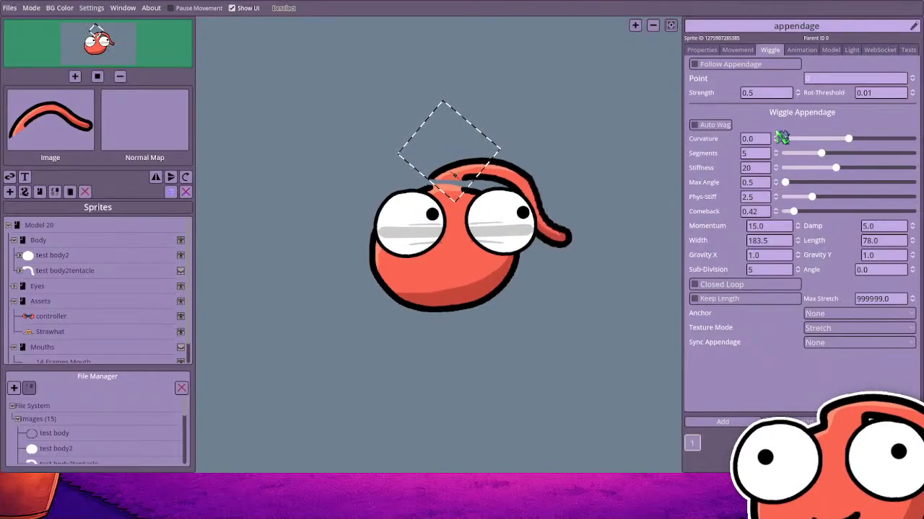
# Review the appendage's movement, animation, model and light settings, including the follow movement options
pyautogui.click(739, 50)
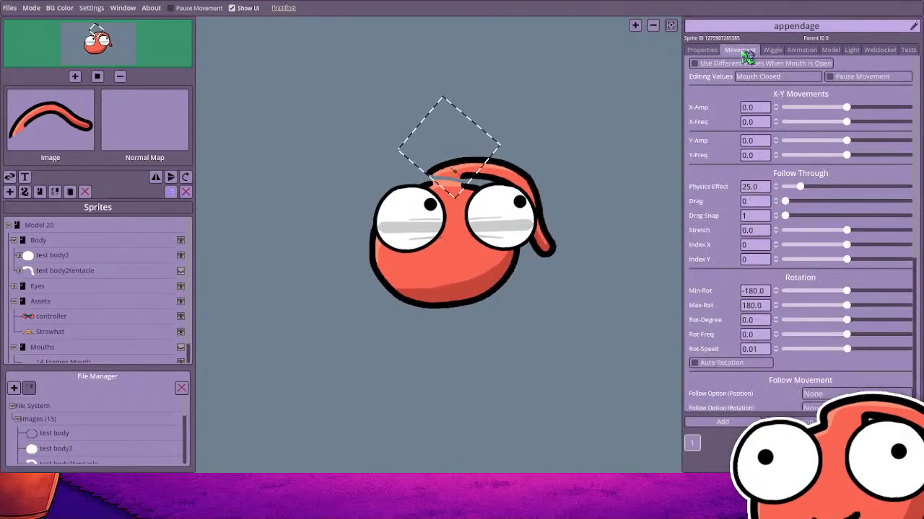
pyautogui.scroll(-5, 727, 127)
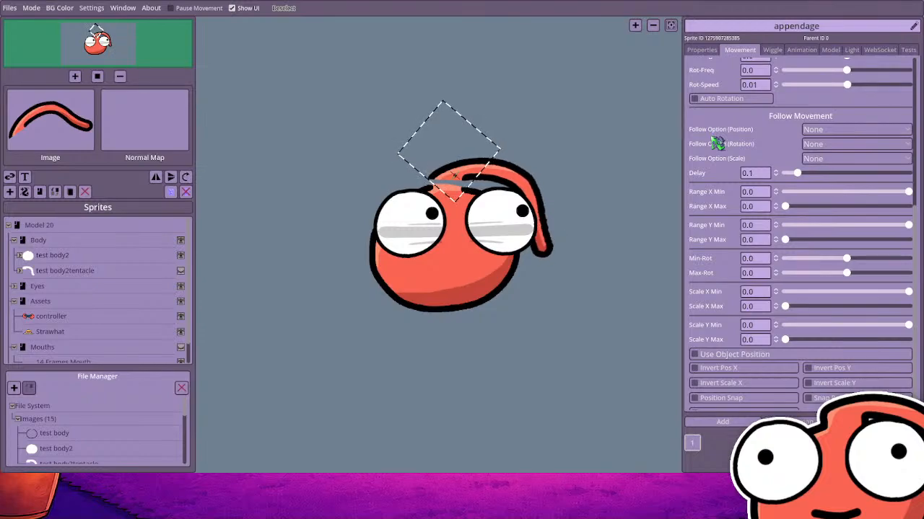
pyautogui.scroll(-1, 717, 143)
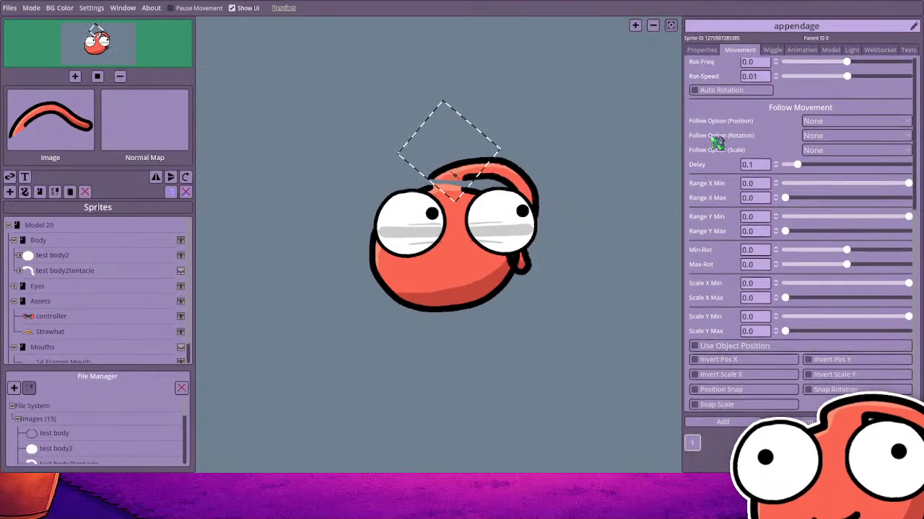
pyautogui.scroll(5, 716, 144)
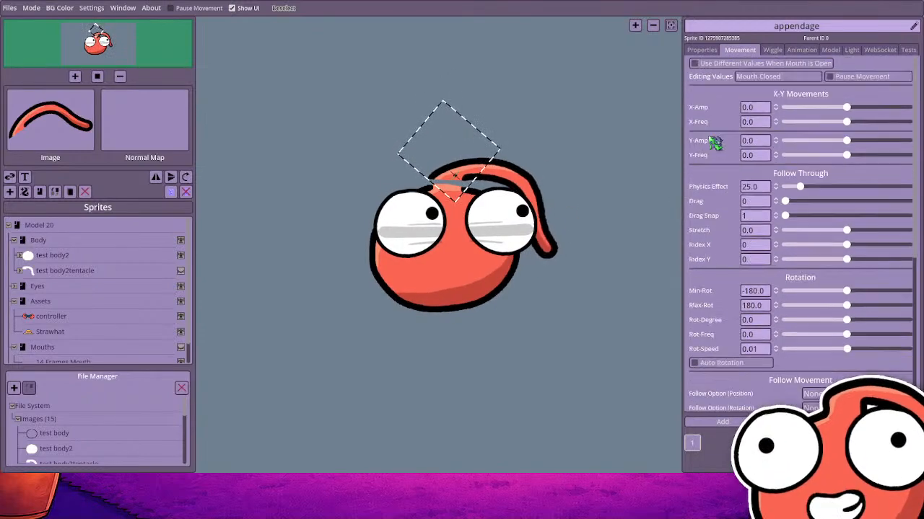
pyautogui.click(702, 50)
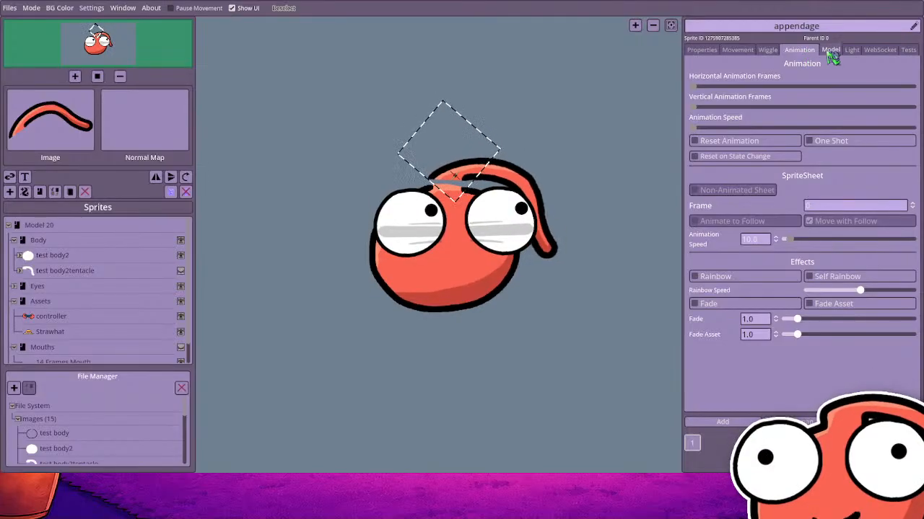
pyautogui.click(831, 52)
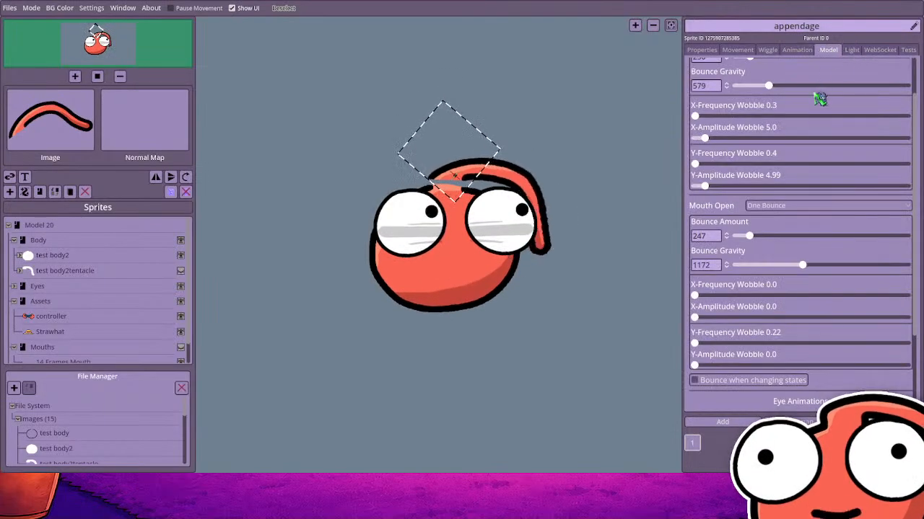
pyautogui.scroll(2, 819, 99)
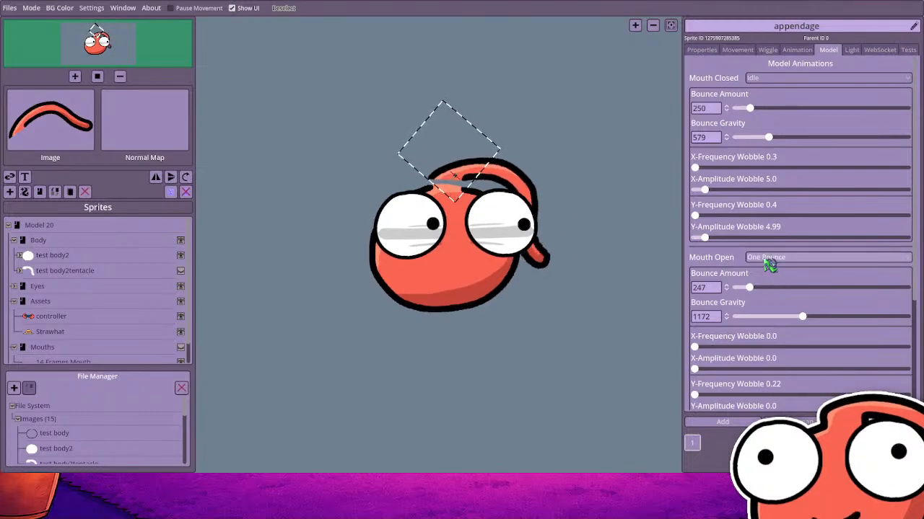
pyautogui.scroll(2, 508, 211)
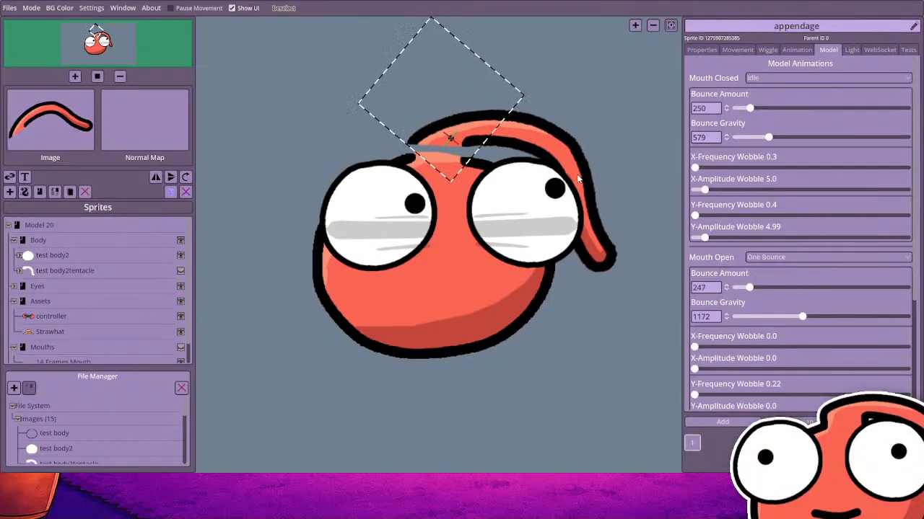
pyautogui.click(851, 51)
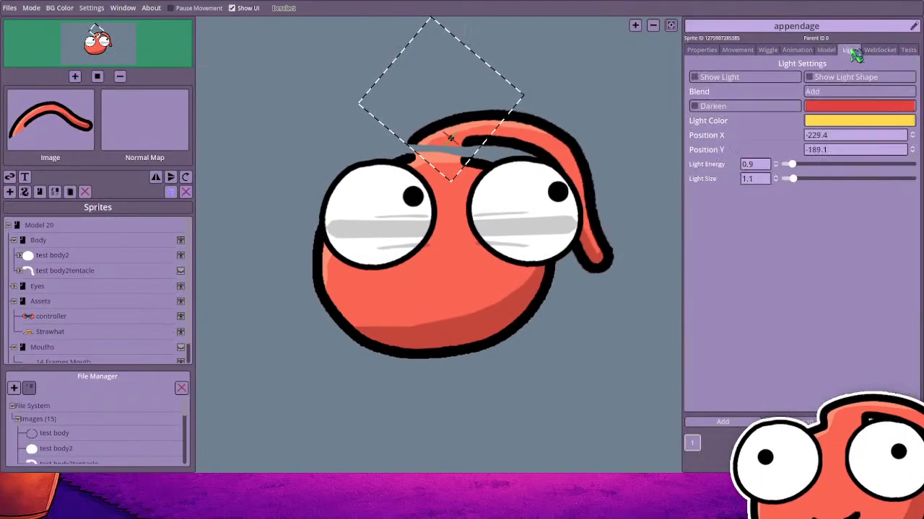
# Turn Follow Appendage back on, trying point 4 before returning to 0, and set the rotation limits to -292.0 and 70.5
pyautogui.click(771, 52)
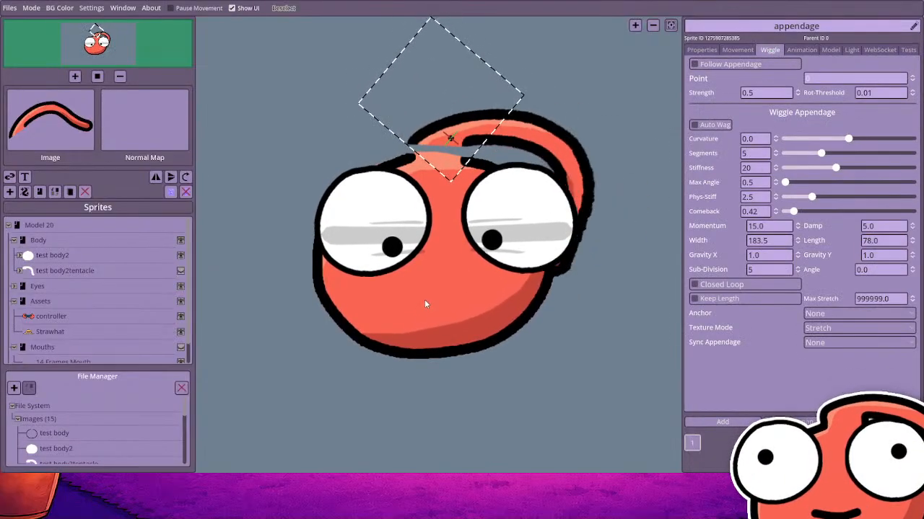
pyautogui.click(696, 66)
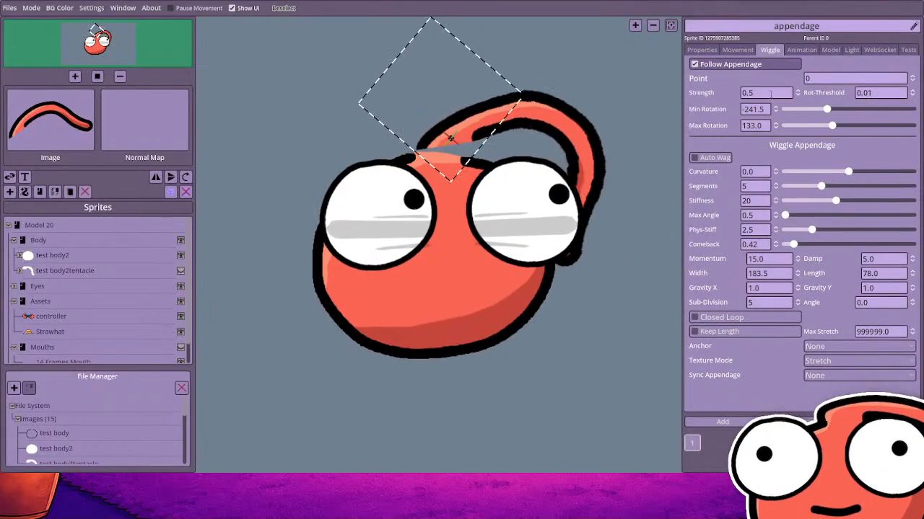
pyautogui.click(837, 81)
pyautogui.scroll(1, 837, 81)
pyautogui.scroll(-4, 836, 81)
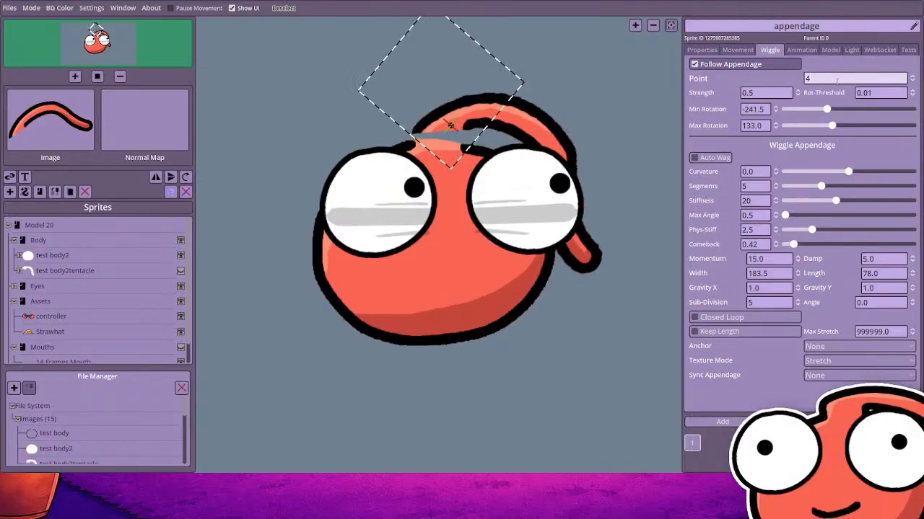
pyautogui.moveTo(826, 109); pyautogui.dragTo(831, 130)
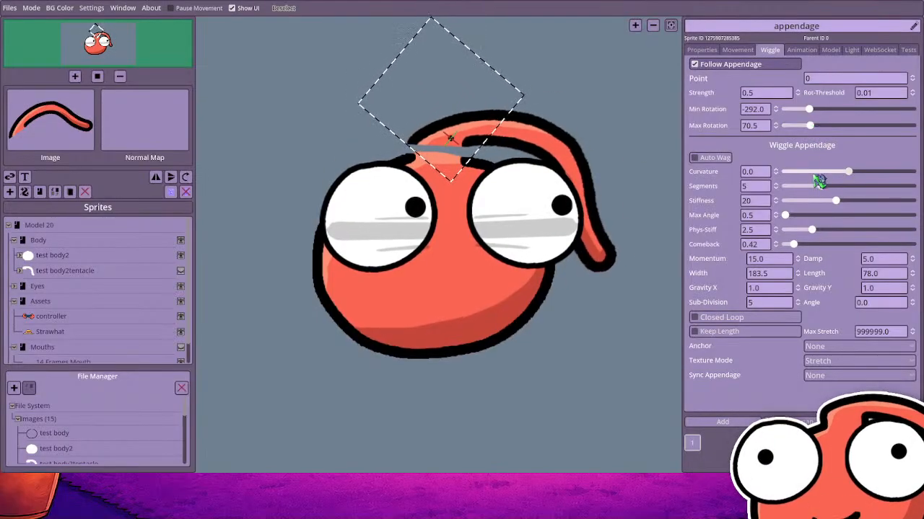
# Try Closed Loop on the appendage, switch it off, and try anchoring the appendage to Body
pyautogui.click(745, 337)
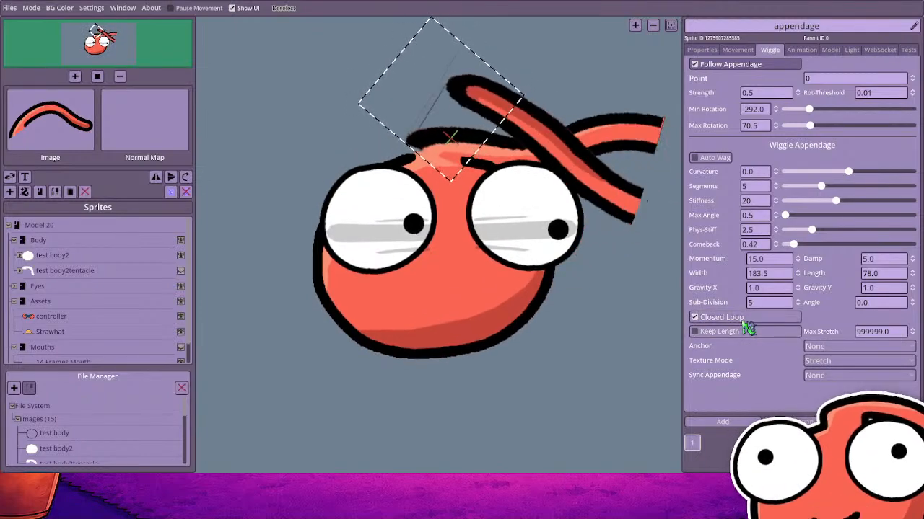
pyautogui.click(819, 351)
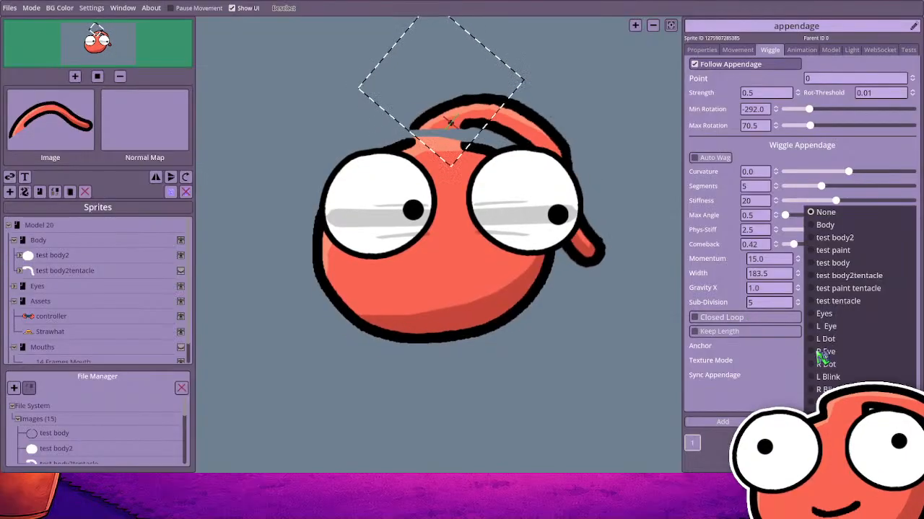
pyautogui.click(833, 229)
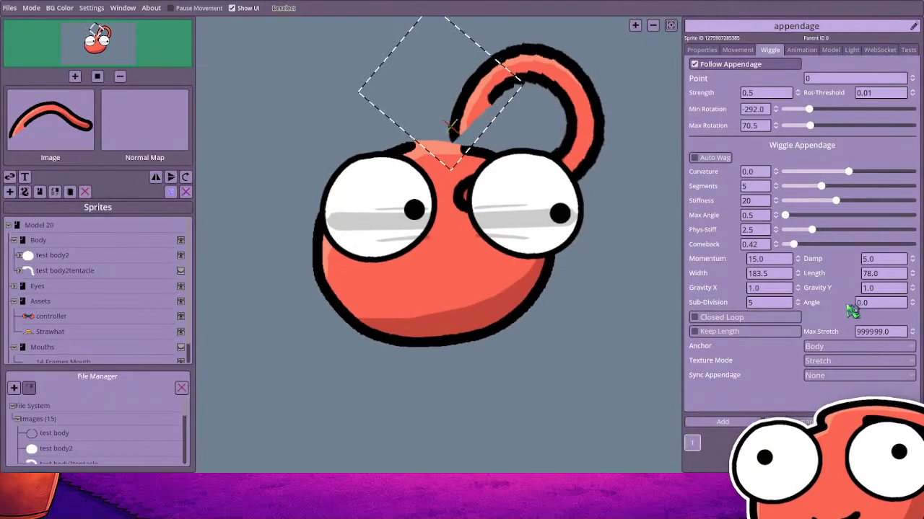
# Try anchoring the appendage to L Eye and to test body2tentacle
pyautogui.click(835, 348)
pyautogui.click(830, 327)
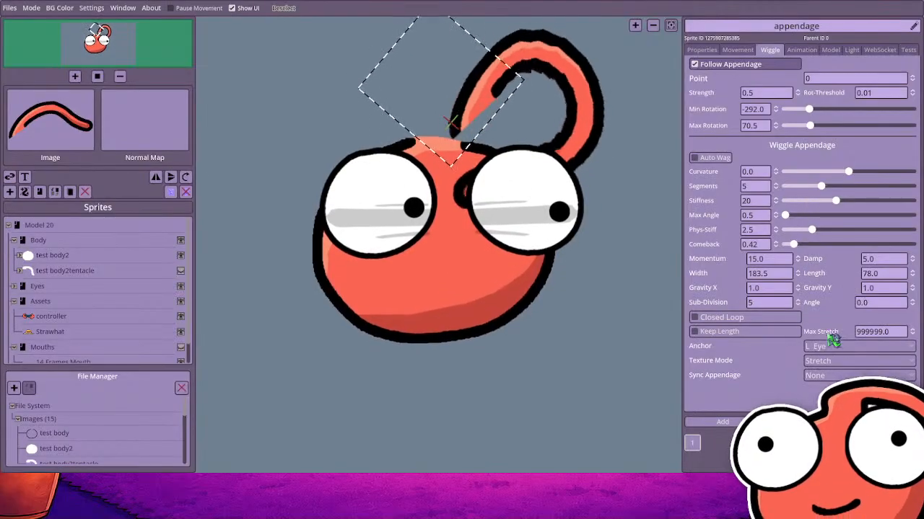
pyautogui.click(834, 348)
pyautogui.click(826, 277)
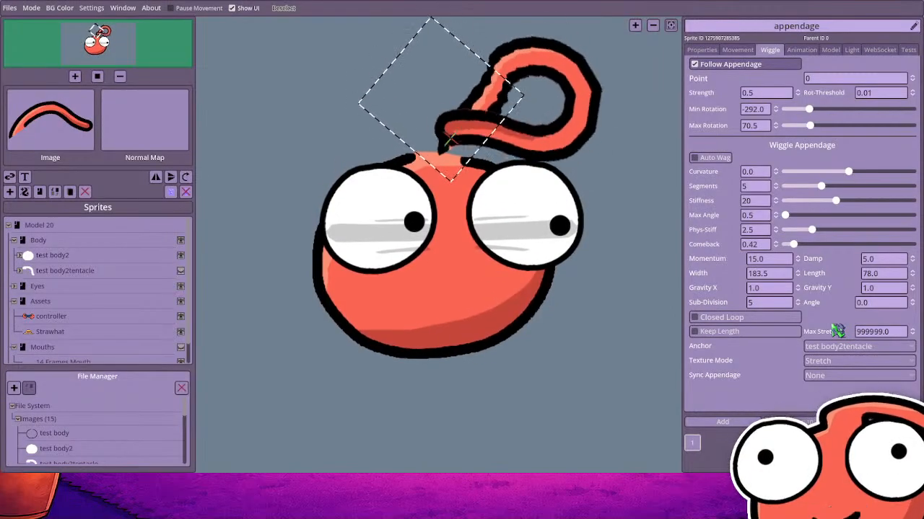
pyautogui.click(863, 348)
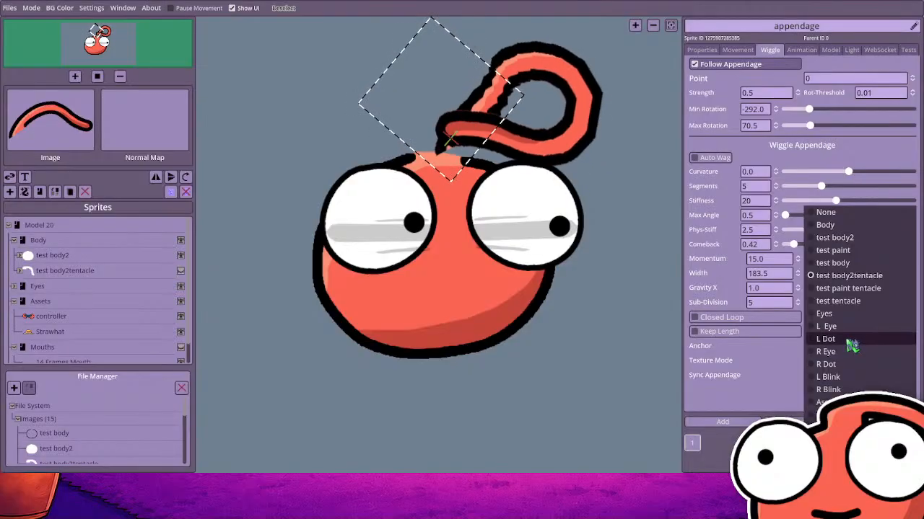
pyautogui.click(837, 277)
# Try anchoring the appendage to test paint, and set the anchor back to None
pyautogui.click(846, 346)
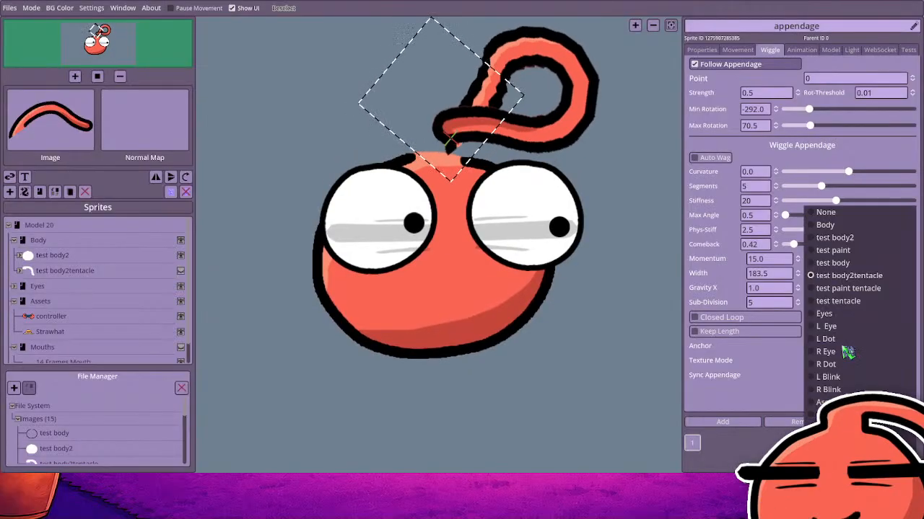
pyautogui.click(836, 249)
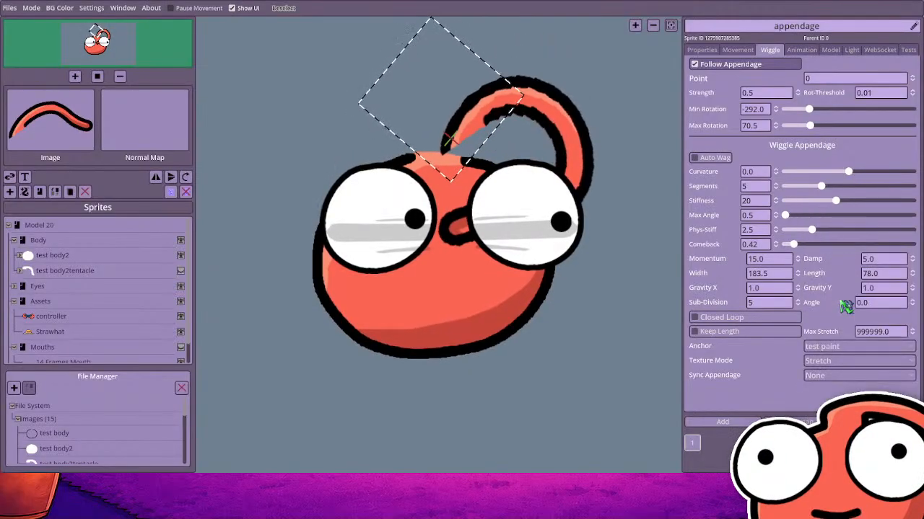
pyautogui.click(832, 346)
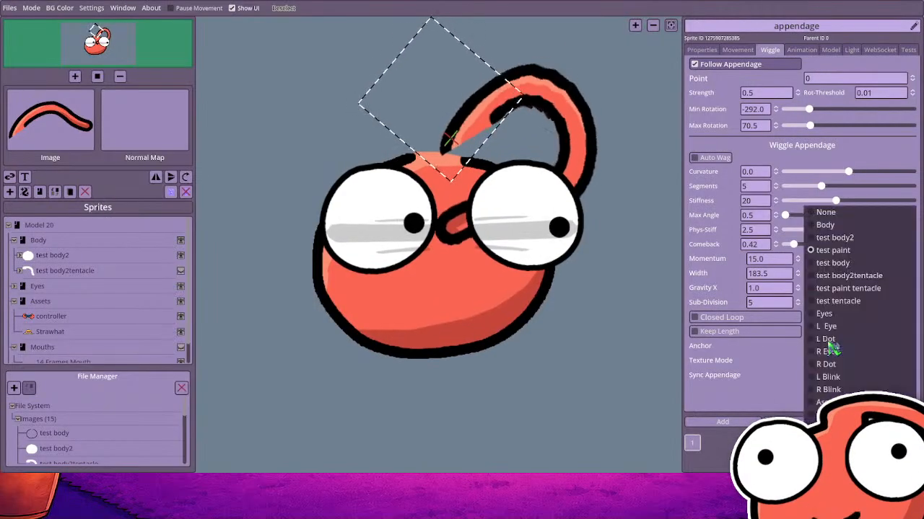
pyautogui.click(825, 212)
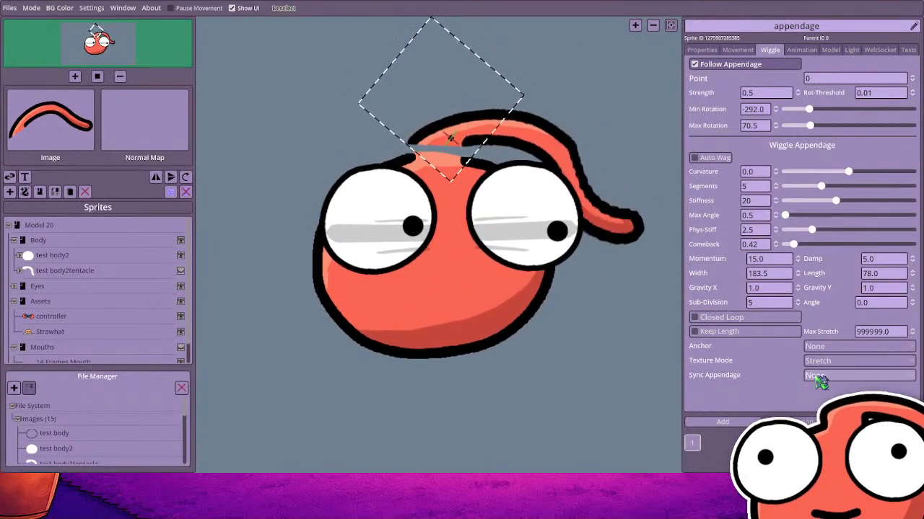
# Set Sync Appendage to appendage and change the appendage sprite's Z Order to -1
pyautogui.click(821, 402)
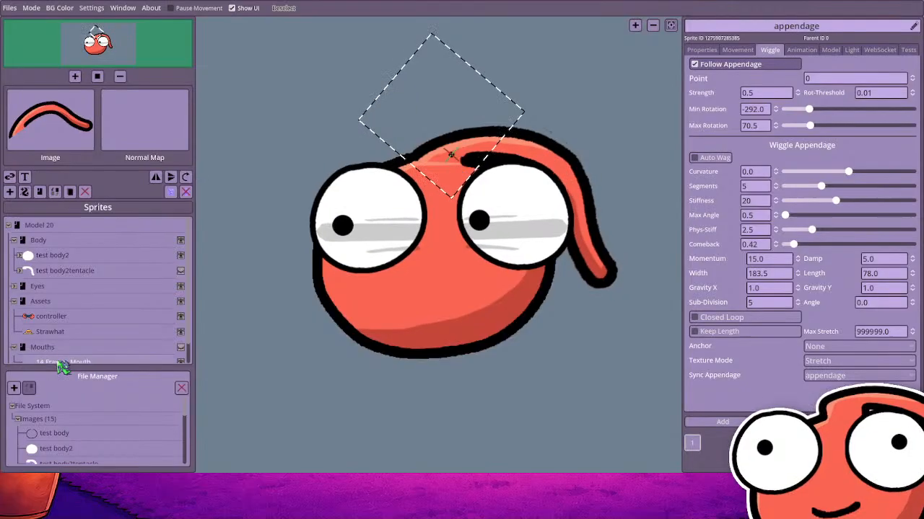
pyautogui.scroll(-1, 69, 350)
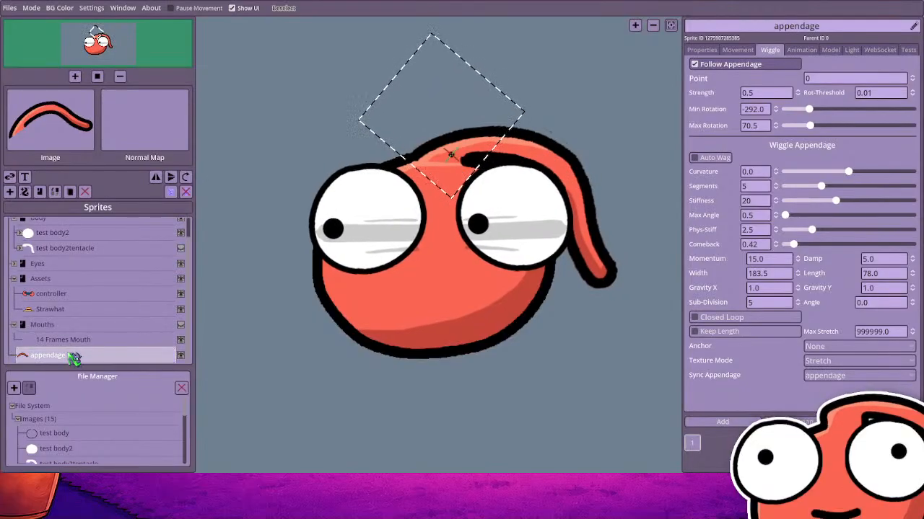
pyautogui.click(703, 50)
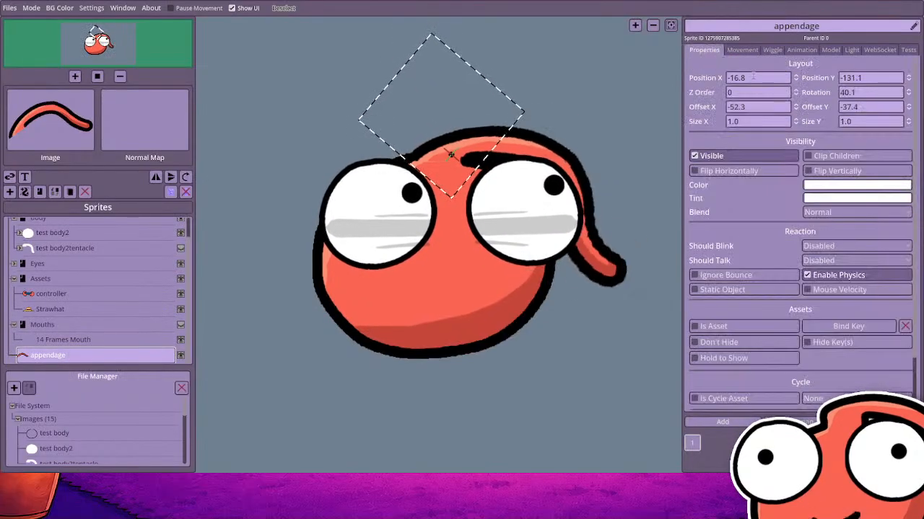
pyautogui.click(766, 95)
pyautogui.scroll(-1, 763, 97)
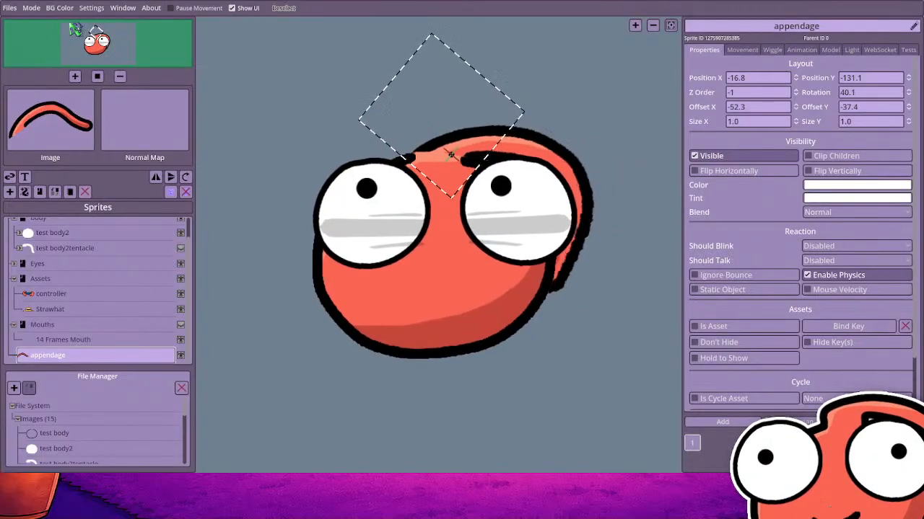
pyautogui.click(61, 8)
pyautogui.click(89, 8)
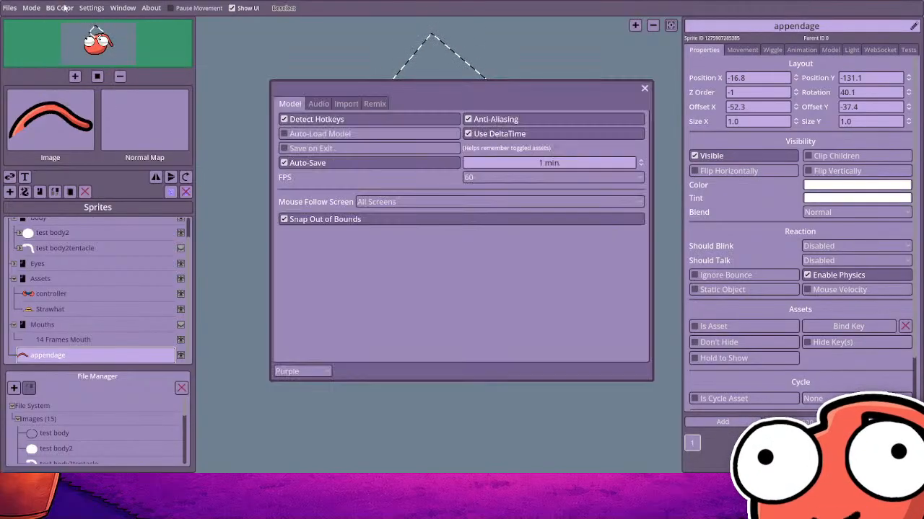
pyautogui.click(645, 90)
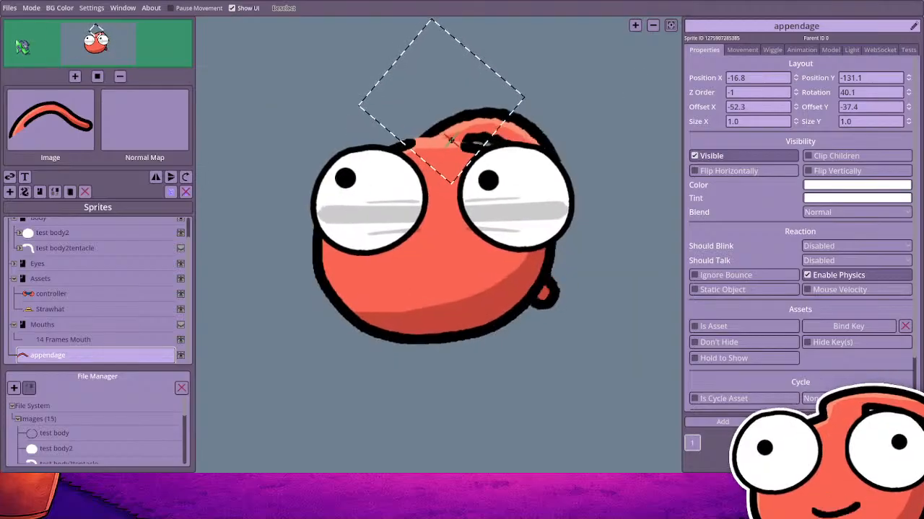
# Preview the avatar without the editing interface, and return to the editing mode
pyautogui.click(31, 8)
pyautogui.click(55, 37)
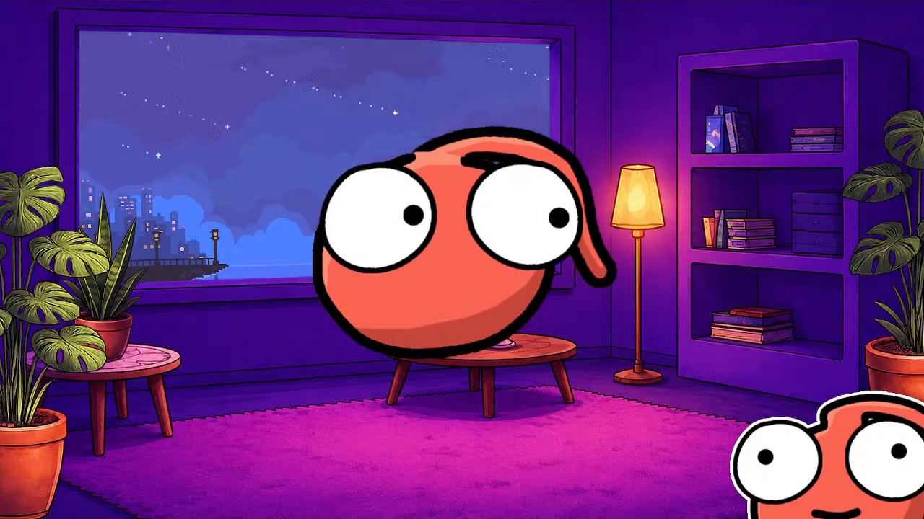
pyautogui.moveTo(64, 14)
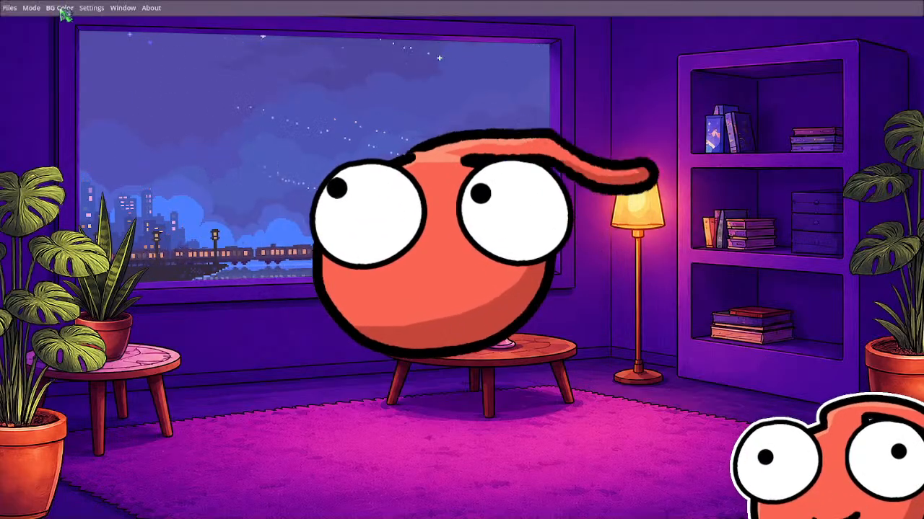
pyautogui.click(38, 23)
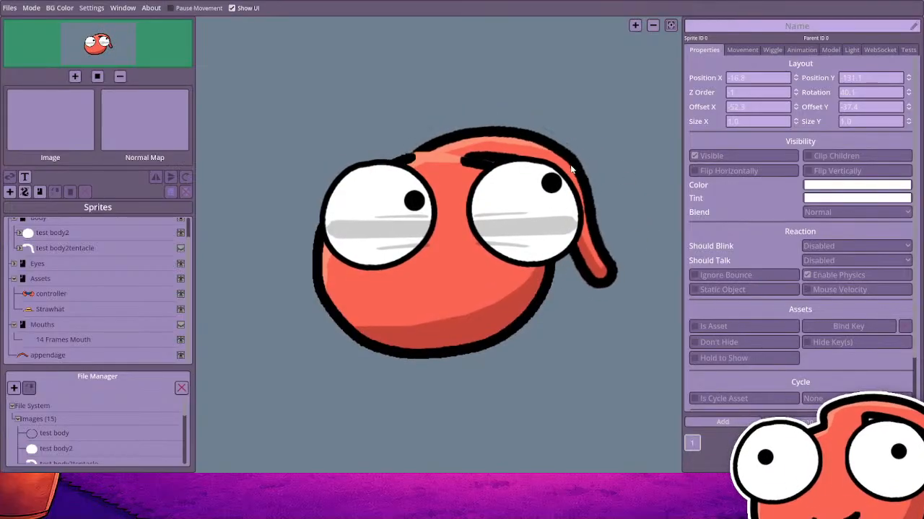
# Move the appendage to the body's lower-left side, about X -266.2 and Y 178.5, and check the visibility toggle of test body2tentacle
pyautogui.click(111, 355)
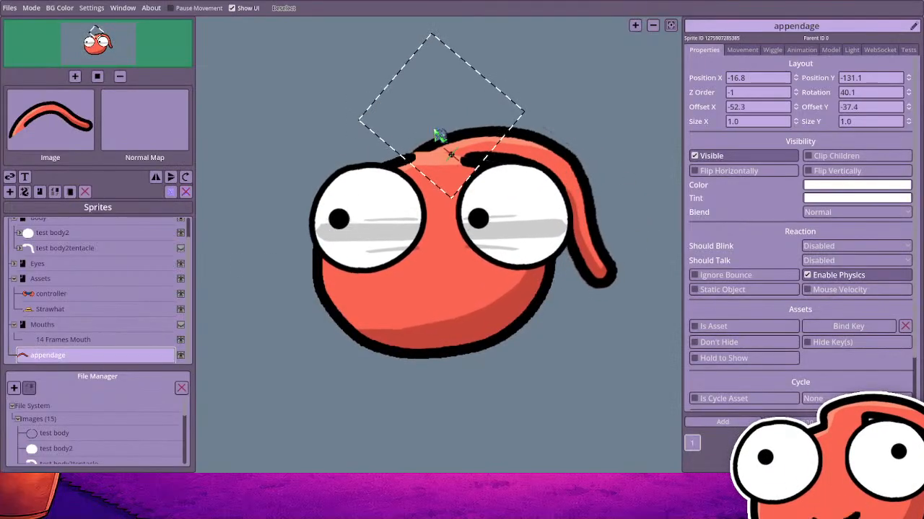
pyautogui.moveTo(454, 126); pyautogui.dragTo(309, 323)
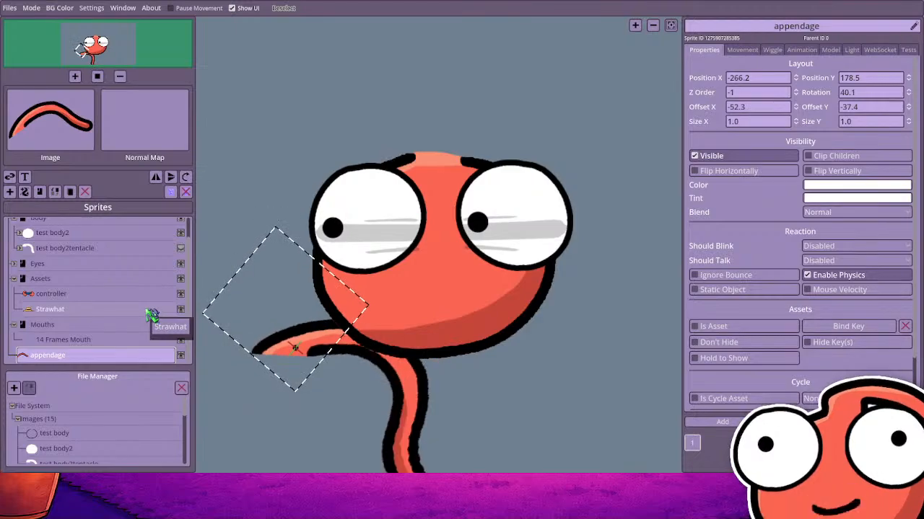
pyautogui.click(182, 356)
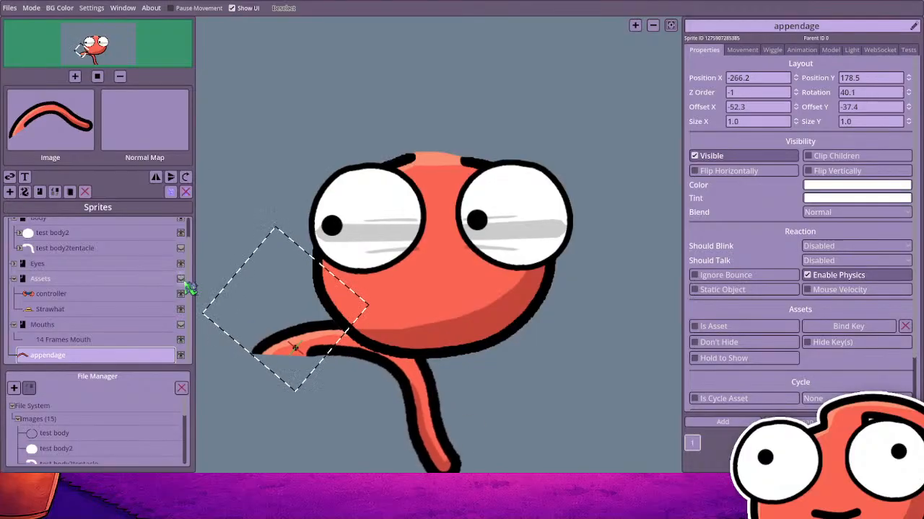
pyautogui.click(181, 248)
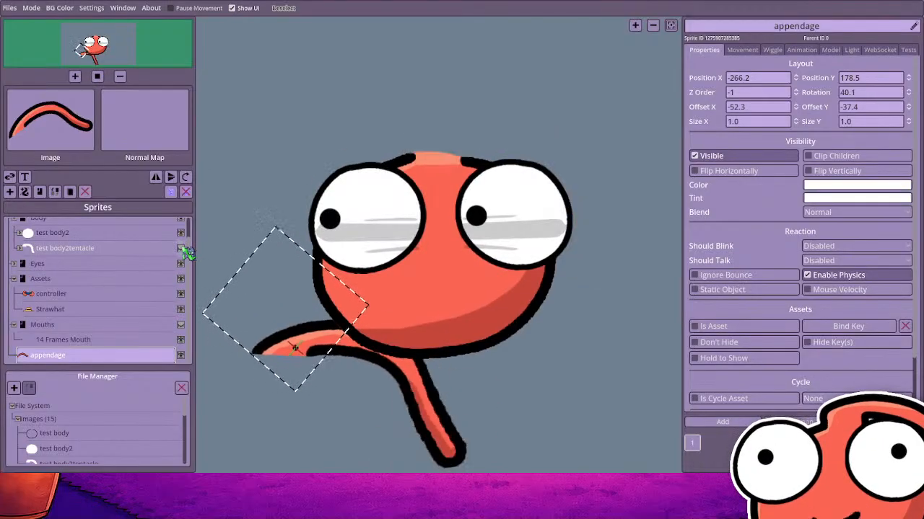
pyautogui.click(181, 248)
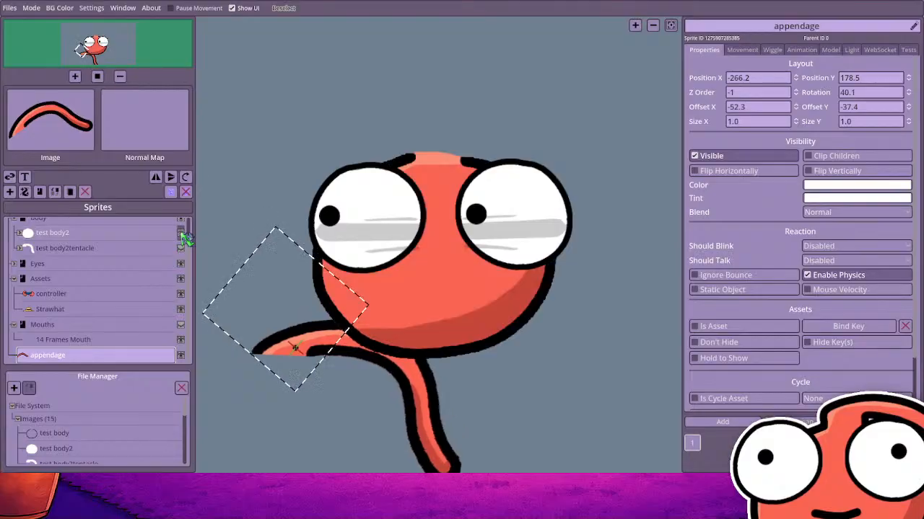
# Replace the test body sprite inside test body2 with another image, trimming it with Offset Imported Sprite enabled
pyautogui.click(140, 232)
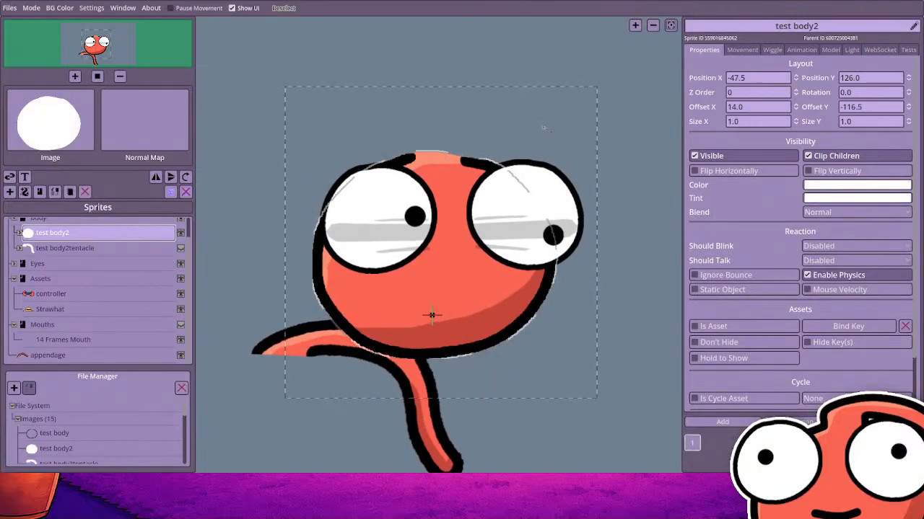
pyautogui.scroll(1, 65, 245)
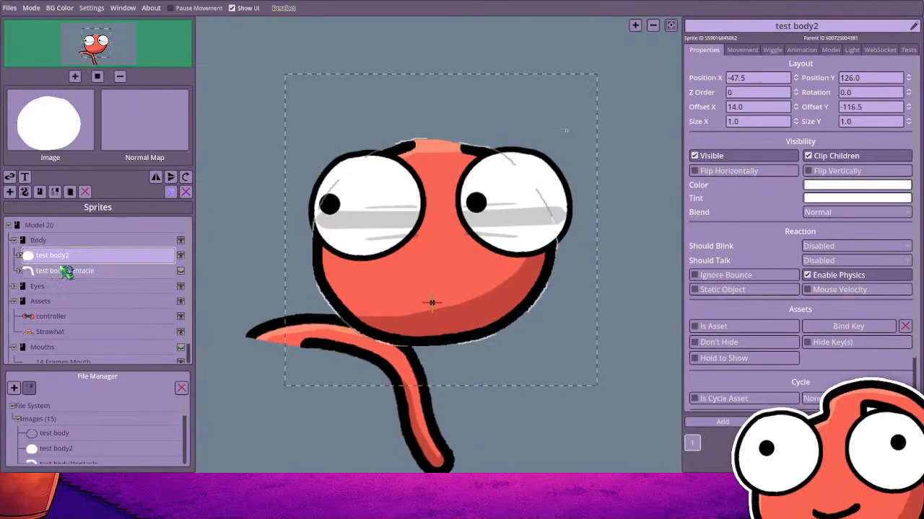
pyautogui.click(20, 256)
pyautogui.click(57, 287)
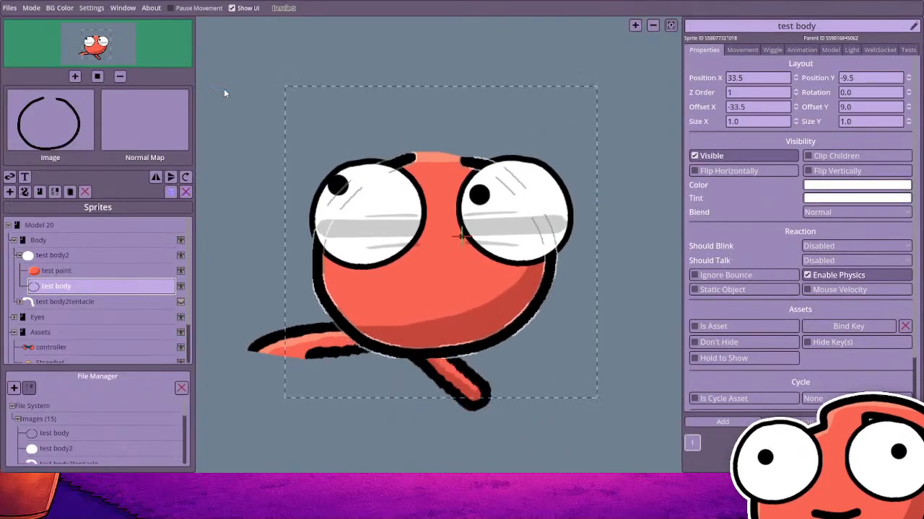
pyautogui.click(164, 157)
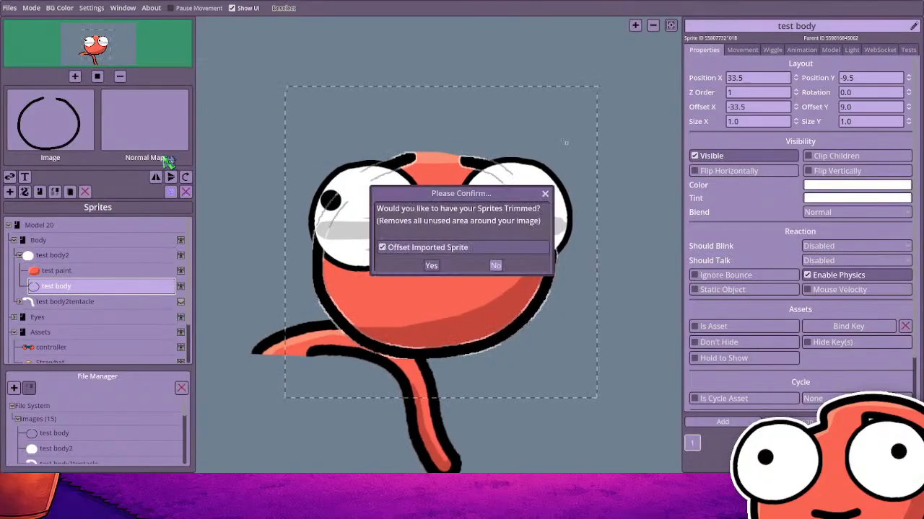
pyautogui.click(430, 266)
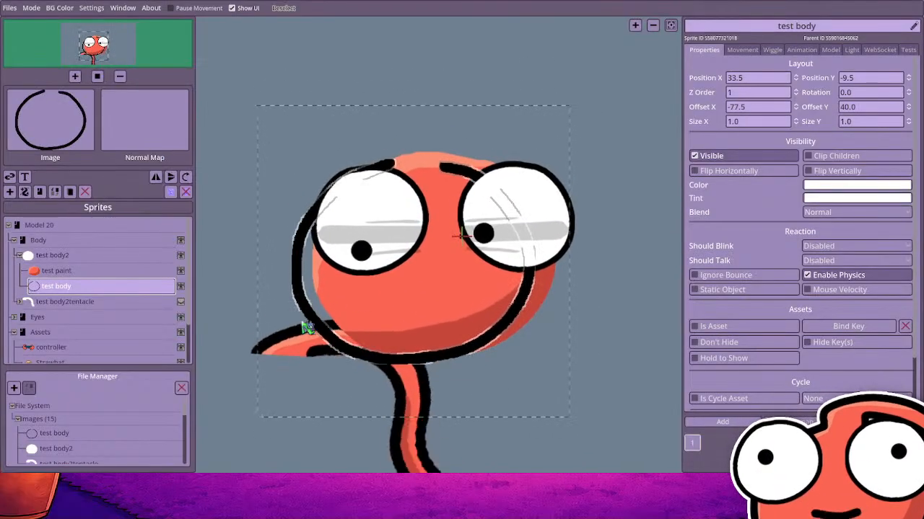
# Align the test body outline with the body paint at about X 65.8 and Y -19.3, and save the model
pyautogui.moveTo(309, 309); pyautogui.dragTo(334, 306)
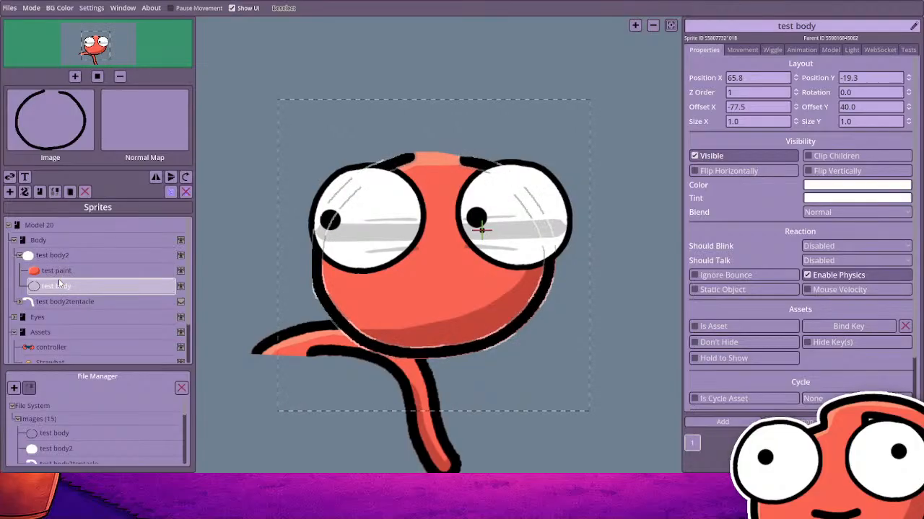
pyautogui.hotkey('ctrl', 's')
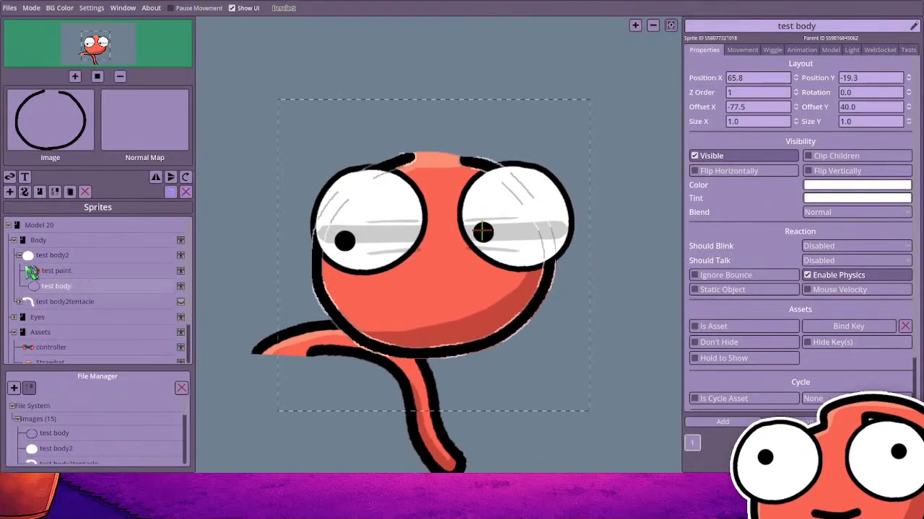
# Toggle the visibility of test body, test paint and test body2 to examine what each body layer contributes
pyautogui.click(62, 241)
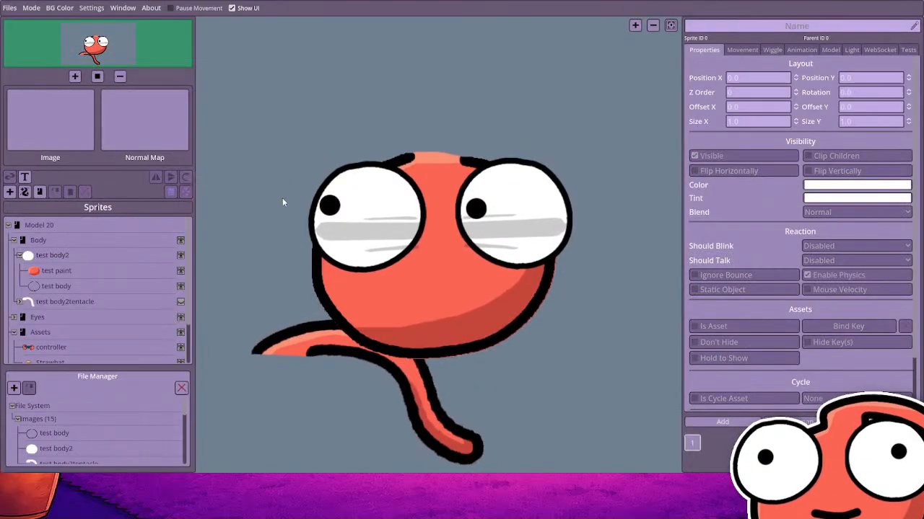
pyautogui.click(181, 286)
pyautogui.click(181, 271)
pyautogui.click(181, 271)
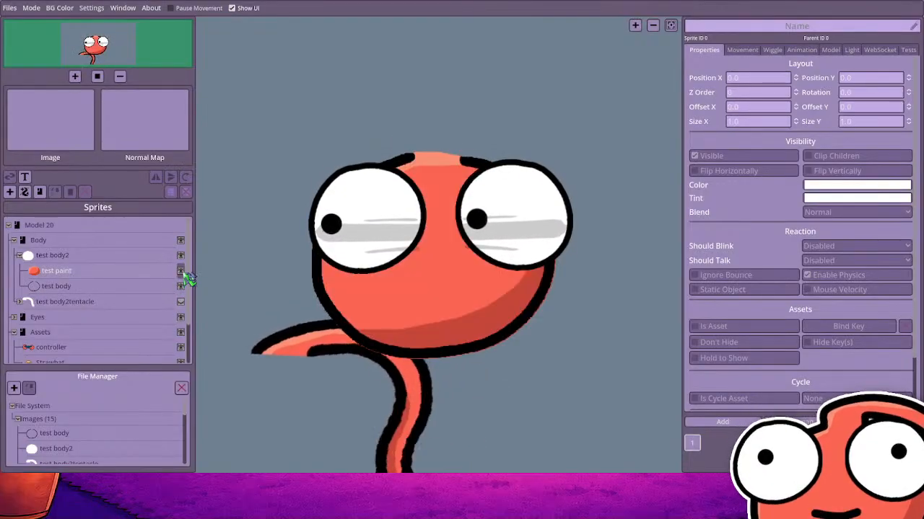
pyautogui.click(181, 256)
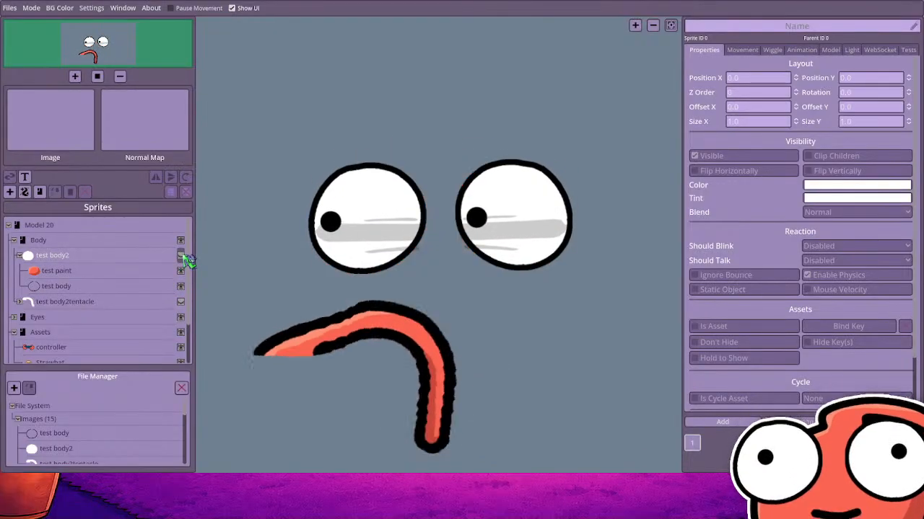
pyautogui.click(180, 256)
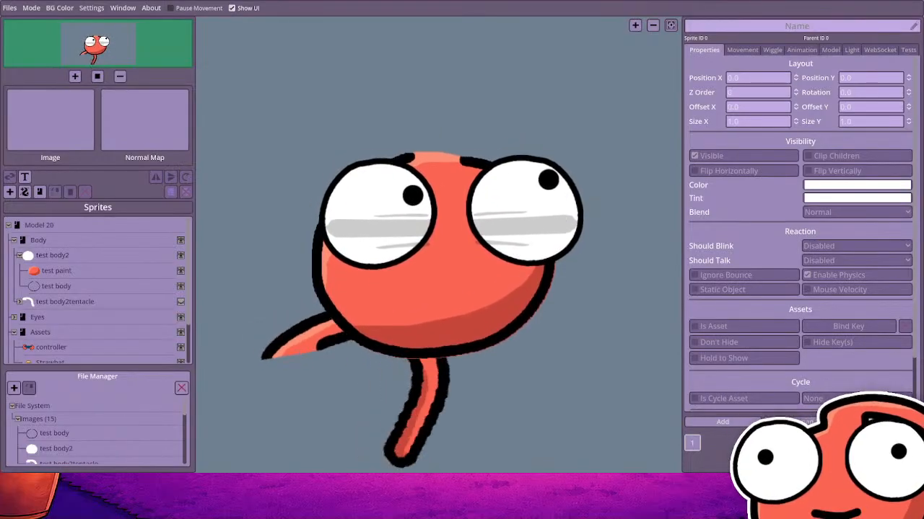
# Replace the test paint sprite with another image, trimming it with Offset Imported Sprite enabled
pyautogui.click(72, 271)
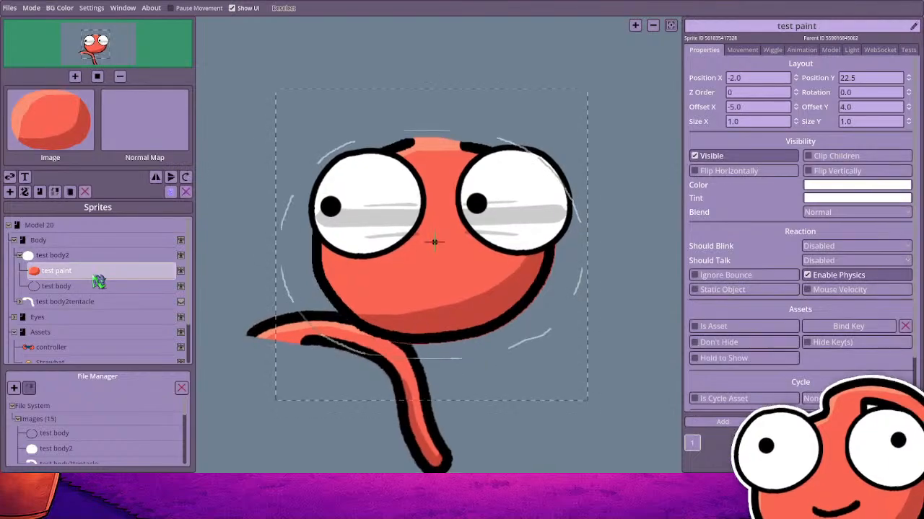
pyautogui.click(57, 193)
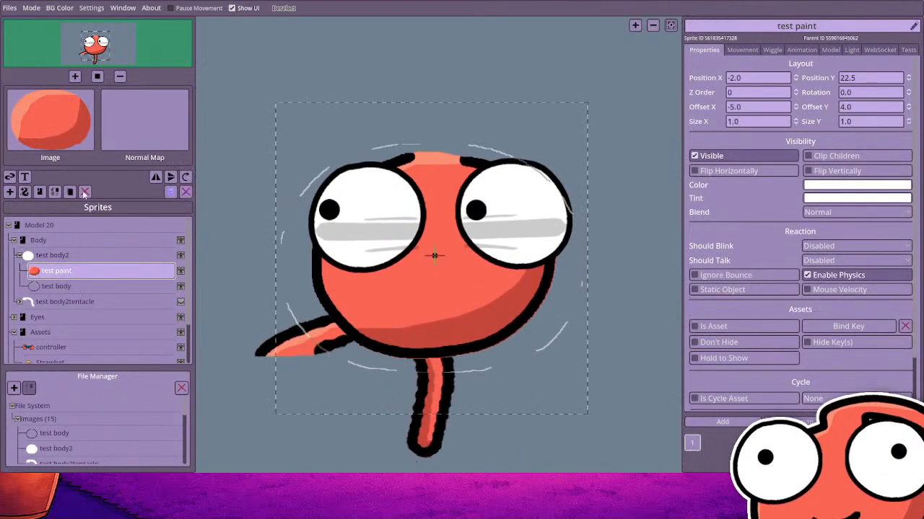
pyautogui.doubleClick(384, 132)
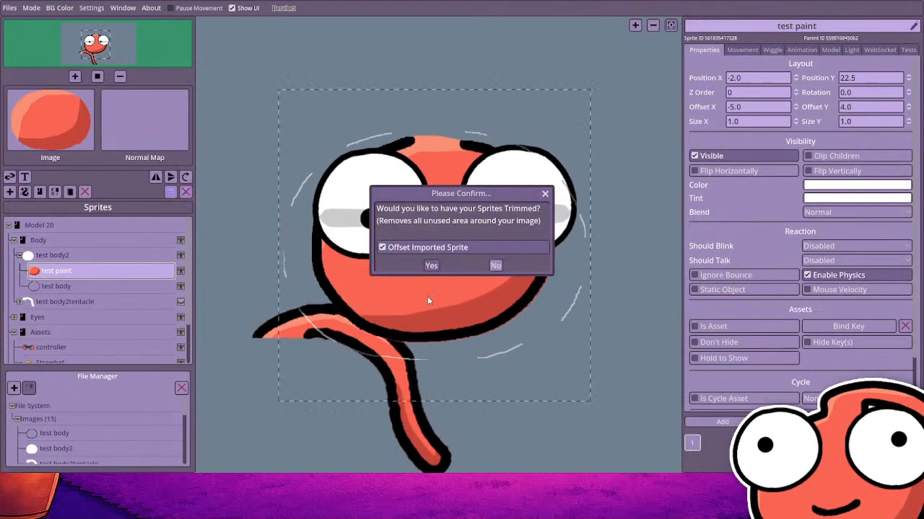
pyautogui.click(431, 265)
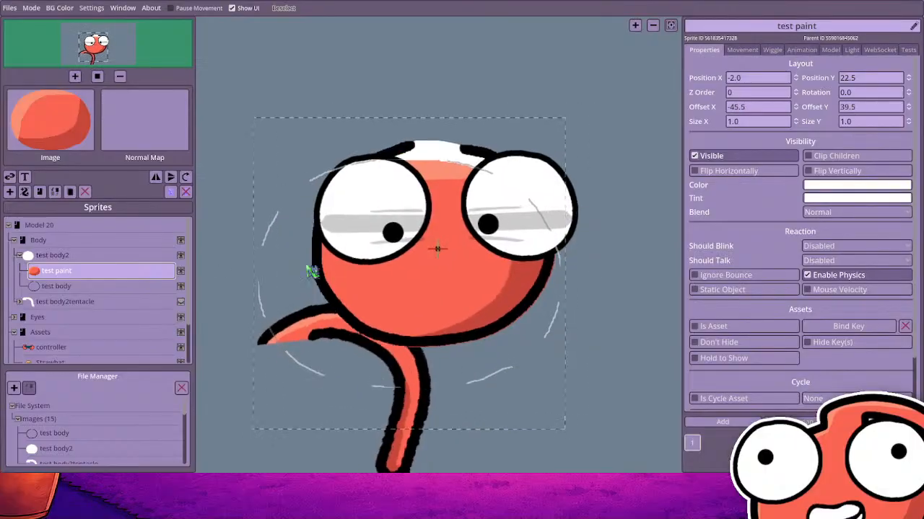
# Replace the test body2 sprite with another image, trimming it with Offset Imported Sprite enabled
pyautogui.click(62, 255)
pyautogui.rightClick(73, 256)
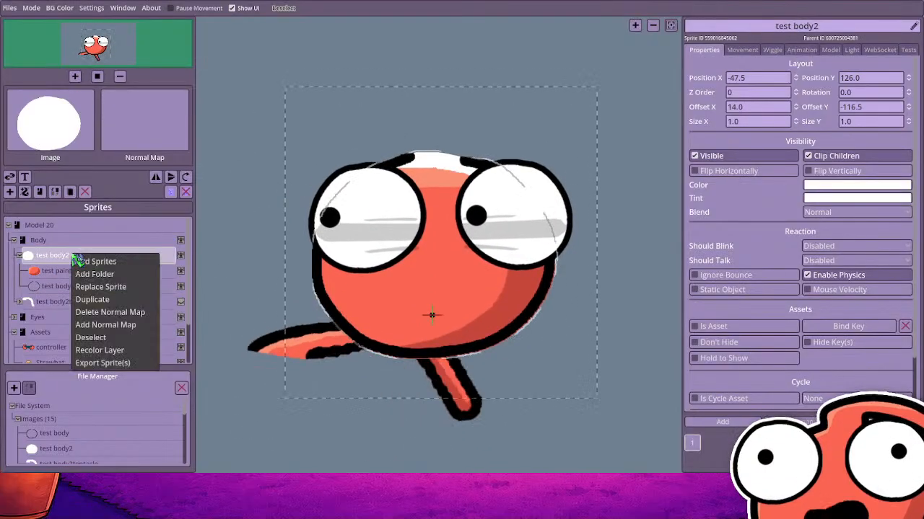
pyautogui.click(54, 193)
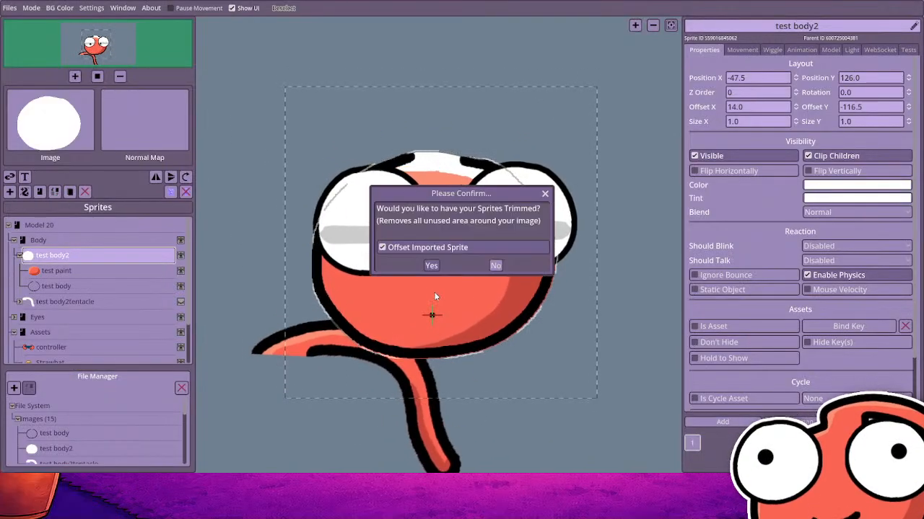
pyautogui.click(430, 265)
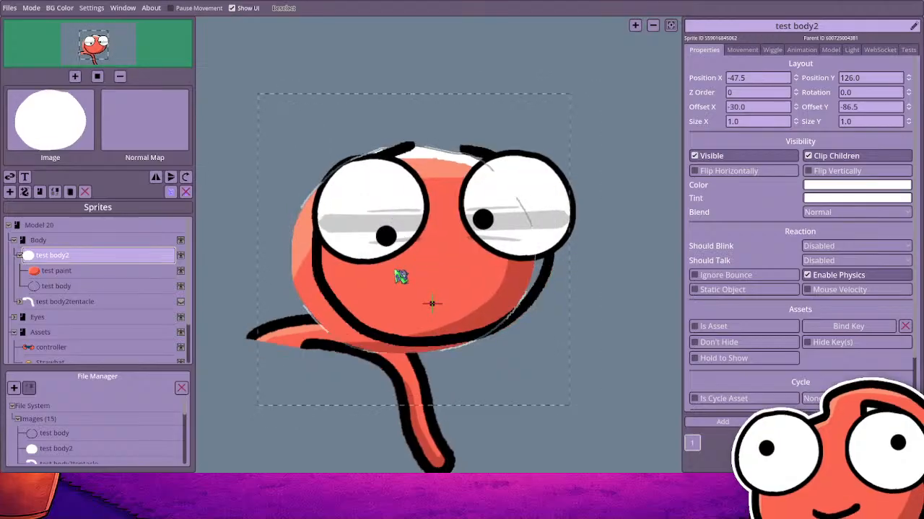
# Move test body2 and test paint together toward the outline, placing test body2 at about X -36.2 and Y 114.1
pyautogui.click(103, 274)
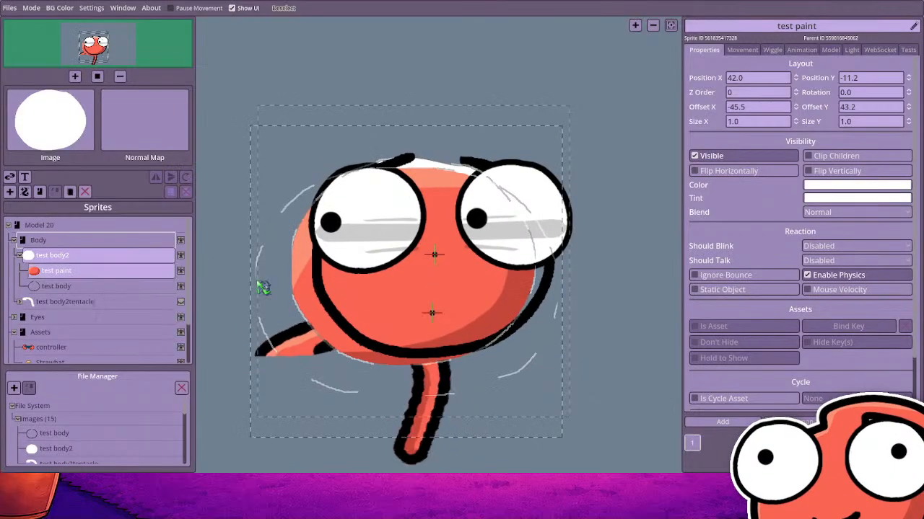
pyautogui.moveTo(262, 287)
pyautogui.mouseDown()
pyautogui.moveTo(422, 282)
pyautogui.moveTo(482, 256)
pyautogui.moveTo(493, 269)
pyautogui.moveTo(478, 186)
pyautogui.moveTo(408, 268)
pyautogui.moveTo(431, 274)
pyautogui.mouseUp()
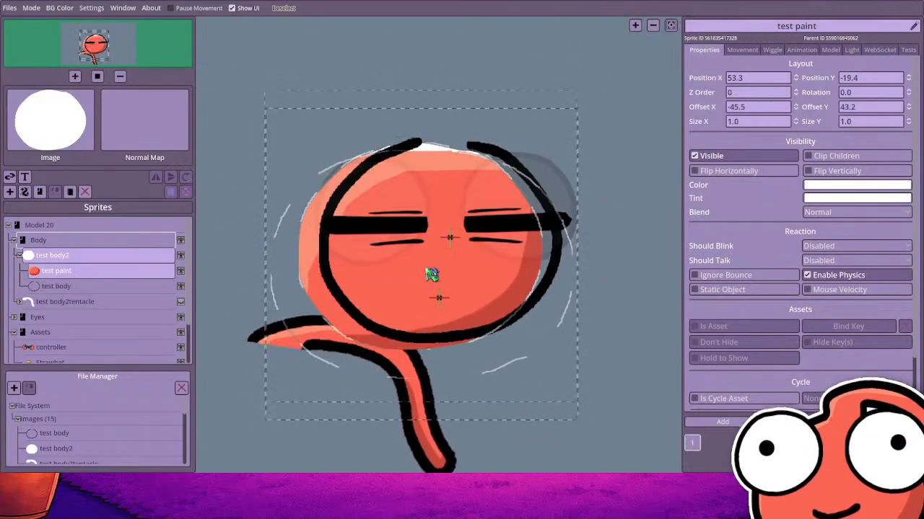
pyautogui.click(116, 255)
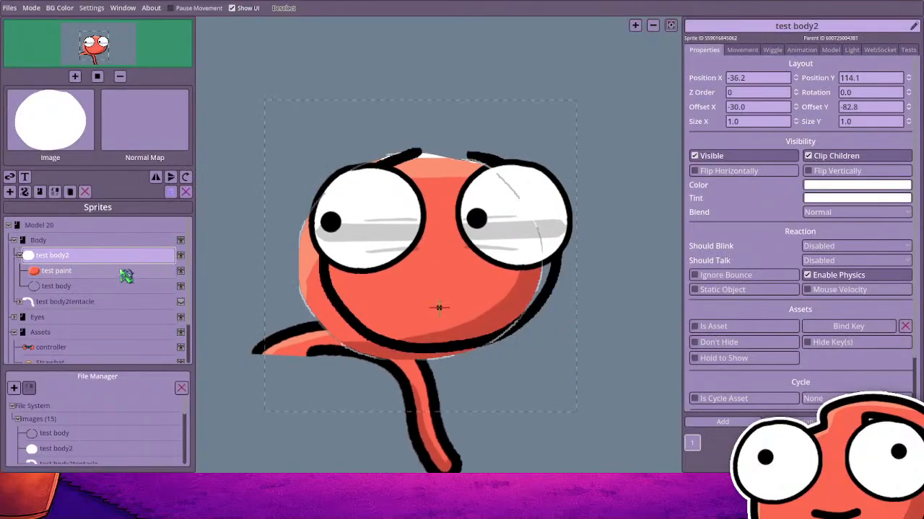
# Hide the Eyes, Assets and Mouths folders and the appendage sprite so only the body layers show
pyautogui.moveTo(109, 261); pyautogui.dragTo(185, 296)
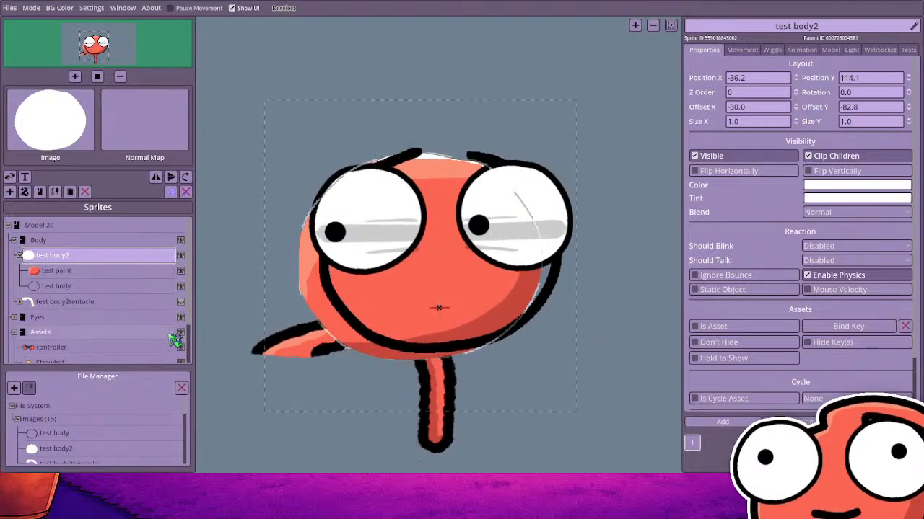
pyautogui.scroll(-3, 176, 311)
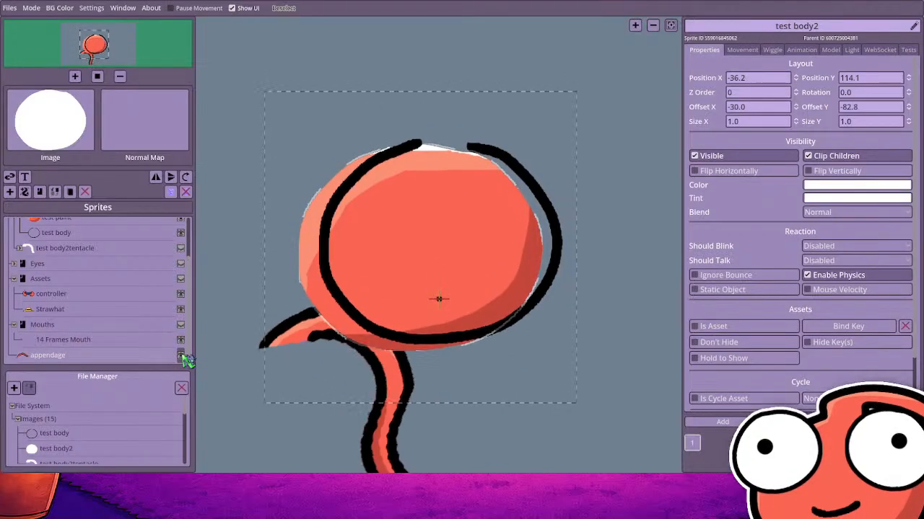
pyautogui.click(181, 355)
pyautogui.scroll(3, 164, 337)
# Take test body and test paint out of test body2 and place both directly in the Body folder
pyautogui.click(120, 272)
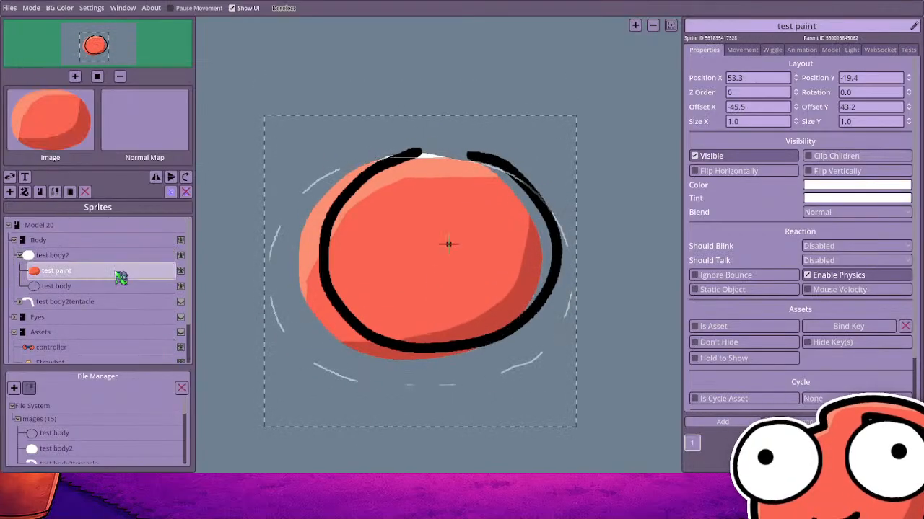
pyautogui.moveTo(97, 271)
pyautogui.mouseDown()
pyautogui.moveTo(93, 288)
pyautogui.moveTo(63, 288)
pyautogui.mouseUp()
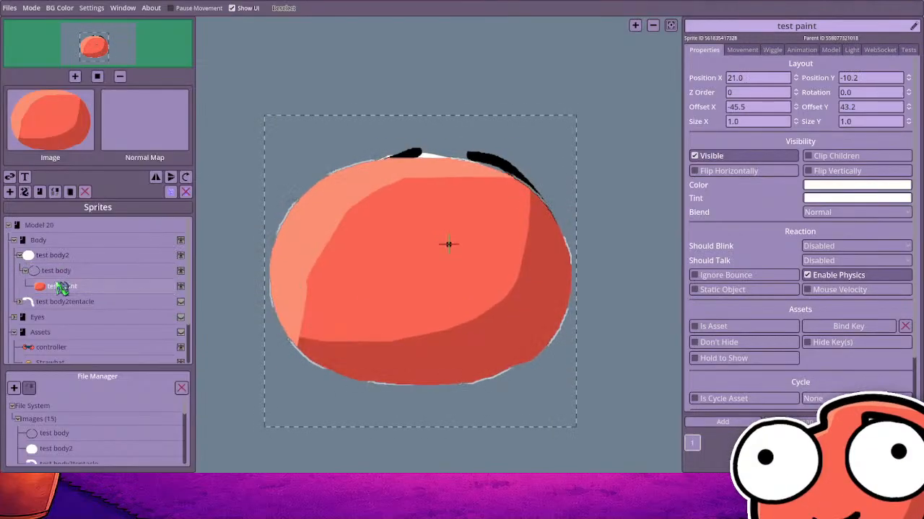
pyautogui.click(47, 272)
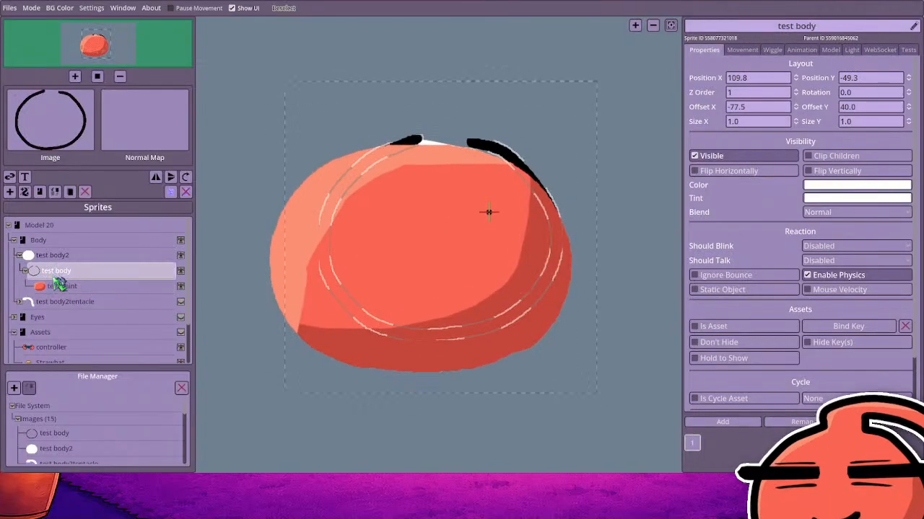
pyautogui.keyDown('ctrl'); pyautogui.click(64, 286); pyautogui.keyUp('ctrl')
pyautogui.moveTo(62, 273); pyautogui.dragTo(56, 242)
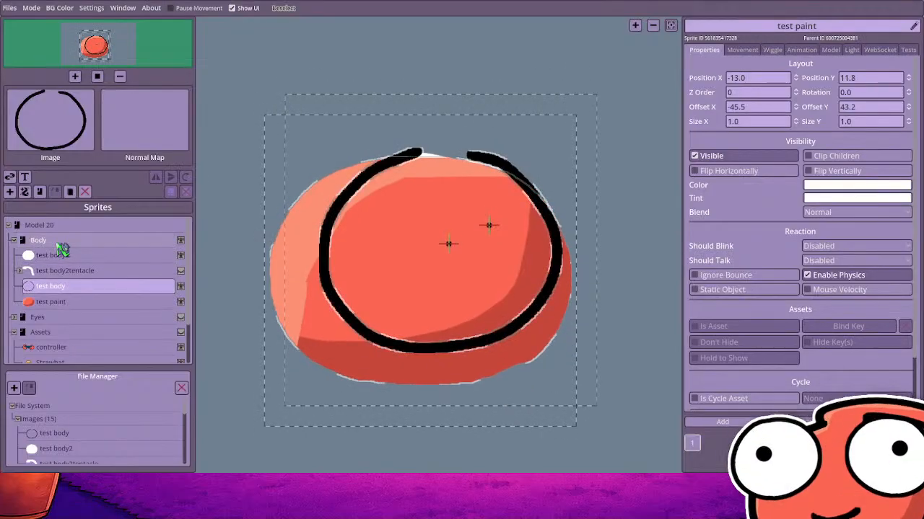
pyautogui.moveTo(75, 286); pyautogui.dragTo(77, 290)
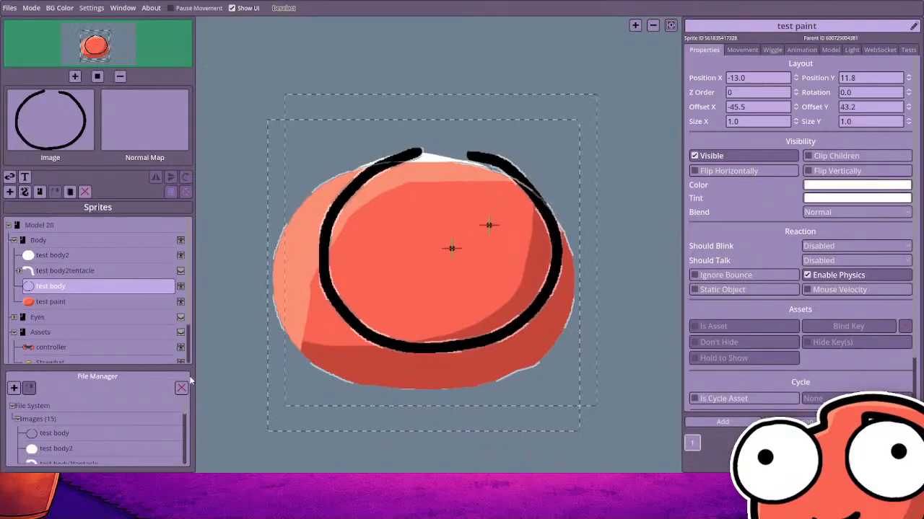
# Move the test body outline over the white body shape at about X 15.8 and Y -11.3
pyautogui.click(76, 288)
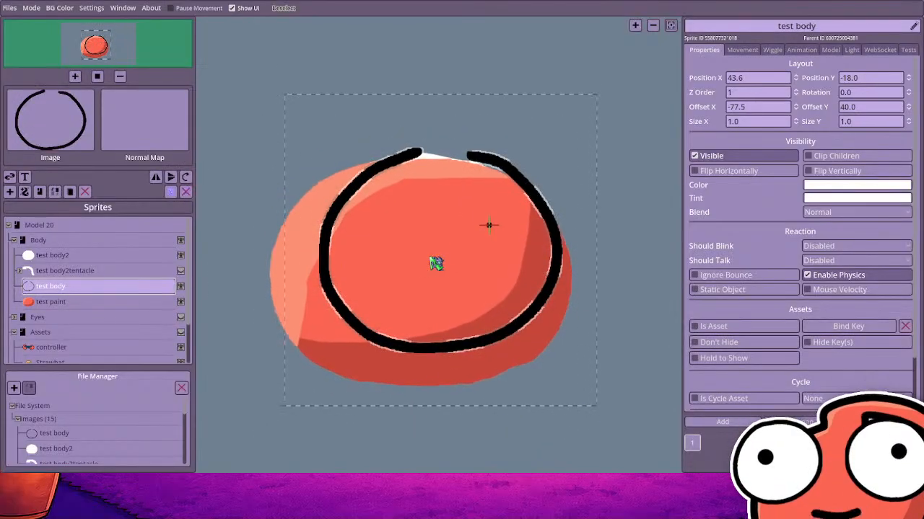
pyautogui.moveTo(418, 282)
pyautogui.mouseDown()
pyautogui.moveTo(437, 270)
pyautogui.moveTo(402, 285)
pyautogui.mouseUp()
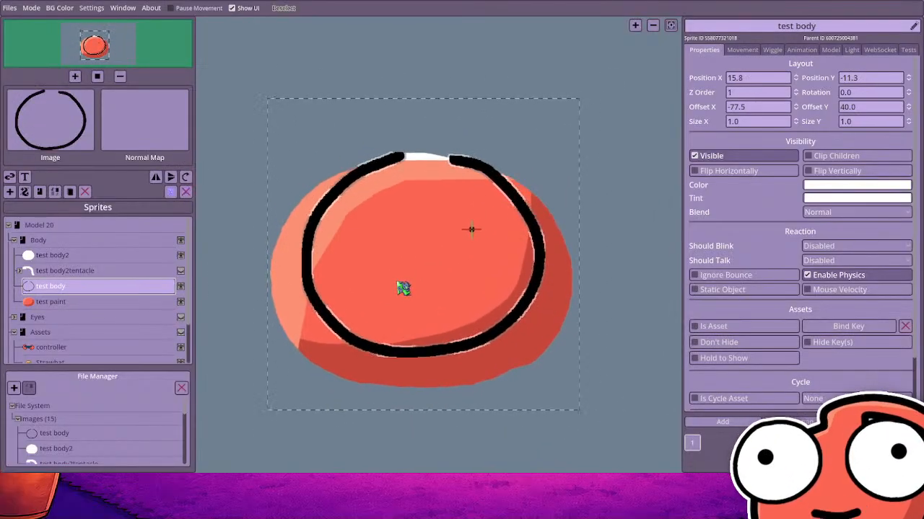
pyautogui.hotkey('ctrl', 'z')
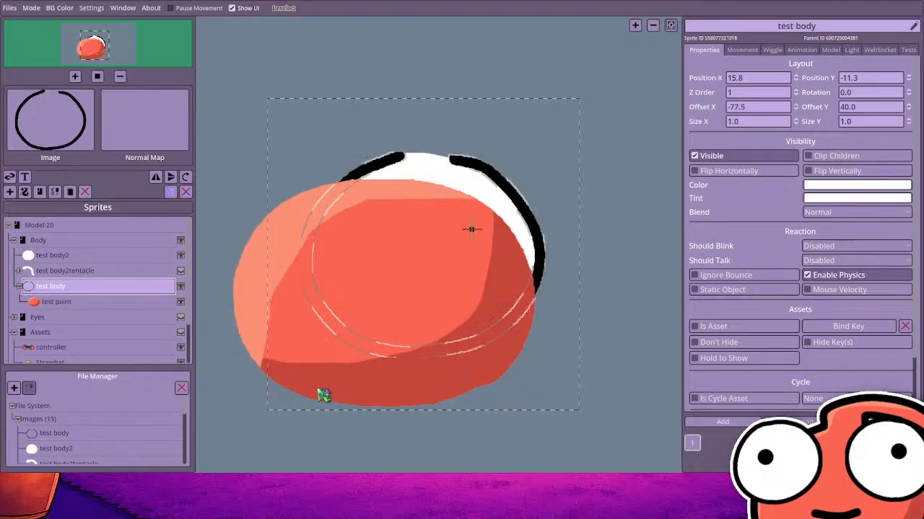
# Reposition test paint and reorder test body2, test body and test paint as separate layers after test body2tentacle in the Body folder
pyautogui.click(93, 301)
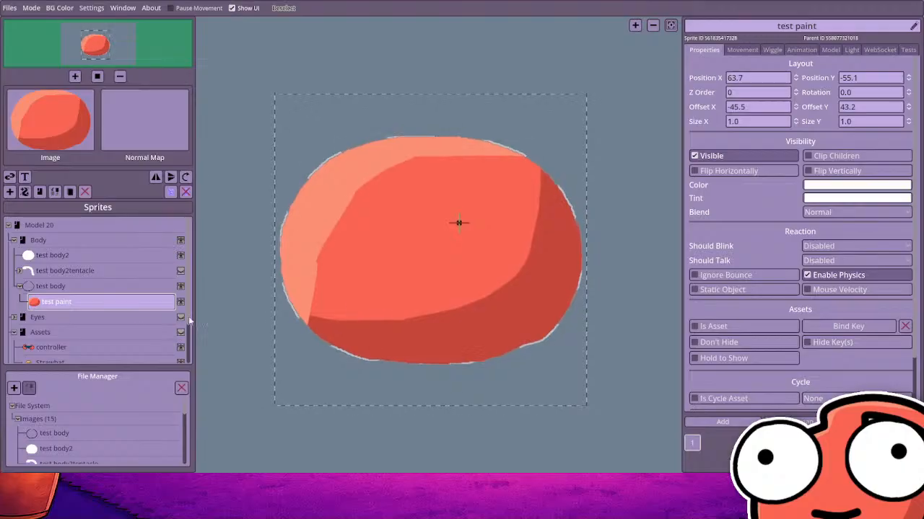
pyautogui.moveTo(412, 305)
pyautogui.mouseDown()
pyautogui.moveTo(452, 354)
pyautogui.moveTo(412, 282)
pyautogui.moveTo(402, 302)
pyautogui.mouseUp()
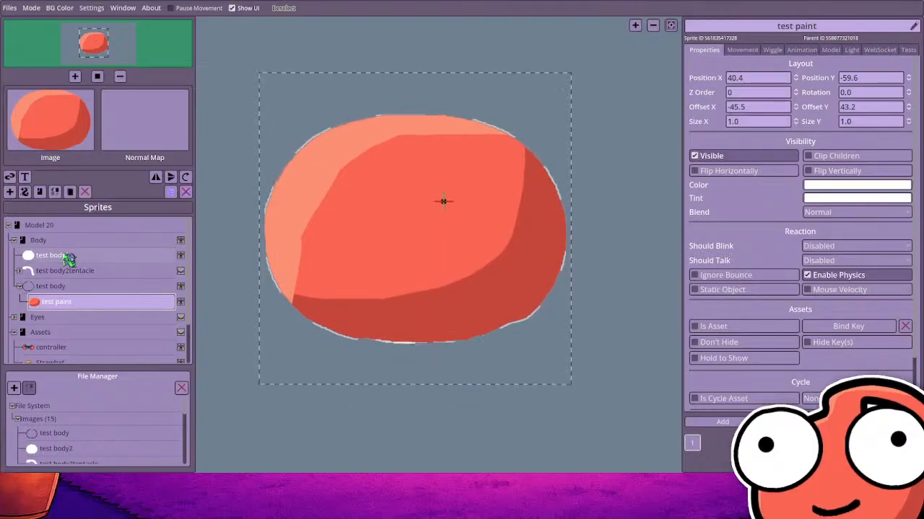
pyautogui.moveTo(69, 258); pyautogui.dragTo(64, 241)
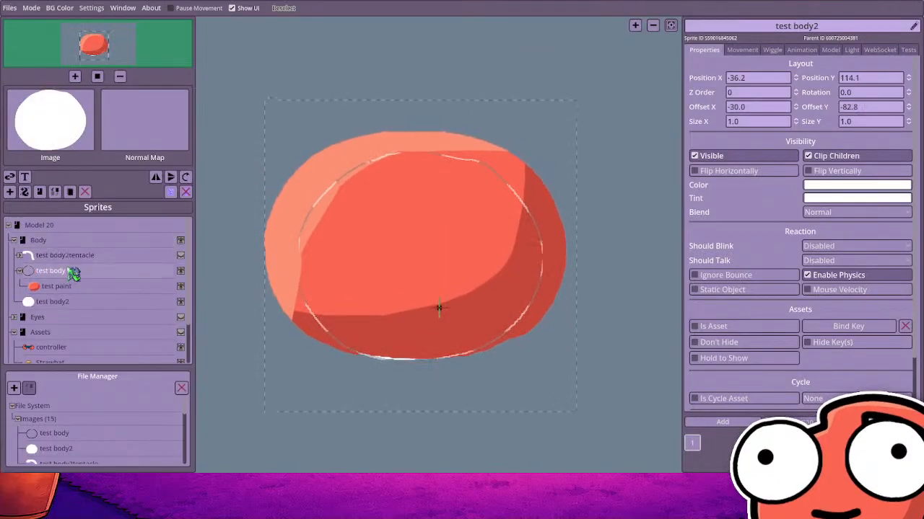
pyautogui.moveTo(55, 275); pyautogui.dragTo(55, 241)
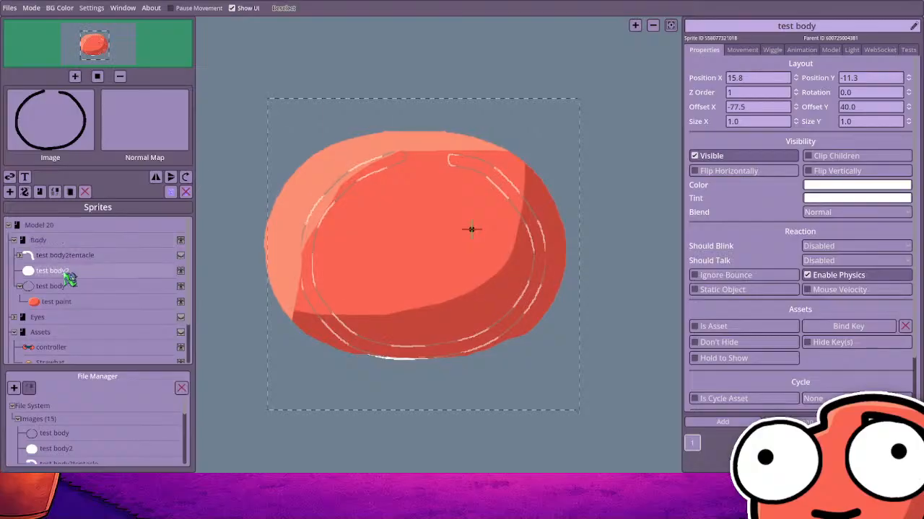
pyautogui.moveTo(69, 303); pyautogui.dragTo(68, 241)
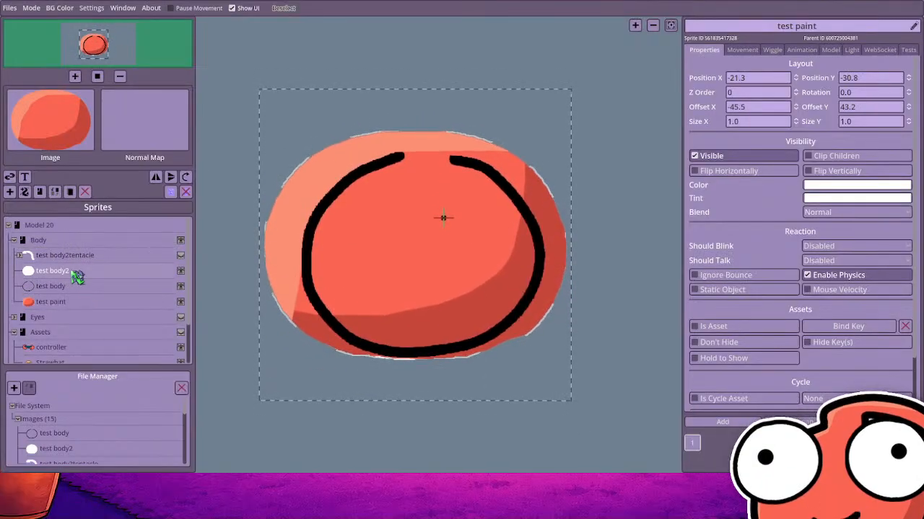
# With test paint hidden and movement paused, align test body2 inside the outline at about X -31.7 and Y 110.3
pyautogui.click(85, 303)
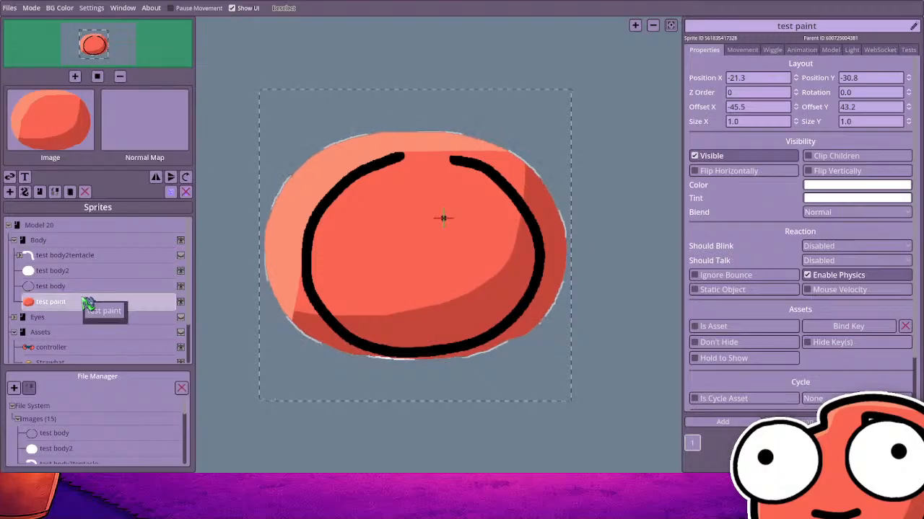
pyautogui.click(128, 272)
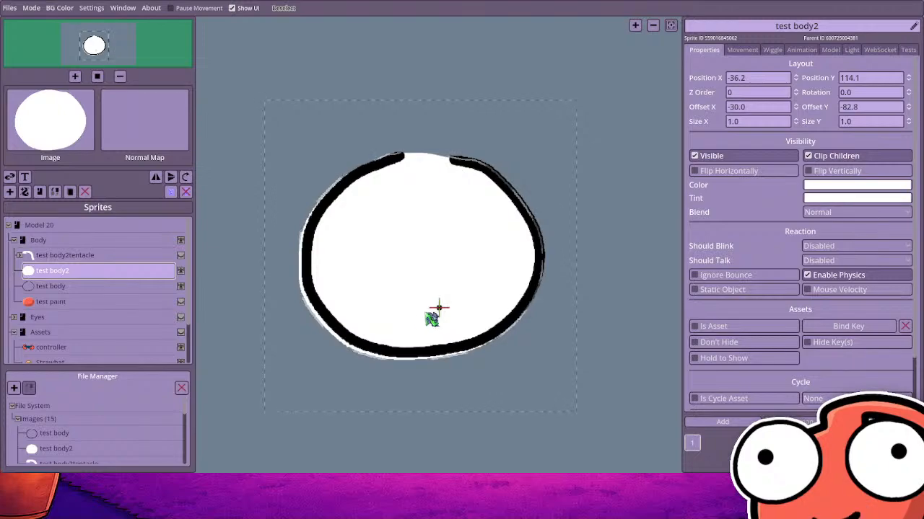
pyautogui.click(88, 288)
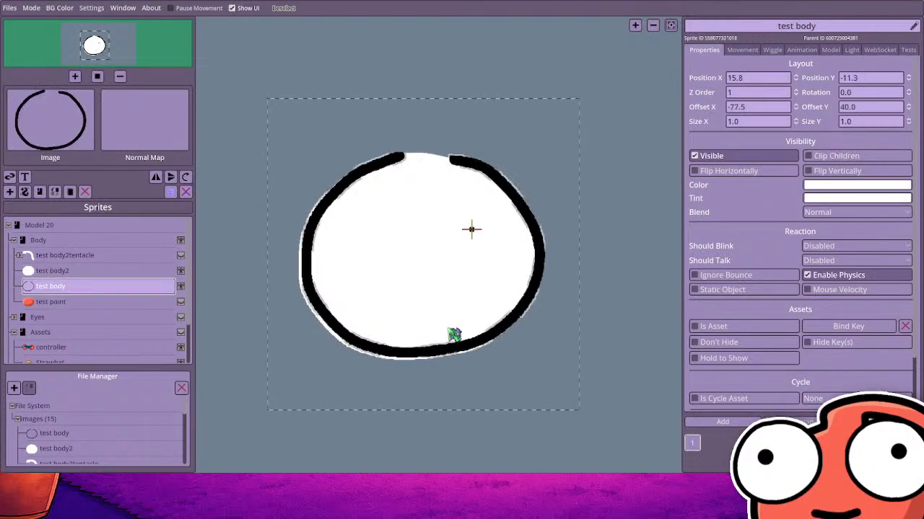
pyautogui.click(115, 272)
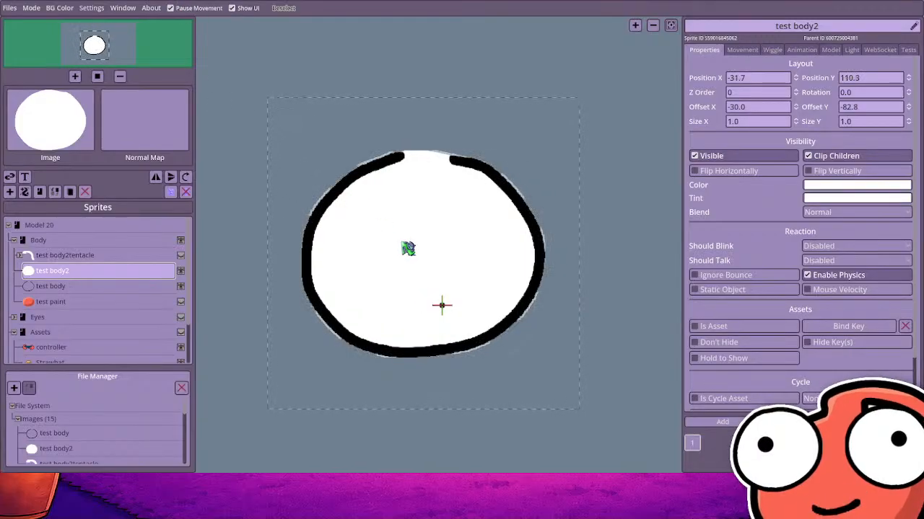
# Show test paint again and move it over the body at about X 4.2 and Y -14.3
pyautogui.click(72, 302)
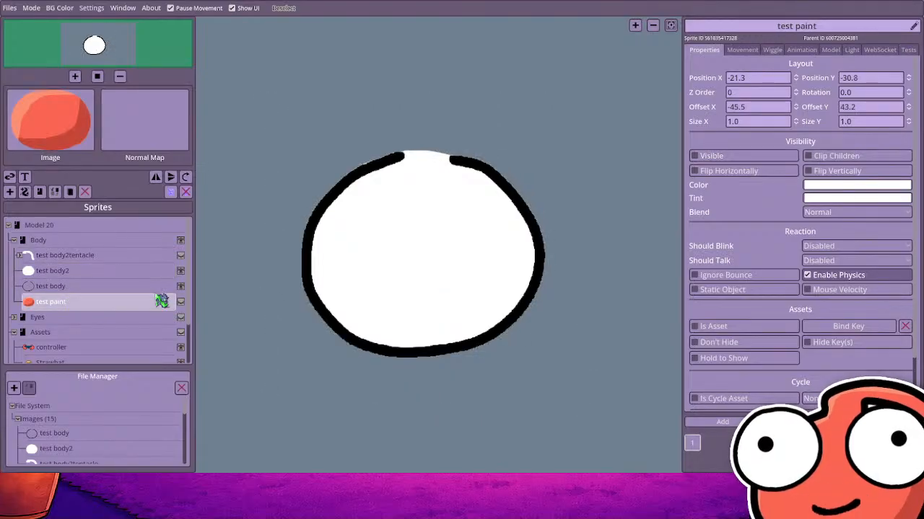
pyautogui.click(184, 303)
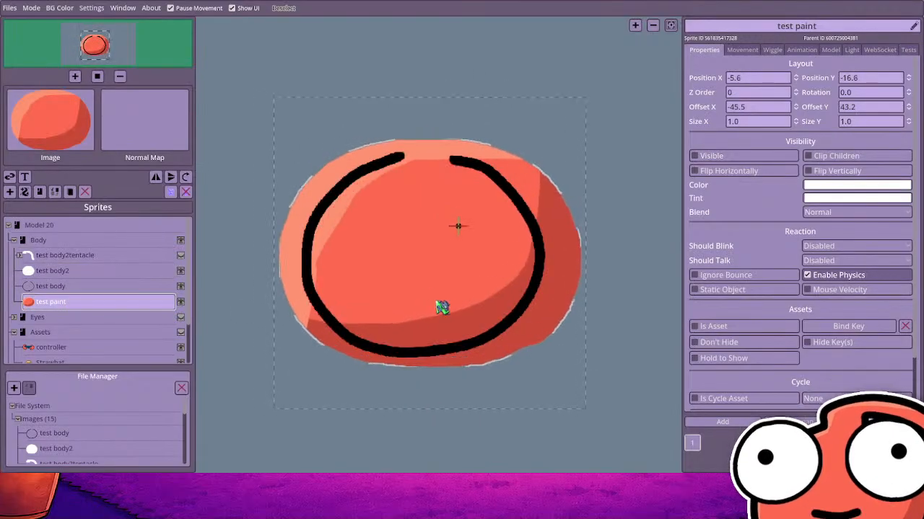
pyautogui.moveTo(450, 308); pyautogui.dragTo(448, 309)
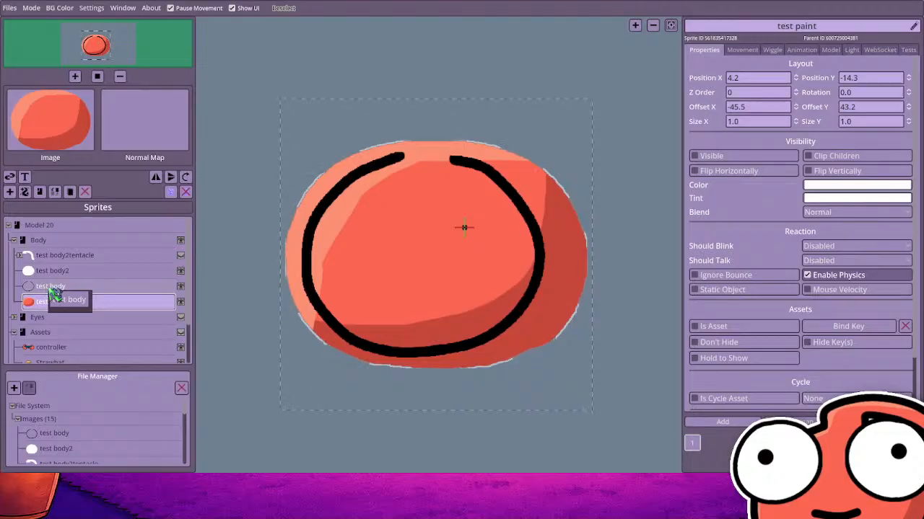
# Nest test body and test paint inside test body2 so the paint is clipped to the body shape
pyautogui.moveTo(50, 288); pyautogui.dragTo(53, 273)
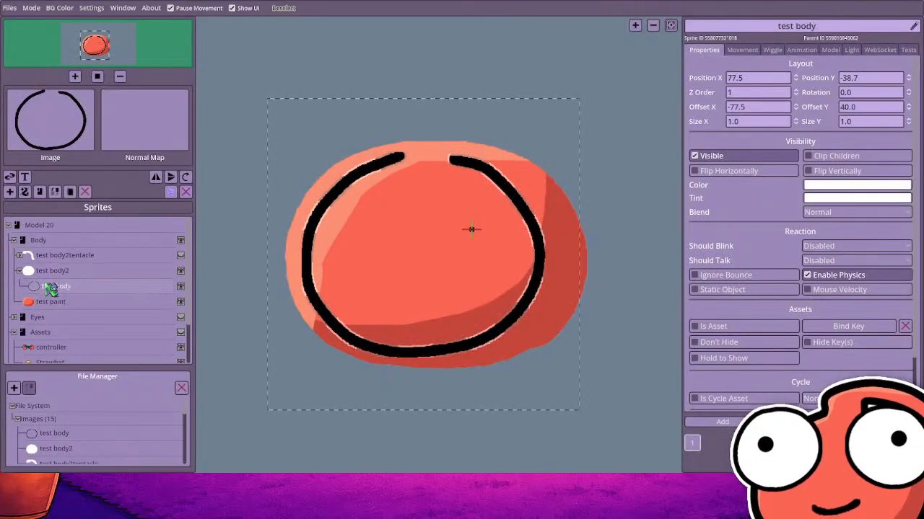
pyautogui.click(20, 256)
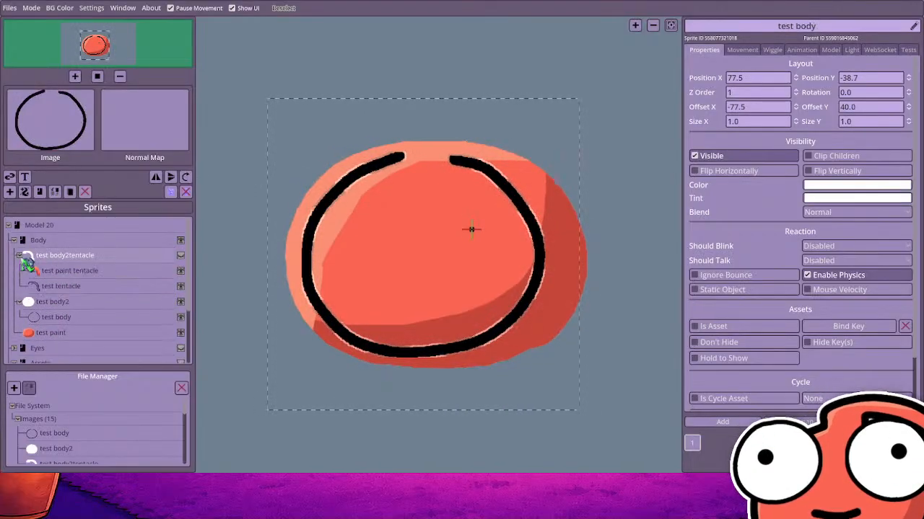
pyautogui.click(59, 333)
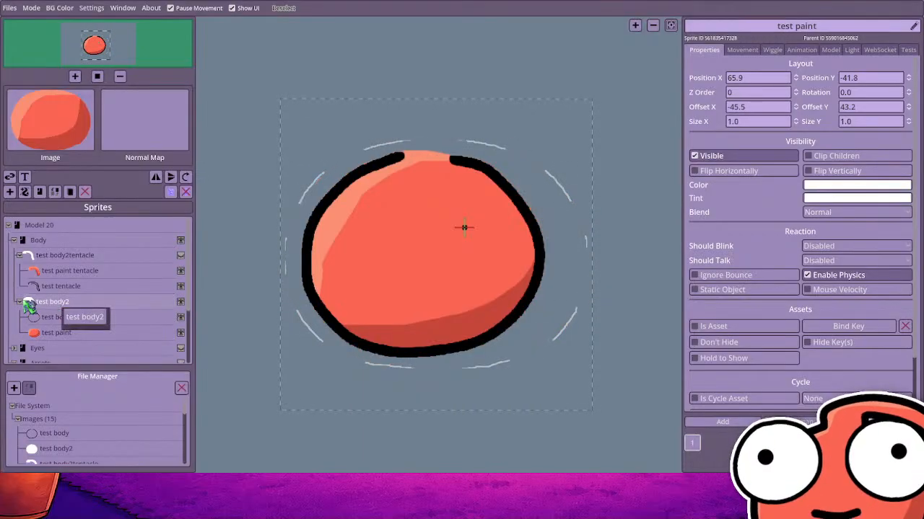
# Resume the model's movement and make test body2tentacle visible again
pyautogui.click(55, 302)
pyautogui.moveTo(41, 244); pyautogui.dragTo(99, 288)
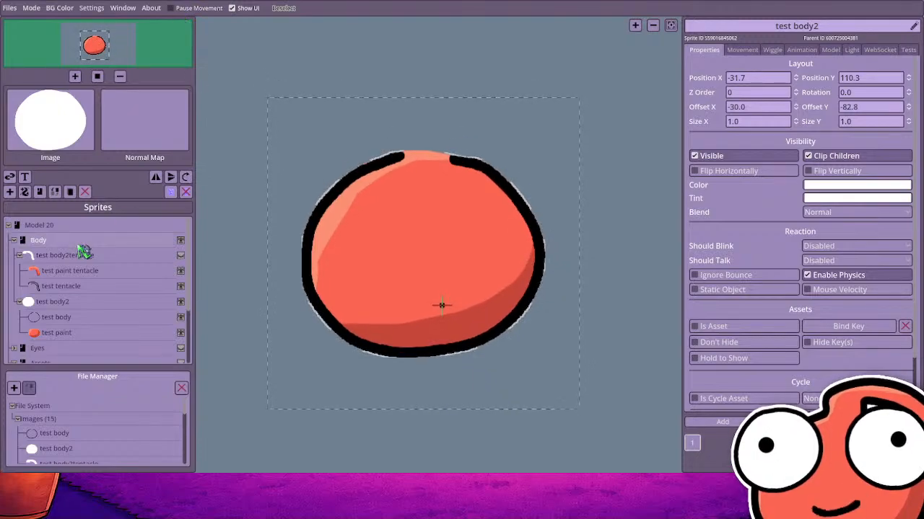
pyautogui.click(182, 257)
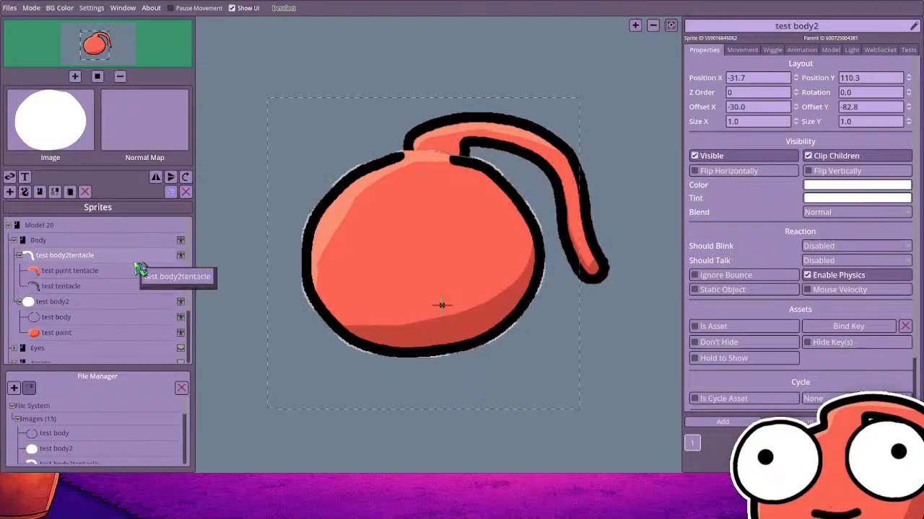
# Save the model and place test body2tentacle after test body2 in the Body folder
pyautogui.click(93, 257)
pyautogui.hotkey('ctrl', 's')
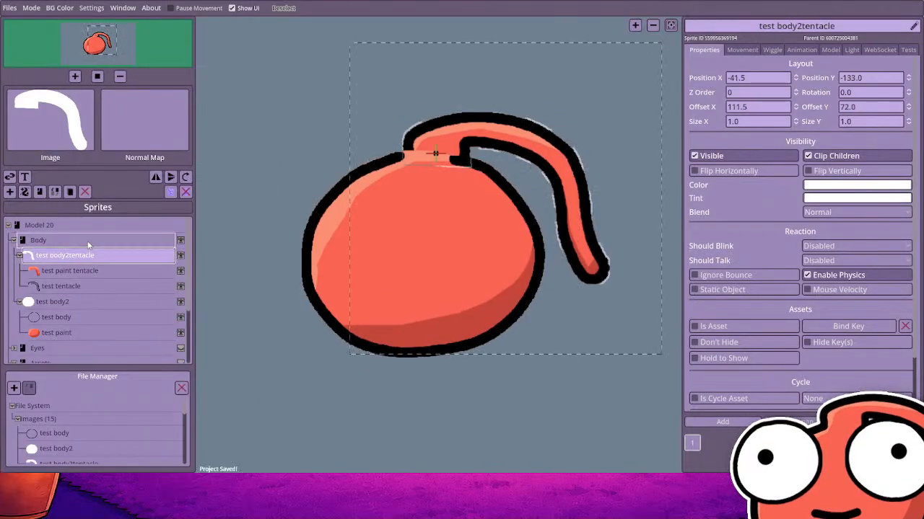
pyautogui.moveTo(88, 245); pyautogui.dragTo(95, 249)
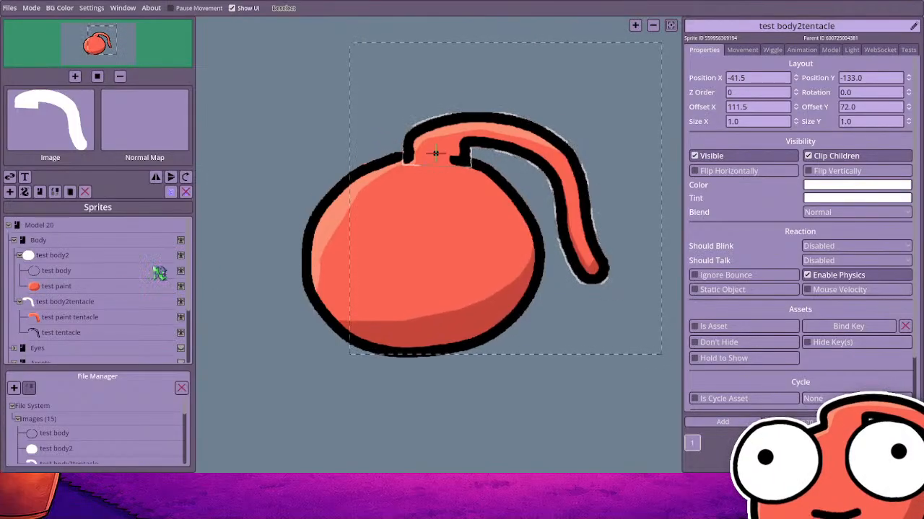
# Move test body2tentacle over the body to about X -56.5 and Y -135, and save the model
pyautogui.click(114, 303)
pyautogui.moveTo(441, 156); pyautogui.dragTo(431, 158)
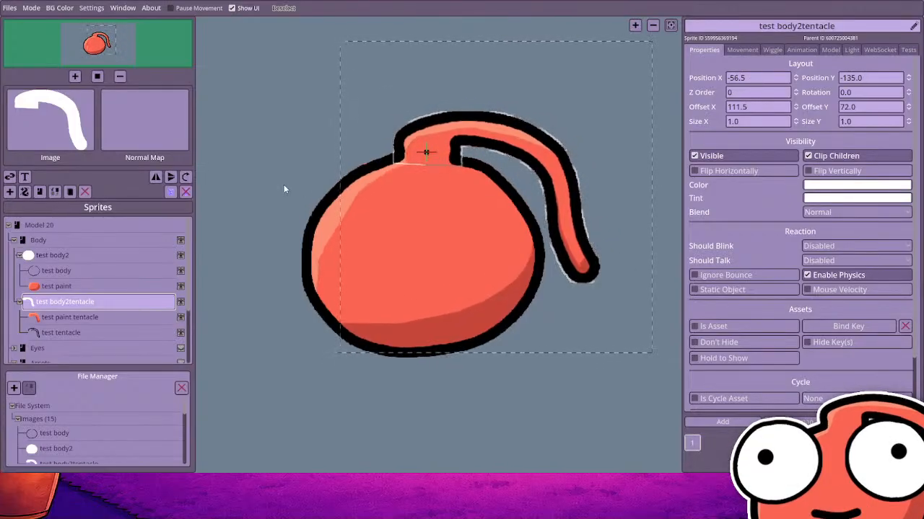
pyautogui.moveTo(56, 298); pyautogui.dragTo(107, 263)
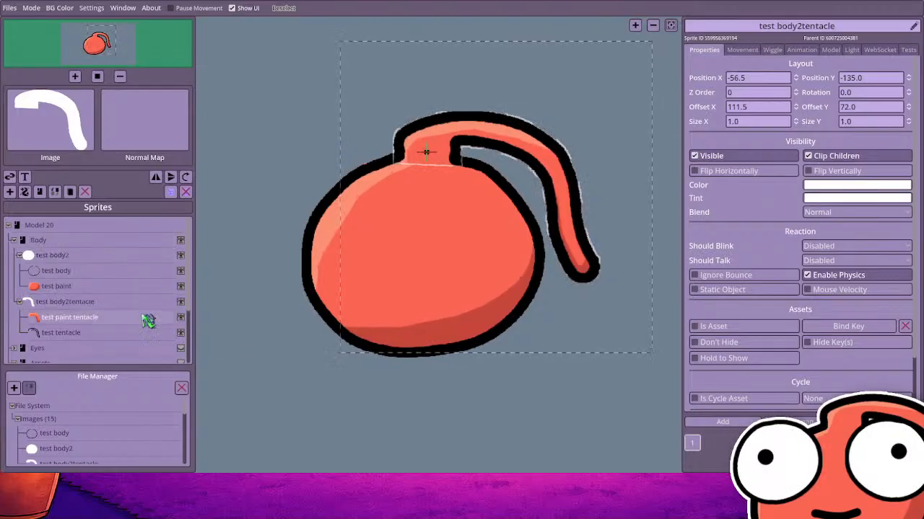
pyautogui.click(220, 337)
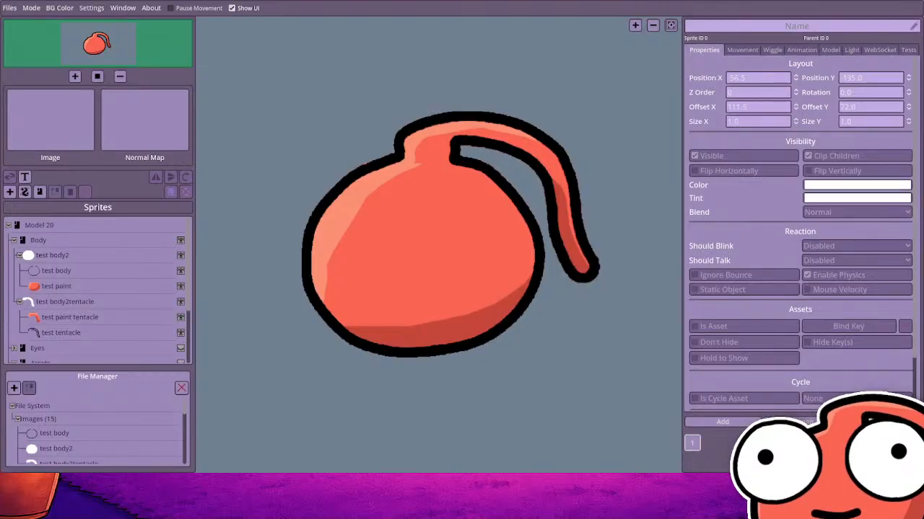
pyautogui.hotkey('ctrl', 's')
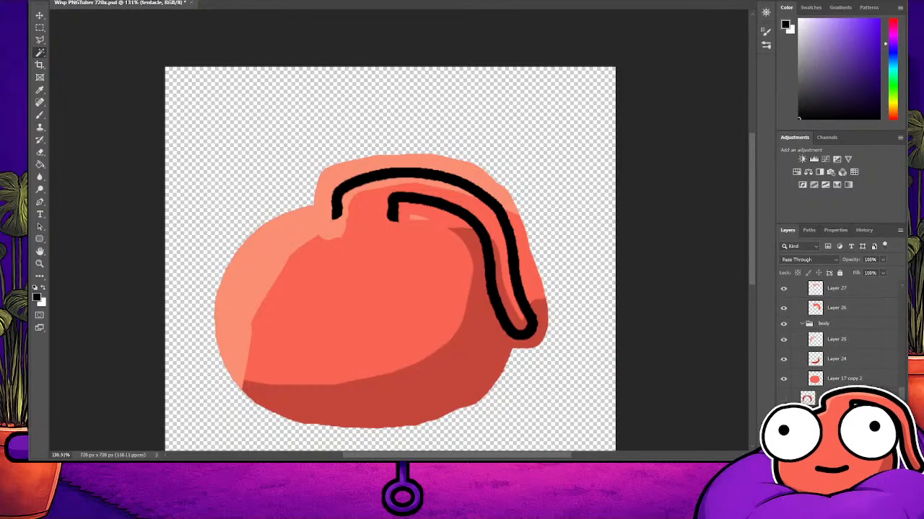
pyautogui.hotkey('ctrl', 'z')
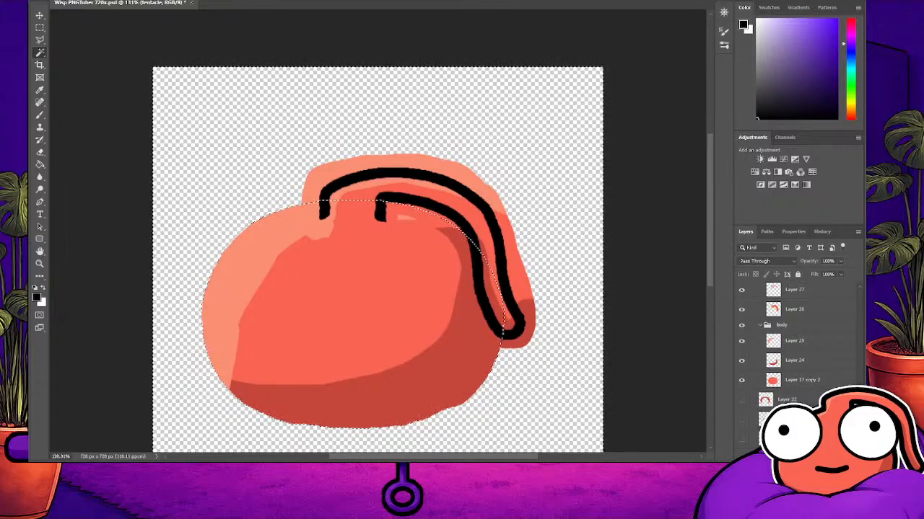
pyautogui.hotkey('ctrl', 'd')
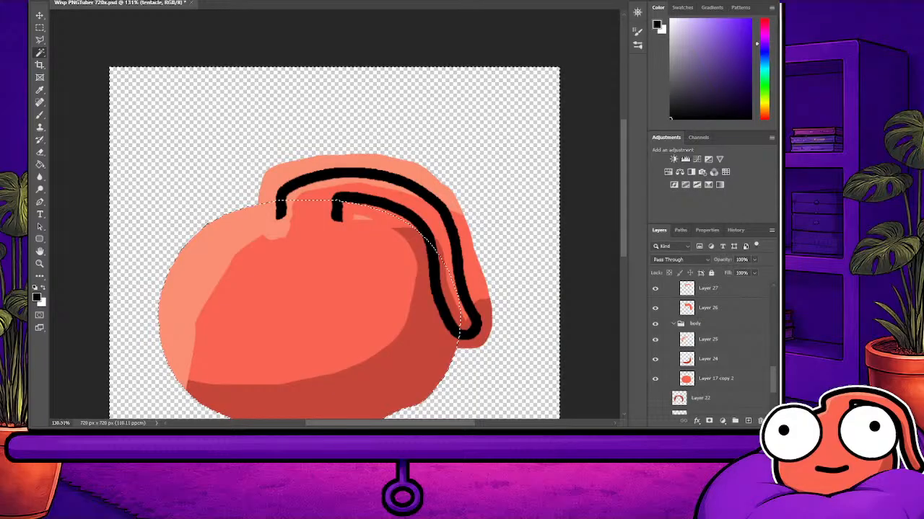
pyautogui.hotkey('ctrl', 'd')
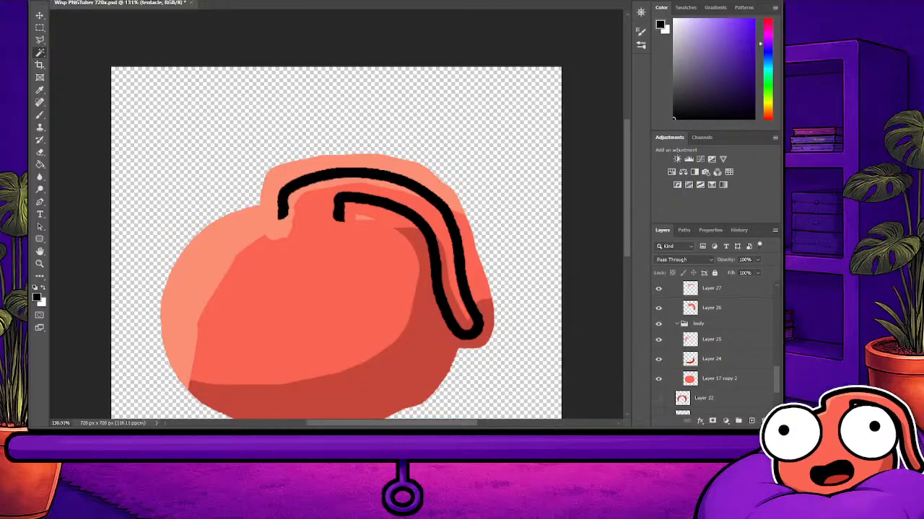
pyautogui.hotkey('ctrl', 'z')
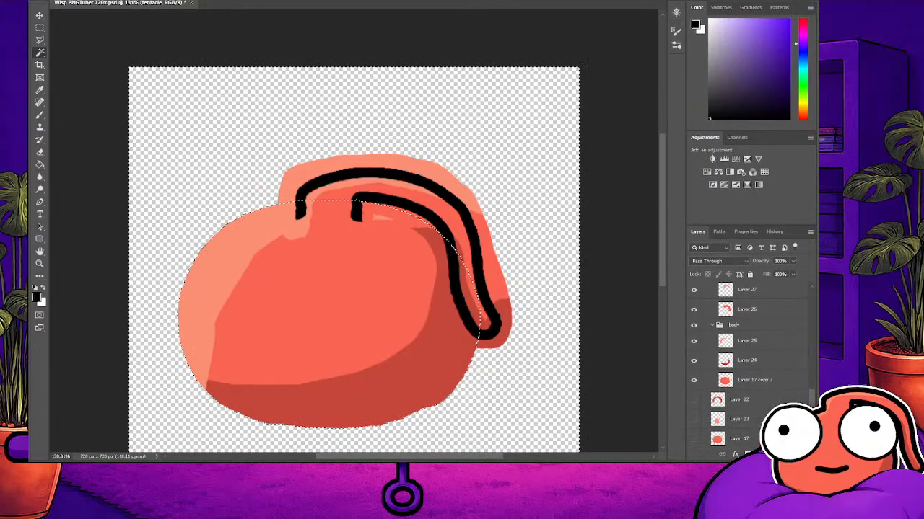
pyautogui.hotkey('ctrl', 'd')
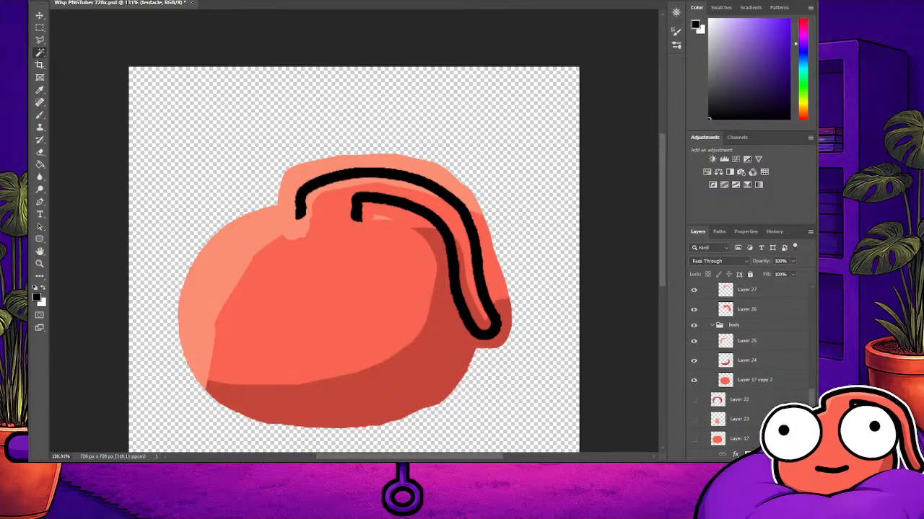
pyautogui.hotkey('ctrl', 'z')
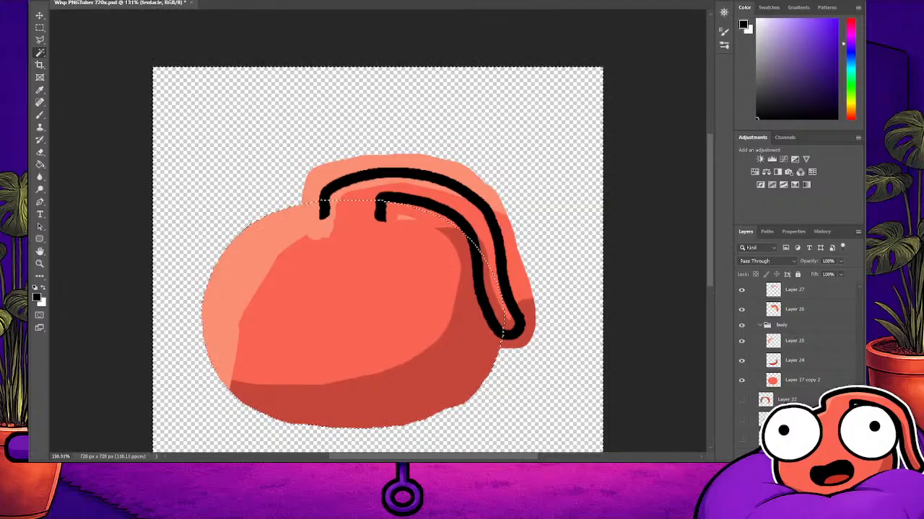
pyautogui.hotkey('ctrl', 'd')
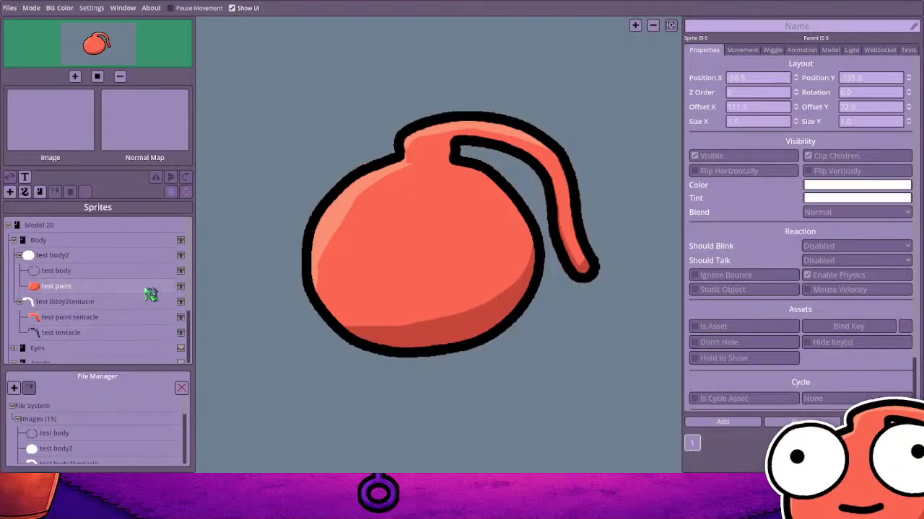
# Make the Eyes folder visible in the model
pyautogui.scroll(-1, 182, 346)
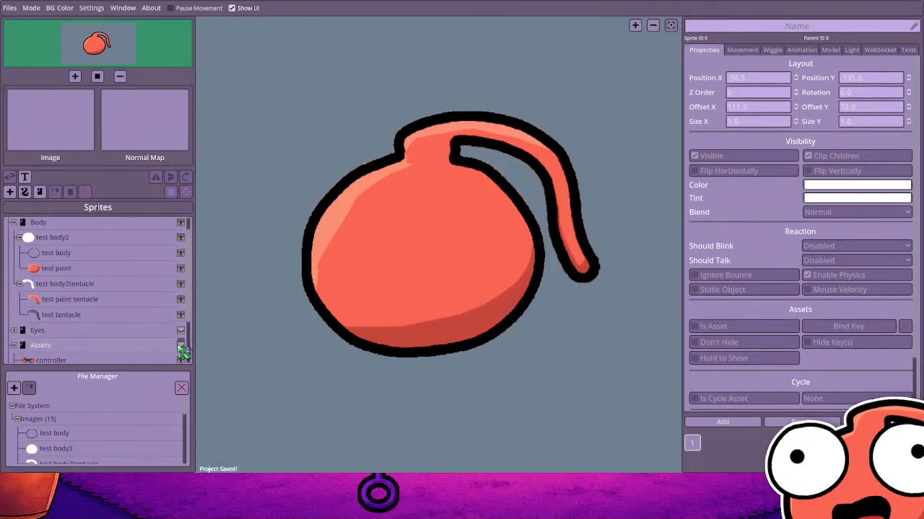
pyautogui.click(182, 332)
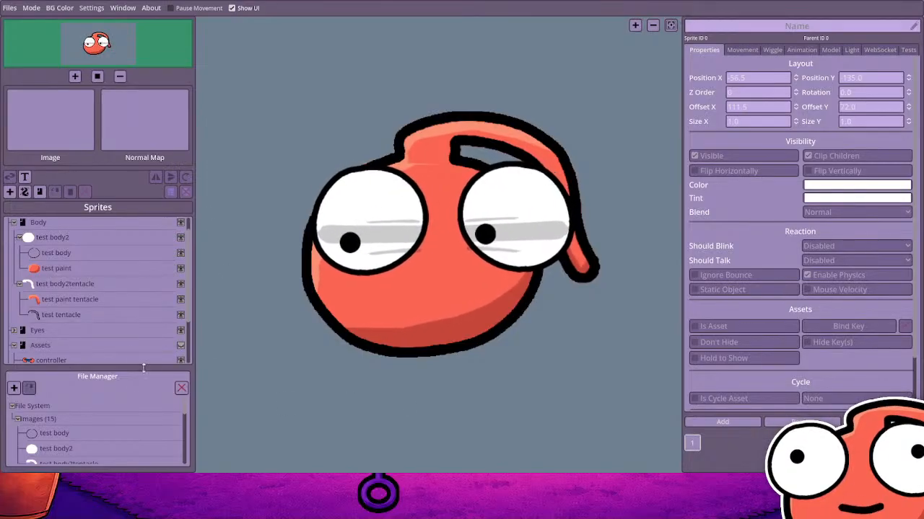
pyautogui.scroll(-2, 168, 342)
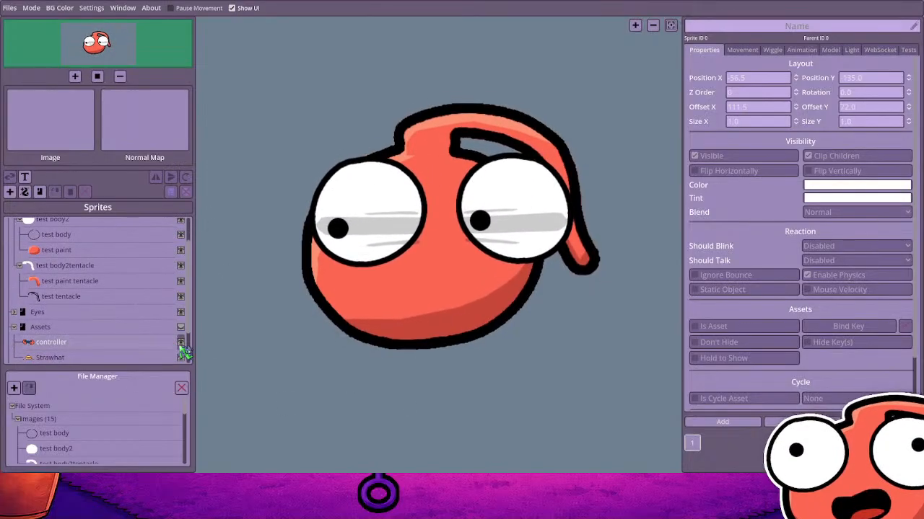
pyautogui.scroll(-1, 184, 349)
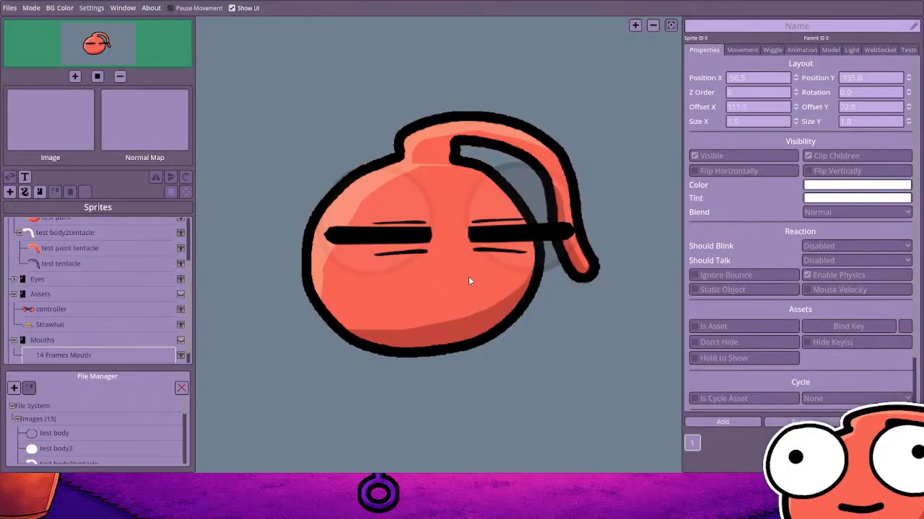
pyautogui.click(137, 270)
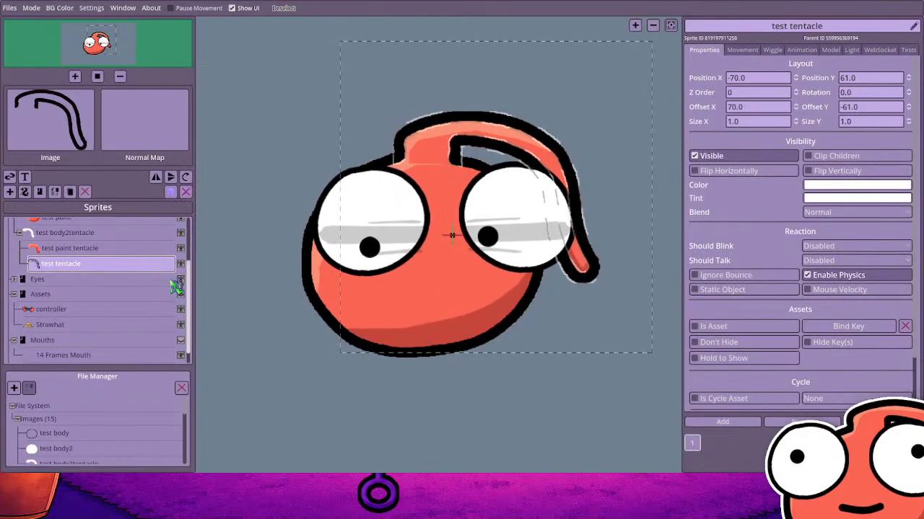
pyautogui.scroll(3, 161, 264)
pyautogui.click(147, 241)
pyautogui.click(144, 227)
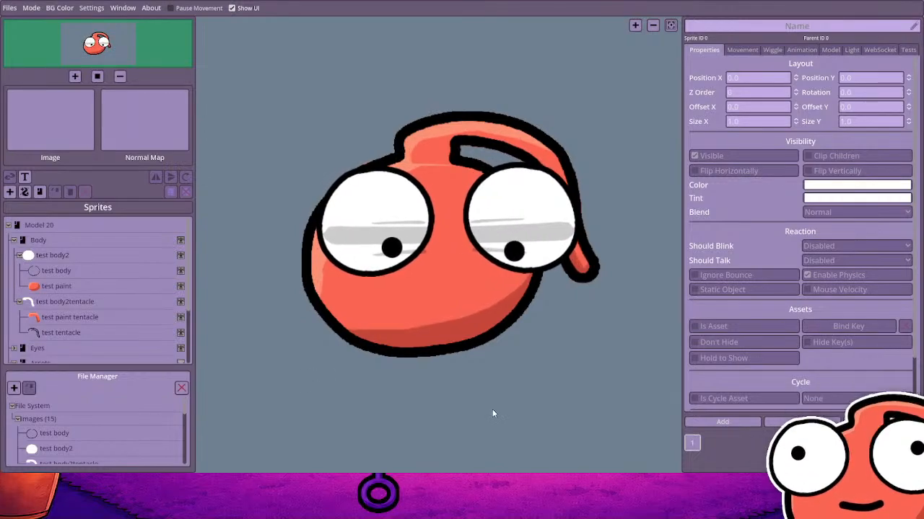
pyautogui.scroll(-5, 151, 316)
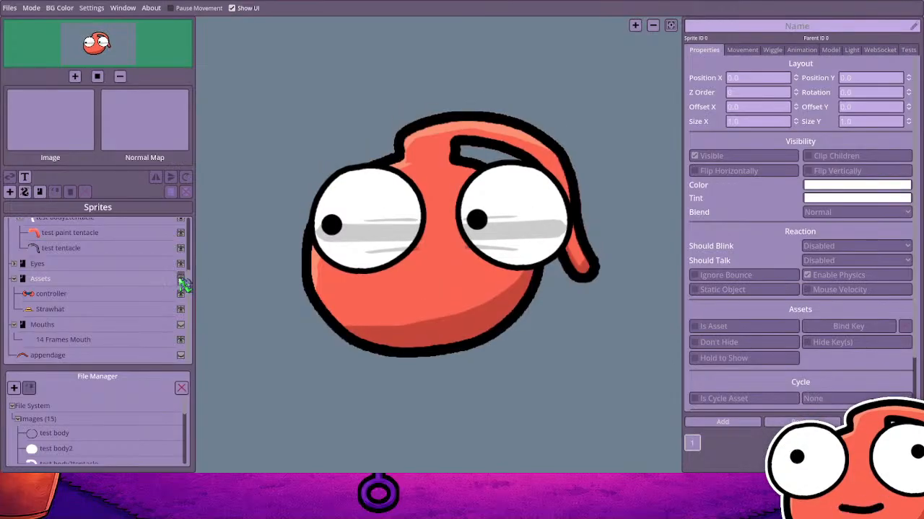
# Test the hotkeys that toggle the avatar's assets
pyautogui.press('1')
pyautogui.press('1')
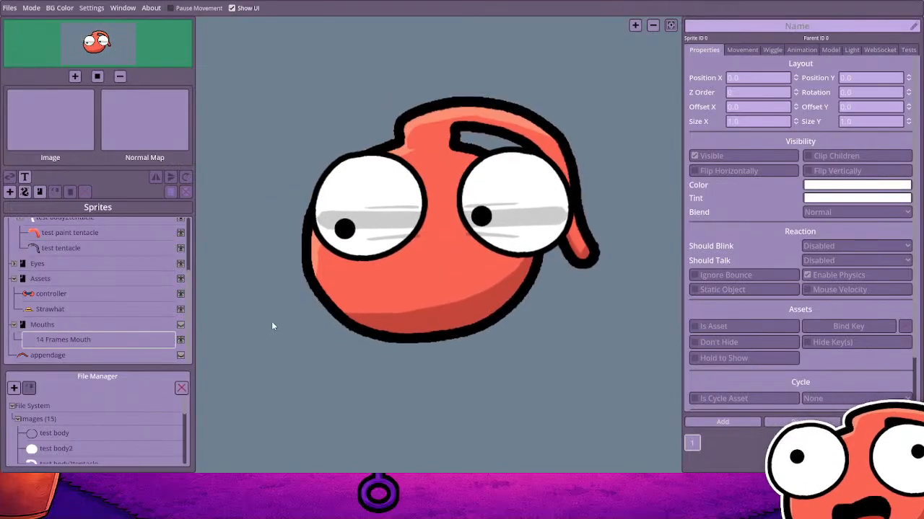
pyautogui.press('2')
pyautogui.press('2')
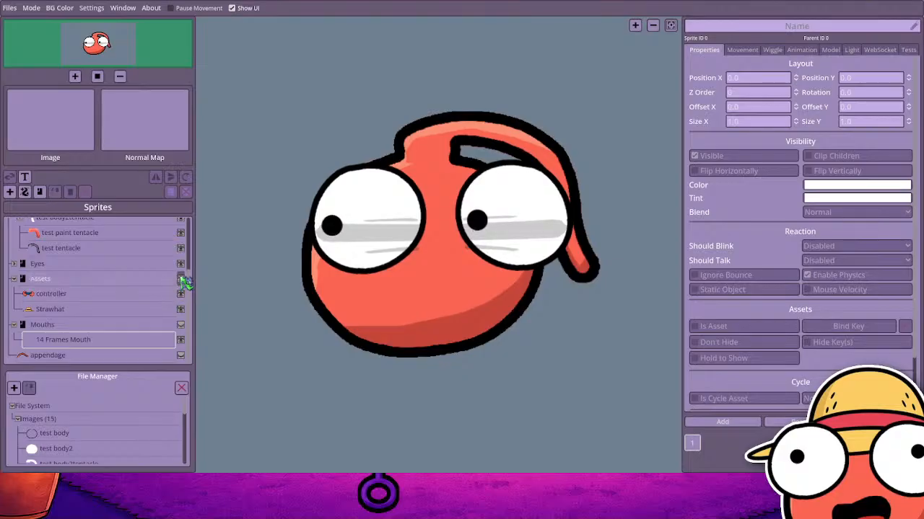
# Show the appendage sprite, move it onto the head at about X -39.3 and Y -159.6 with Z order 1, and save the model
pyautogui.click(181, 356)
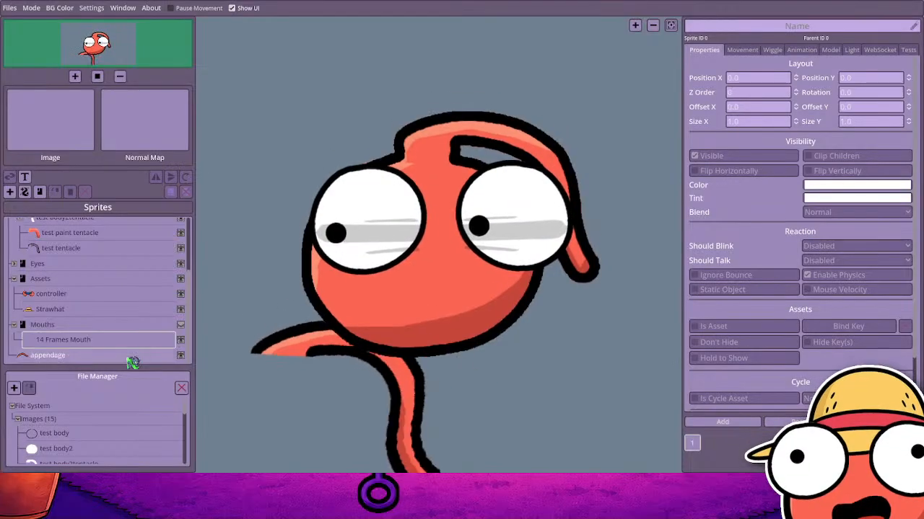
pyautogui.moveTo(279, 350); pyautogui.dragTo(435, 137)
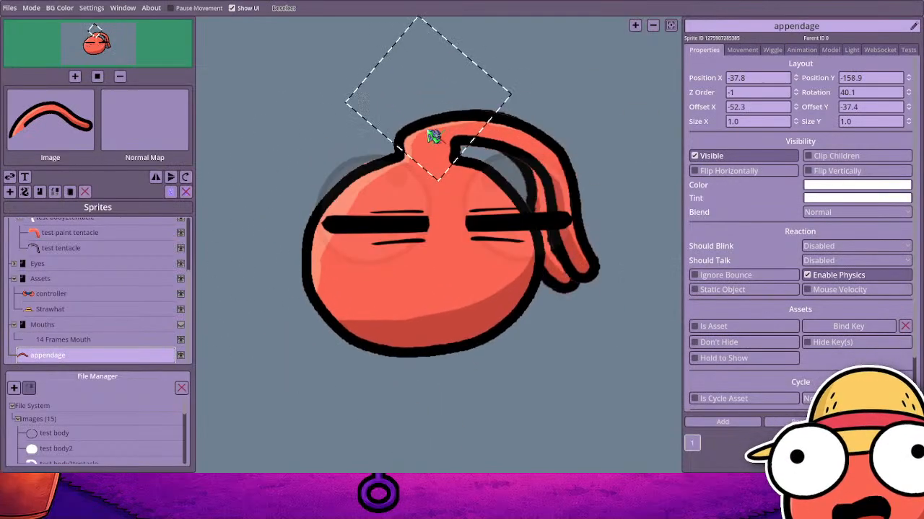
pyautogui.scroll(2, 778, 93)
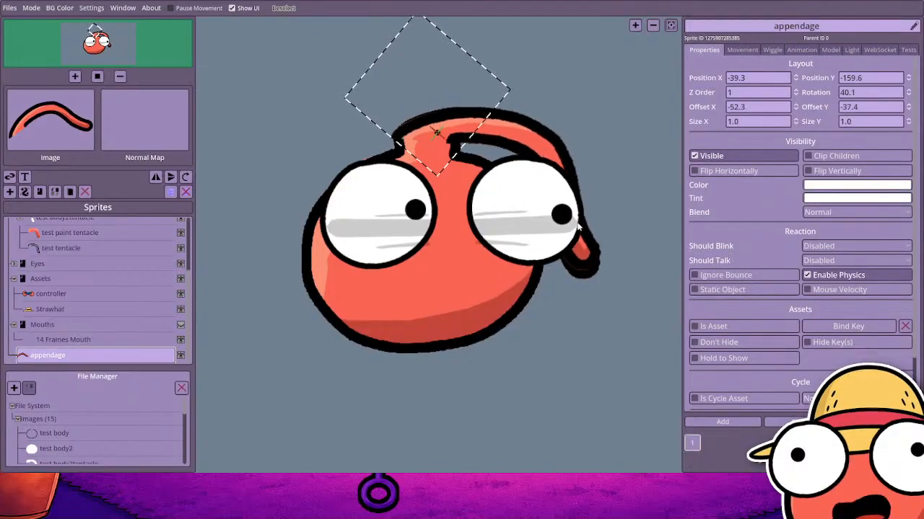
pyautogui.hotkey('ctrl', 's')
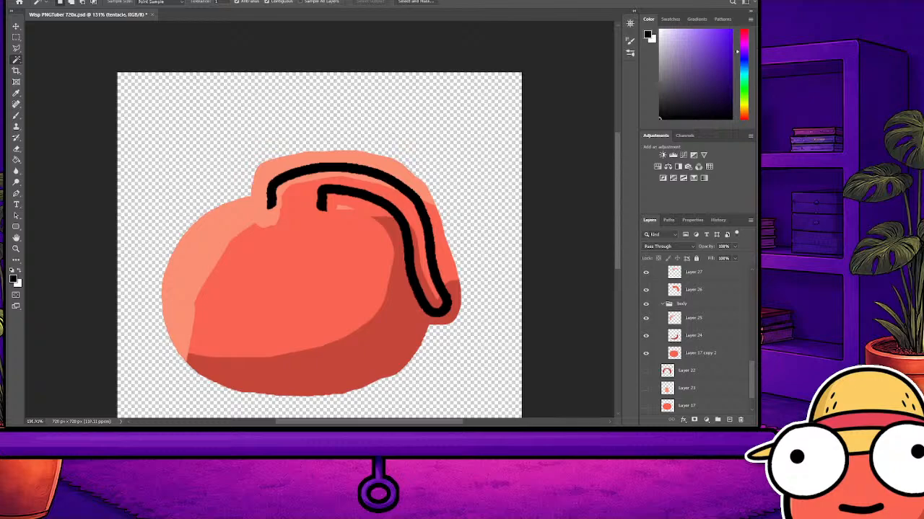
# In the Photoshop file Wisp PNGTuber 720x.psd, collapse the tentacle group and hide both the tentacle and body groups
pyautogui.scroll(9, 694, 339)
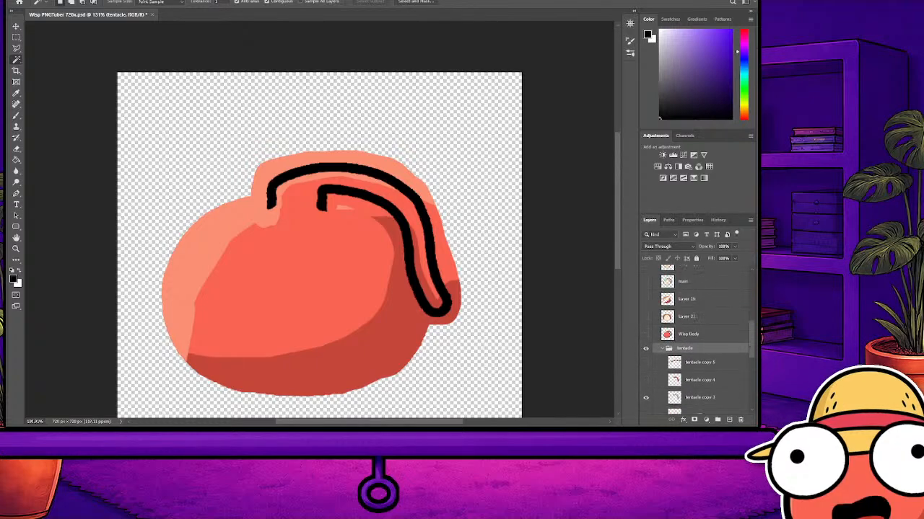
pyautogui.scroll(10, 694, 339)
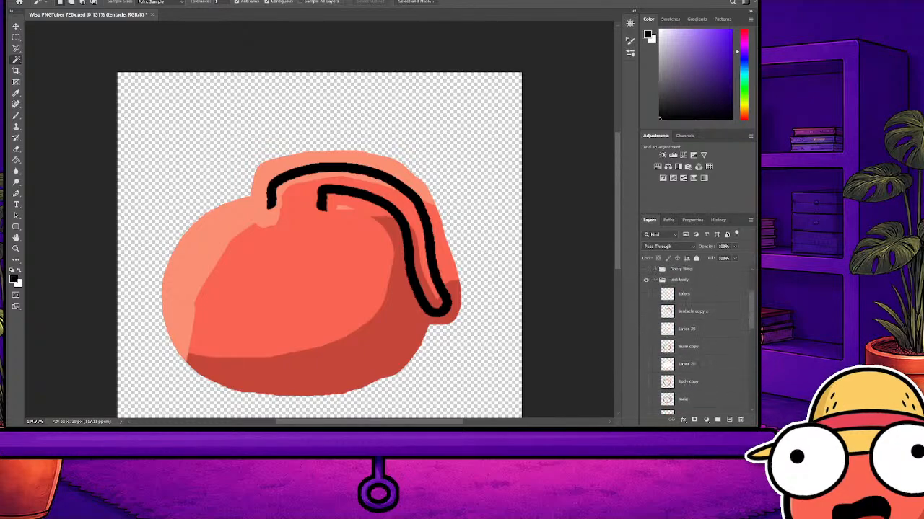
pyautogui.scroll(-6, 694, 339)
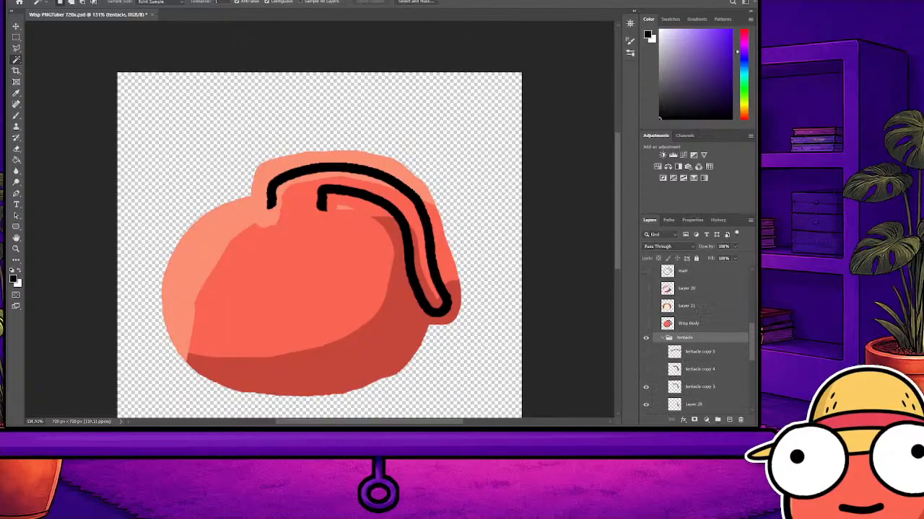
pyautogui.click(661, 338)
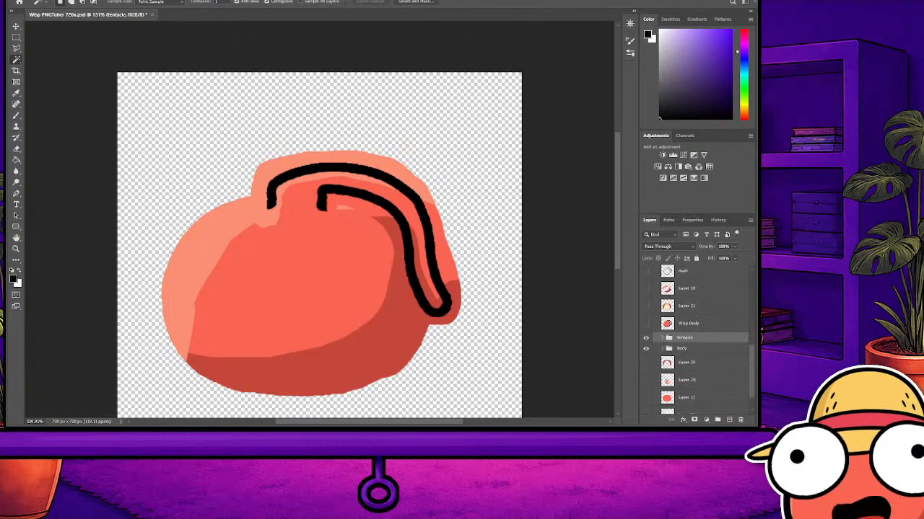
pyautogui.click(645, 349)
pyautogui.click(645, 338)
pyautogui.scroll(3, 694, 339)
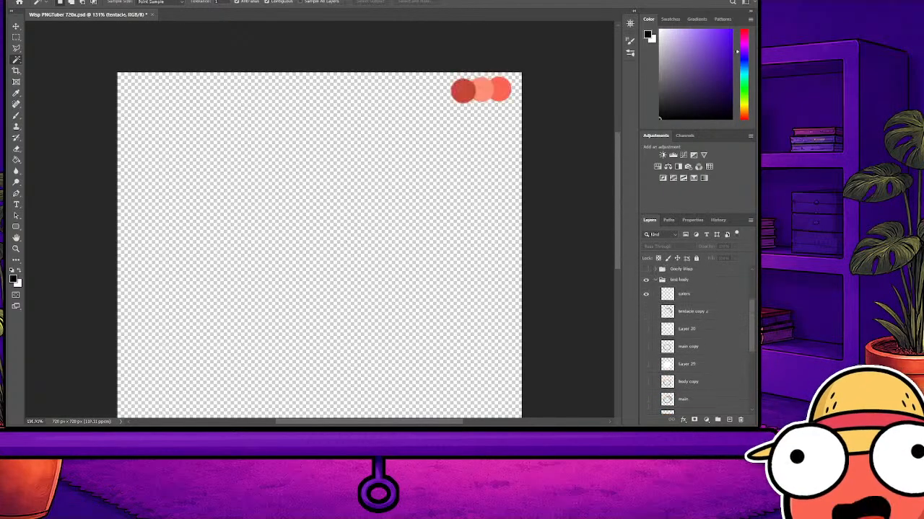
# Hide the colors layer and show the body copy outline in the test body group
pyautogui.click(646, 294)
pyautogui.click(646, 311)
pyautogui.click(646, 310)
pyautogui.scroll(-2, 694, 339)
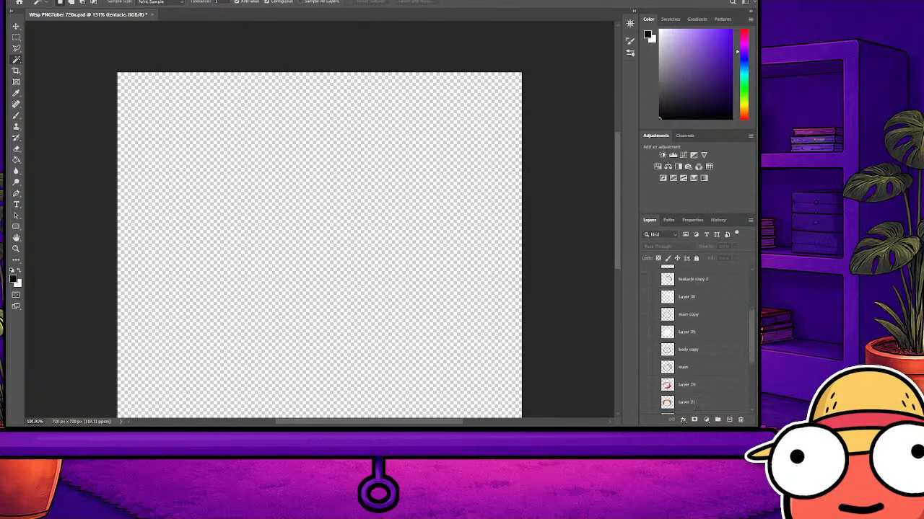
pyautogui.click(646, 349)
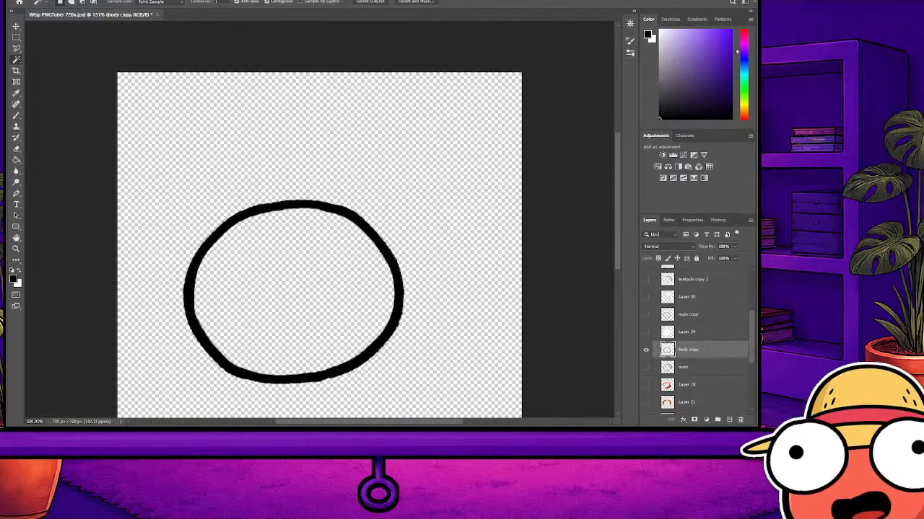
# Expand and show the tentacle group with its tentacle copy 4 layer visible alongside the body outline
pyautogui.scroll(-4, 694, 339)
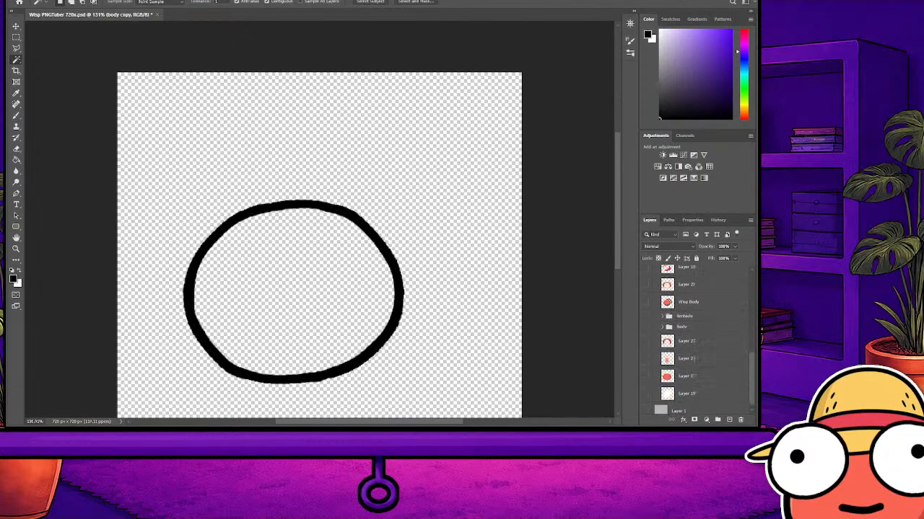
pyautogui.click(662, 316)
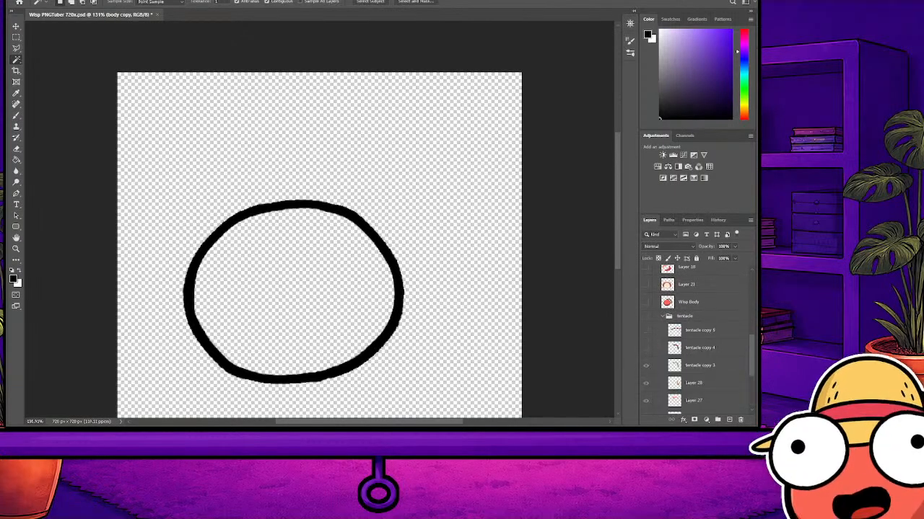
pyautogui.click(646, 316)
pyautogui.scroll(1, 694, 339)
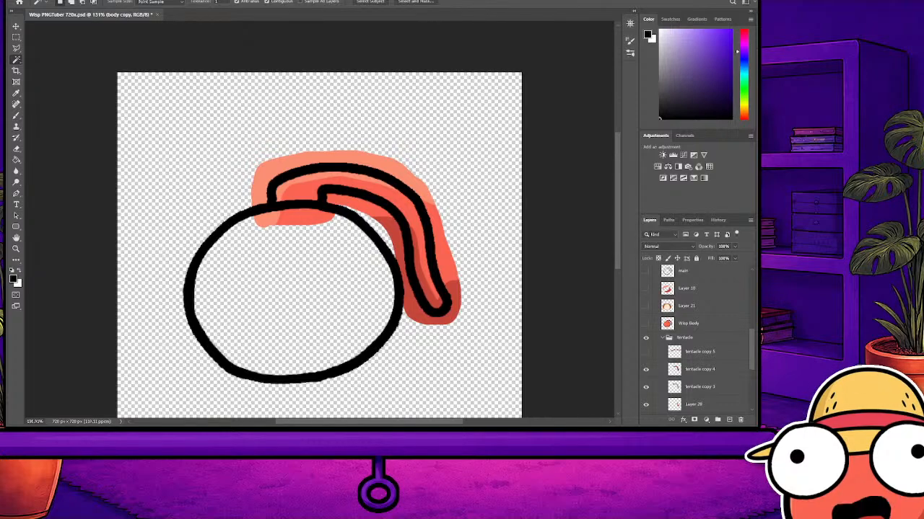
pyautogui.scroll(6, 694, 339)
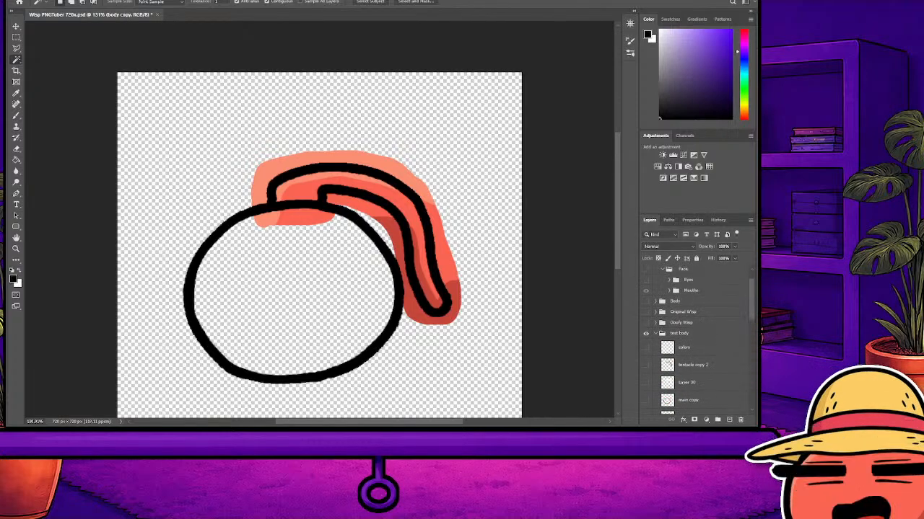
# Show the Face group over the body outline and tentacle, hiding its Mouths group and showing its Eyes group instead
pyautogui.click(646, 311)
pyautogui.click(646, 312)
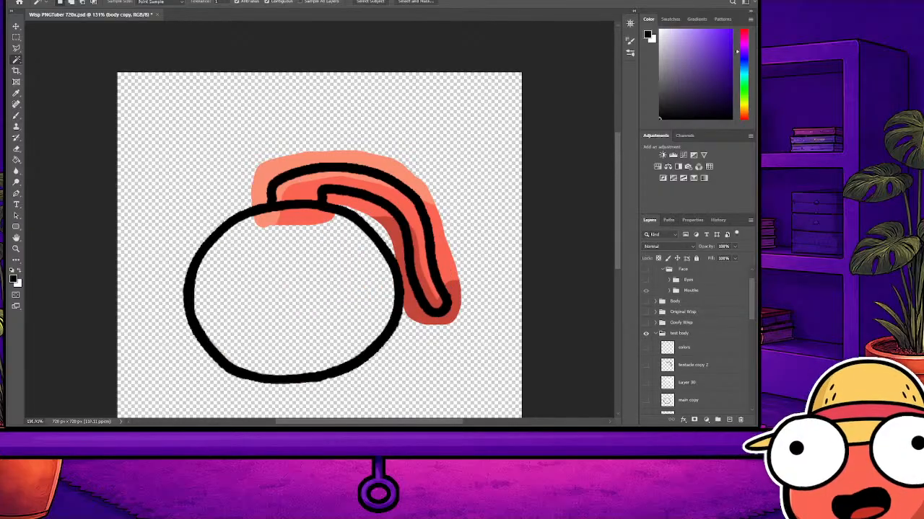
pyautogui.scroll(2, 646, 312)
pyautogui.click(646, 290)
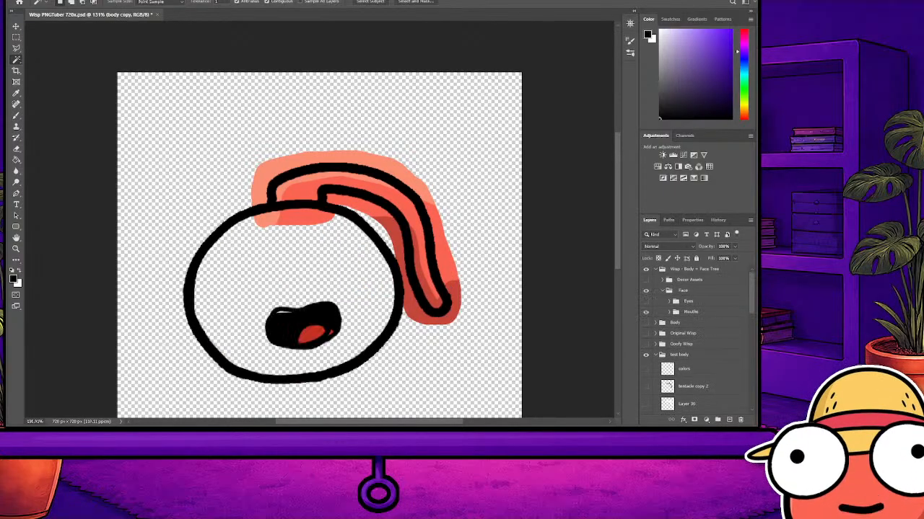
pyautogui.click(646, 312)
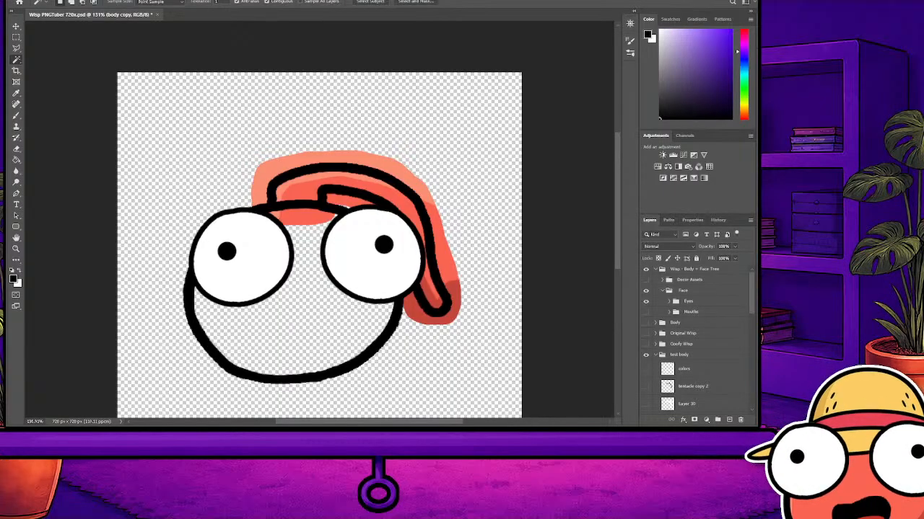
pyautogui.scroll(-4, 694, 339)
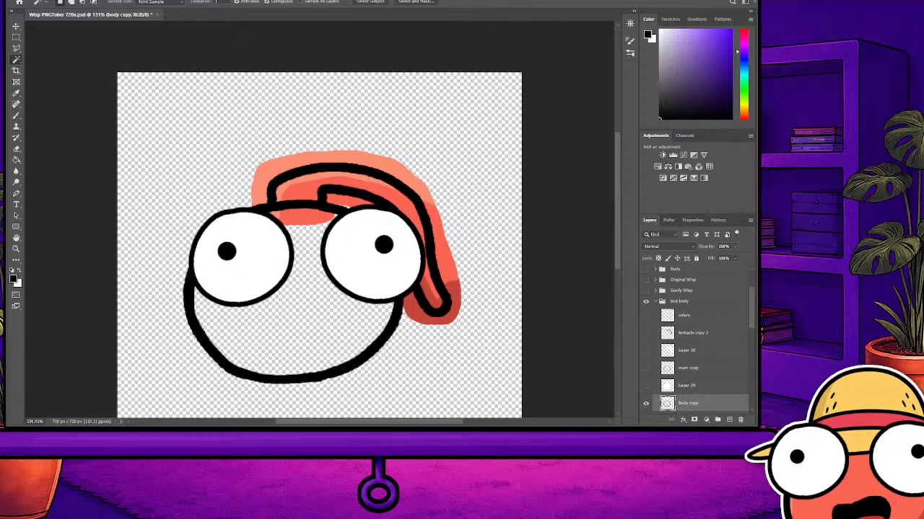
pyautogui.scroll(-5, 694, 340)
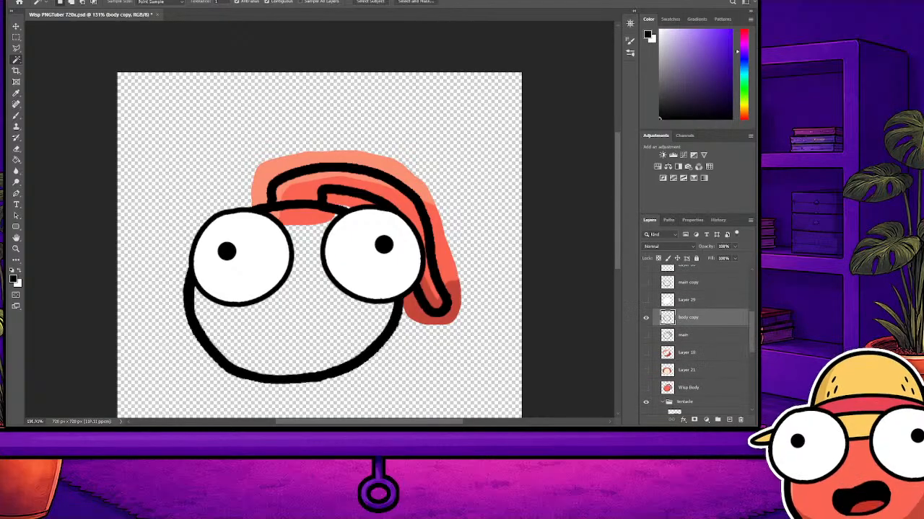
pyautogui.scroll(2, 695, 339)
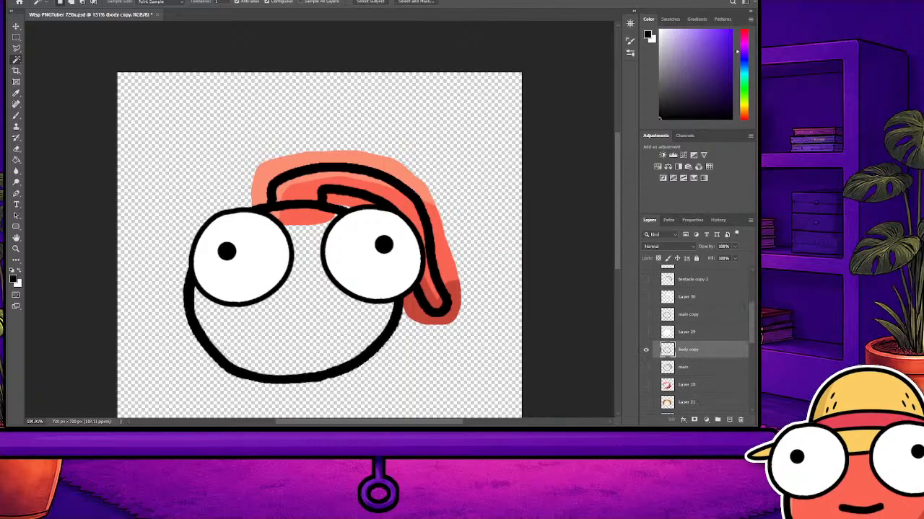
pyautogui.scroll(7, 694, 339)
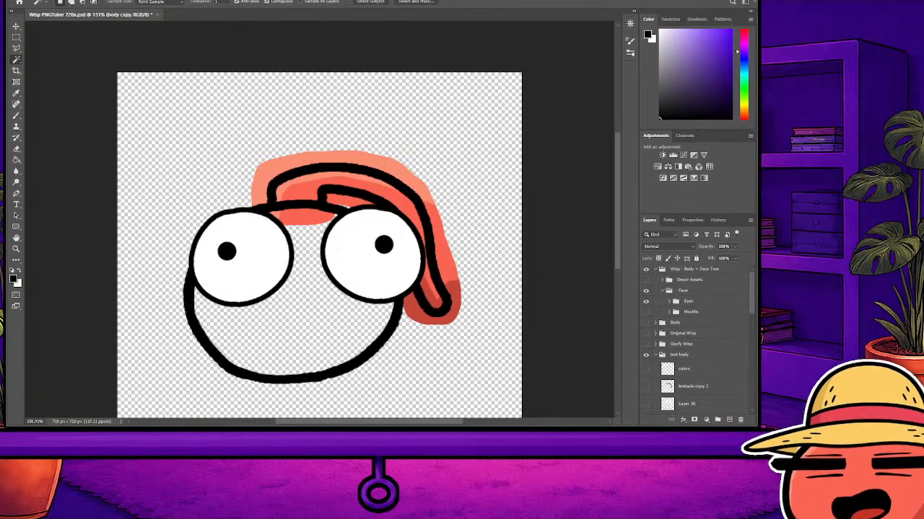
# Hide the Face group, and hide and collapse the tentacle group so only the body copy outline remains
pyautogui.click(645, 290)
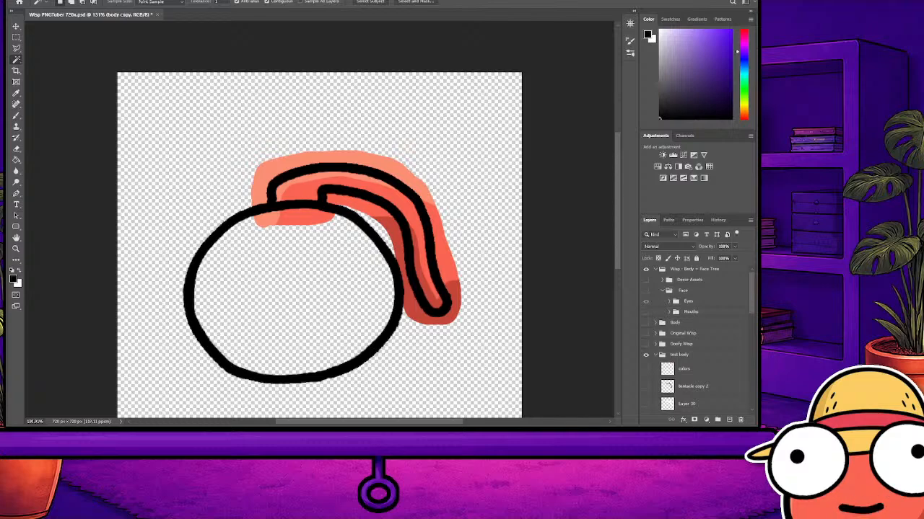
pyautogui.scroll(-5, 694, 339)
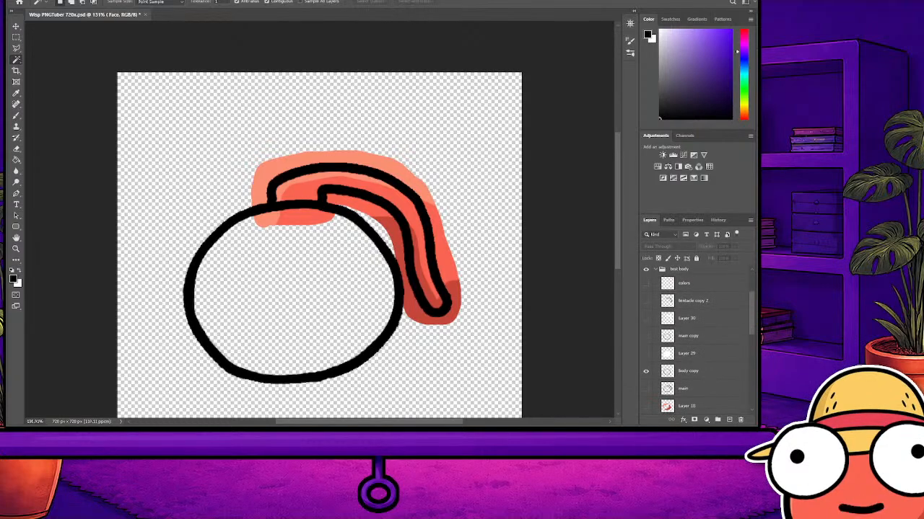
pyautogui.scroll(-6, 694, 340)
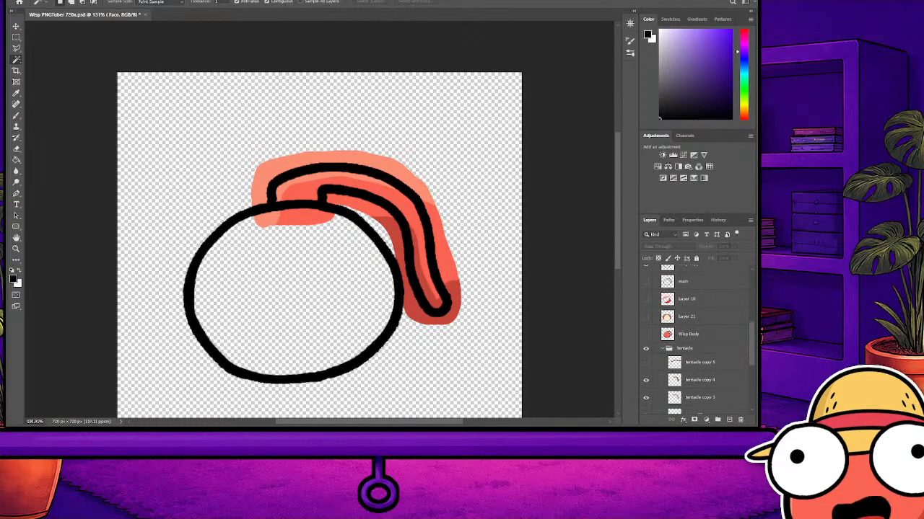
pyautogui.click(646, 348)
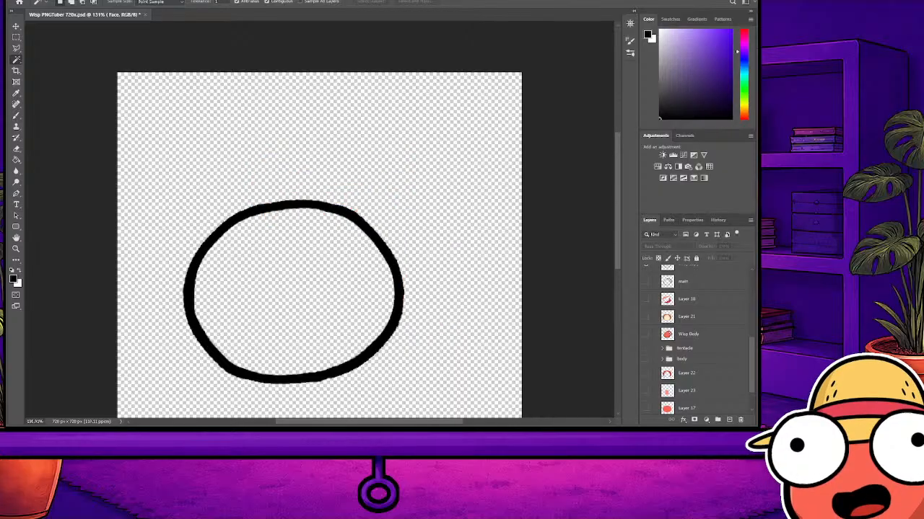
pyautogui.scroll(2, 694, 339)
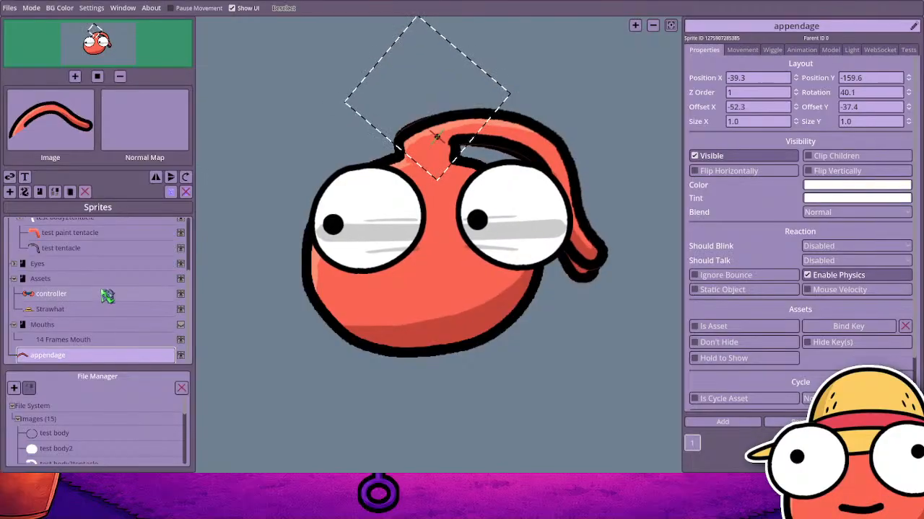
# In the PNGTuber editor, replace the test body sprite's image with the closed outline and move it to about X 113.6, Y -65.8
pyautogui.scroll(3, 127, 298)
pyautogui.click(79, 271)
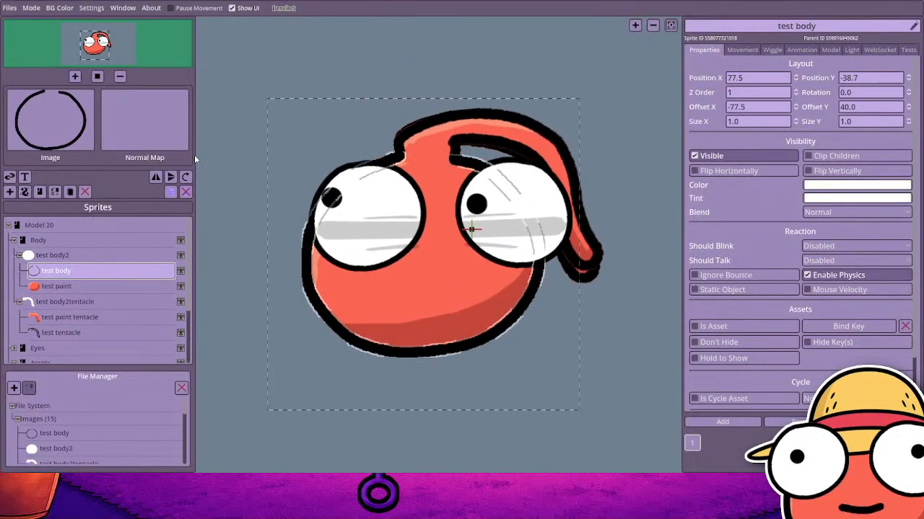
pyautogui.click(166, 140)
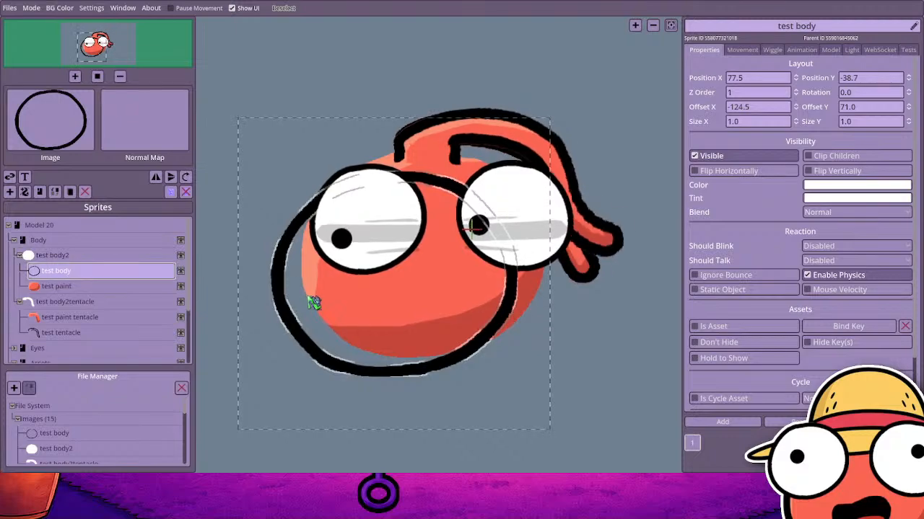
pyautogui.moveTo(322, 284); pyautogui.dragTo(332, 280)
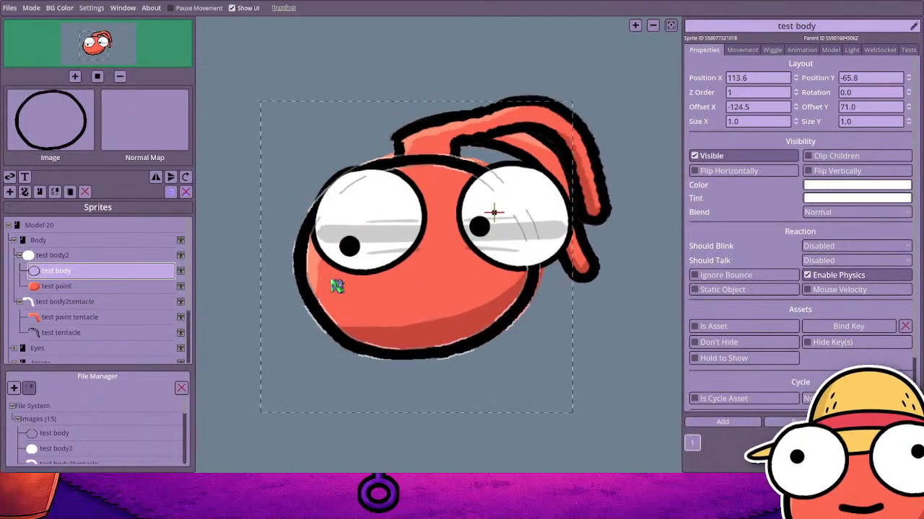
# With the model's movement paused, hide the test body2tentacle and appendage sprites and save the project
pyautogui.click(180, 8)
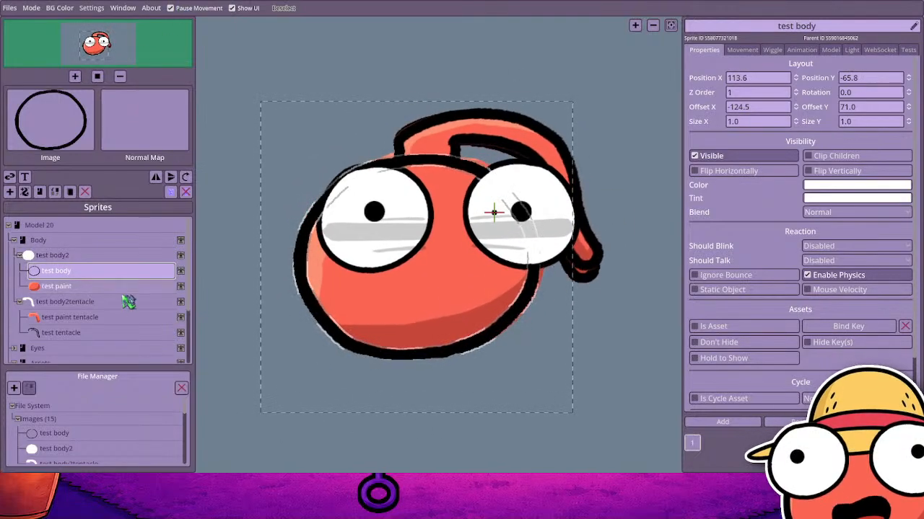
pyautogui.scroll(-3, 180, 313)
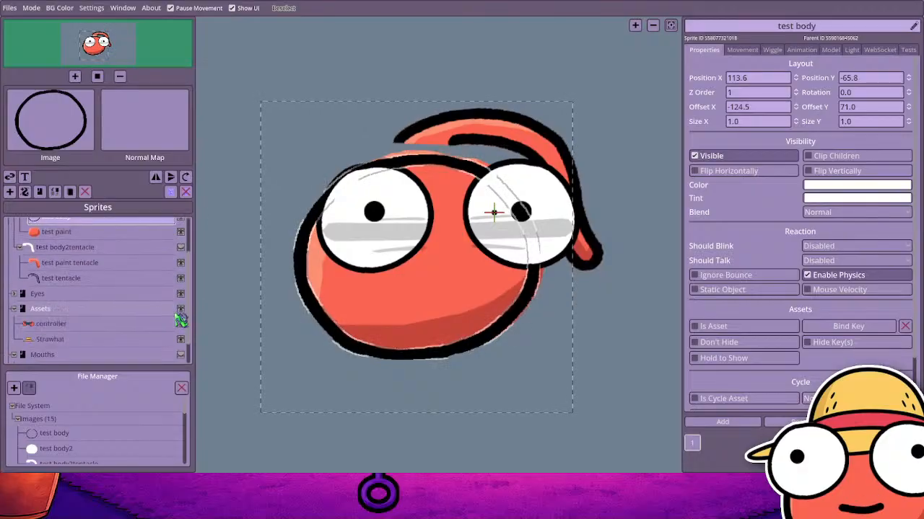
pyautogui.scroll(-2, 189, 358)
pyautogui.hotkey('ctrl', 's')
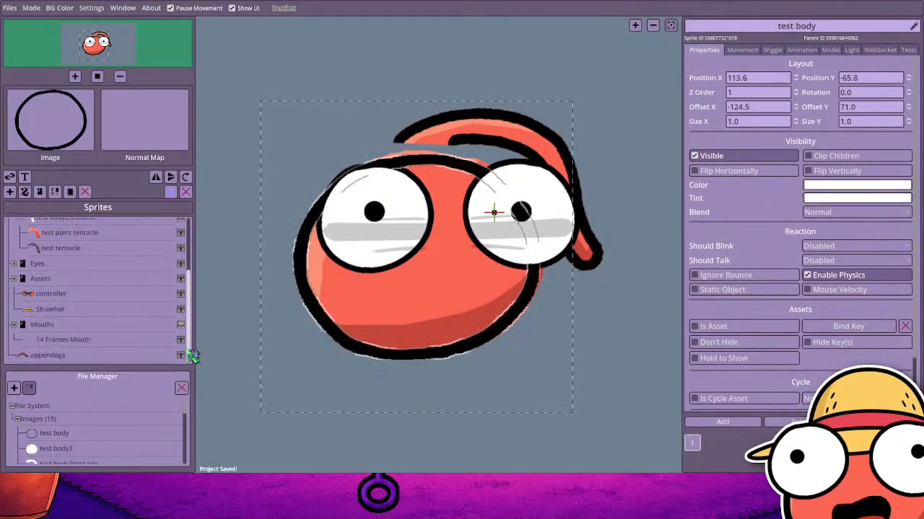
pyautogui.scroll(5, 172, 353)
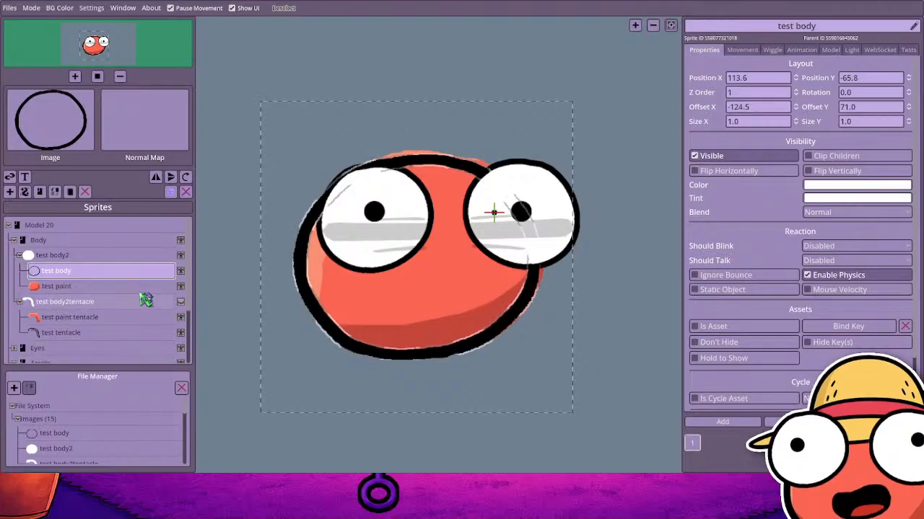
pyautogui.scroll(-5, 131, 322)
# Move the appendage sprite up the sprite hierarchy to sit between the Body and Eyes groups
pyautogui.click(116, 355)
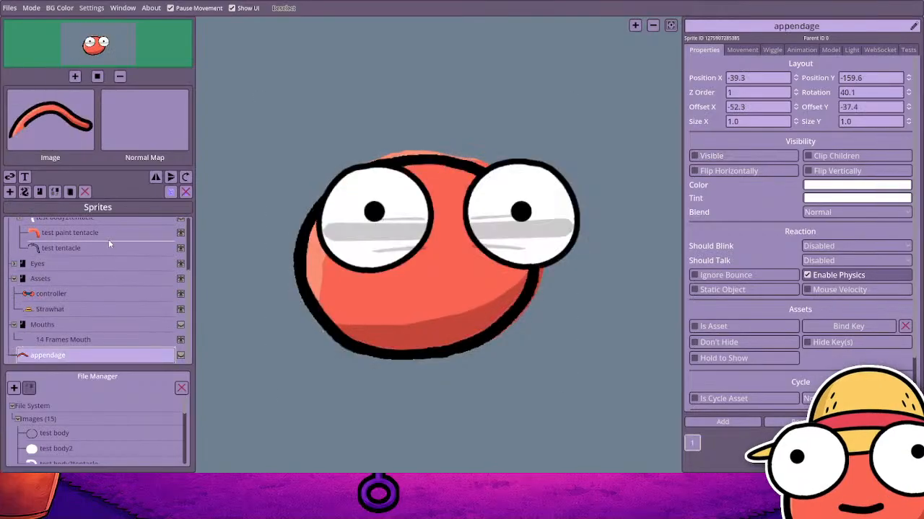
pyautogui.scroll(5, 108, 239)
pyautogui.moveTo(109, 240); pyautogui.dragTo(104, 230)
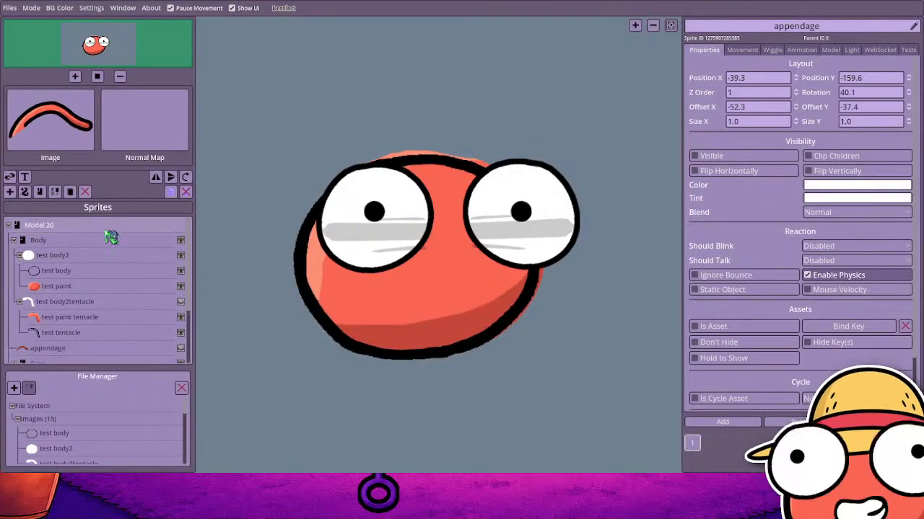
pyautogui.scroll(-2, 122, 296)
pyautogui.scroll(2, 121, 298)
pyautogui.moveTo(121, 298); pyautogui.dragTo(128, 337)
# Align the test body outline with the white body shape at about X 118.1, Y -73.4, hiding test paint only while positioning
pyautogui.click(118, 272)
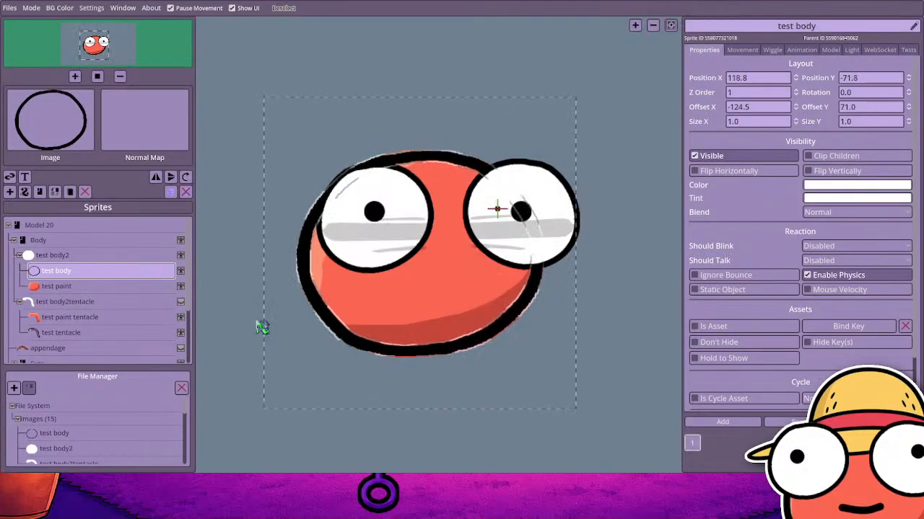
pyautogui.click(180, 285)
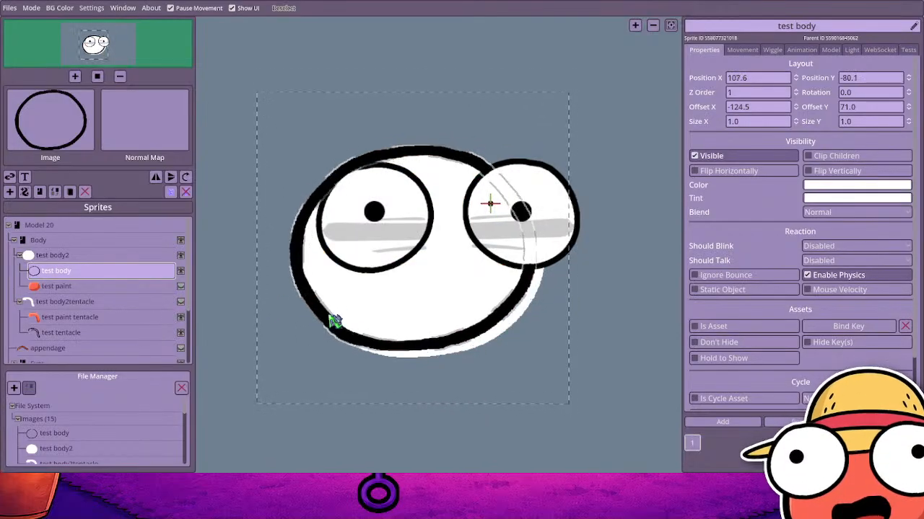
pyautogui.moveTo(334, 321)
pyautogui.mouseDown()
pyautogui.moveTo(348, 318)
pyautogui.moveTo(342, 328)
pyautogui.mouseUp()
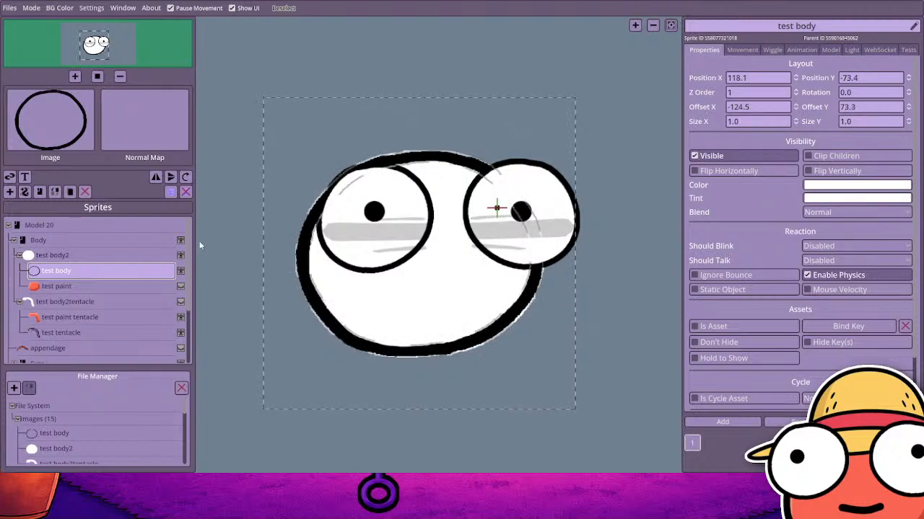
pyautogui.click(181, 286)
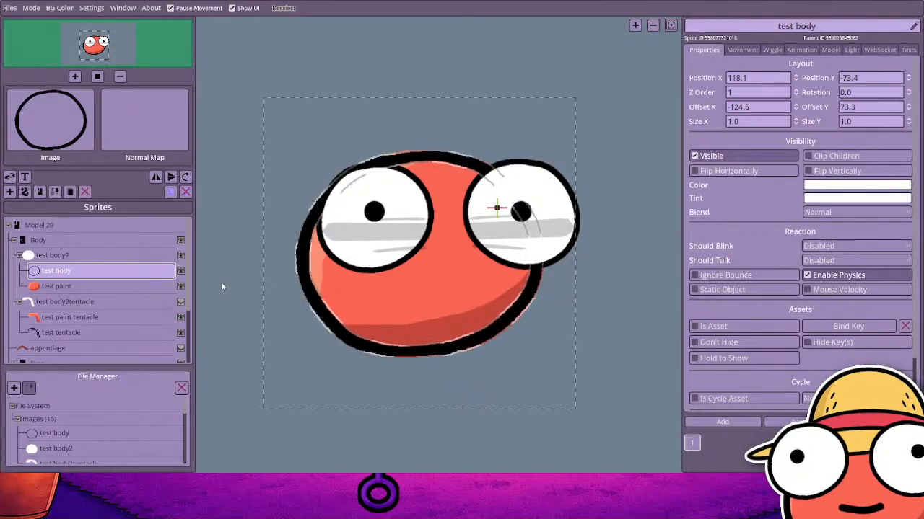
# Resume movement, show the appendage in place of the test body2tentacle sprite, and nudge test body to about X 115.8, Y -72.6
pyautogui.moveTo(65, 301)
pyautogui.mouseDown()
pyautogui.moveTo(161, 305)
pyautogui.moveTo(167, 316)
pyautogui.mouseUp()
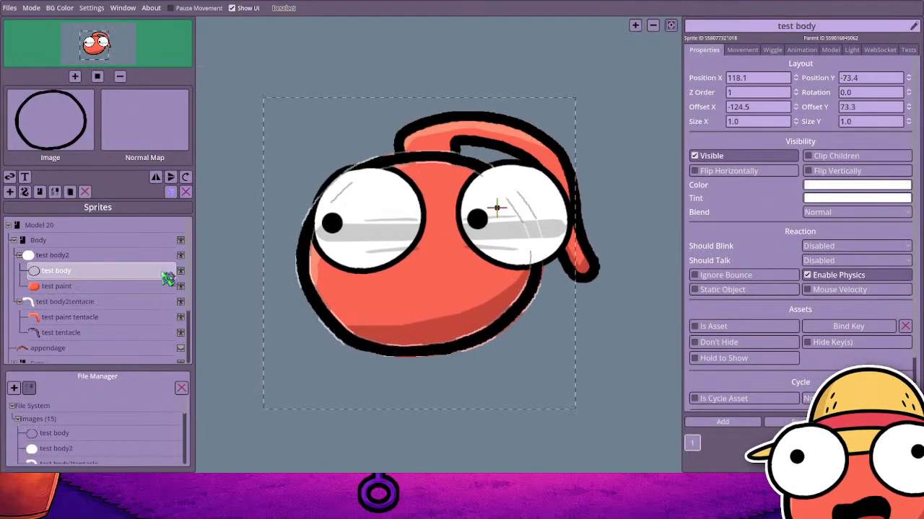
pyautogui.click(181, 348)
pyautogui.moveTo(435, 144)
pyautogui.mouseDown()
pyautogui.moveTo(427, 168)
pyautogui.moveTo(426, 154)
pyautogui.moveTo(431, 161)
pyautogui.mouseUp()
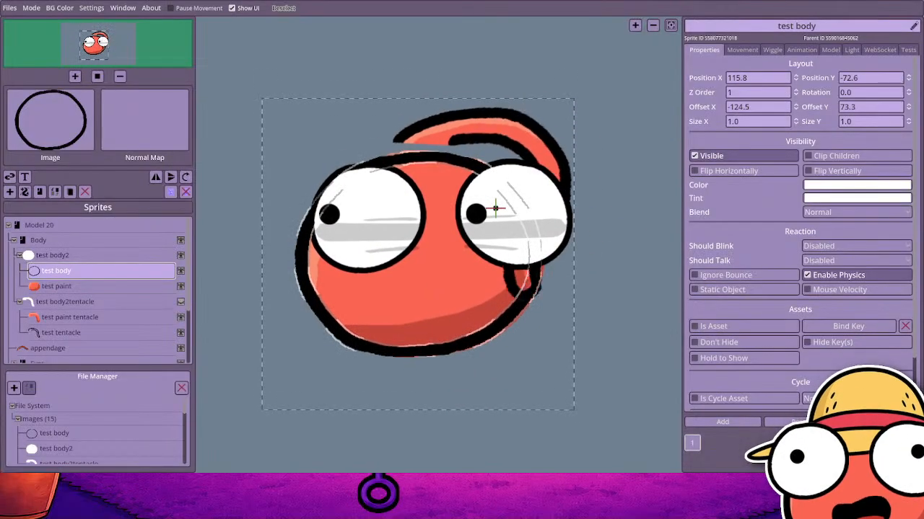
# Switch back to the Photoshop file, and expand and show the body group beneath the body copy outline
pyautogui.hotkey('alt', 'Tab')
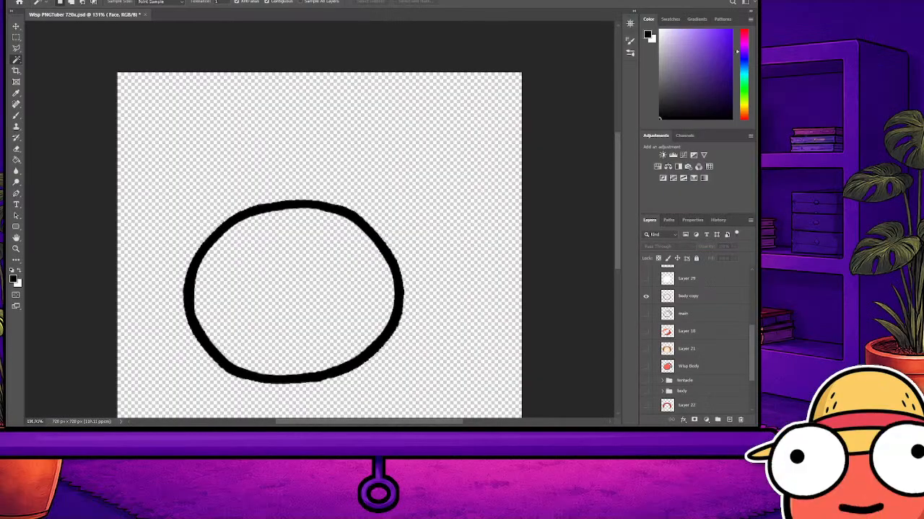
pyautogui.scroll(-2, 696, 339)
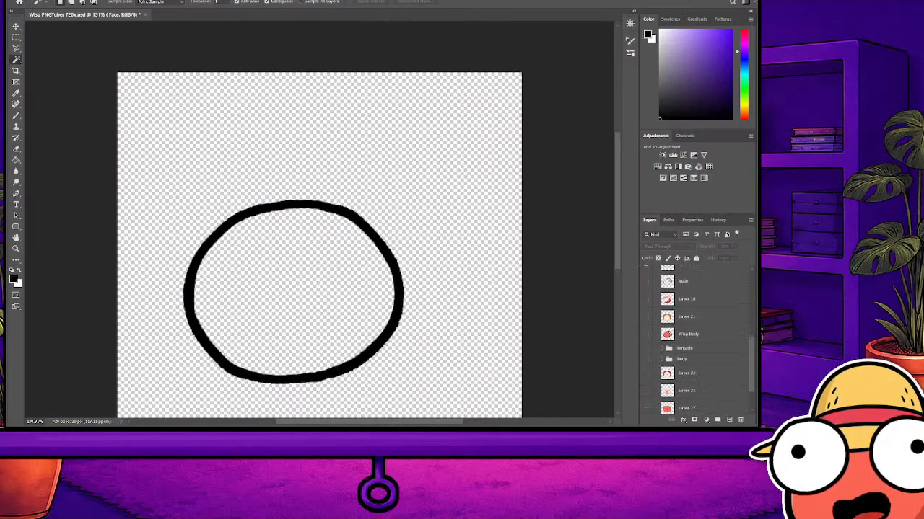
pyautogui.scroll(-2, 696, 339)
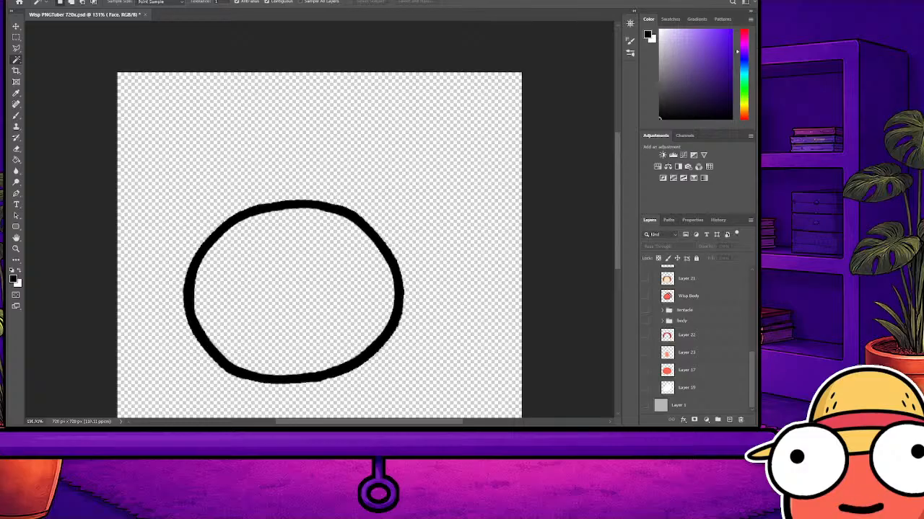
pyautogui.scroll(1, 697, 339)
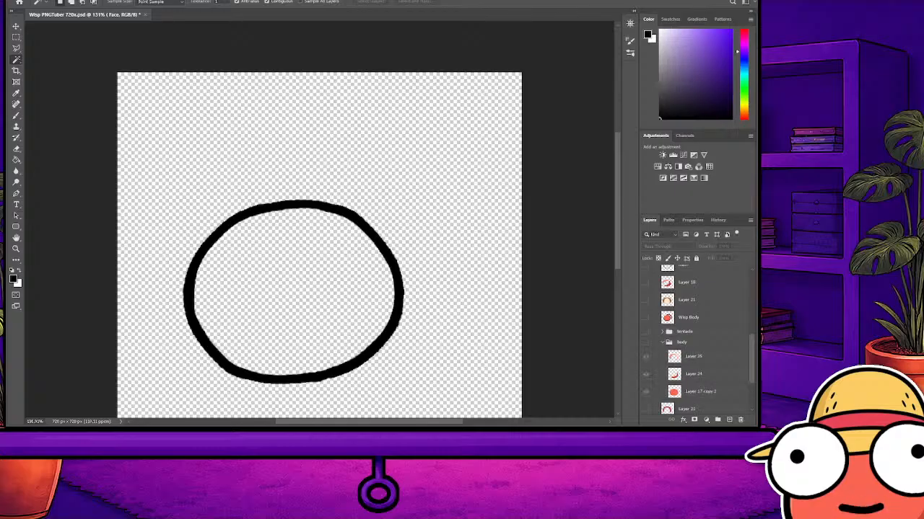
pyautogui.click(645, 342)
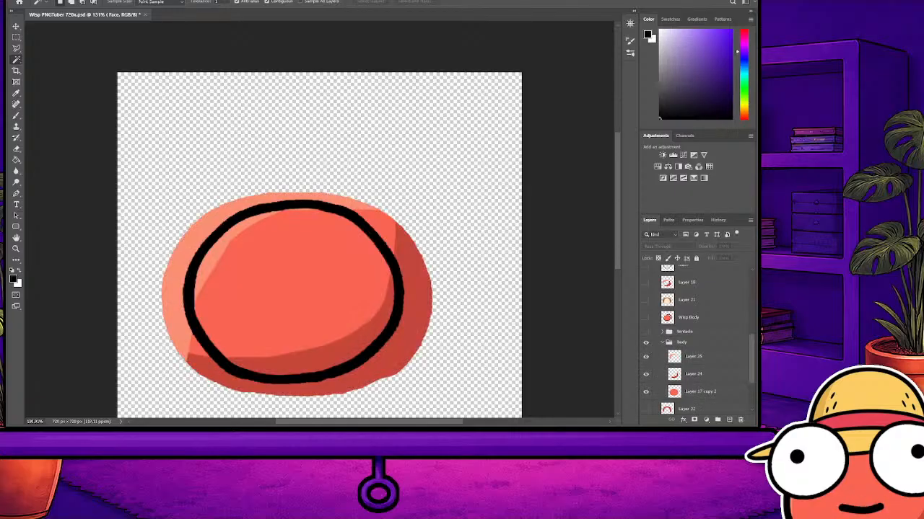
# Show the white Layer 29 fill to check it, place it below the body copy layer, and hide it again
pyautogui.scroll(3, 696, 339)
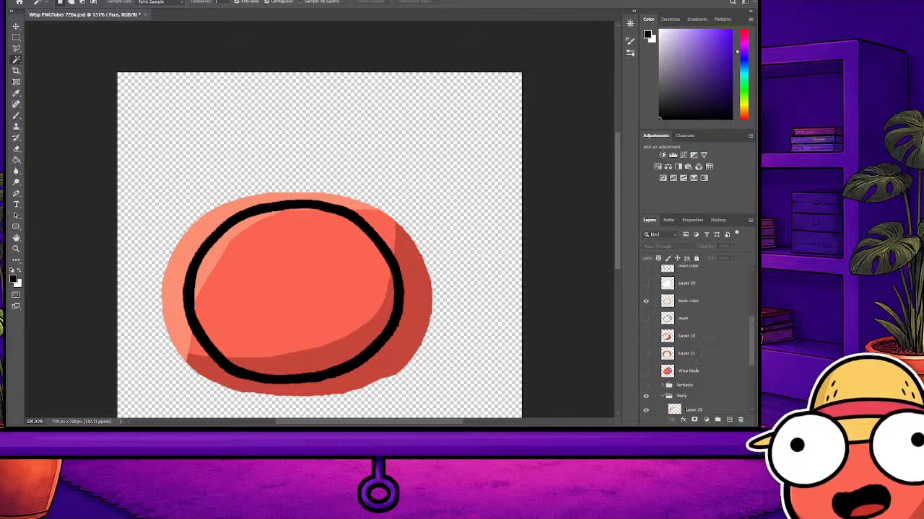
pyautogui.click(646, 315)
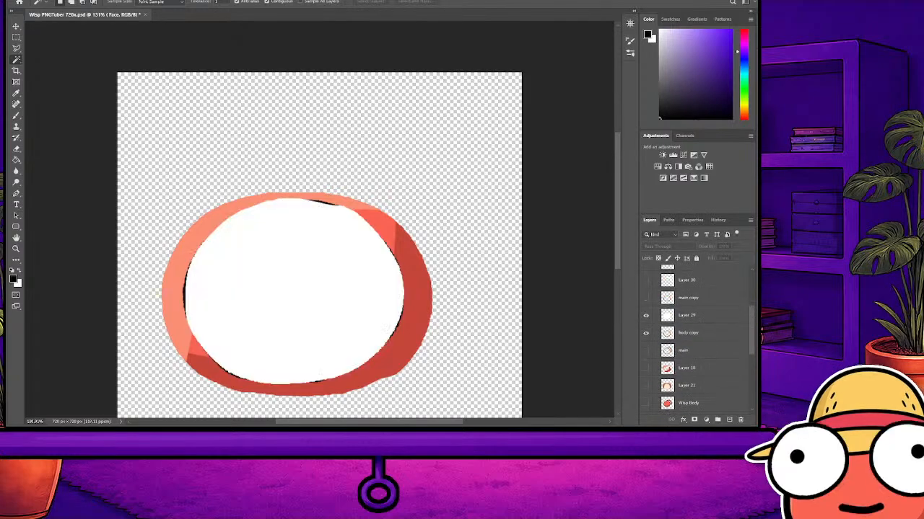
pyautogui.click(700, 333)
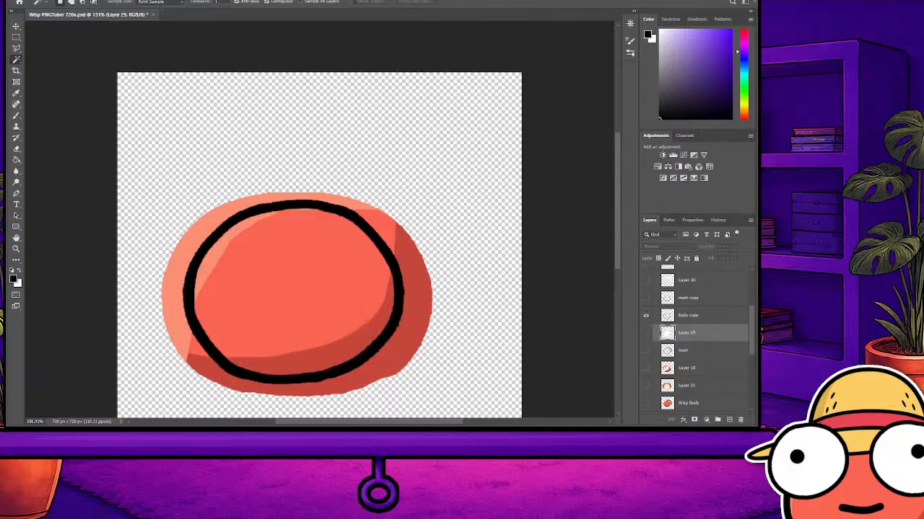
# Show the white Layer 29 fill and enlarge the body copy outline slightly so it covers the fill's upper edge
pyautogui.click(646, 315)
pyautogui.click(700, 315)
pyautogui.click(646, 315)
pyautogui.click(646, 333)
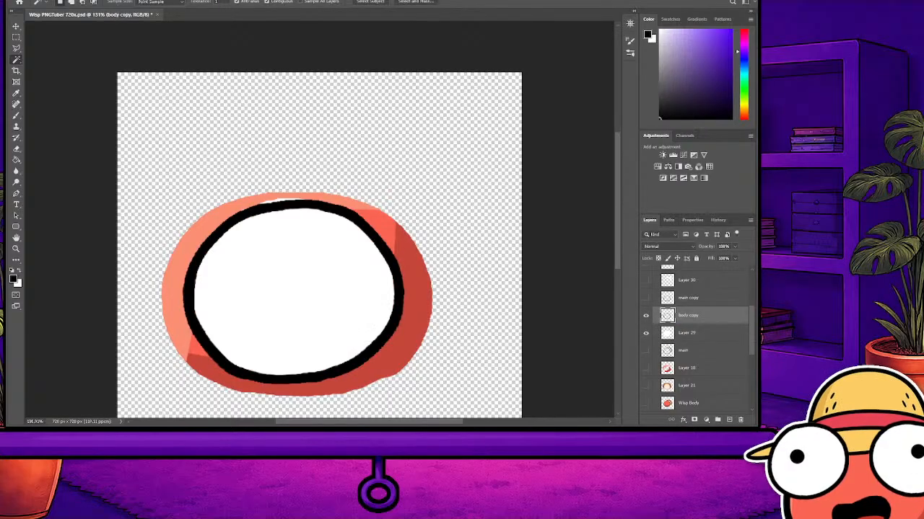
pyautogui.hotkey('ctrl', 't')
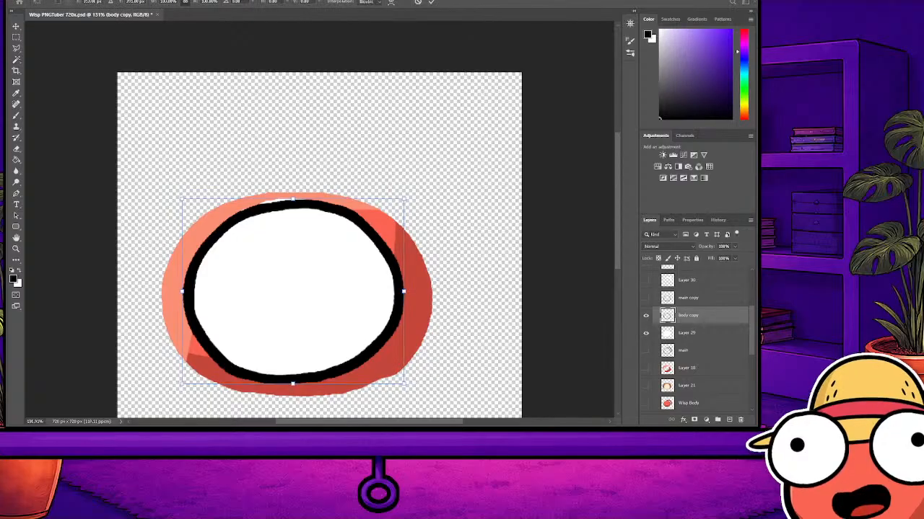
pyautogui.moveTo(293, 199); pyautogui.dragTo(293, 193)
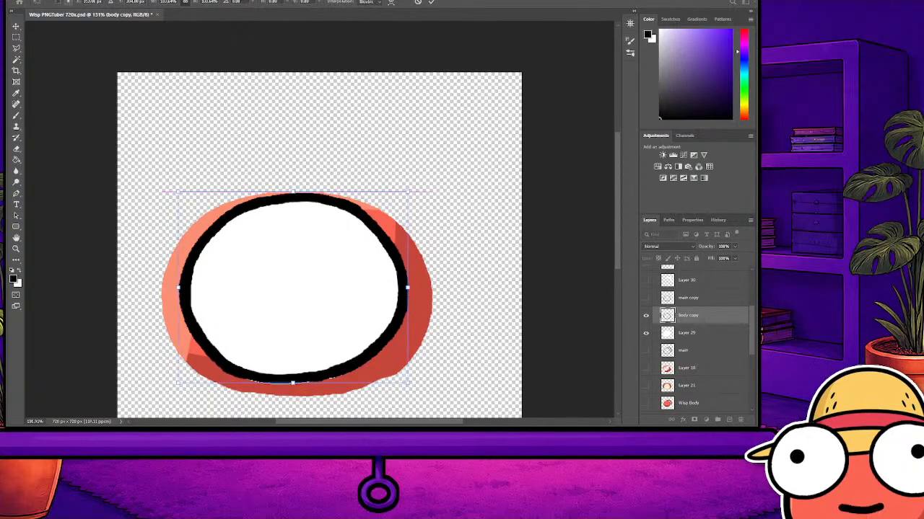
pyautogui.press('w')
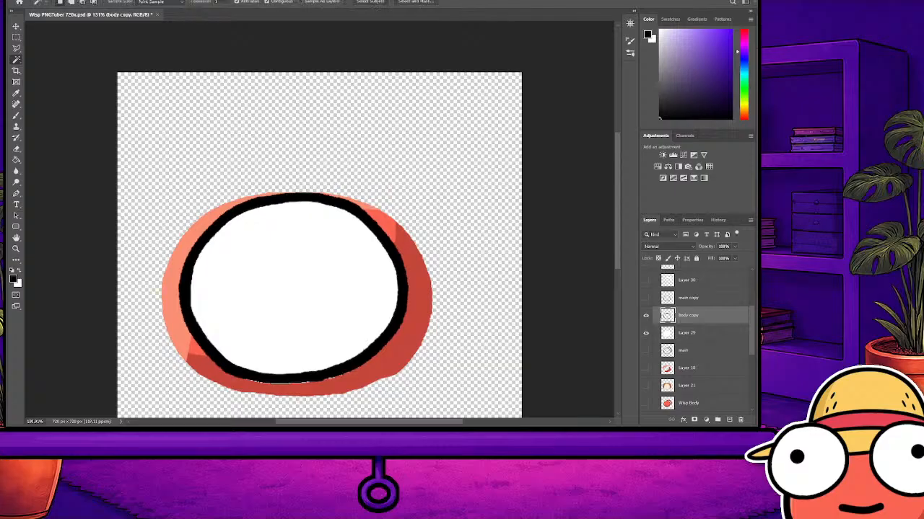
pyautogui.hotkey('ctrl', 't')
pyautogui.press('w')
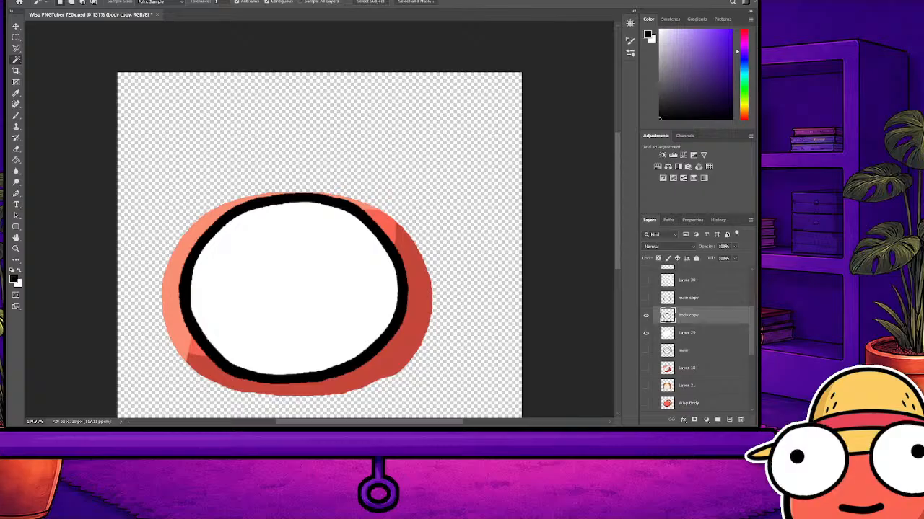
# Hide the Layer 29 fill and the body group, leaving only the enlarged body copy outline shown
pyautogui.click(646, 333)
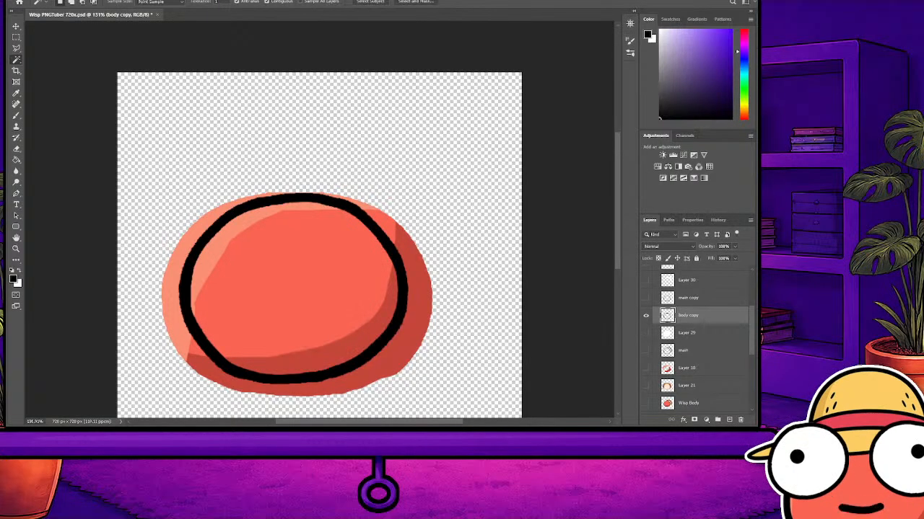
pyautogui.scroll(-3, 696, 339)
pyautogui.scroll(-2, 696, 339)
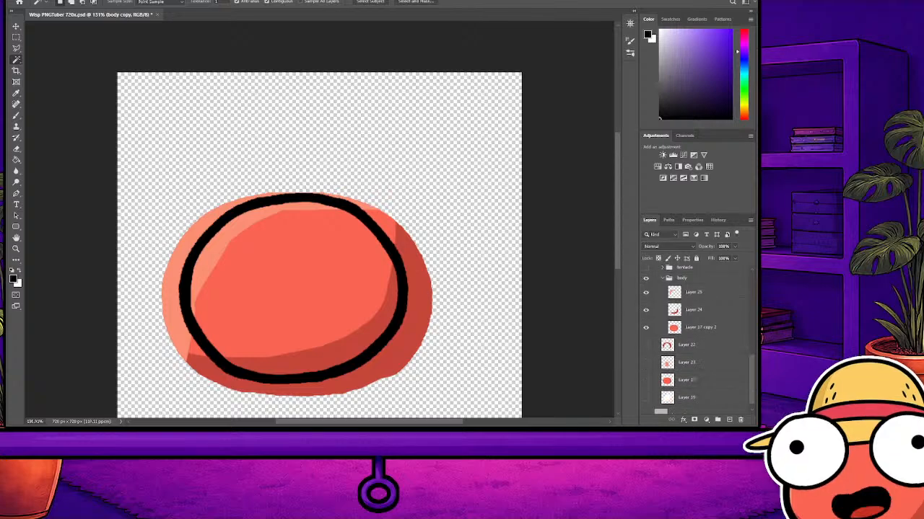
pyautogui.click(646, 321)
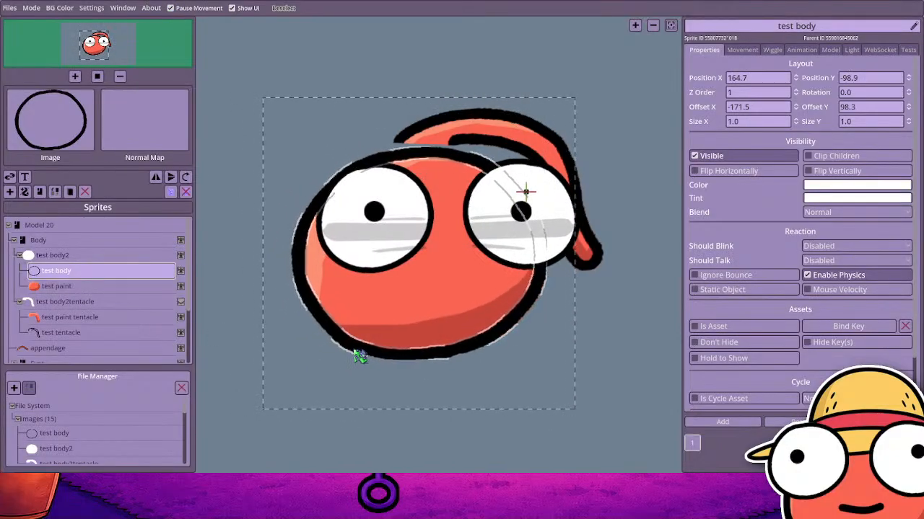
# Switch to PNGTube Remix, align test body at about X 175.9, Y -105.7 with test paint temporarily hidden, and resume movement
pyautogui.click(180, 286)
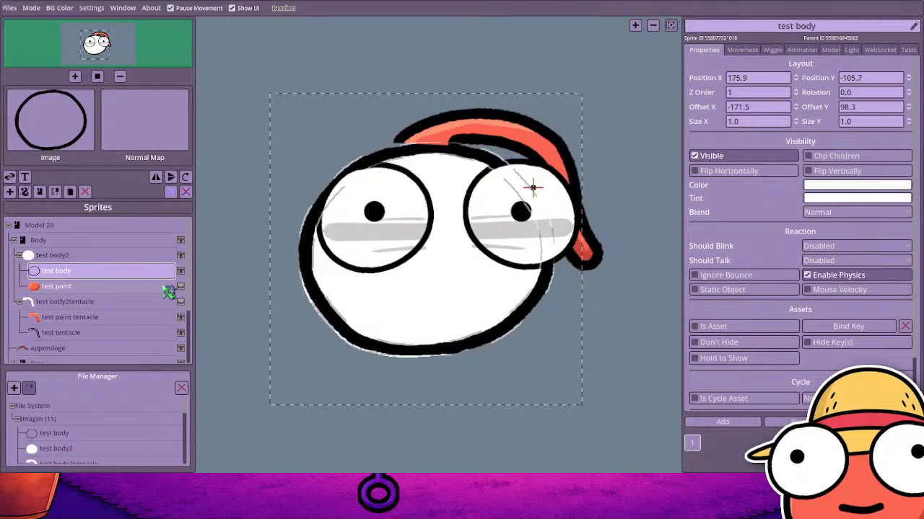
pyautogui.click(173, 8)
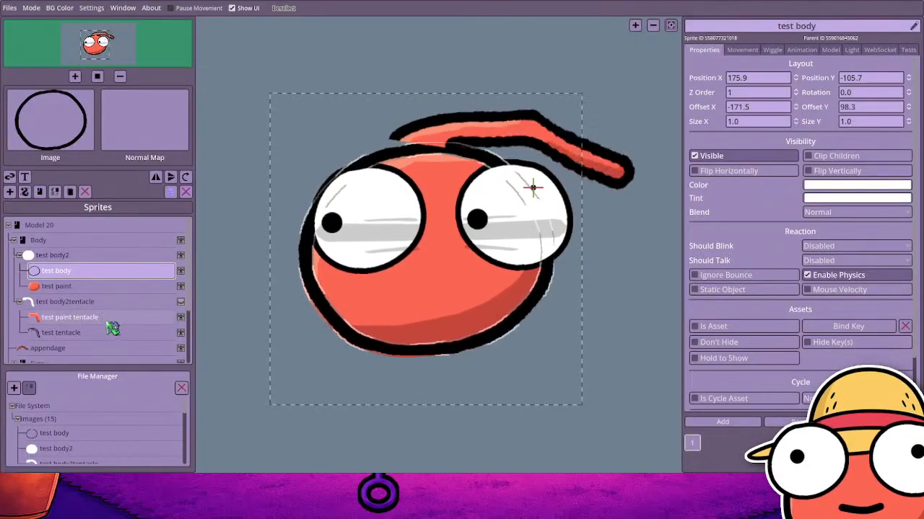
# Move the appendage so its base sits at the top of the body, at about Y -145.5
pyautogui.click(48, 348)
pyautogui.moveTo(437, 123); pyautogui.dragTo(446, 155)
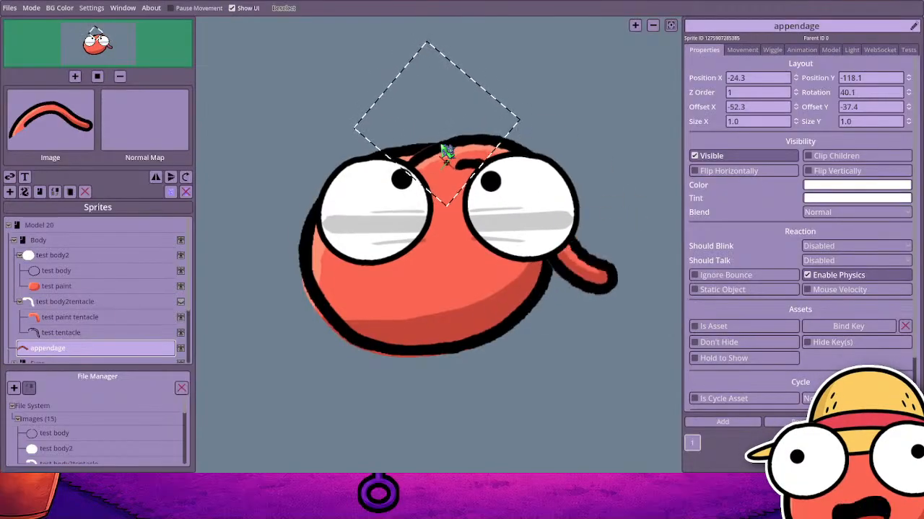
pyautogui.moveTo(447, 167); pyautogui.dragTo(448, 161)
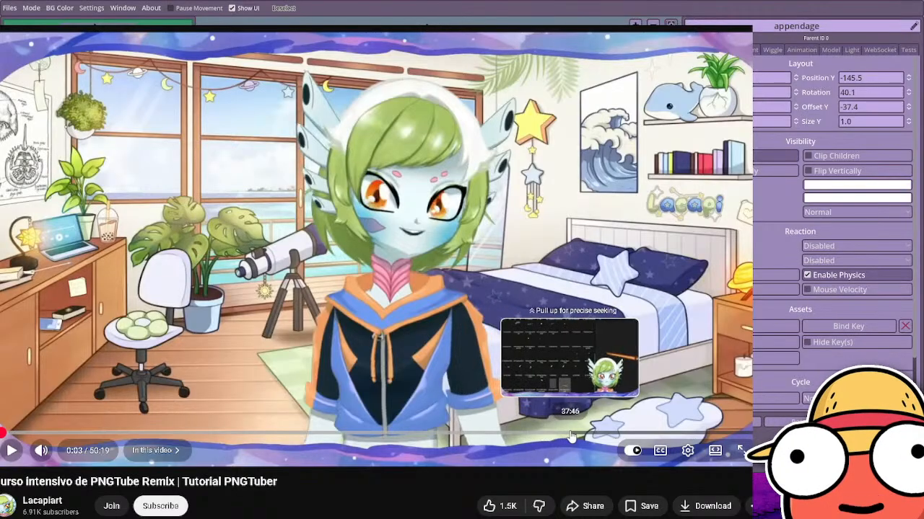
# Switch to the PNGTube Remix tutorial video and study from about 37:50 how an appendage-based image is prepared and added
pyautogui.click(526, 341)
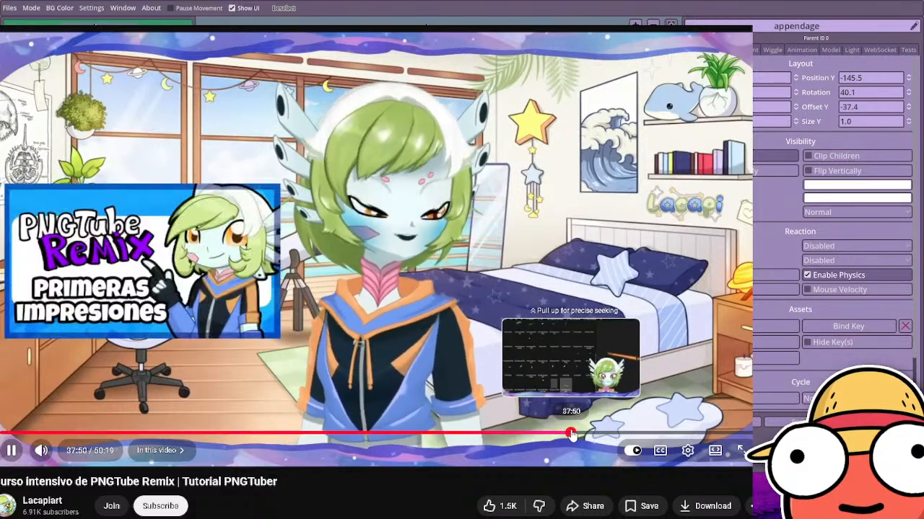
pyautogui.click(570, 433)
pyautogui.click(354, 283)
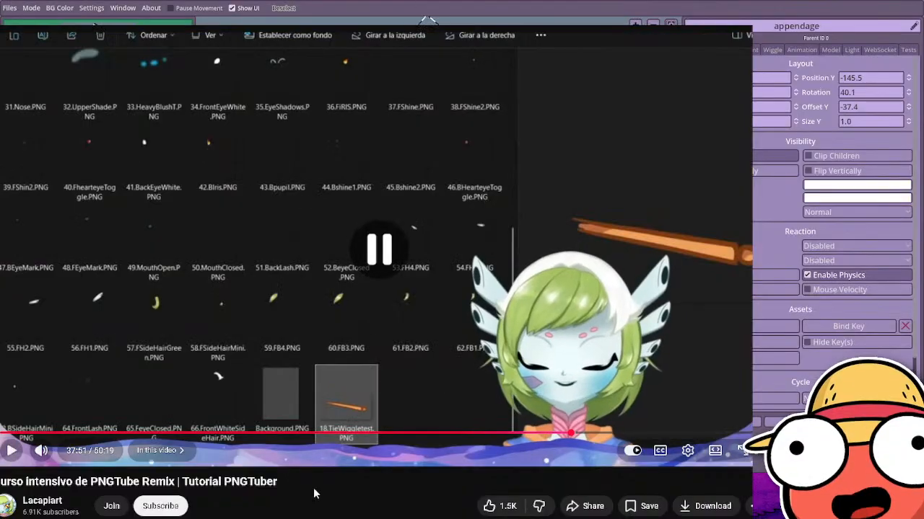
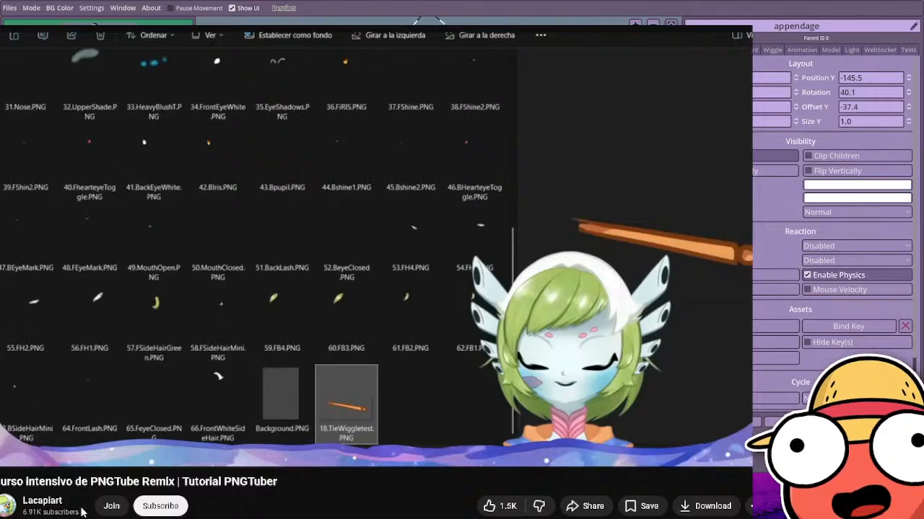
pyautogui.click(443, 293)
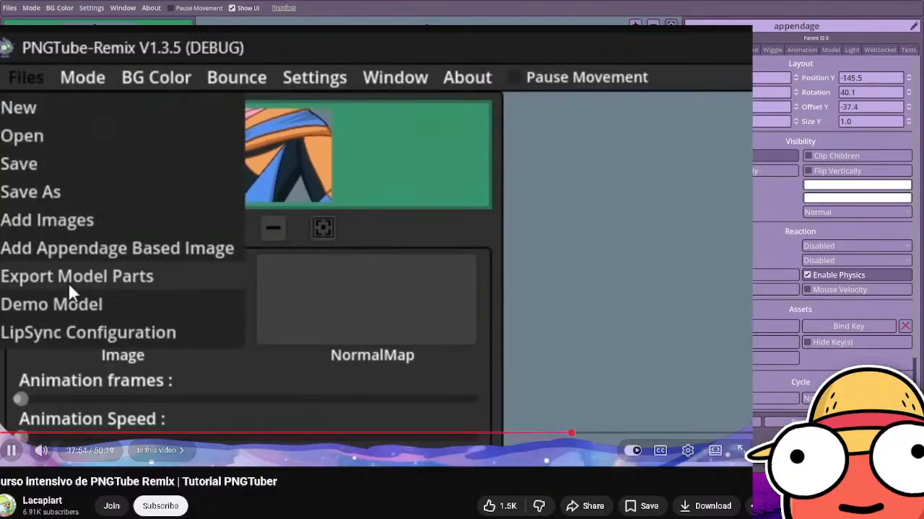
pyautogui.click(108, 188)
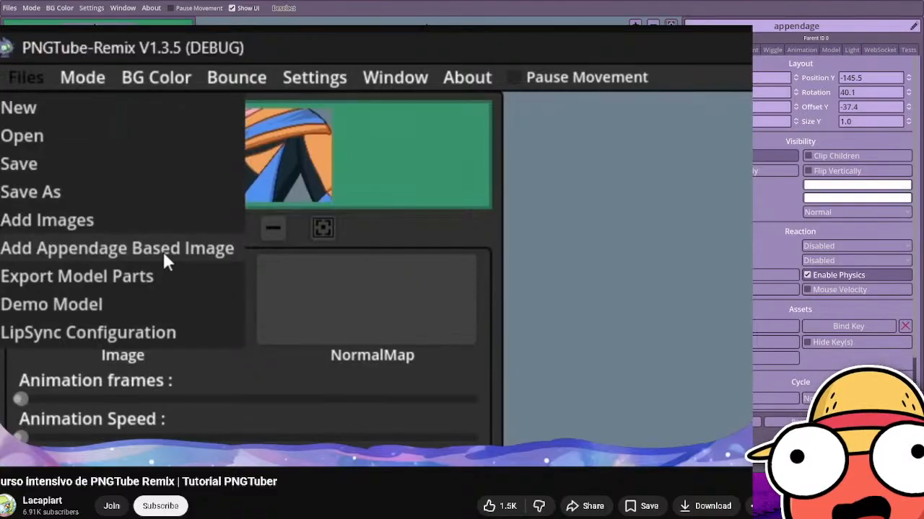
pyautogui.moveTo(658, 273)
pyautogui.click(487, 408)
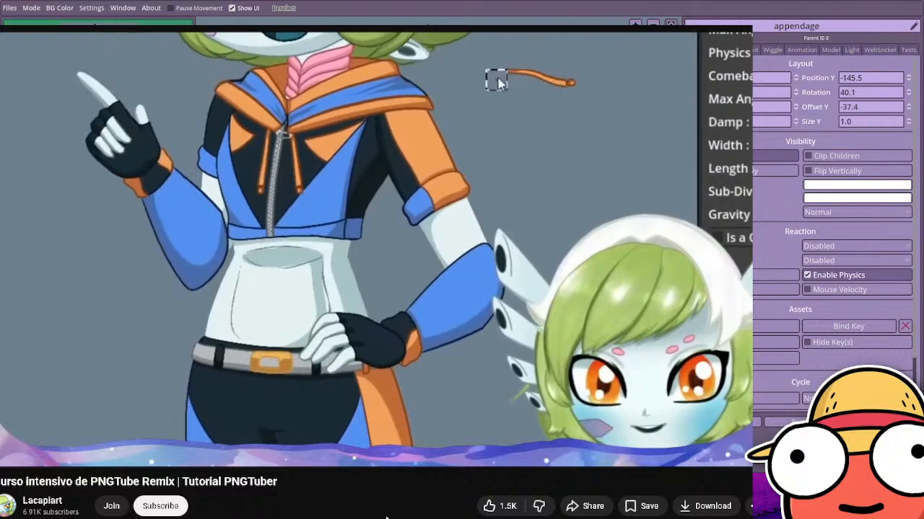
# Examine how the tutorial places and duplicates the tie appendage and configures its wiggle settings, skipping ahead past 38:29
pyautogui.click(479, 261)
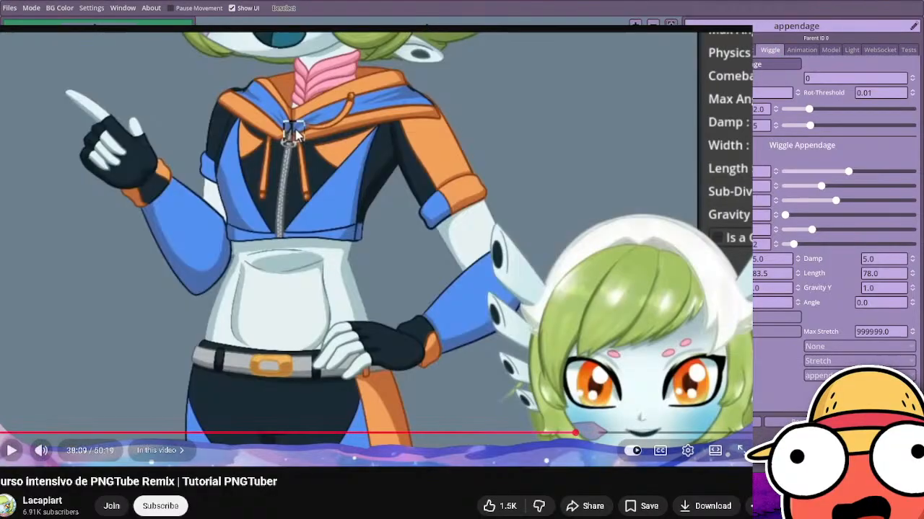
pyautogui.click(489, 266)
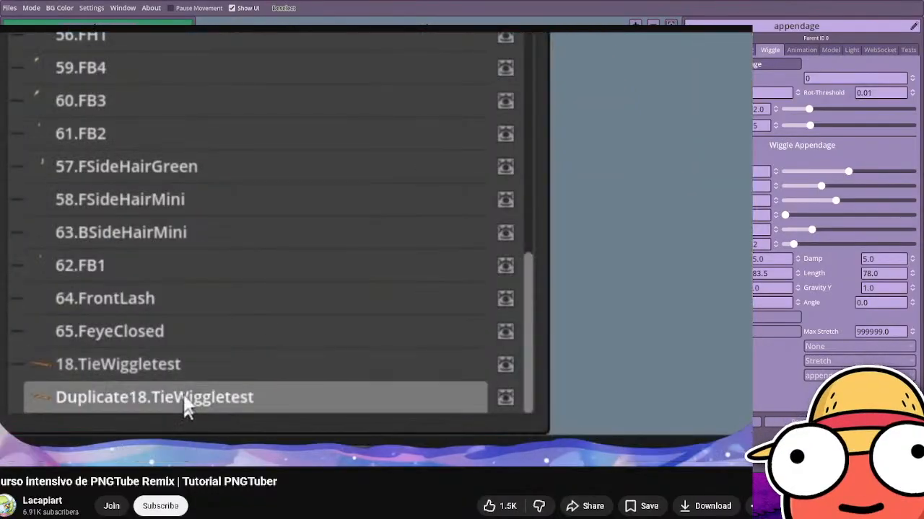
pyautogui.press('space')
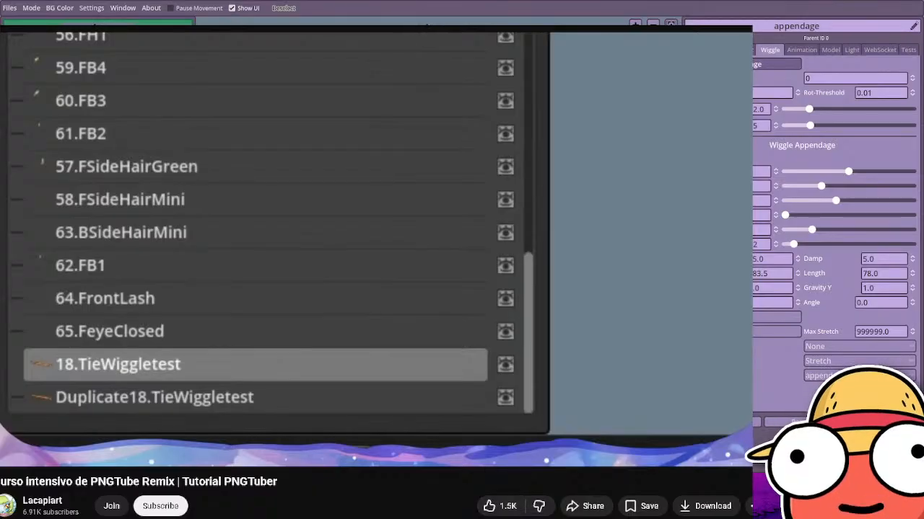
pyautogui.click(344, 296)
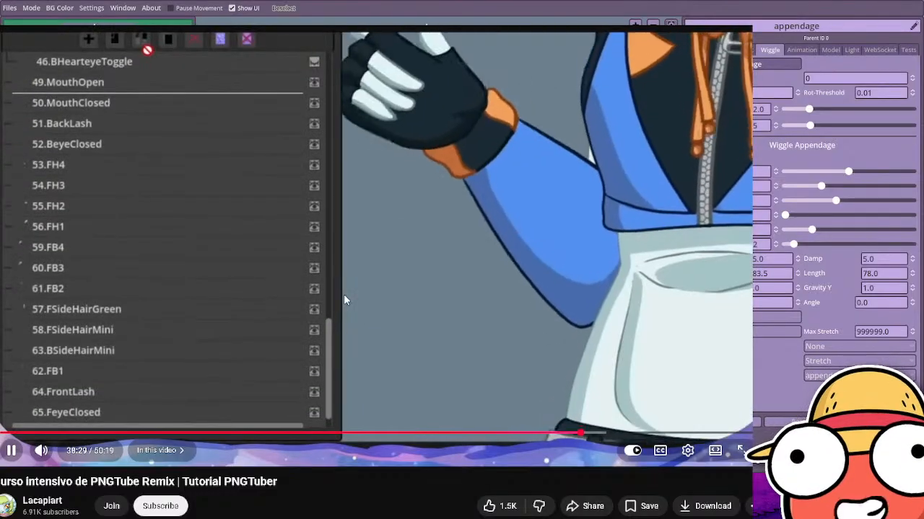
pyautogui.press('Right')
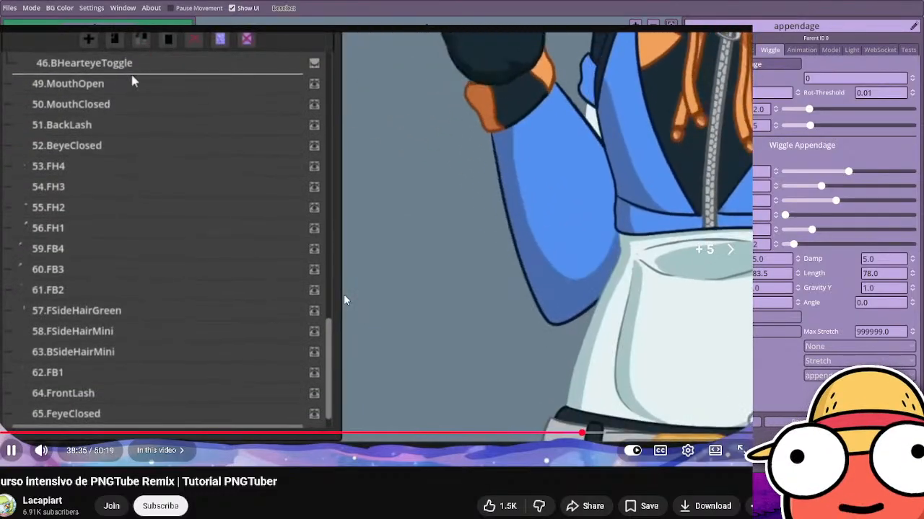
pyautogui.press('Right')
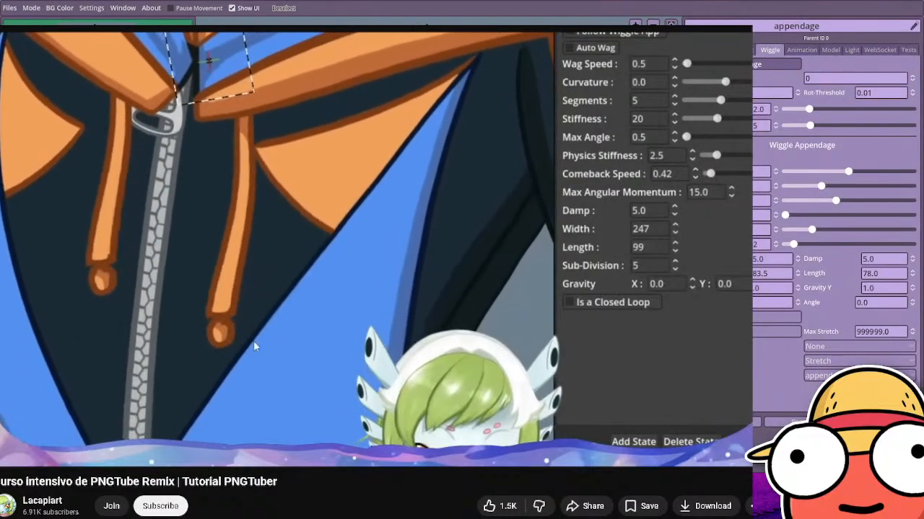
pyautogui.click(253, 342)
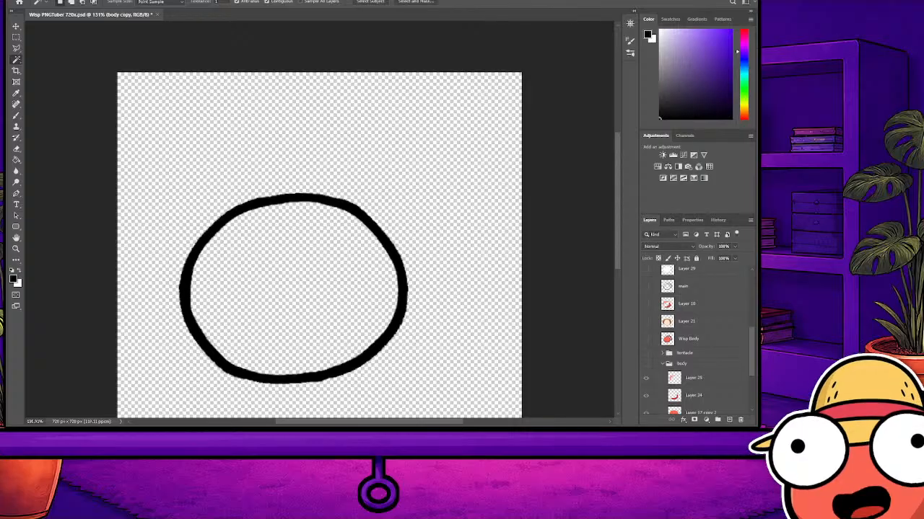
# In the Photoshop file, expand and show the tentacle group, show tentacle copy 5 instead of tentacle copy 3, and clear the selection
pyautogui.scroll(2, 696, 338)
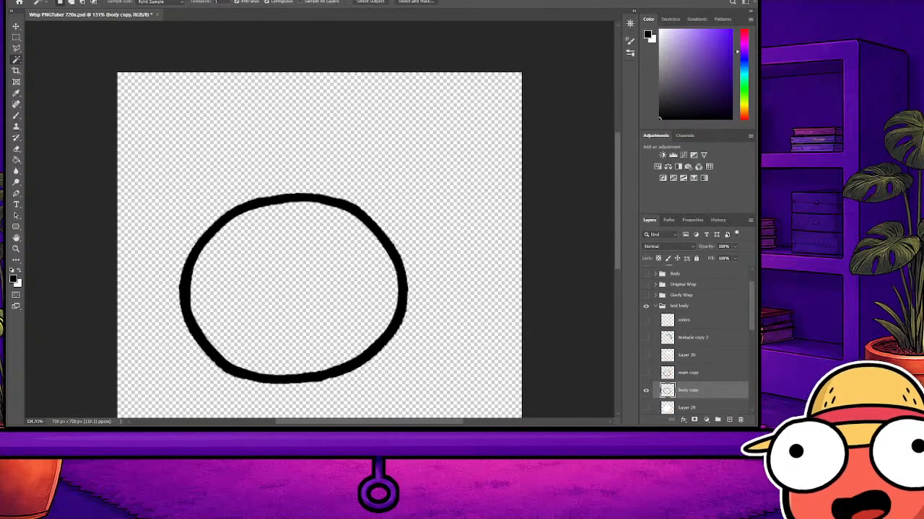
pyautogui.scroll(-1, 696, 336)
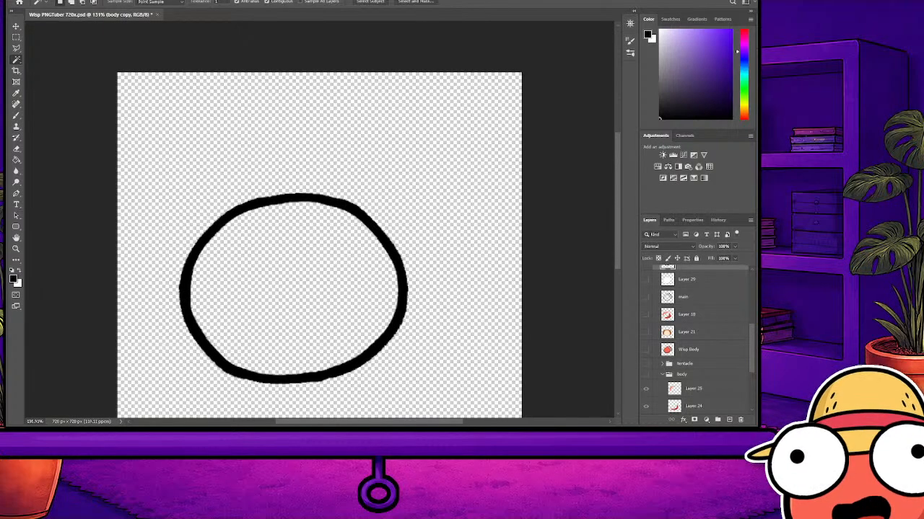
pyautogui.click(645, 364)
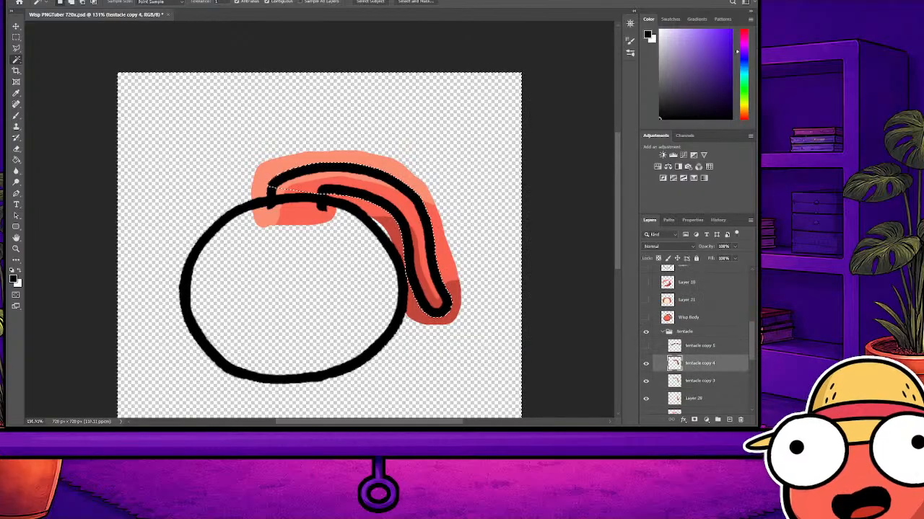
pyautogui.click(646, 380)
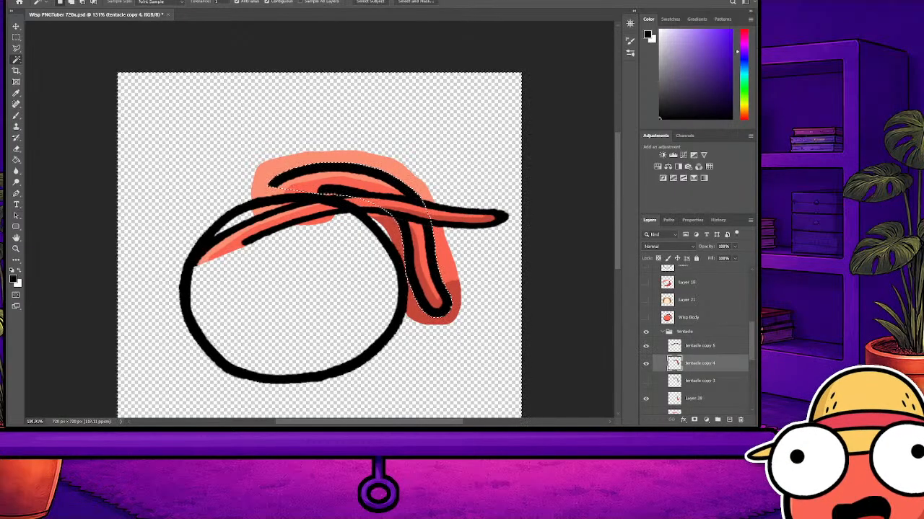
pyautogui.hotkey('ctrl', 'd')
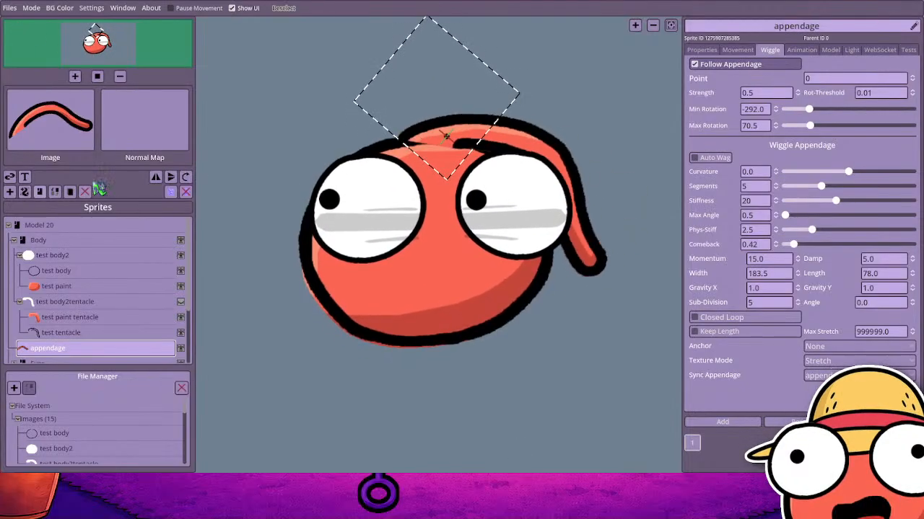
# Switch back to PNGTube Remix and add the body3 tentacle image to the model as an appendage
pyautogui.doubleClick(216, 82)
pyautogui.click(432, 266)
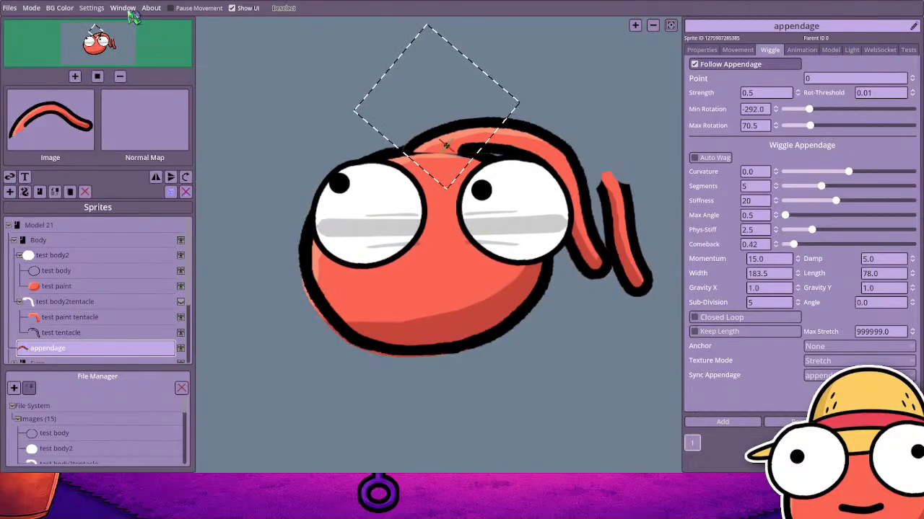
# Move the body3 appendage to the avatar's upper left with movement paused, resume movement to test its wiggle, and nudge it upward
pyautogui.click(171, 8)
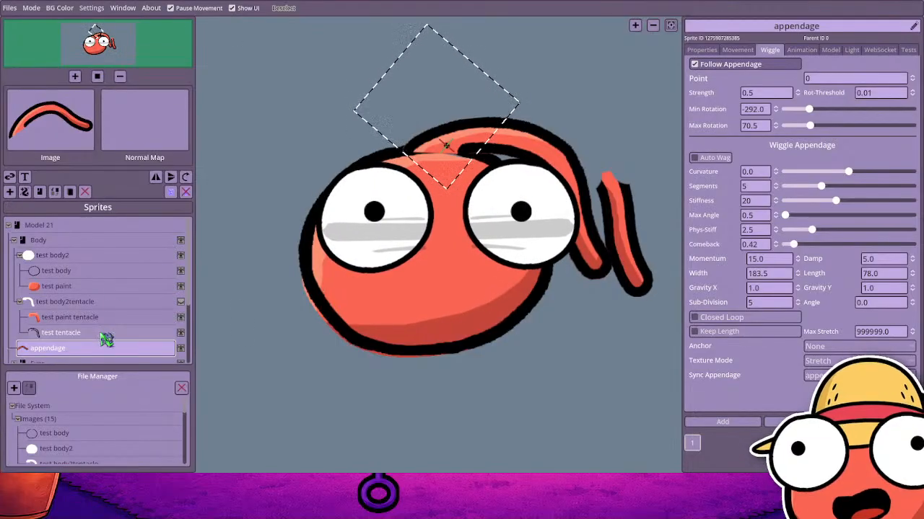
pyautogui.scroll(-3, 108, 353)
pyautogui.click(108, 354)
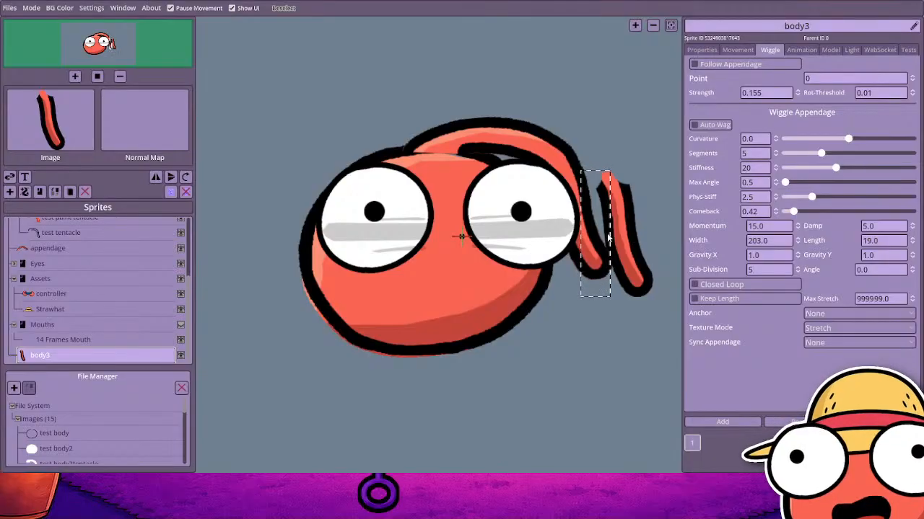
pyautogui.moveTo(588, 248); pyautogui.dragTo(265, 171)
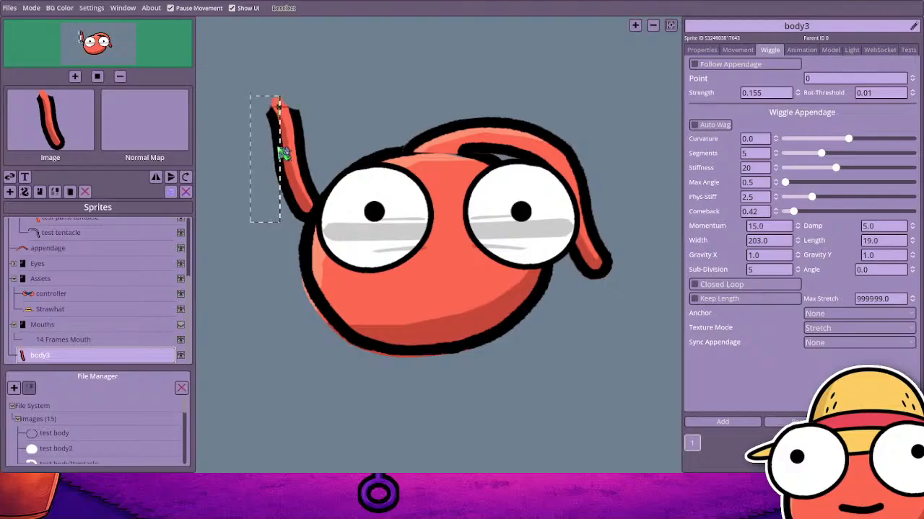
pyautogui.click(170, 8)
pyautogui.moveTo(289, 153); pyautogui.dragTo(289, 129)
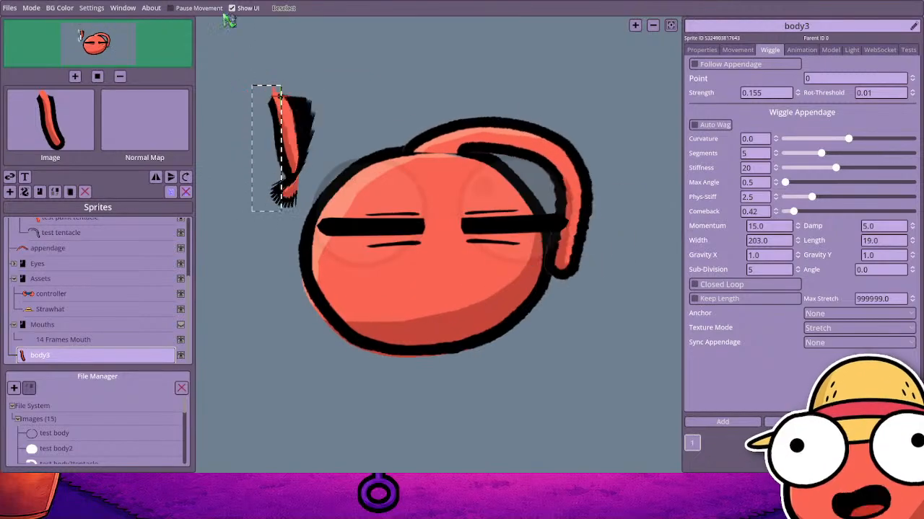
# Delete the body3 appendage and, with movement paused, realign the test body outline with the red body paint before resuming movement
pyautogui.click(84, 192)
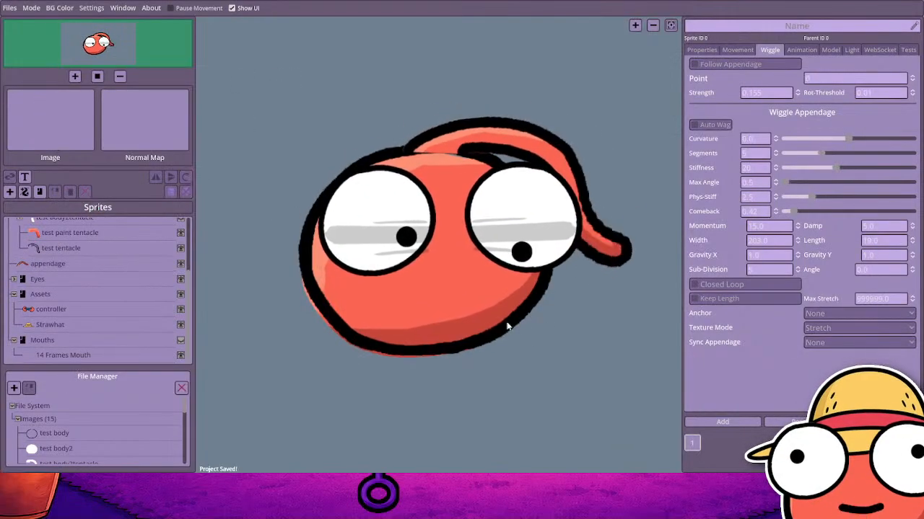
pyautogui.click(181, 11)
pyautogui.scroll(3, 134, 235)
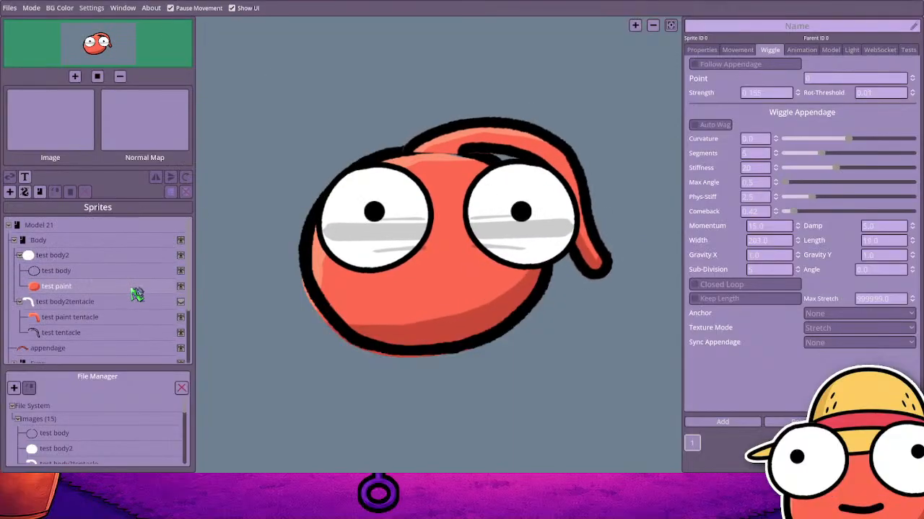
pyautogui.click(133, 271)
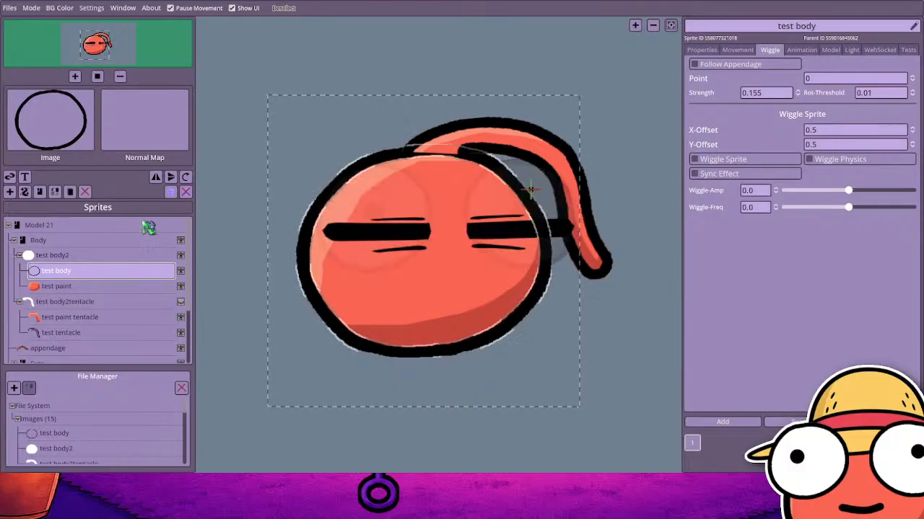
pyautogui.click(86, 238)
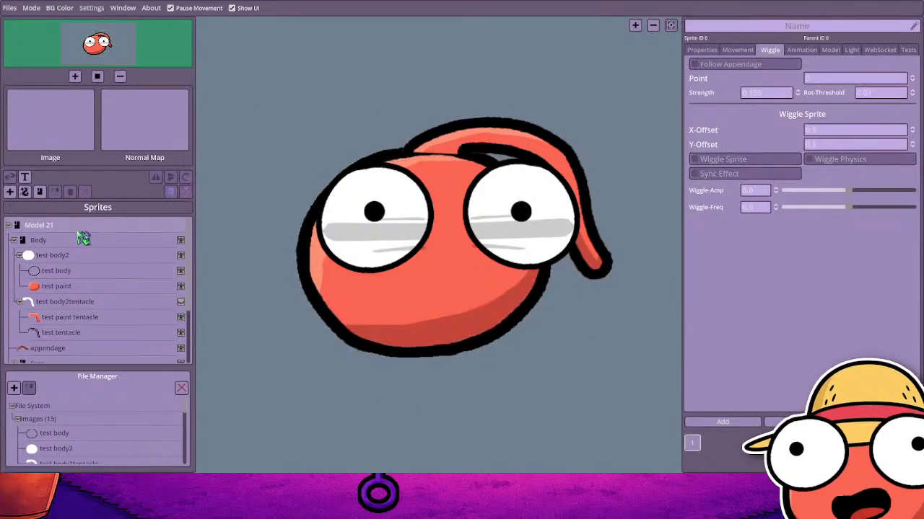
pyautogui.click(178, 8)
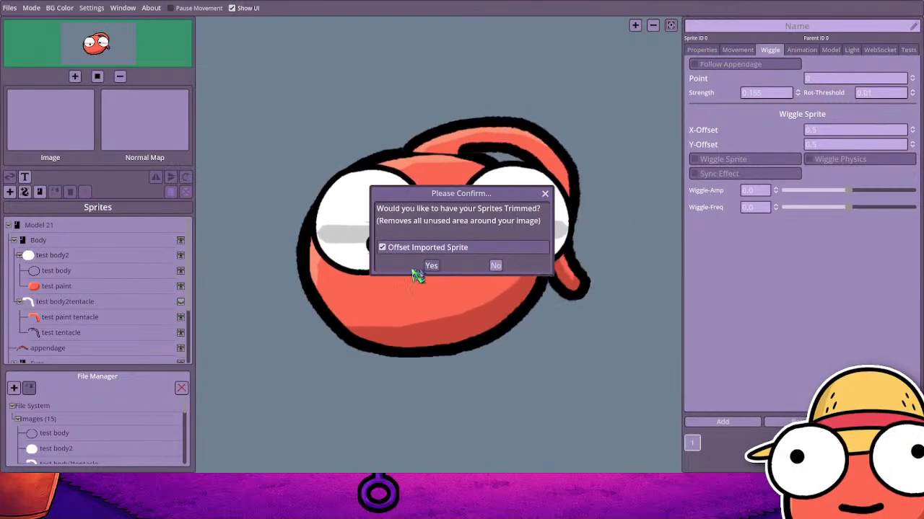
# Import appendage 2 as a trimmed sprite with Offset Imported Sprite enabled, and move it above the avatar's upper left
pyautogui.click(431, 266)
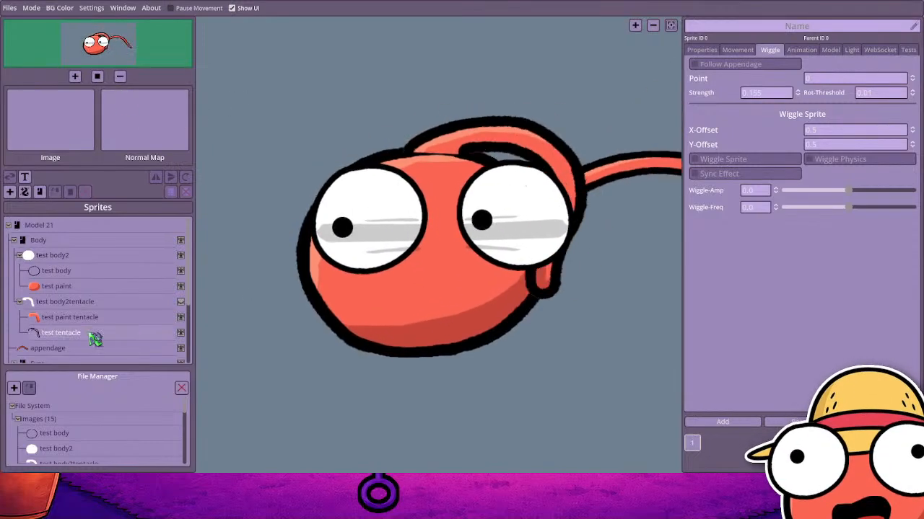
pyautogui.scroll(-2, 90, 303)
pyautogui.scroll(-1, 83, 352)
pyautogui.click(83, 354)
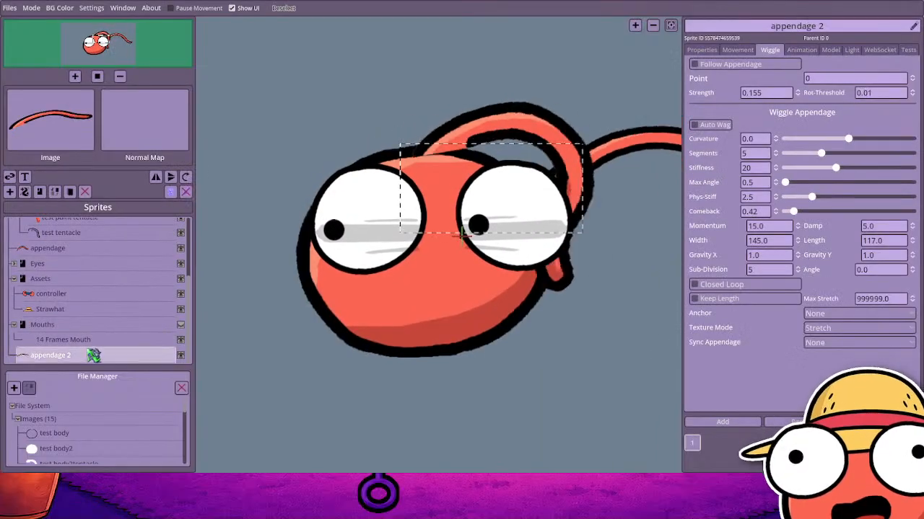
pyautogui.moveTo(482, 226); pyautogui.dragTo(233, 138)
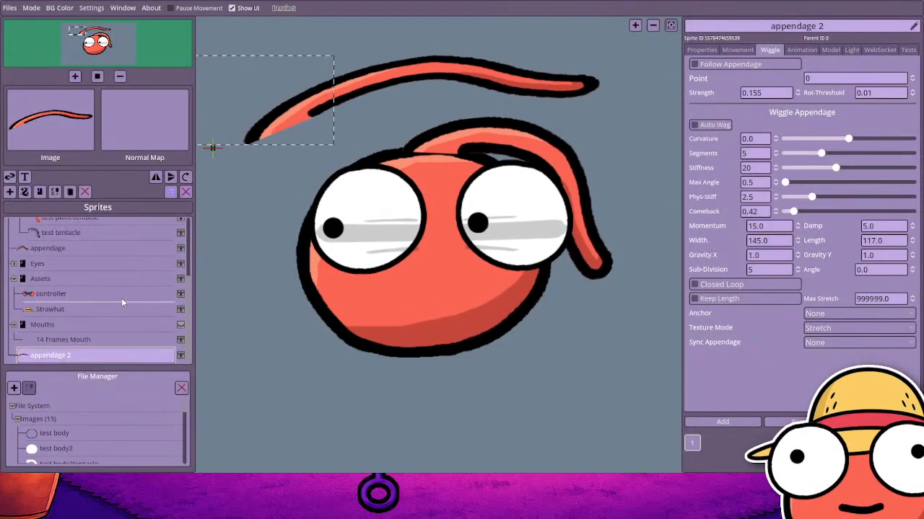
# Collapse the Body group and hide the original appendage, keeping appendage 2 selected
pyautogui.scroll(3, 120, 282)
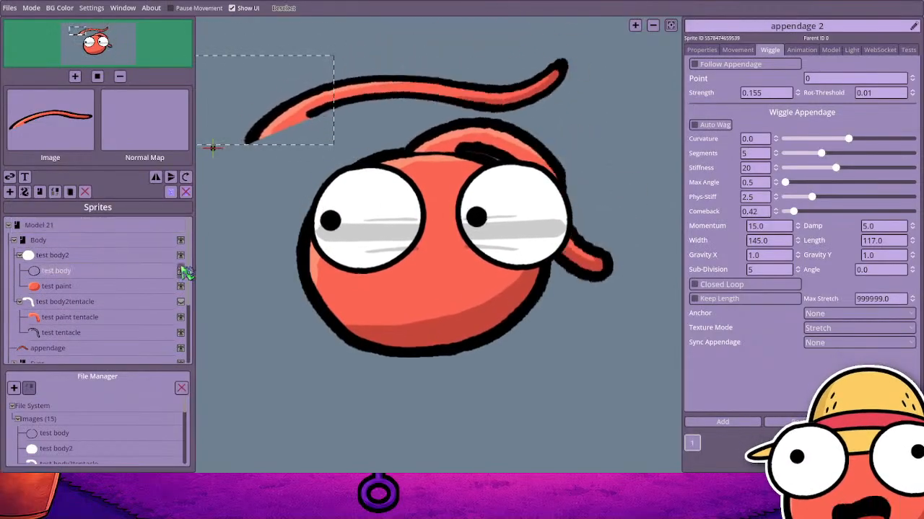
pyautogui.scroll(-2, 124, 313)
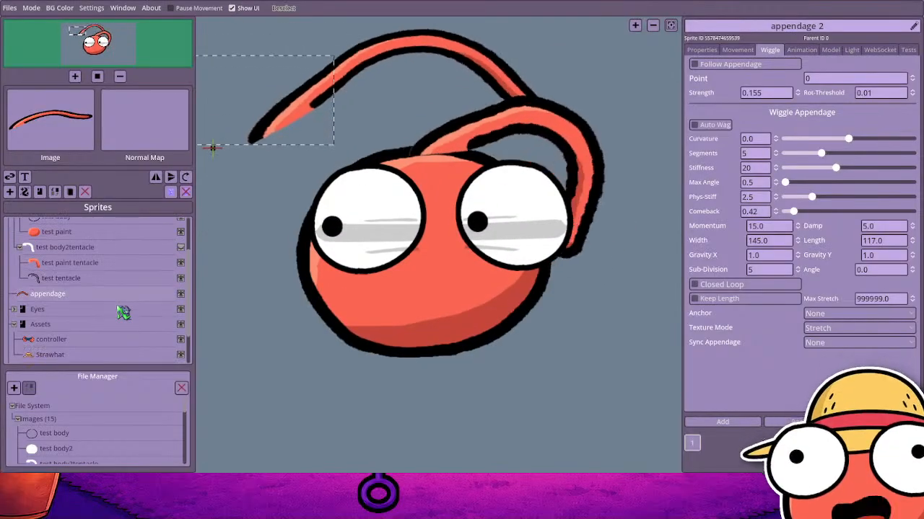
pyautogui.scroll(2, 117, 326)
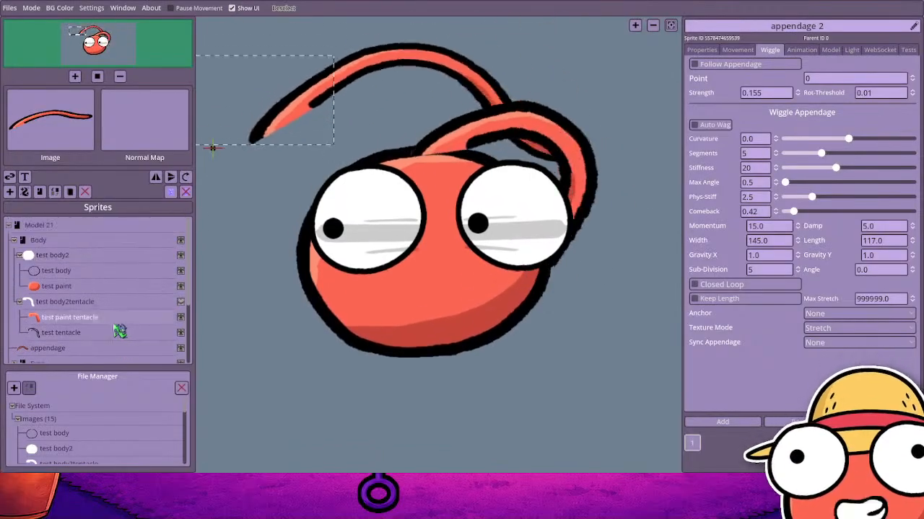
pyautogui.click(13, 240)
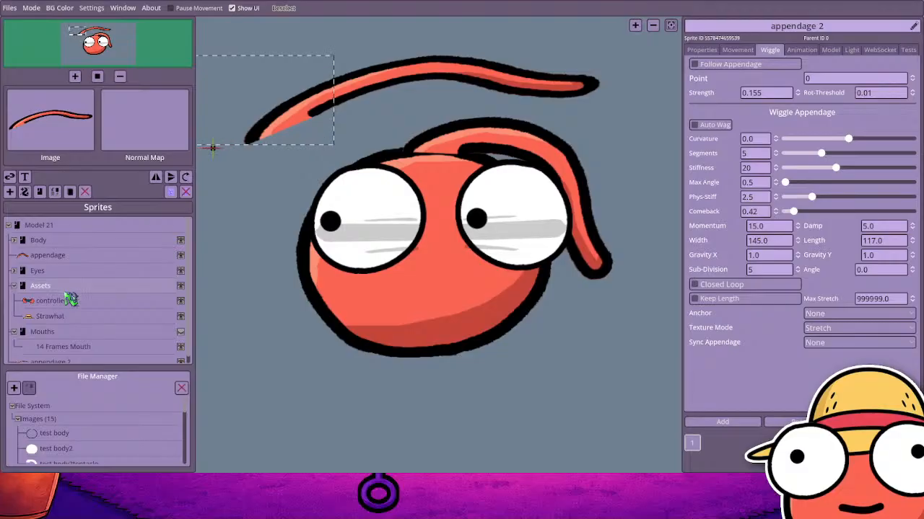
pyautogui.scroll(-1, 66, 296)
pyautogui.moveTo(64, 354)
pyautogui.mouseDown()
pyautogui.moveTo(48, 229)
pyautogui.moveTo(83, 296)
pyautogui.moveTo(68, 345)
pyautogui.mouseUp()
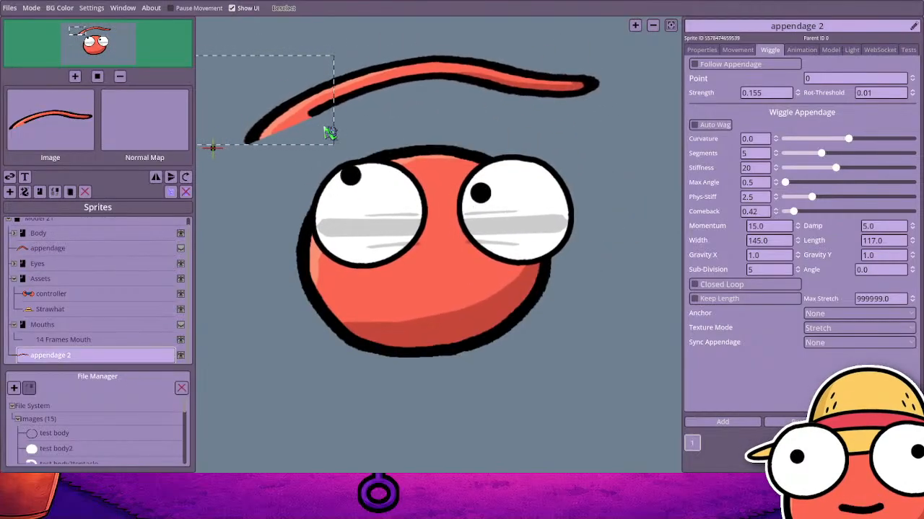
# Place the base of appendage 2 on top of the head and rotate it to 17.2 degrees
pyautogui.moveTo(329, 133); pyautogui.dragTo(401, 152)
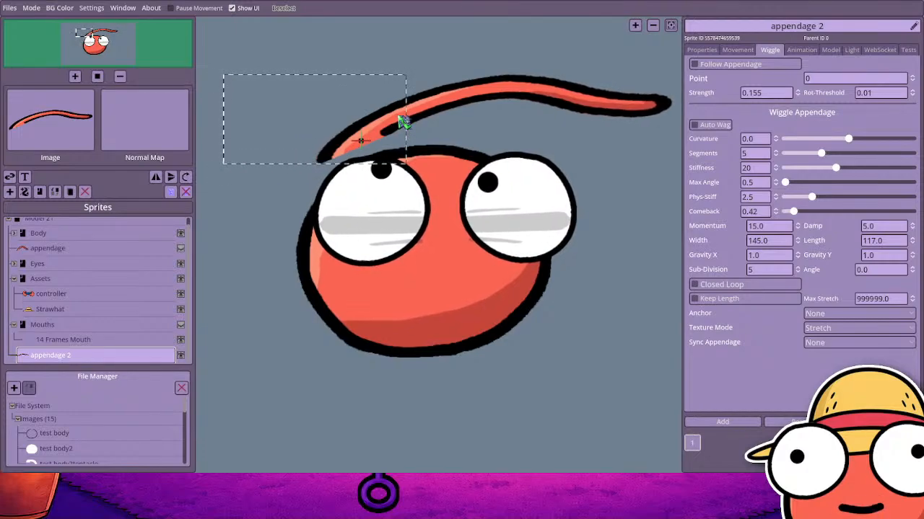
pyautogui.moveTo(406, 122); pyautogui.dragTo(448, 143)
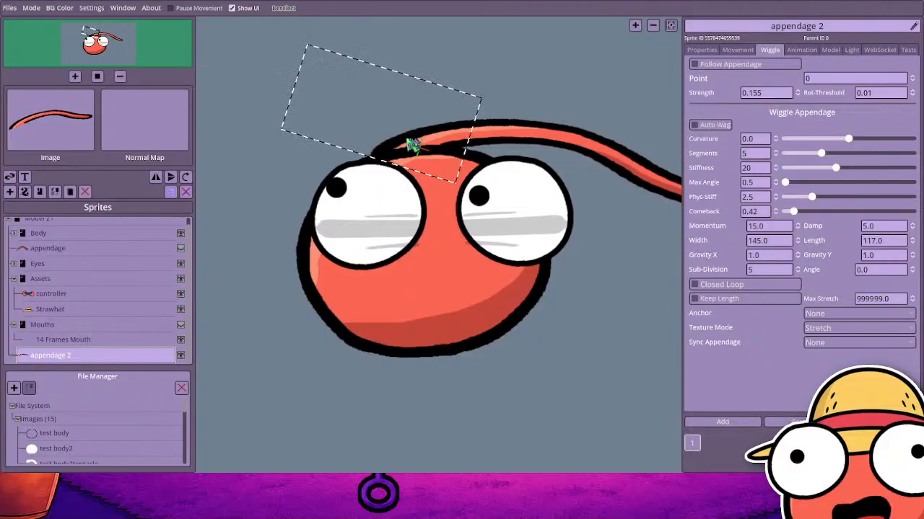
pyautogui.click(91, 8)
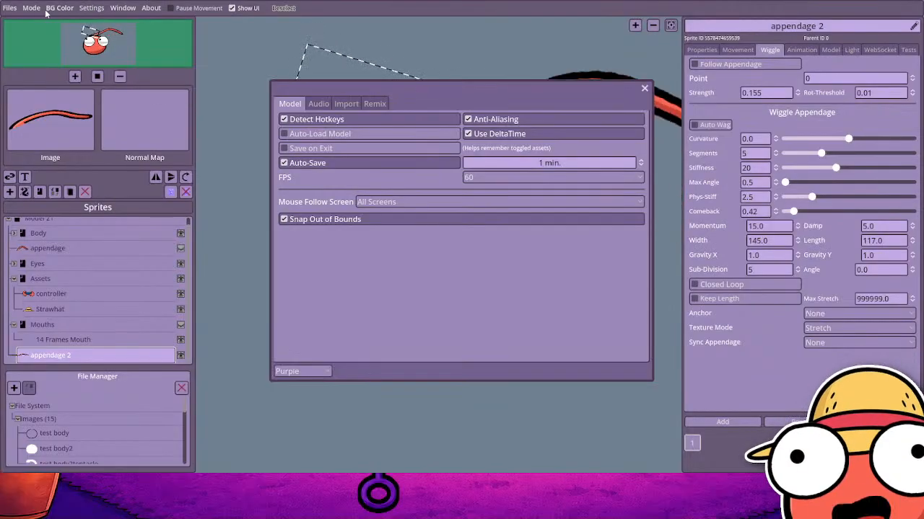
pyautogui.click(644, 89)
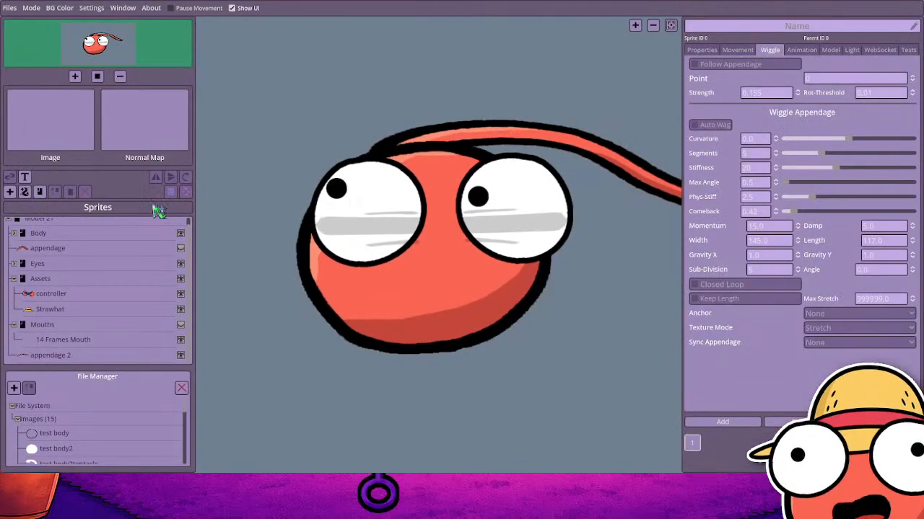
# Move appendage 2 to the bottom of the body at position -56, 142 and set its Z Order to -1
pyautogui.click(99, 355)
pyautogui.moveTo(439, 146); pyautogui.dragTo(467, 359)
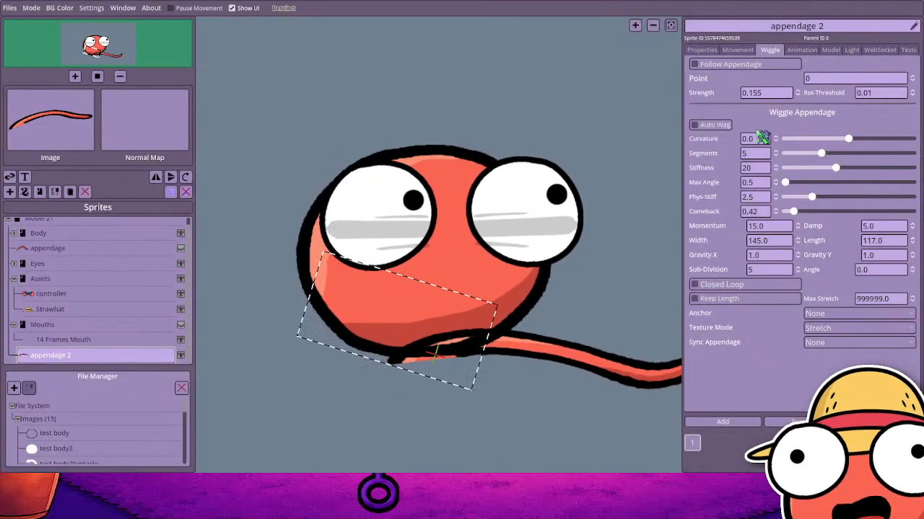
pyautogui.click(703, 49)
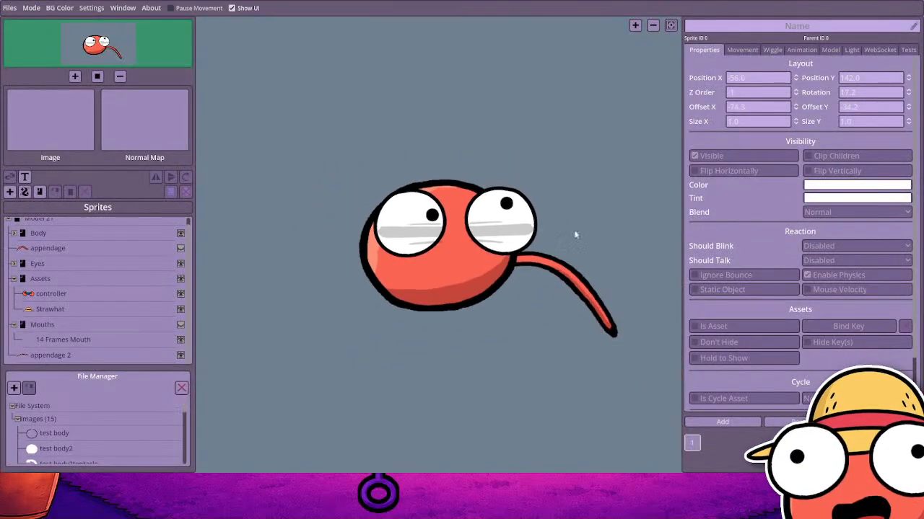
# Enable Auto Wag in the wiggle settings of appendage 2
pyautogui.click(90, 249)
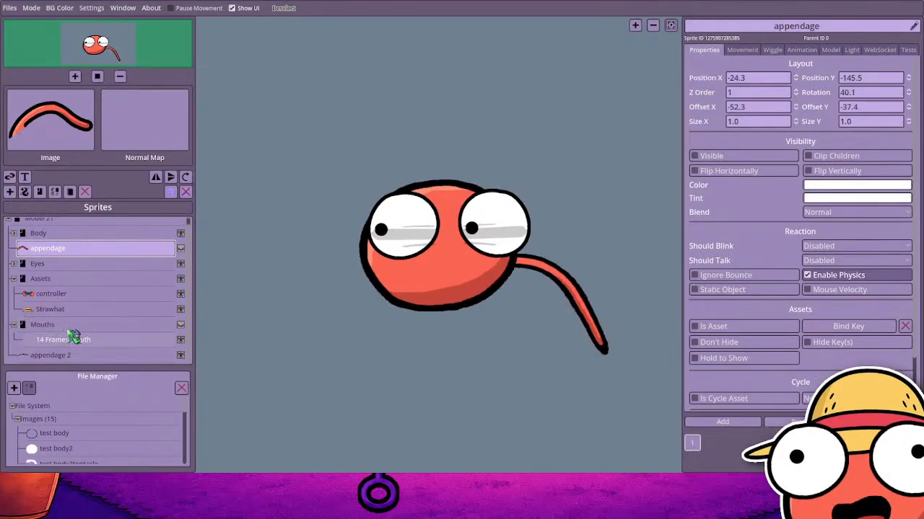
pyautogui.click(77, 355)
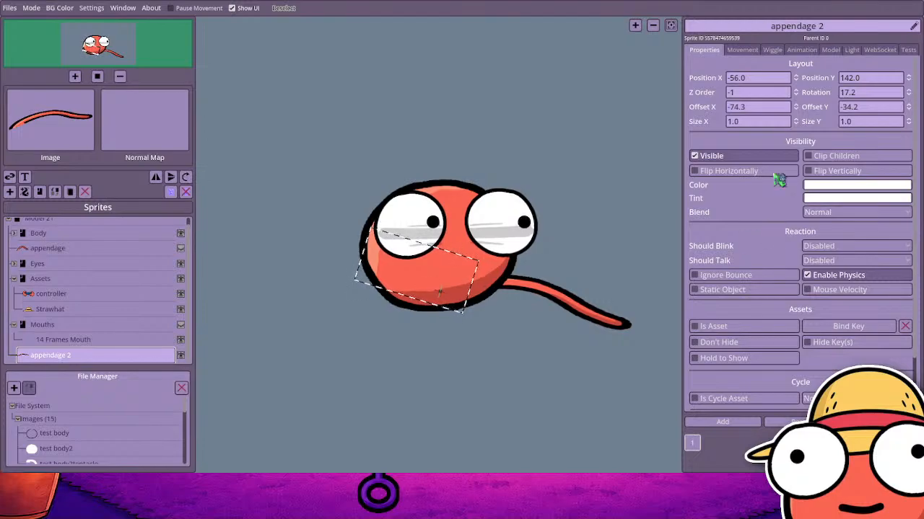
pyautogui.click(774, 50)
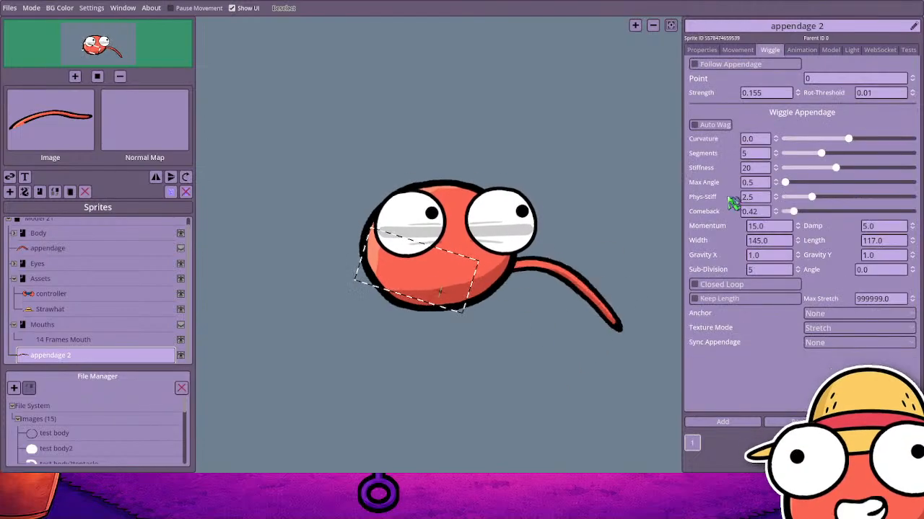
pyautogui.click(695, 126)
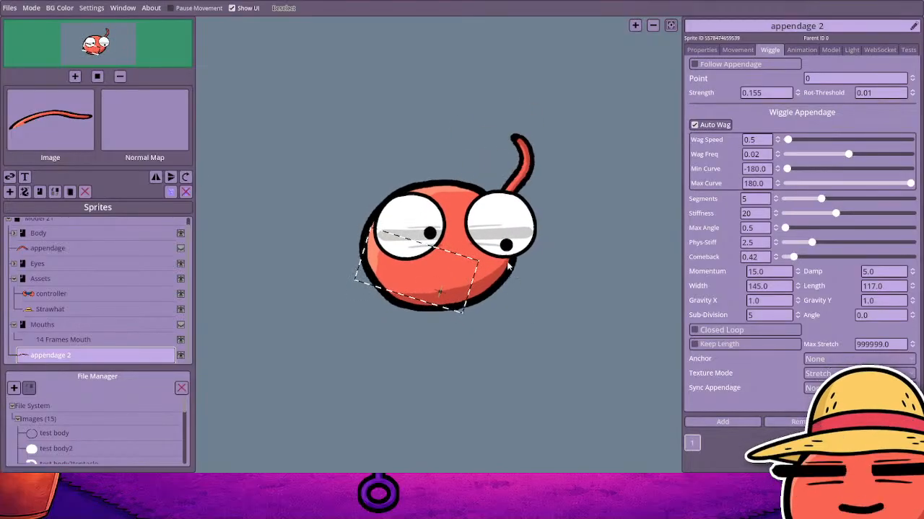
# Show the avatar in Preview mode to check the wagging appendage, and return to Editor mode
pyautogui.click(51, 10)
pyautogui.moveTo(37, 12)
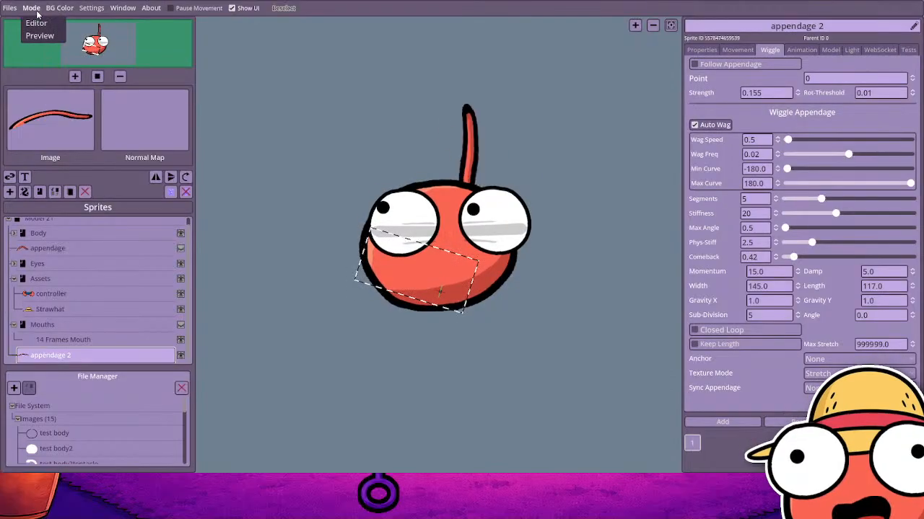
pyautogui.click(43, 36)
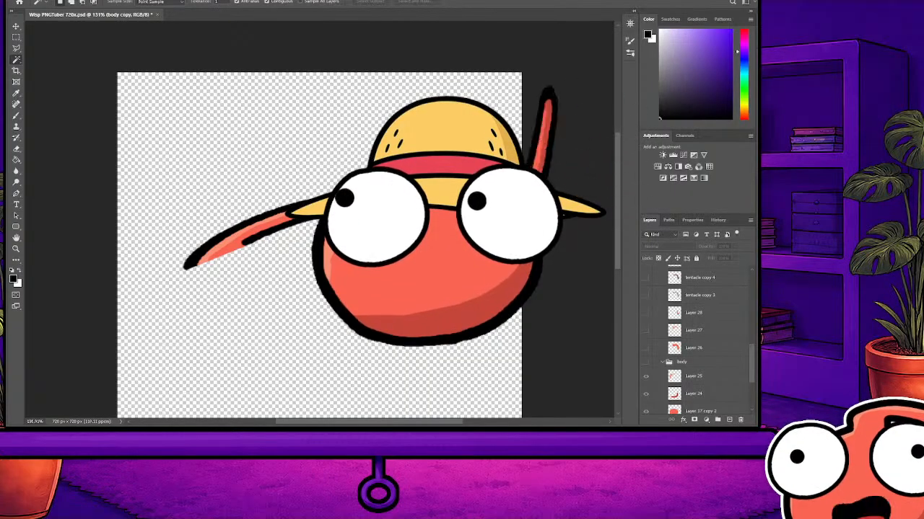
pyautogui.moveTo(33, 29)
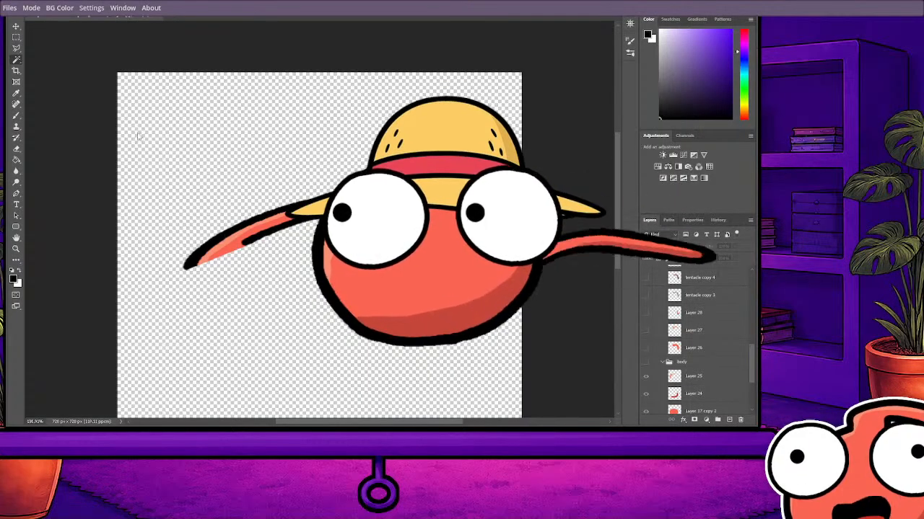
pyautogui.click(32, 8)
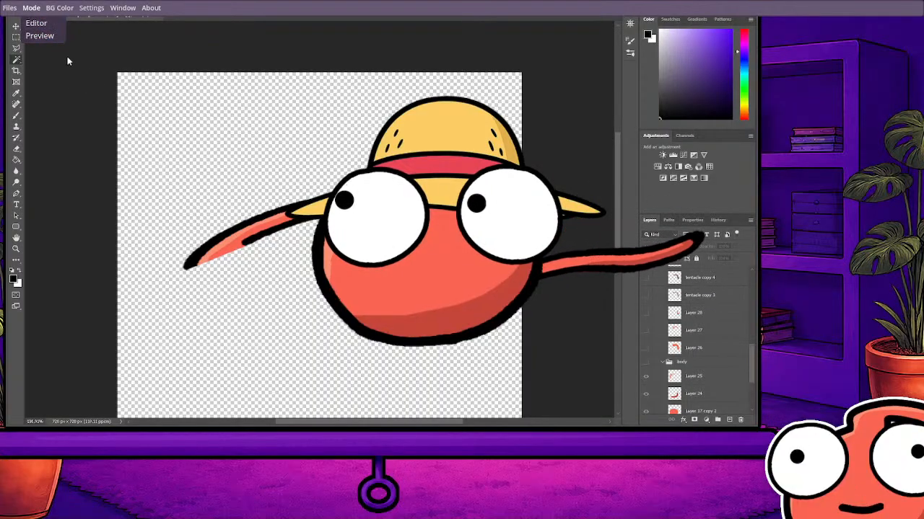
pyautogui.click(33, 23)
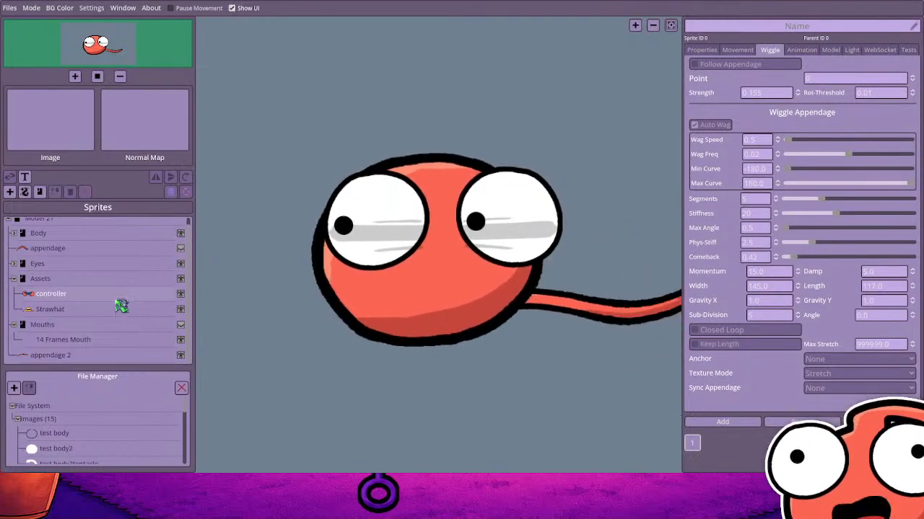
# Hide appendage 2 and make the original appendage visible again
pyautogui.scroll(1, 132, 286)
pyautogui.scroll(-1, 127, 282)
pyautogui.click(181, 357)
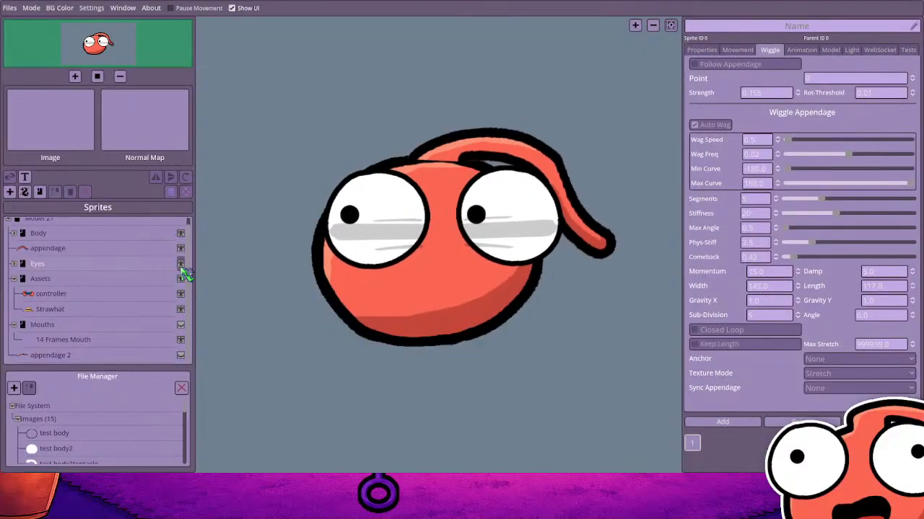
# Set the original appendage's Z Order to 0 and reseat it on the head at position -35.1, -151.3 with rotation 22.9
pyautogui.click(131, 254)
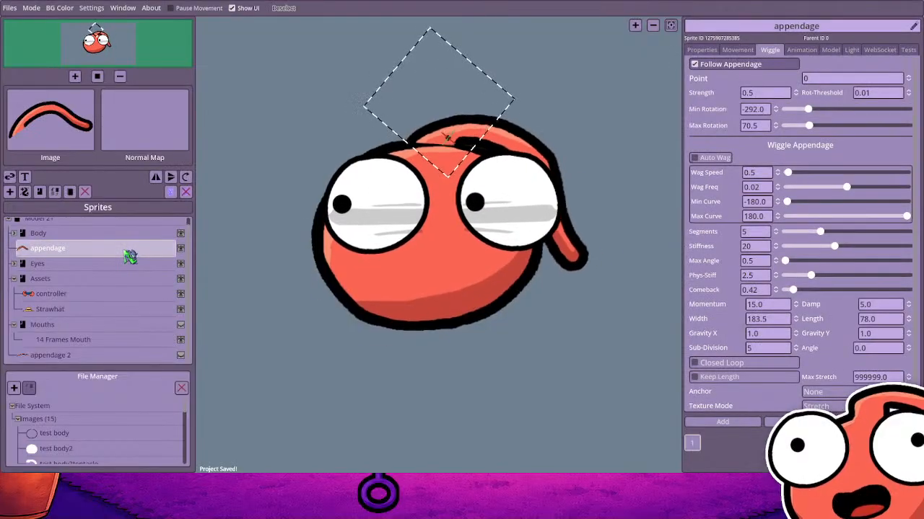
pyautogui.click(704, 50)
pyautogui.scroll(-2, 740, 94)
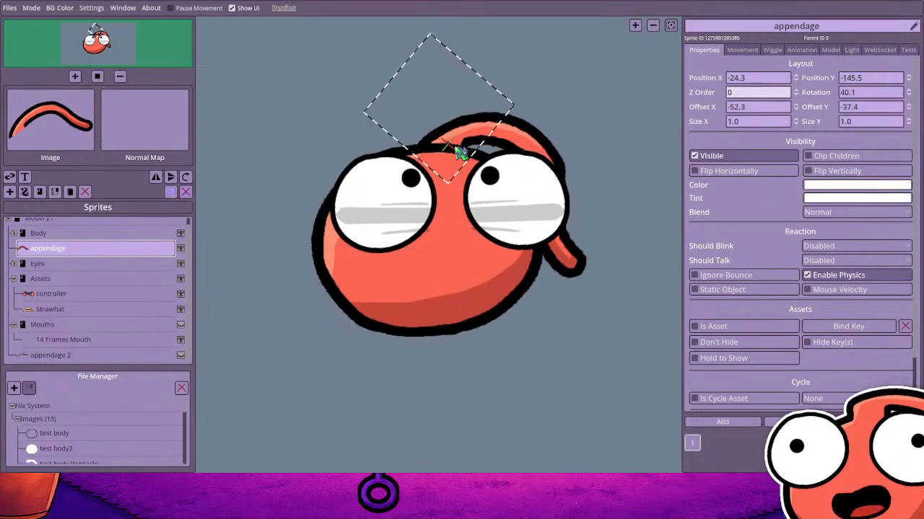
pyautogui.scroll(-3, 456, 148)
pyautogui.scroll(9, 453, 148)
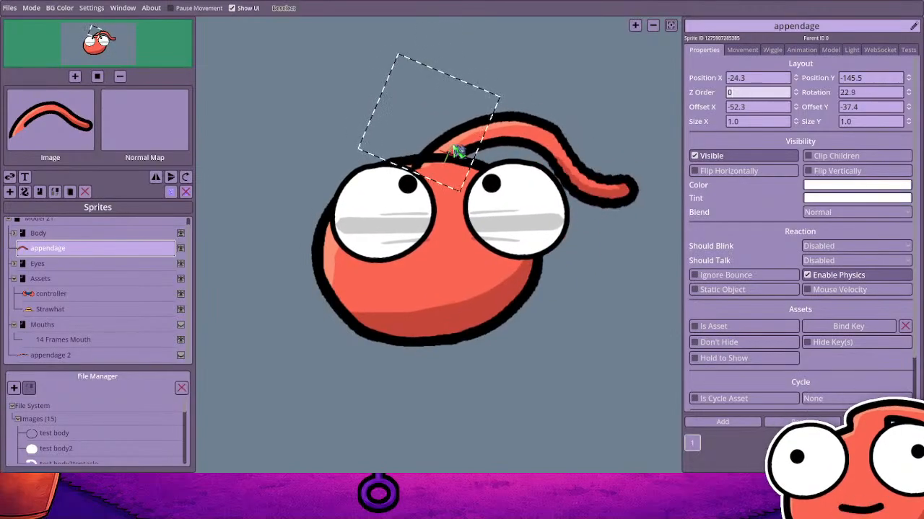
pyautogui.moveTo(453, 148); pyautogui.dragTo(447, 148)
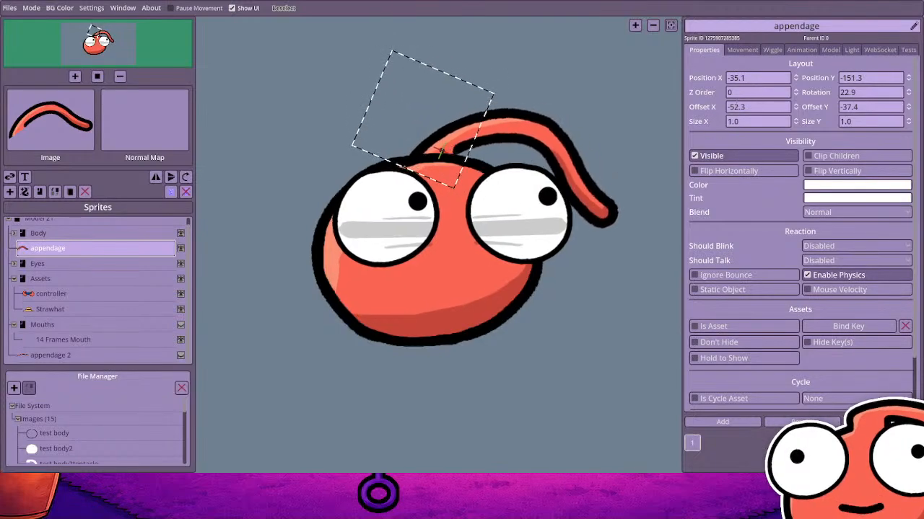
# Set the original appendage's Z Order to -2 so it sits behind the body
pyautogui.press('BackSpace')
pyautogui.write('-2')
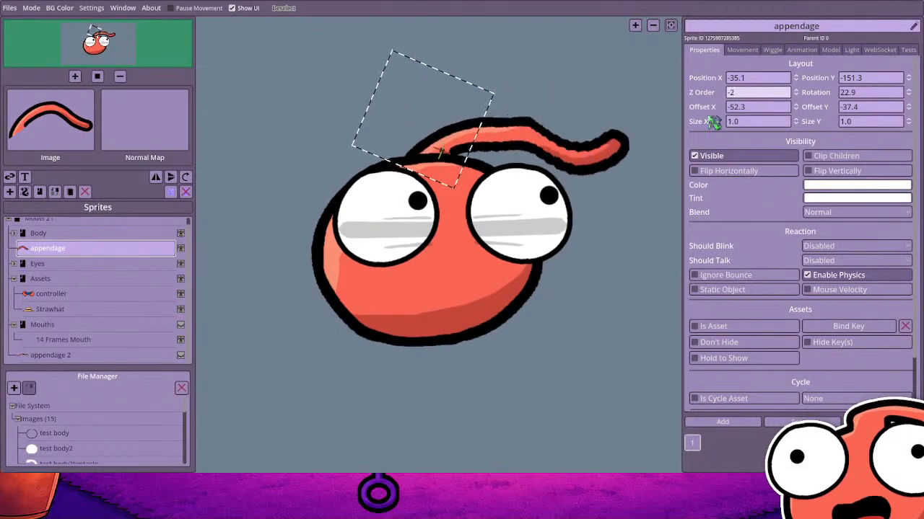
pyautogui.press('Return')
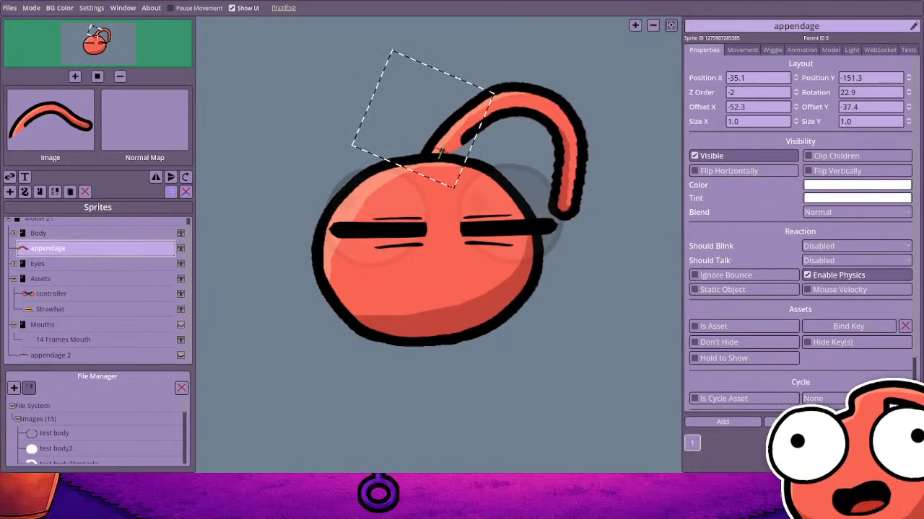
# Save the avatar and replace the test body sprite's image with the body outline that has a gap in its upper edge
pyautogui.hotkey('ctrl', 's')
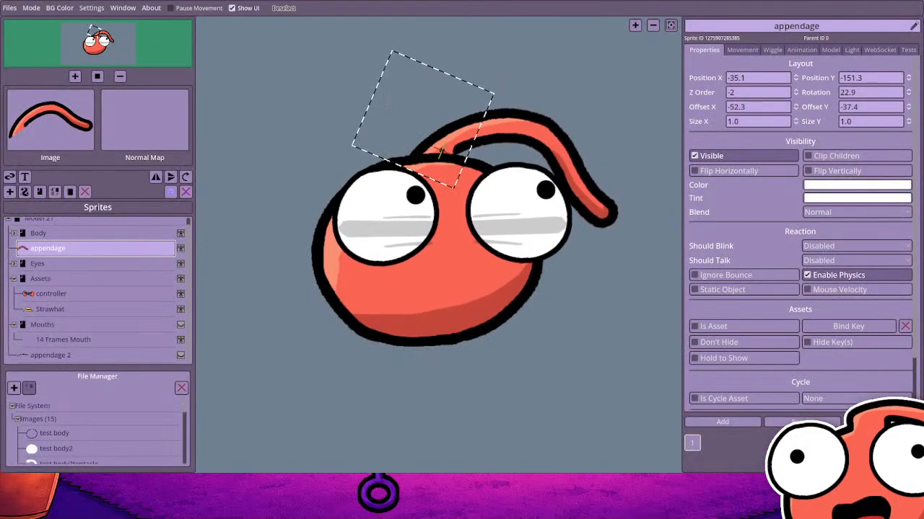
pyautogui.scroll(1, 96, 318)
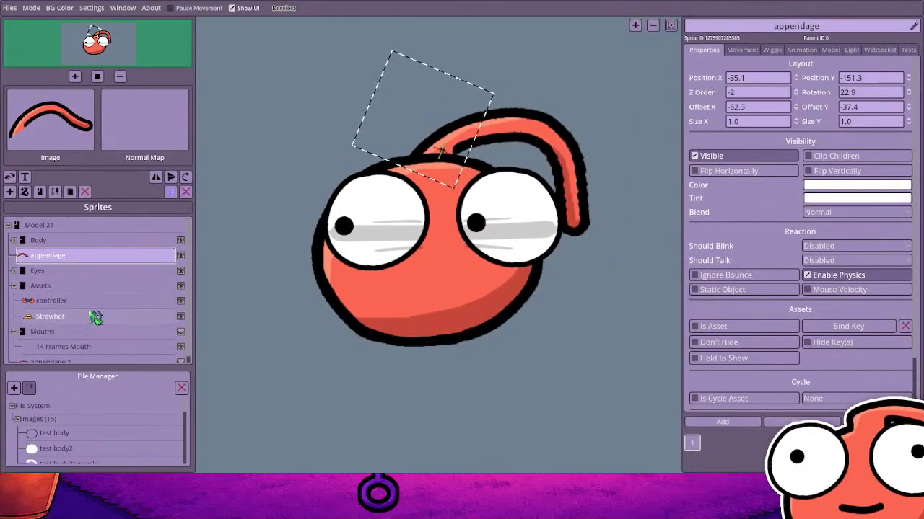
pyautogui.click(16, 242)
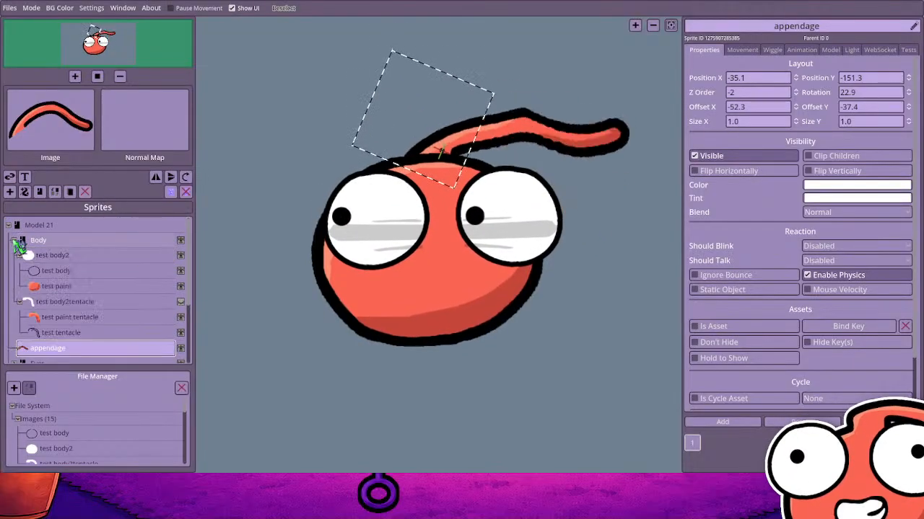
pyautogui.click(54, 270)
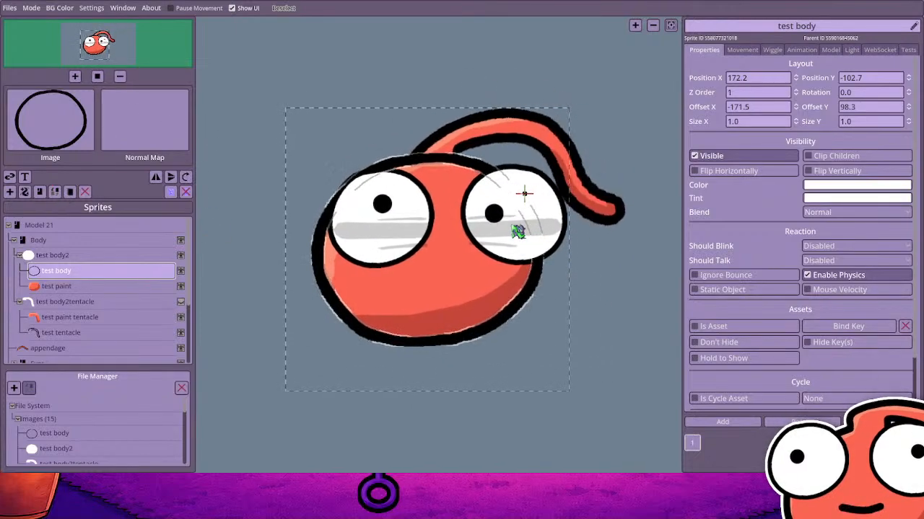
pyautogui.doubleClick(517, 230)
pyautogui.click(431, 266)
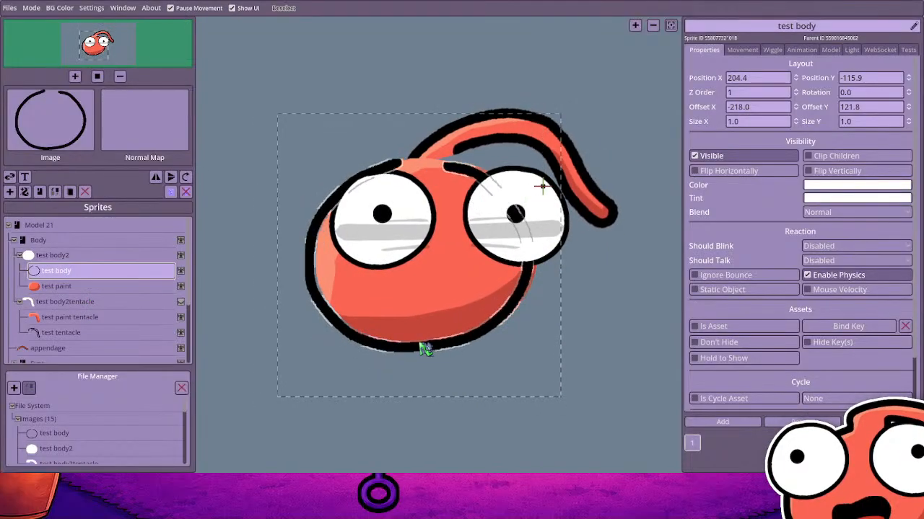
# Move the test body outline to position 211.0, -120.0 to line it up with the body paint, and deselect it
pyautogui.moveTo(428, 347); pyautogui.dragTo(429, 346)
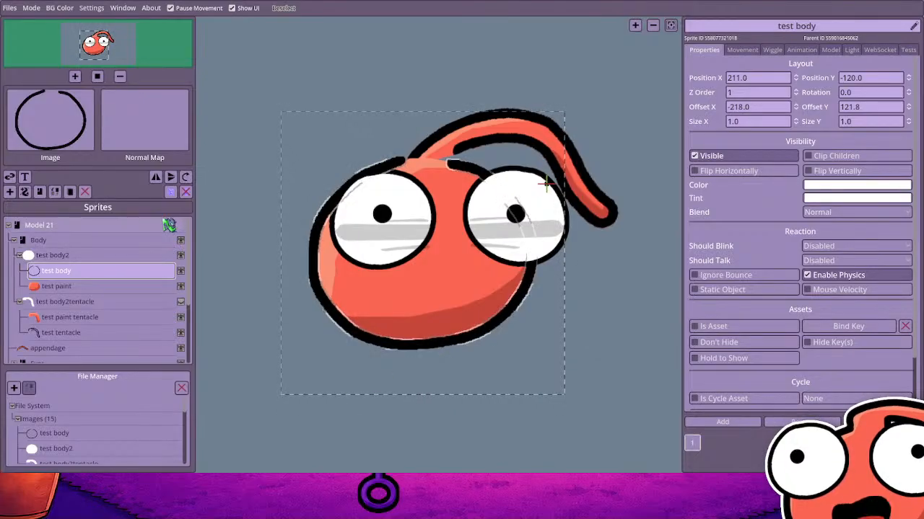
pyautogui.press('Escape')
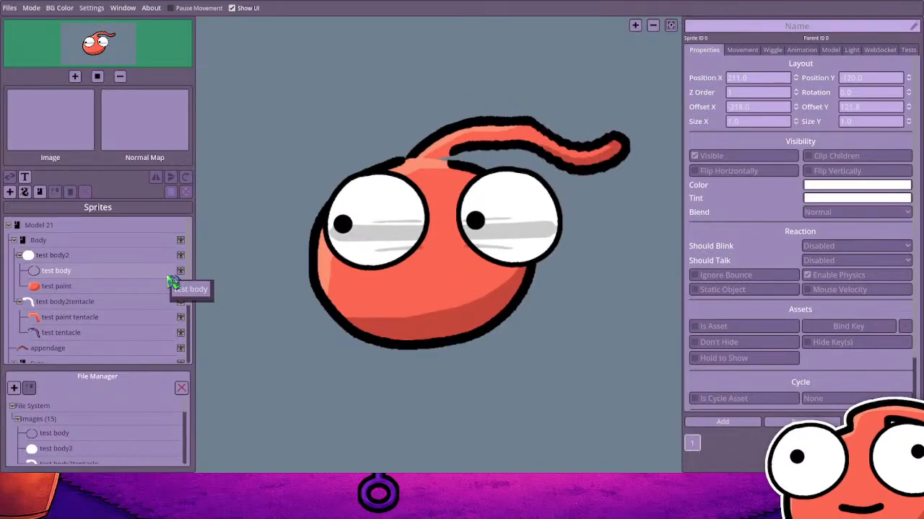
# Rotate the appendage to 43.0 and shift it slightly to fit the gap in the body outline
pyautogui.scroll(-1, 72, 316)
pyautogui.click(73, 312)
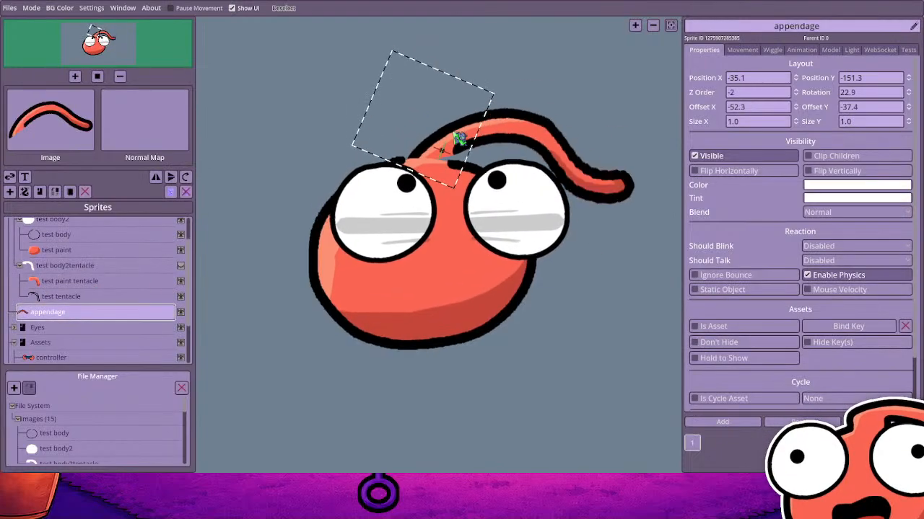
pyautogui.scroll(-1, 445, 148)
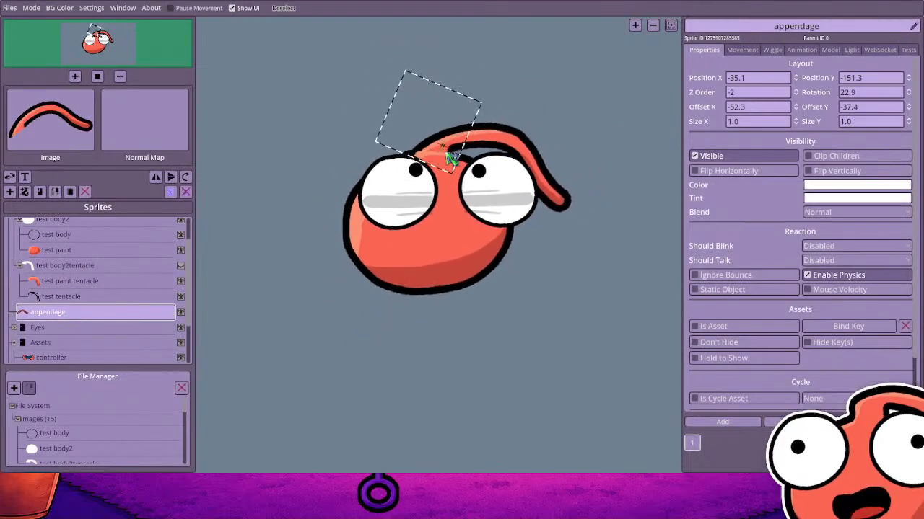
pyautogui.scroll(-6, 448, 155)
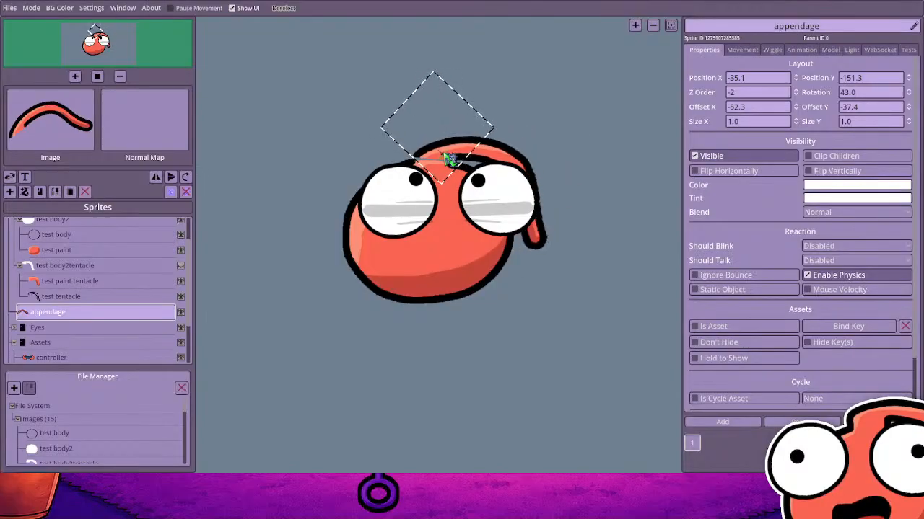
pyautogui.moveTo(448, 158); pyautogui.dragTo(452, 150)
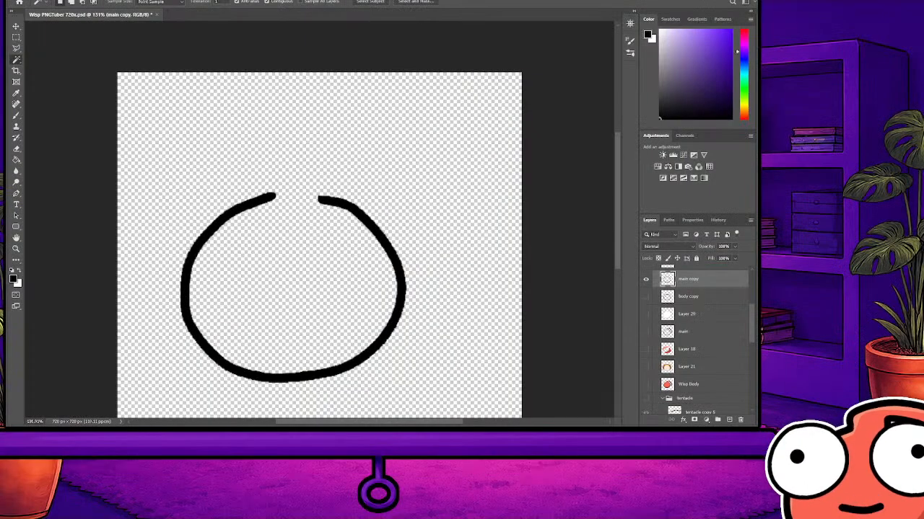
# Switch to Photoshop and show the main layer together with the main copy layer to compare the two outlines
pyautogui.scroll(2, 696, 339)
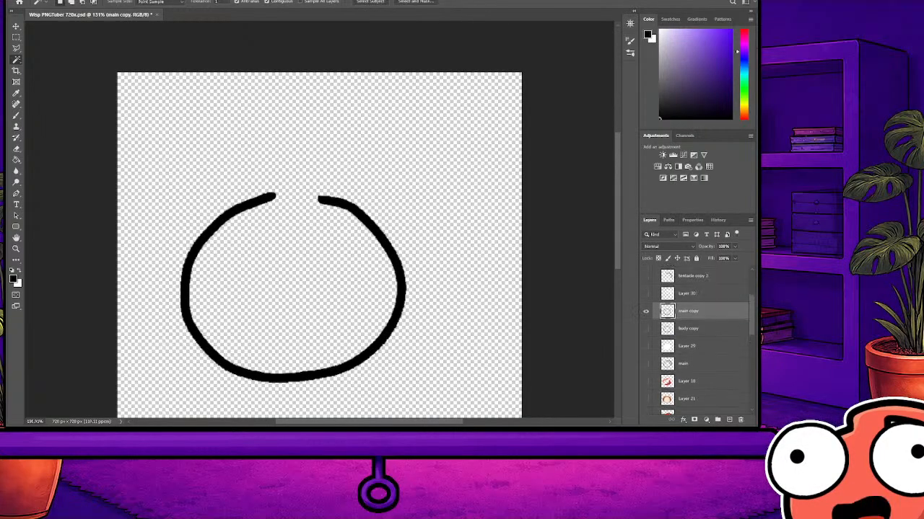
pyautogui.scroll(-2, 697, 339)
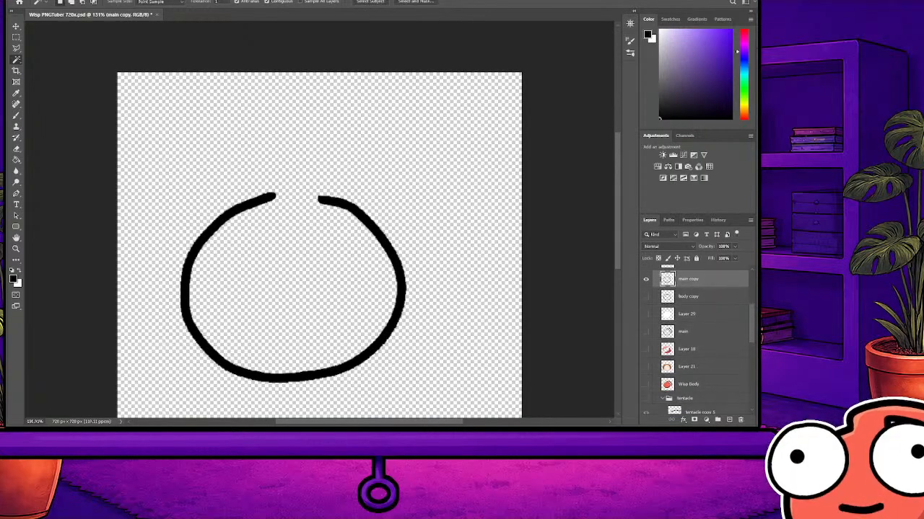
pyautogui.click(646, 332)
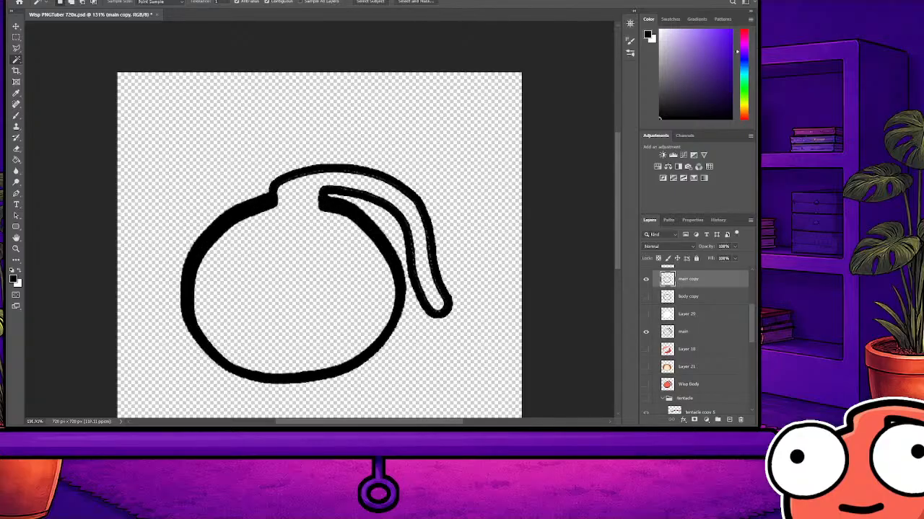
pyautogui.click(646, 278)
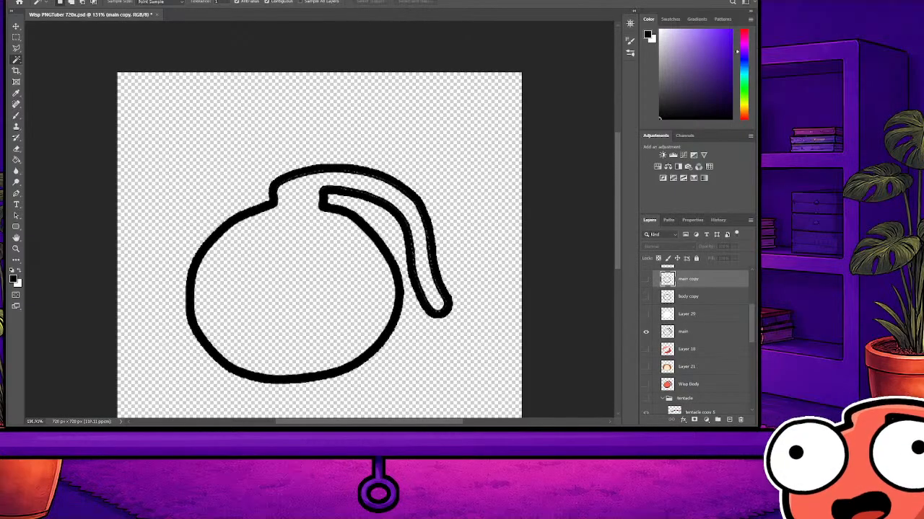
pyautogui.scroll(2, 697, 339)
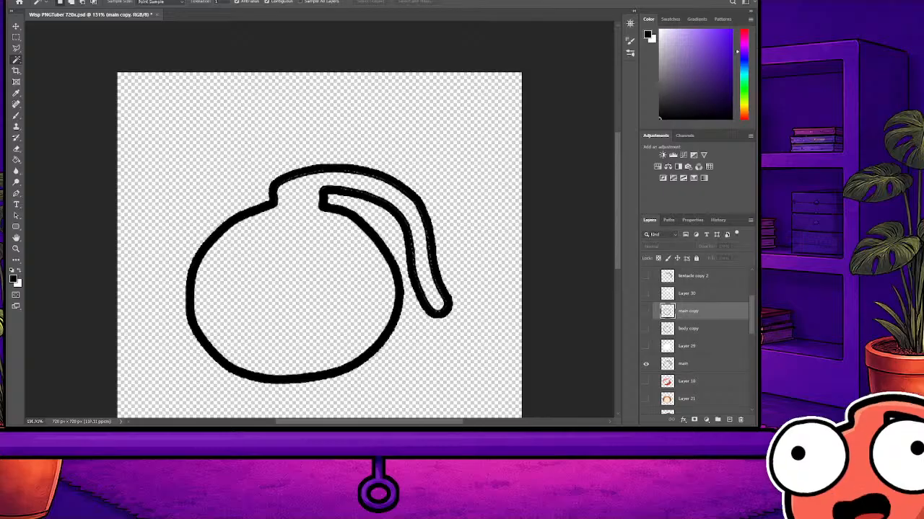
pyautogui.click(646, 311)
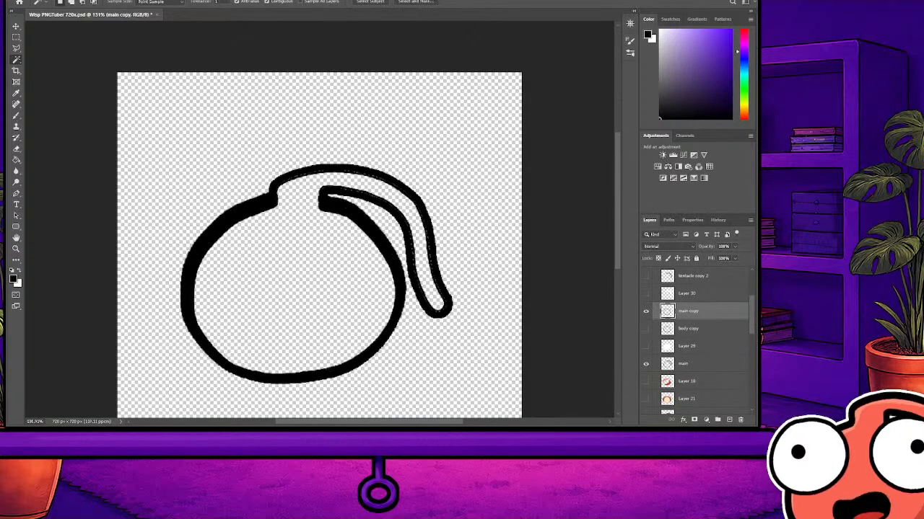
# Lower the main copy layer's opacity so its body outline serves as a faint alignment reference
pyautogui.click(696, 364)
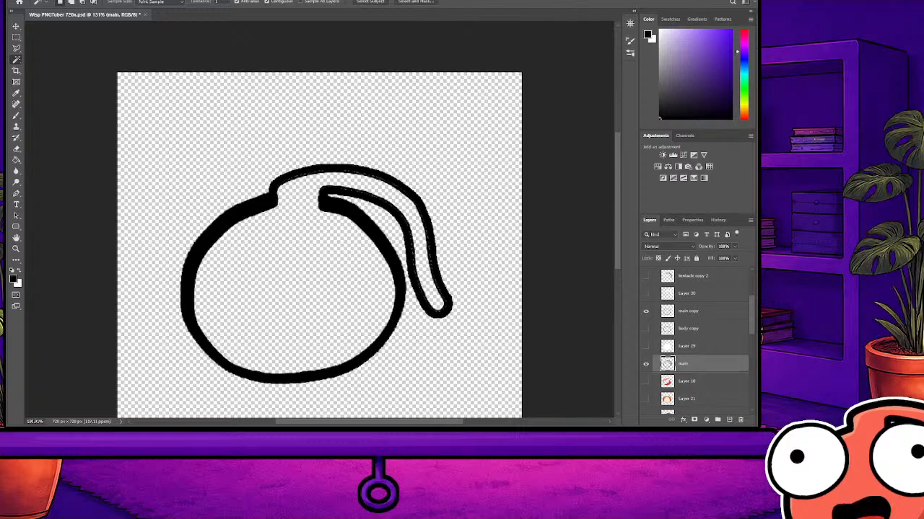
pyautogui.click(696, 311)
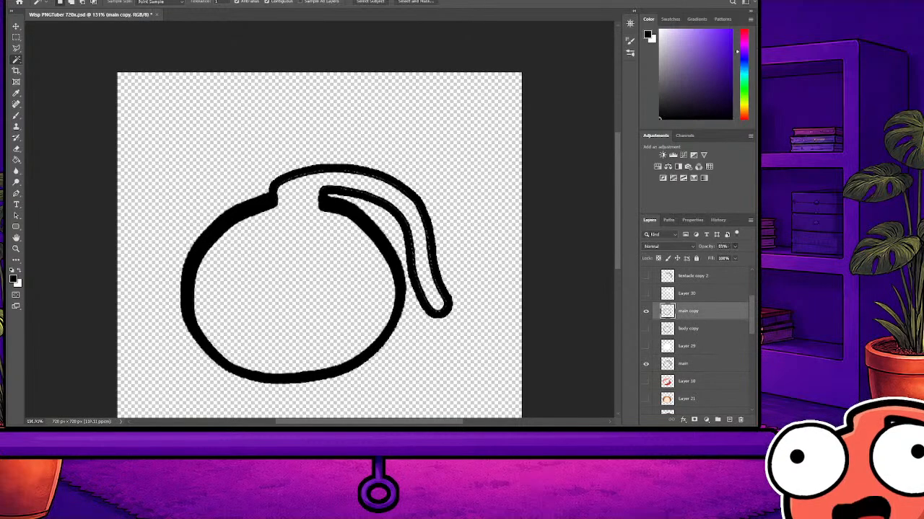
pyautogui.moveTo(706, 246); pyautogui.dragTo(703, 246)
pyautogui.click(697, 347)
# Scale the main layer's outline proportionally to about 102.79% and nudge it right to align with the main copy outline
pyautogui.click(696, 364)
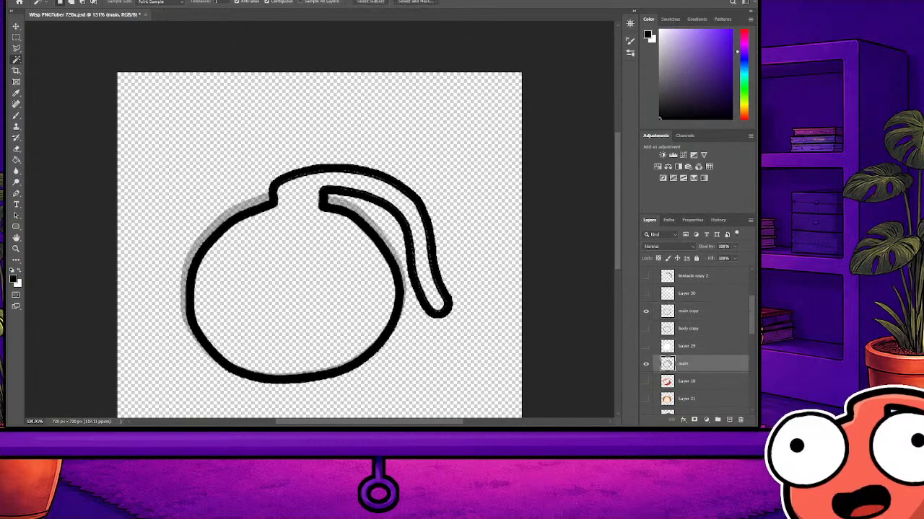
pyautogui.hotkey('ctrl', 't')
pyautogui.moveTo(186, 163); pyautogui.dragTo(178, 158)
pyautogui.press('Right')
pyautogui.press('Right')
pyautogui.press('Right')
pyautogui.press('Right')
pyautogui.press('Right')
pyautogui.press('Right')
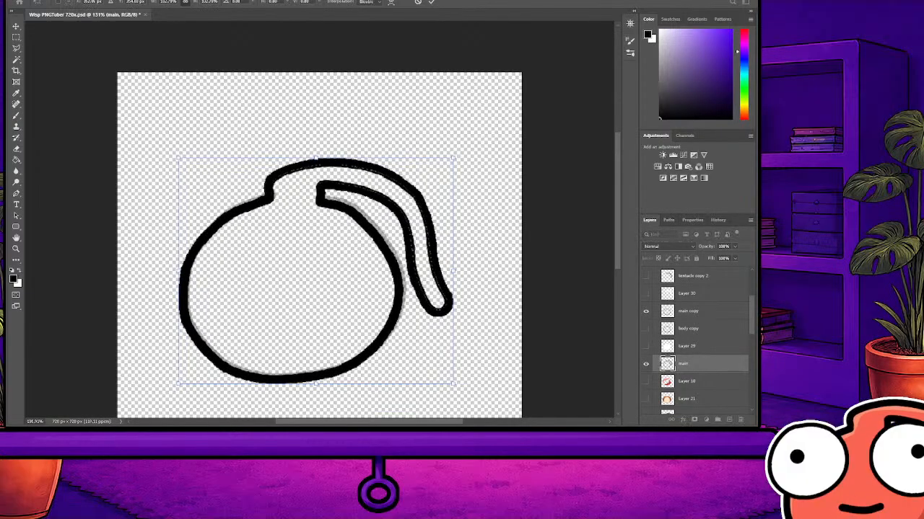
# Nudge the main outline into alignment with the main copy outline, apply the transform, and hide the main copy layer
pyautogui.press('Up')
pyautogui.press('Up')
pyautogui.press('Up')
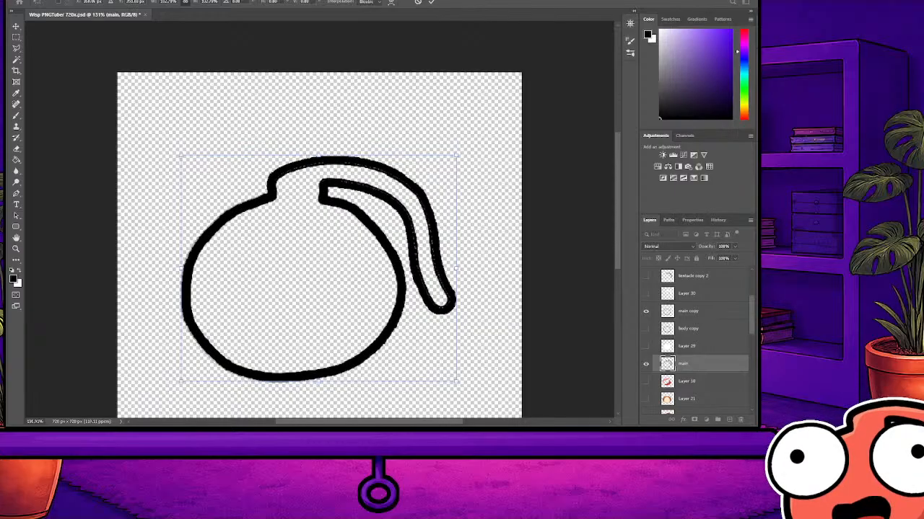
pyautogui.press('Return')
pyautogui.press('w')
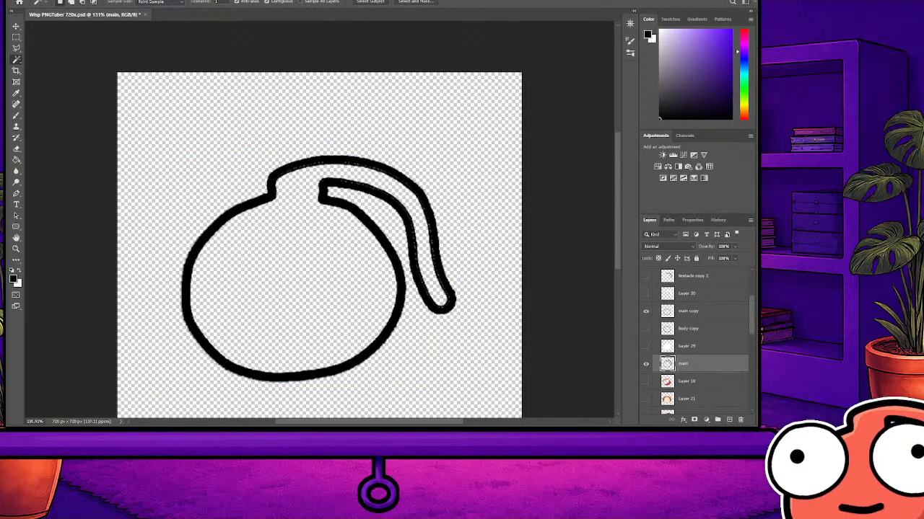
pyautogui.click(645, 311)
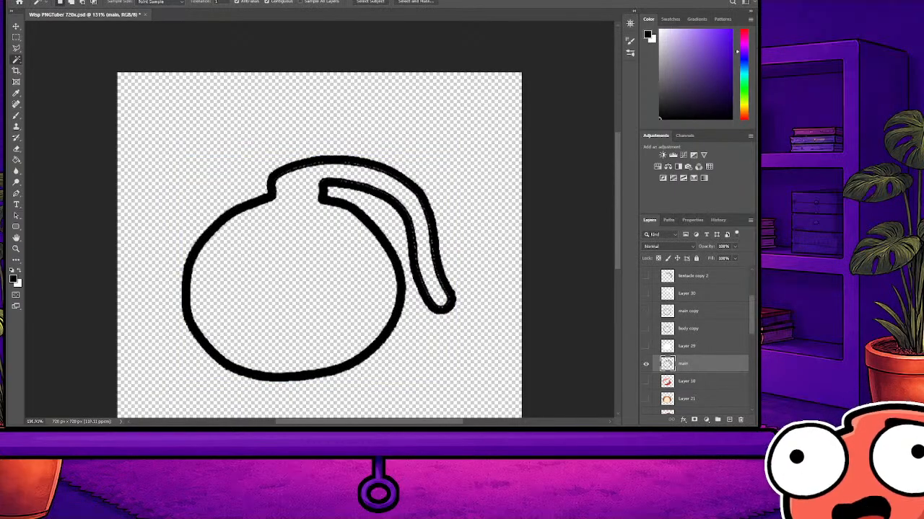
# Duplicate the main layer, place the duplicate beneath it, and merge the two into a single main layer
pyautogui.hotkey('ctrl', 'j')
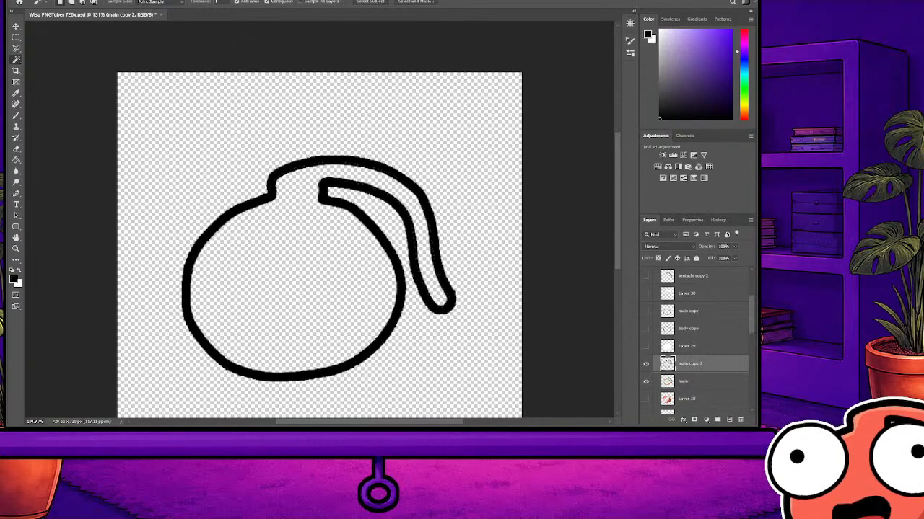
pyautogui.moveTo(690, 363); pyautogui.dragTo(690, 389)
pyautogui.keyDown('shift'); pyautogui.click(690, 364); pyautogui.keyUp('shift')
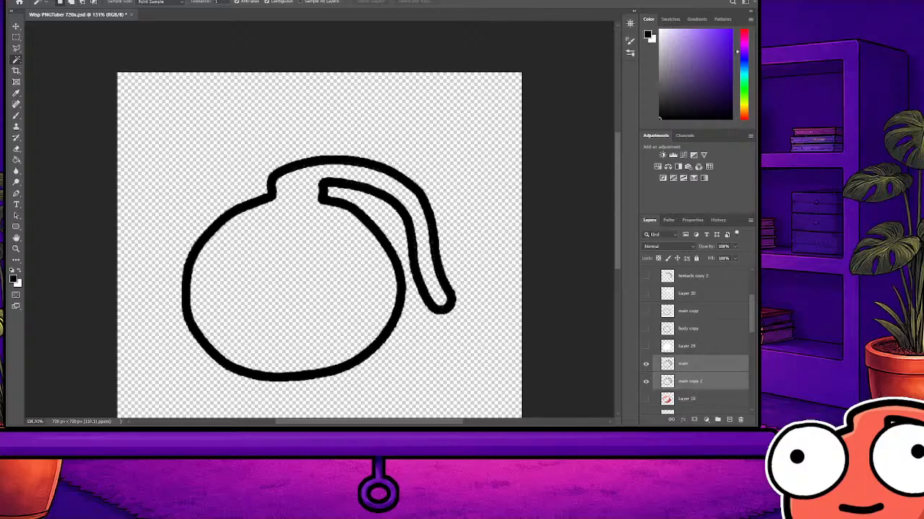
pyautogui.hotkey('ctrl', 'e')
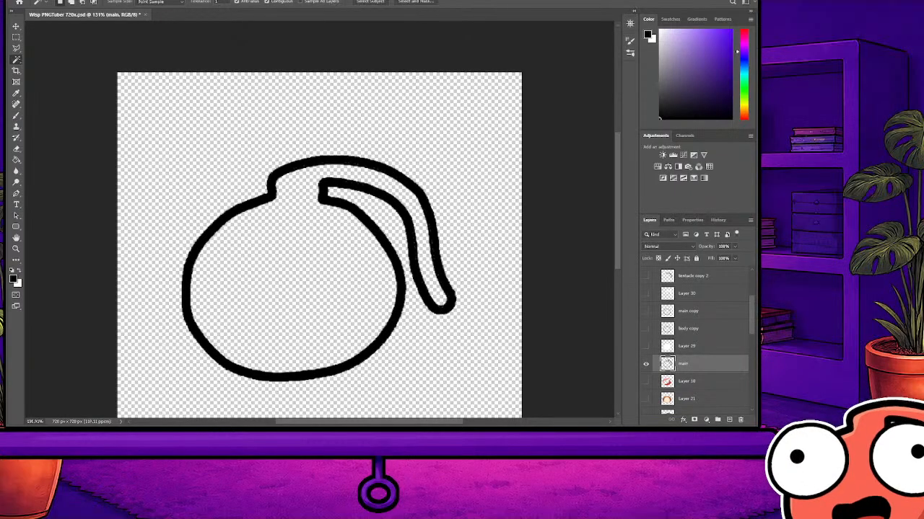
# Show tentacle copy 4 instead of tentacle copy 5 and select the transparent area around it with the Magic Wand
pyautogui.scroll(-3, 696, 339)
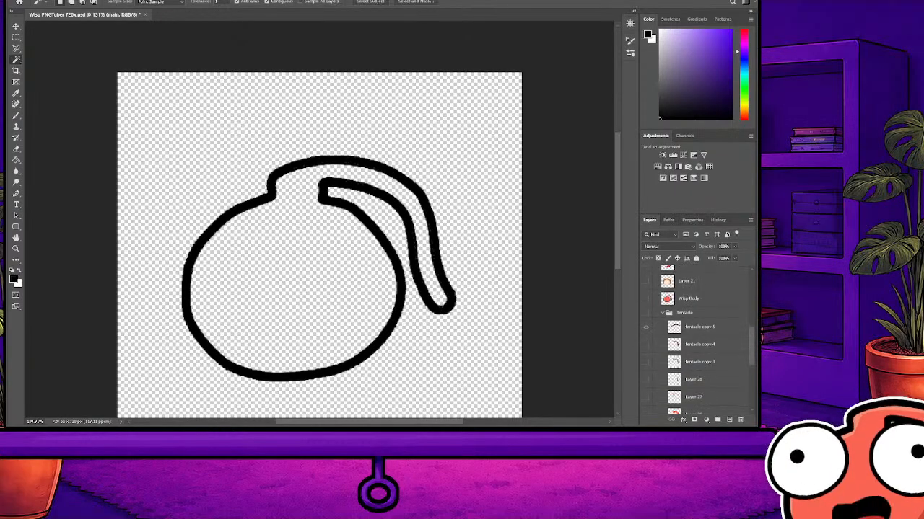
pyautogui.click(646, 345)
pyautogui.click(646, 327)
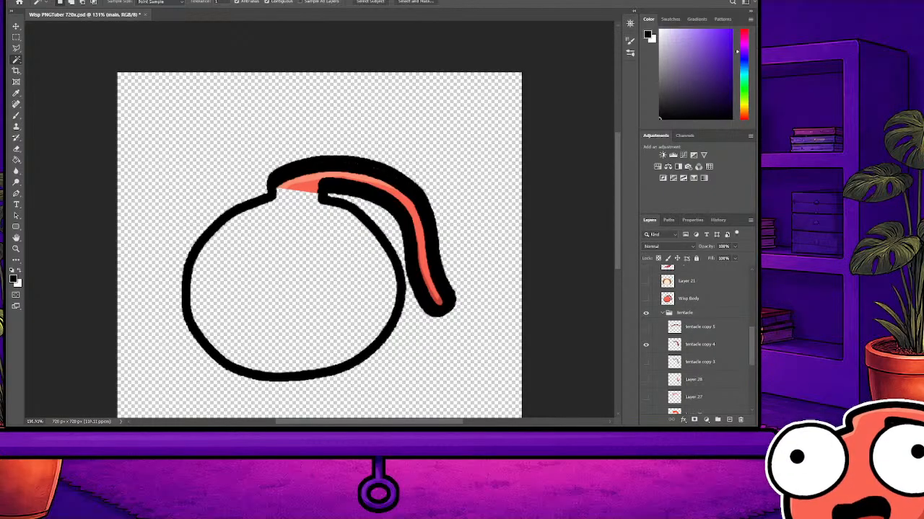
pyautogui.click(699, 345)
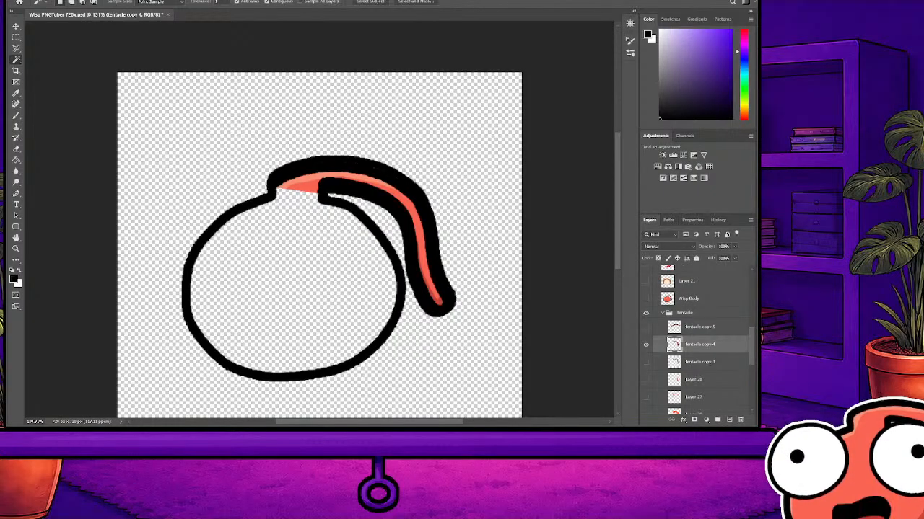
pyautogui.click(217, 129)
pyautogui.scroll(3, 695, 339)
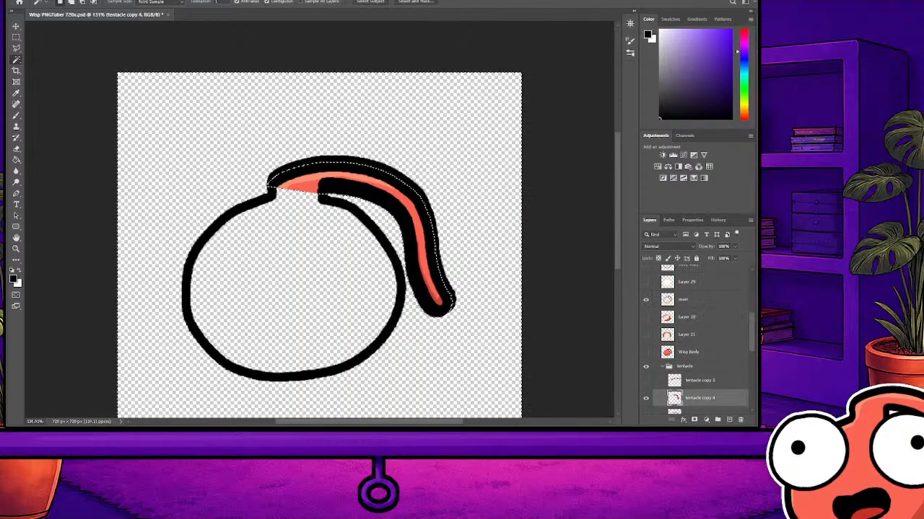
# Duplicate the main outline layer and hide the original main layer
pyautogui.click(699, 342)
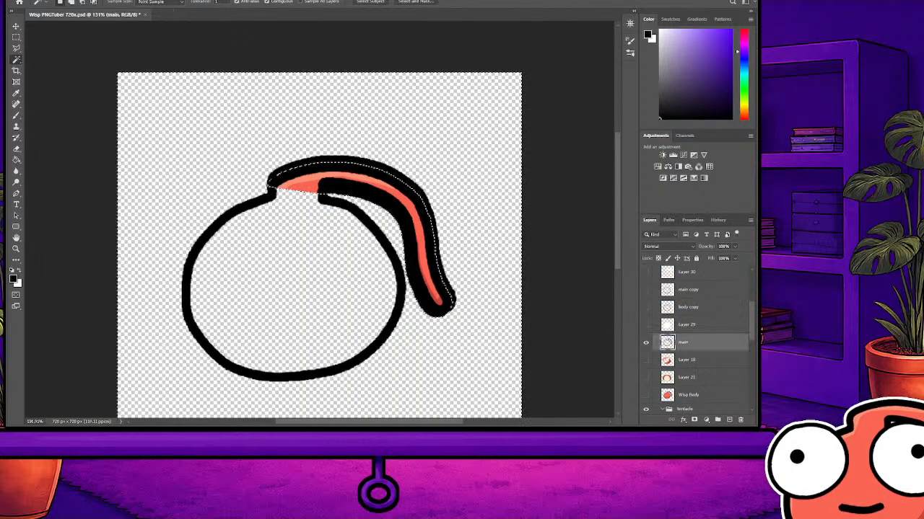
pyautogui.hotkey('ctrl', 'j')
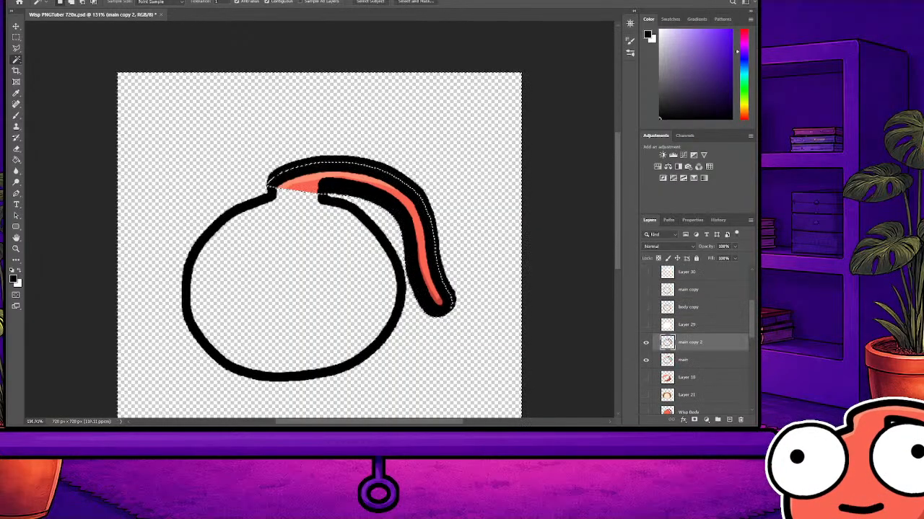
pyautogui.click(646, 360)
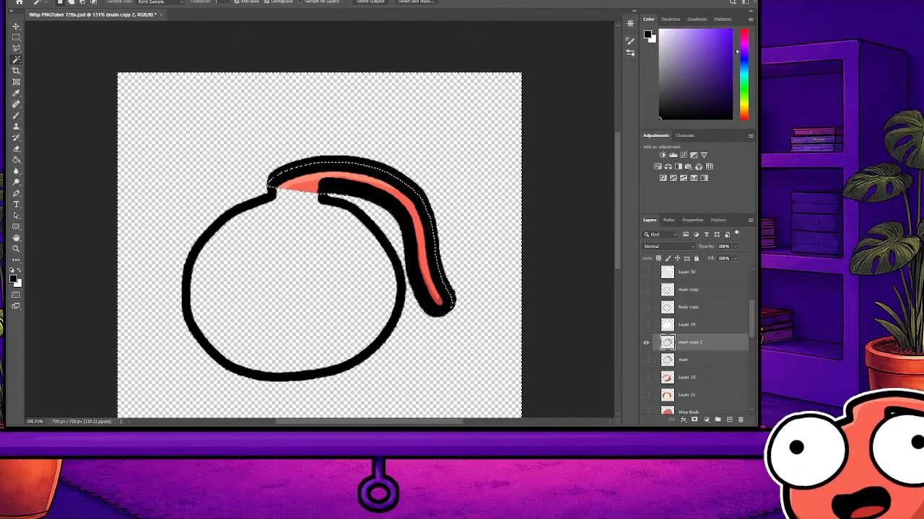
# Try deleting the selected area from main copy 2, undo it, and remove only the outline overlapping the tentacle before deselecting
pyautogui.hotkey('ctrl', 'shift', 'i')
pyautogui.press('Delete')
pyautogui.hotkey('ctrl', 'd')
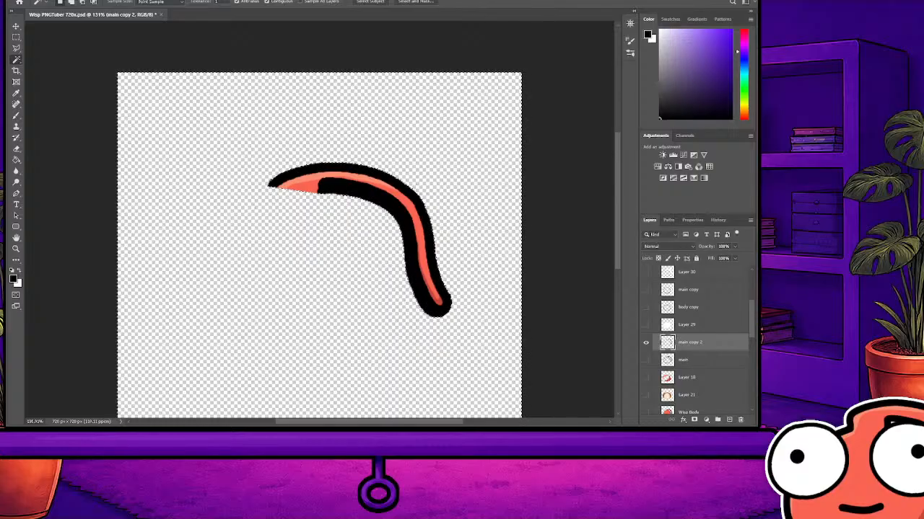
pyautogui.hotkey('ctrl', 'z')
pyautogui.hotkey('ctrl', 'z')
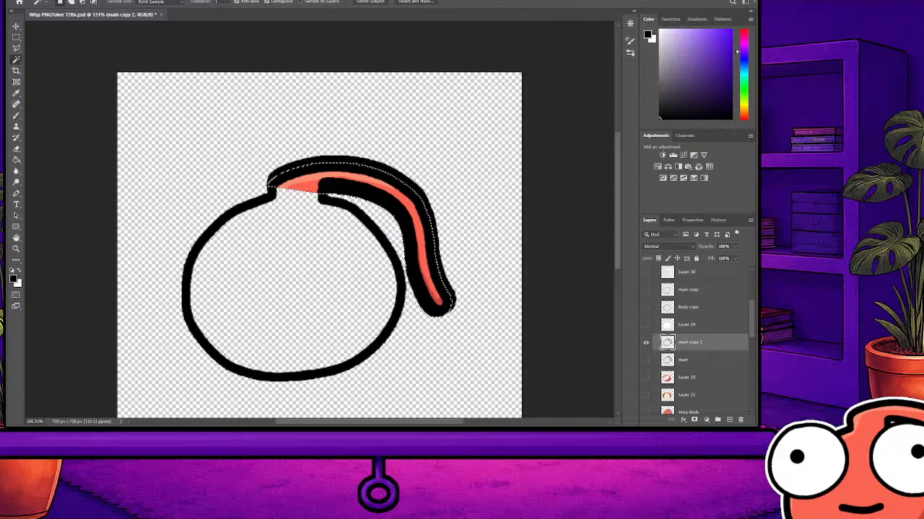
pyautogui.hotkey('ctrl', 'd')
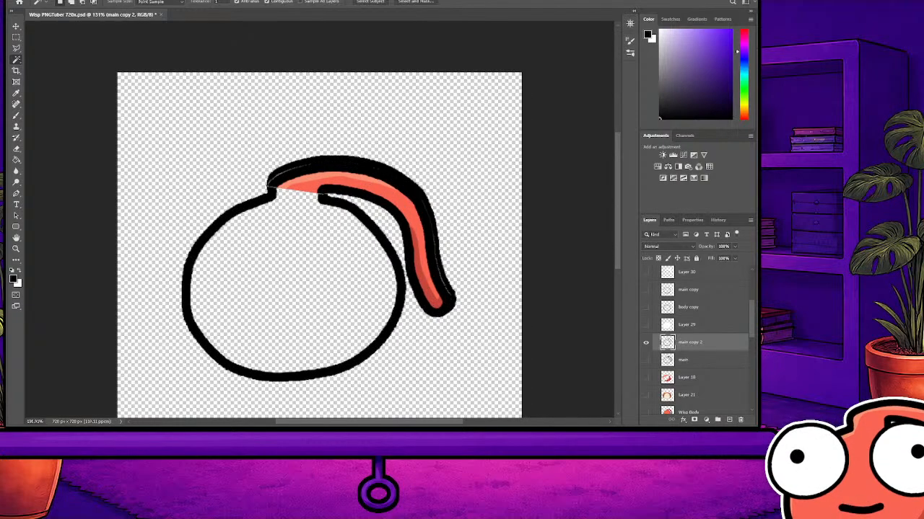
# Nudge tentacle copy 4 up and slightly right to fit the main outline, lowering its opacity for placement and restoring it to 100%
pyautogui.scroll(-3, 697, 339)
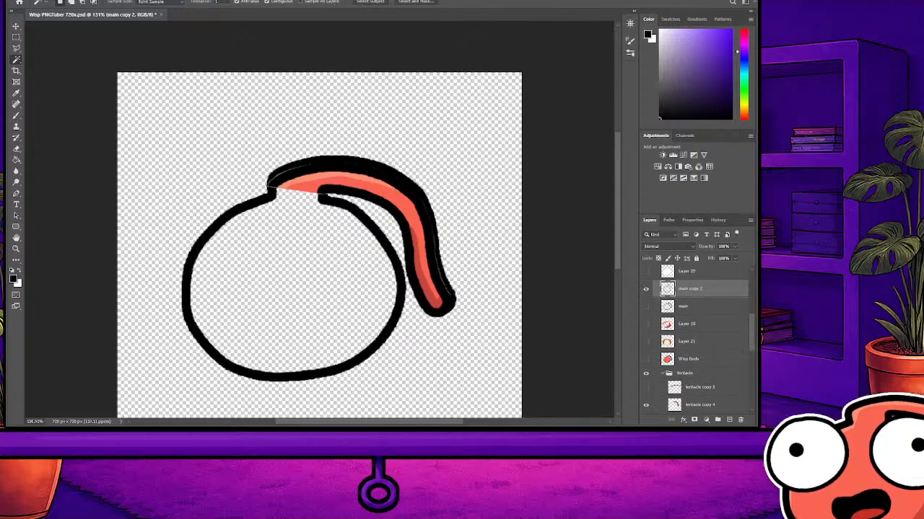
pyautogui.click(699, 351)
pyautogui.hotkey('ctrl', 't')
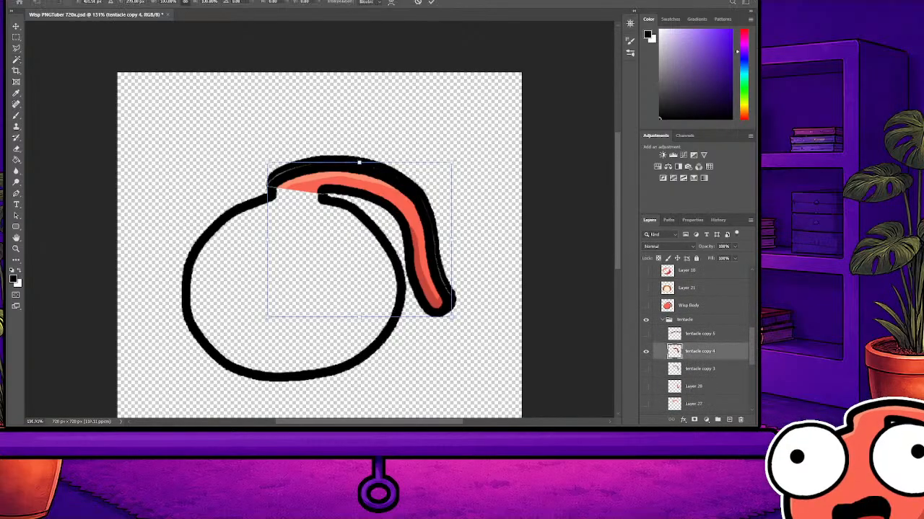
pyautogui.moveTo(705, 246); pyautogui.dragTo(683, 246)
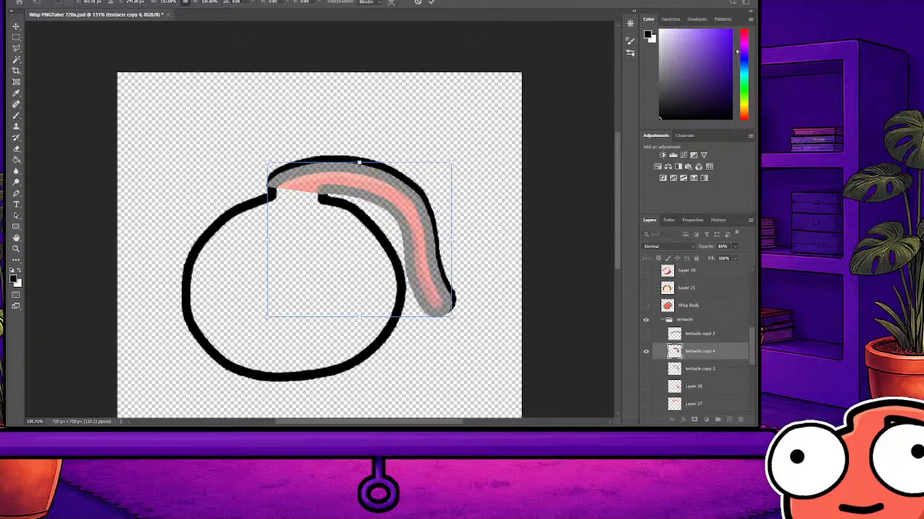
pyautogui.press('Up')
pyautogui.press('Up')
pyautogui.press('Up')
pyautogui.press('Up')
pyautogui.press('Up')
pyautogui.press('Up')
pyautogui.press('Up')
pyautogui.press('Up')
pyautogui.press('Up')
pyautogui.press('Up')
pyautogui.press('Up')
pyautogui.press('Up')
pyautogui.press('Up')
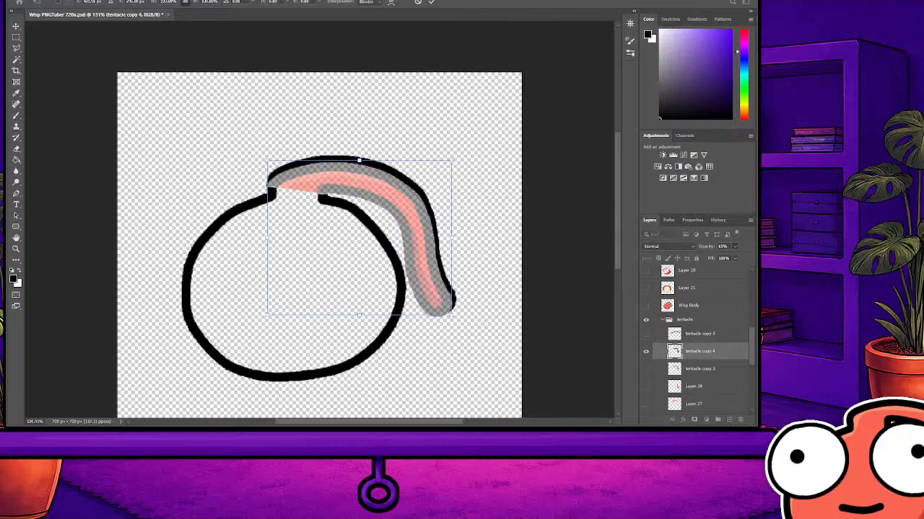
pyautogui.press('Up')
pyautogui.press('Up')
pyautogui.press('Up')
pyautogui.press('Up')
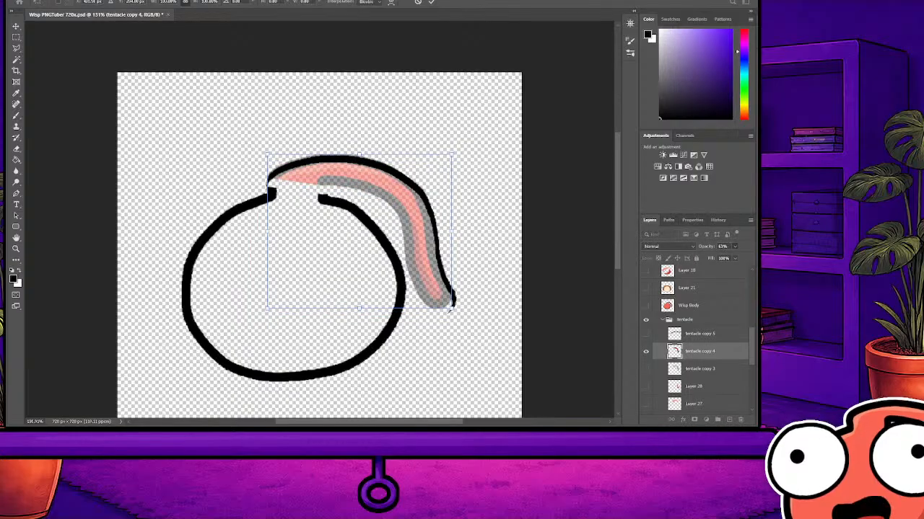
pyautogui.press('Down')
pyautogui.press('Right')
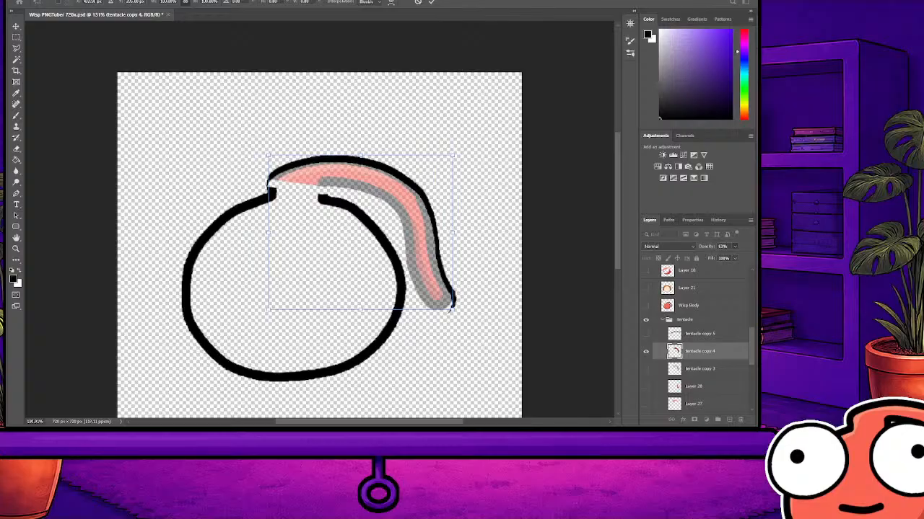
pyautogui.press('Return')
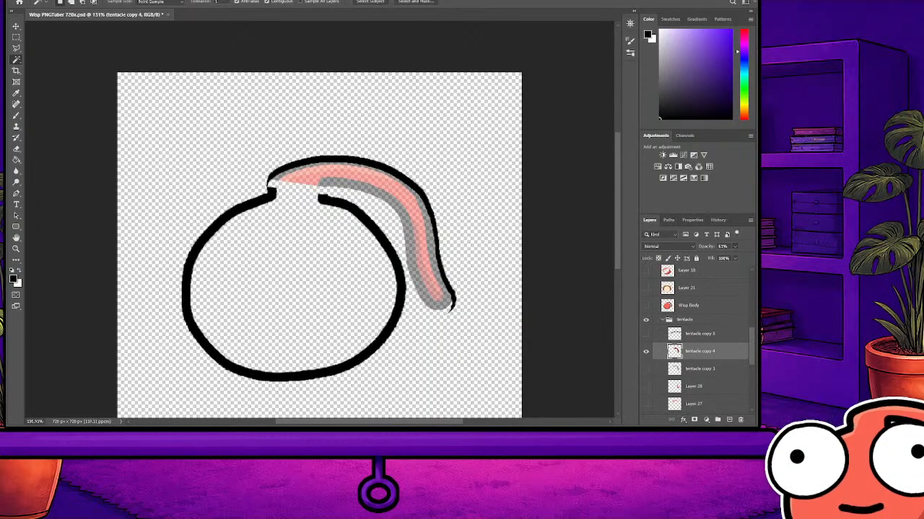
pyautogui.press('0')
# Replace the main copy 2 layer with a fresh duplicate of the main layer and make the new copy visible
pyautogui.scroll(3, 696, 339)
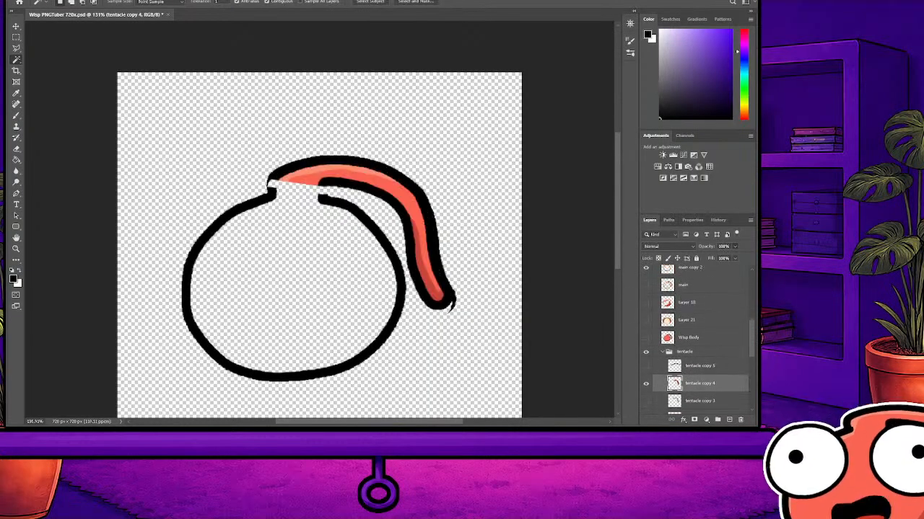
pyautogui.click(700, 310)
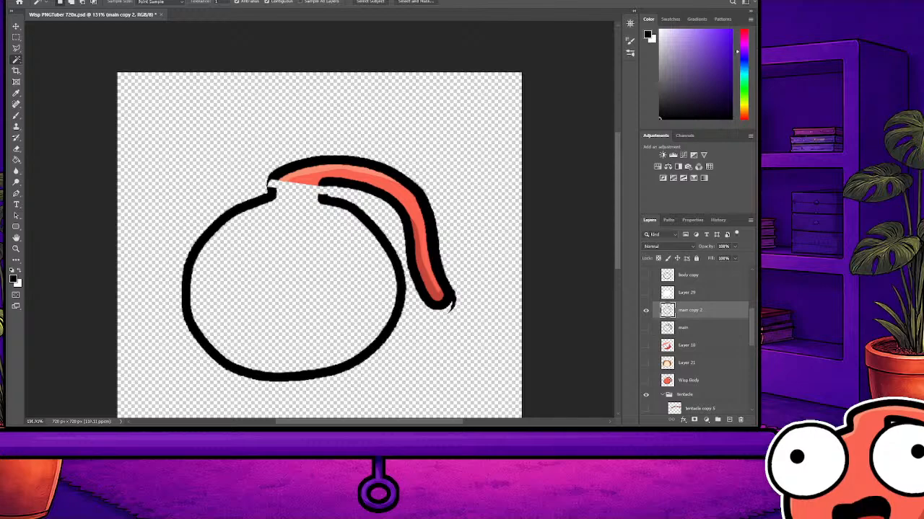
pyautogui.click(700, 328)
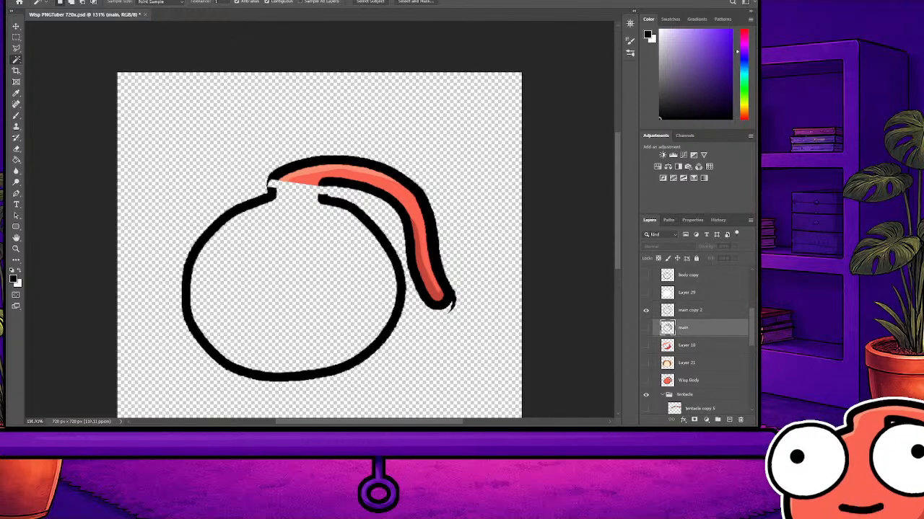
pyautogui.hotkey('ctrl', 'j')
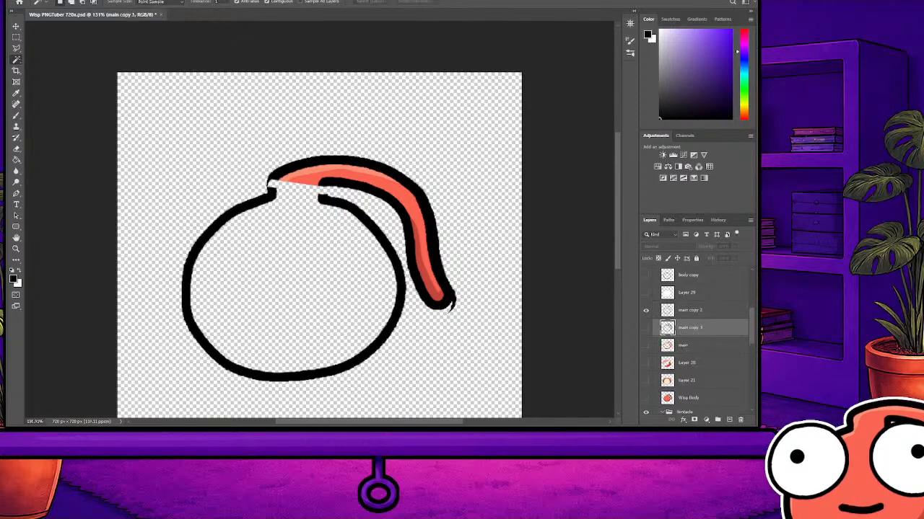
pyautogui.click(700, 311)
pyautogui.press('Delete')
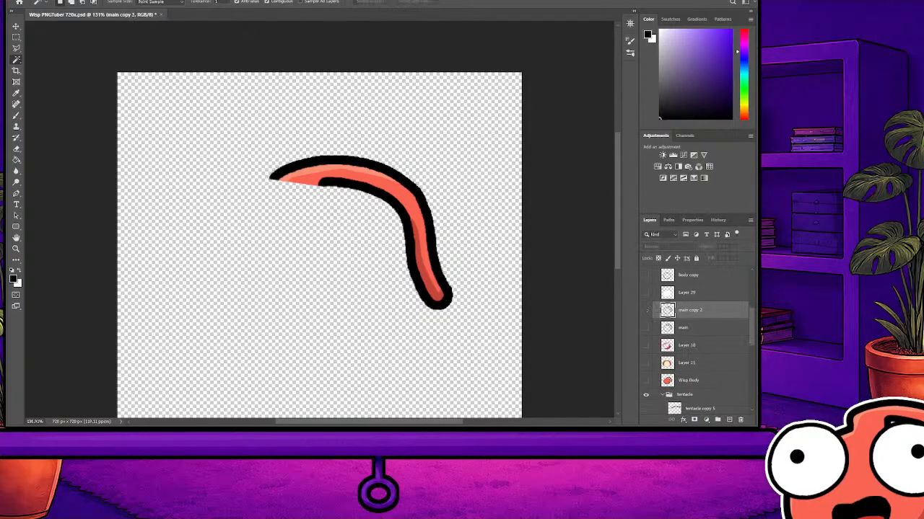
pyautogui.click(646, 310)
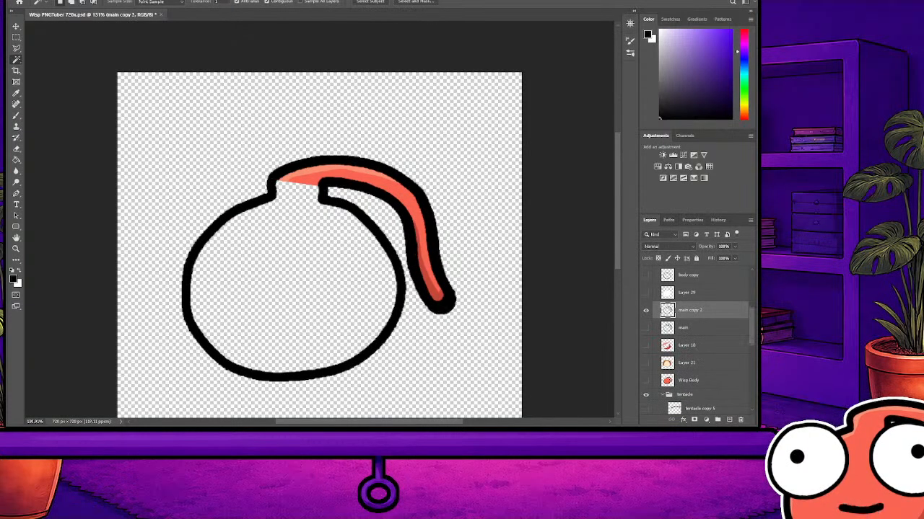
pyautogui.click(646, 310)
pyautogui.click(646, 310)
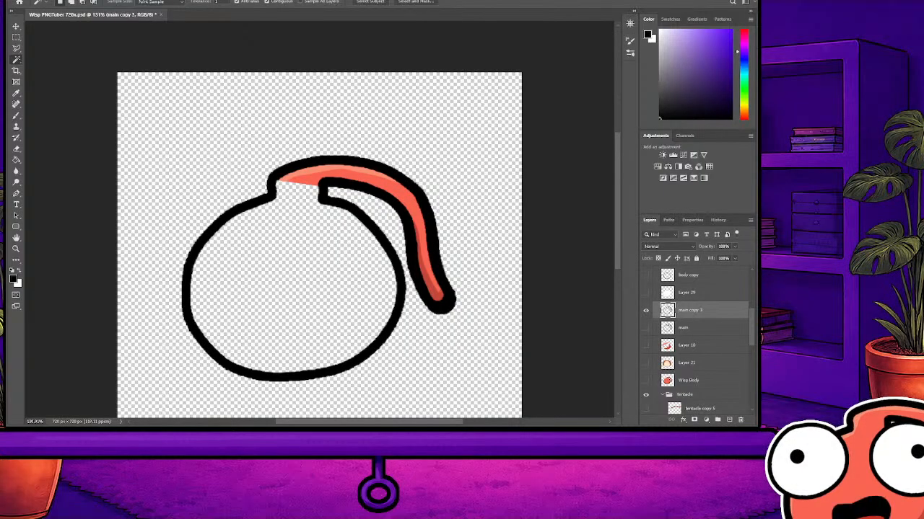
# Trace a polygonal lasso selection around the tentacle on main copy 3, delete its outline from the neck opening outward, and deselect
pyautogui.press('m')
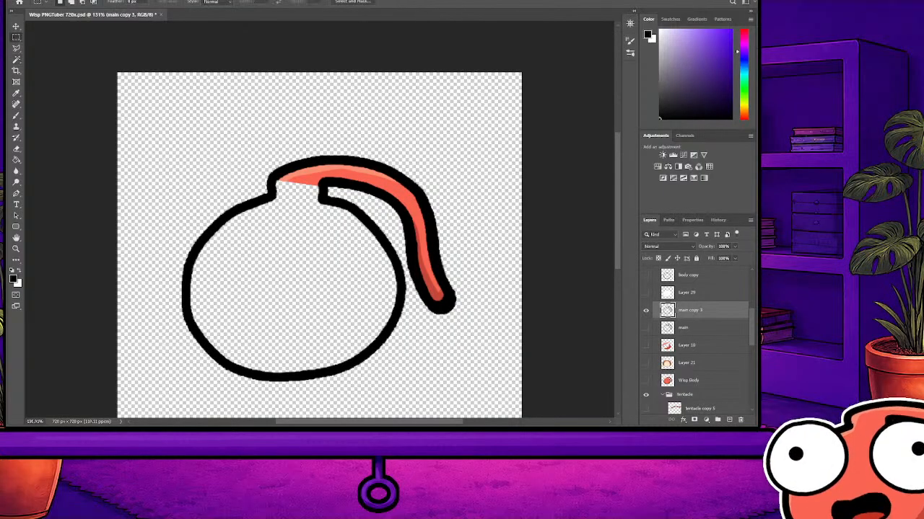
pyautogui.press('l')
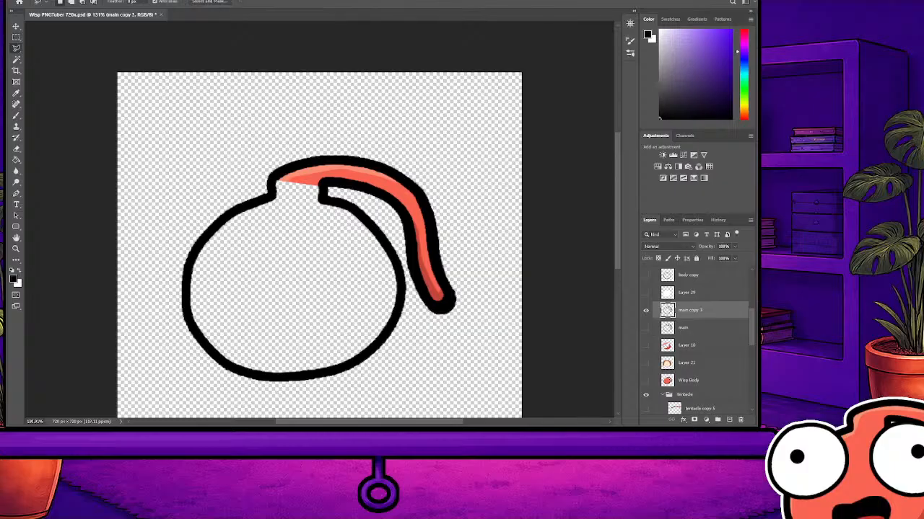
pyautogui.hscroll(-1, 347, 190)
pyautogui.scroll(5, 347, 189)
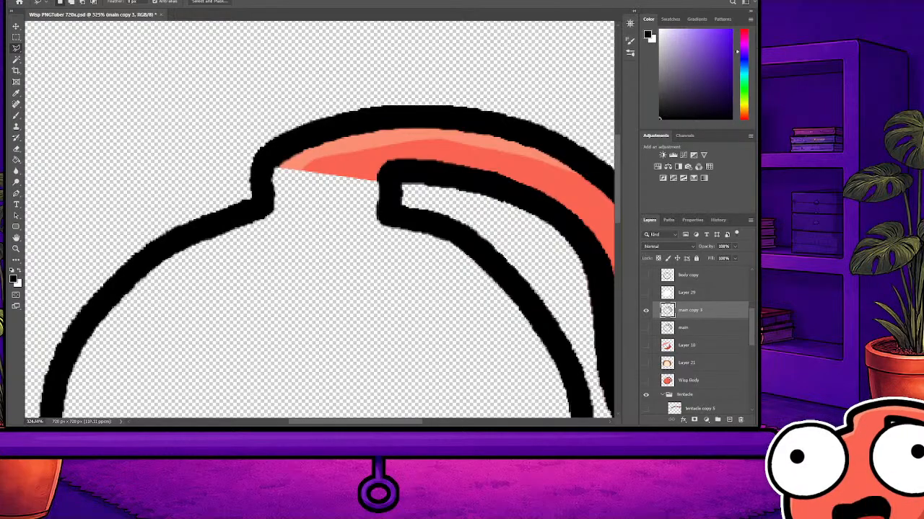
pyautogui.click(273, 139)
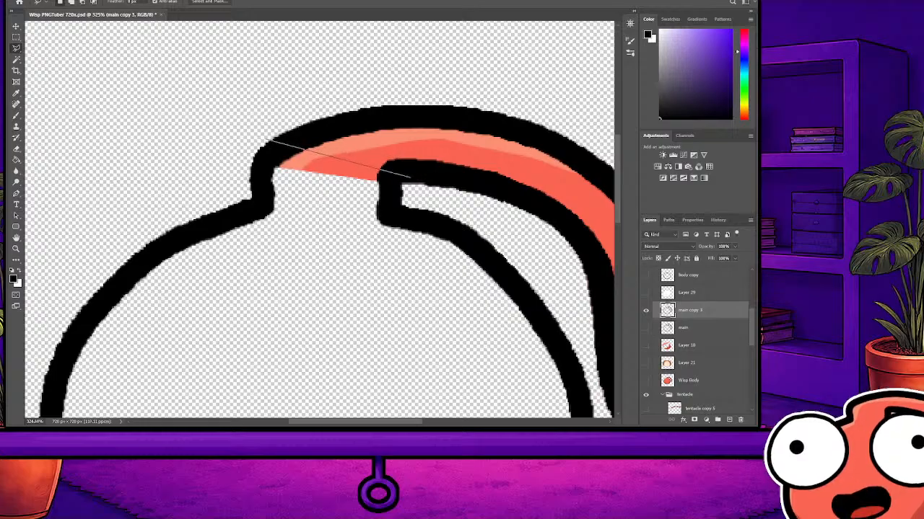
pyautogui.click(397, 160)
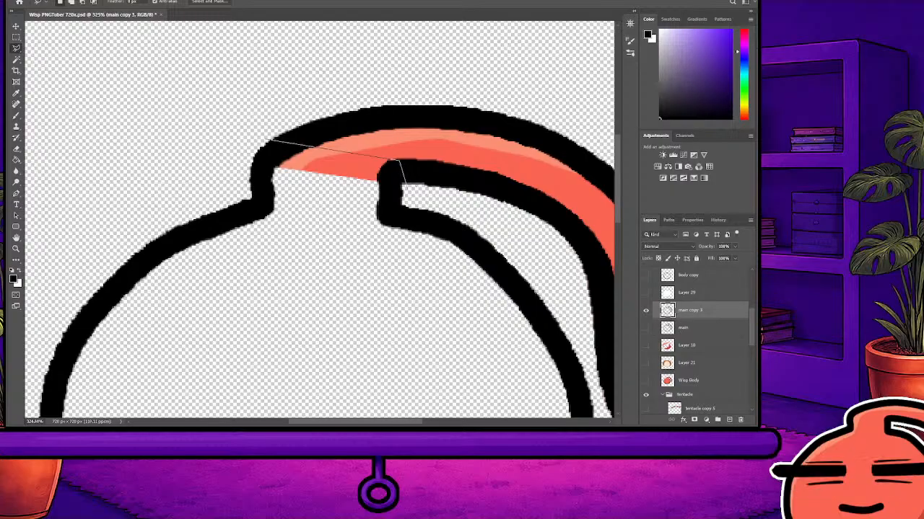
pyautogui.click(402, 186)
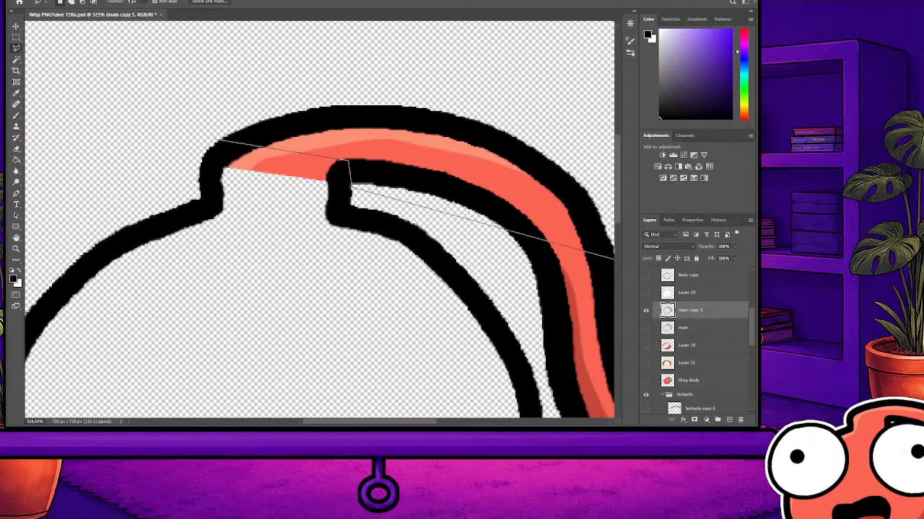
pyautogui.click(213, 254)
pyautogui.scroll(-3, 217, 252)
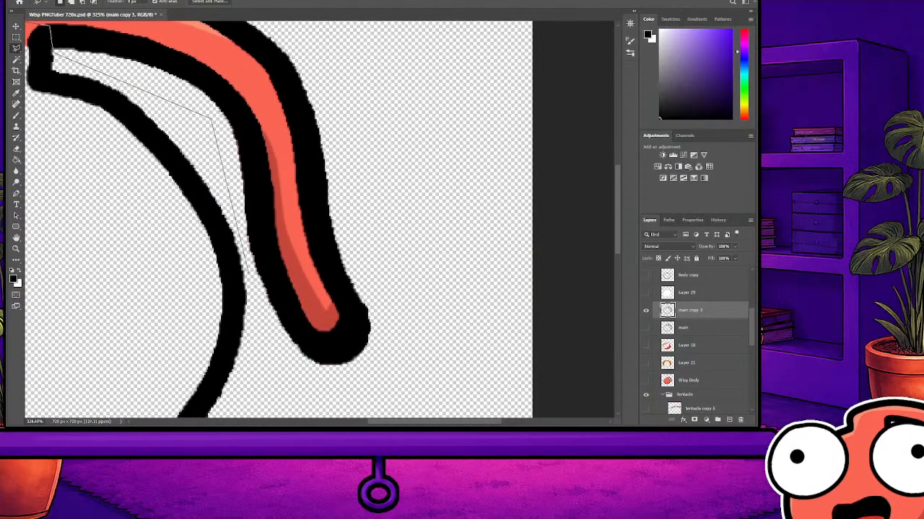
pyautogui.click(249, 302)
pyautogui.click(277, 354)
pyautogui.click(314, 377)
pyautogui.click(369, 381)
pyautogui.click(404, 346)
pyautogui.click(406, 287)
pyautogui.click(367, 213)
pyautogui.scroll(4, 364, 210)
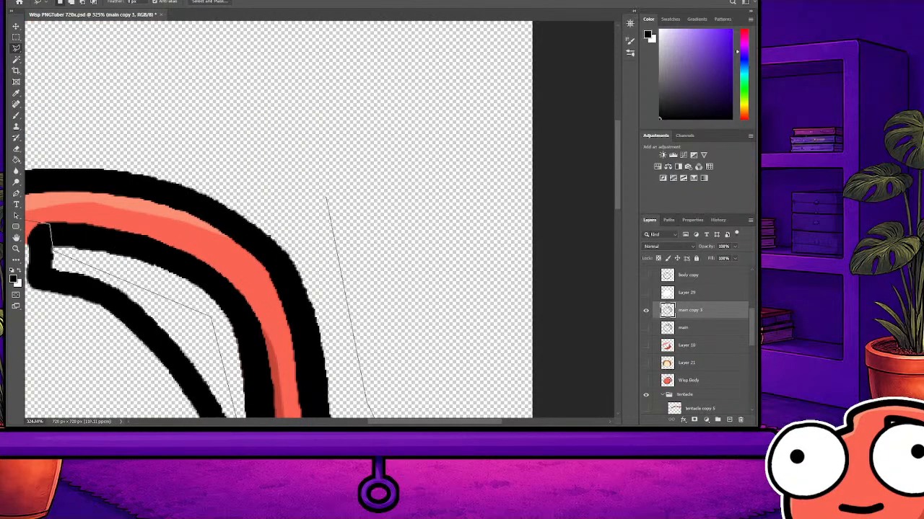
pyautogui.click(320, 202)
pyautogui.click(252, 173)
pyautogui.click(206, 134)
pyautogui.click(238, 128)
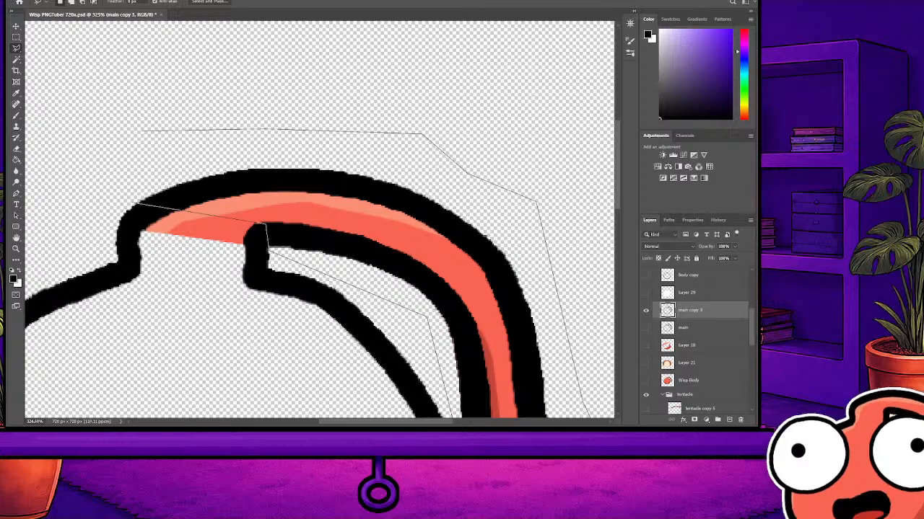
pyautogui.click(123, 133)
pyautogui.click(138, 204)
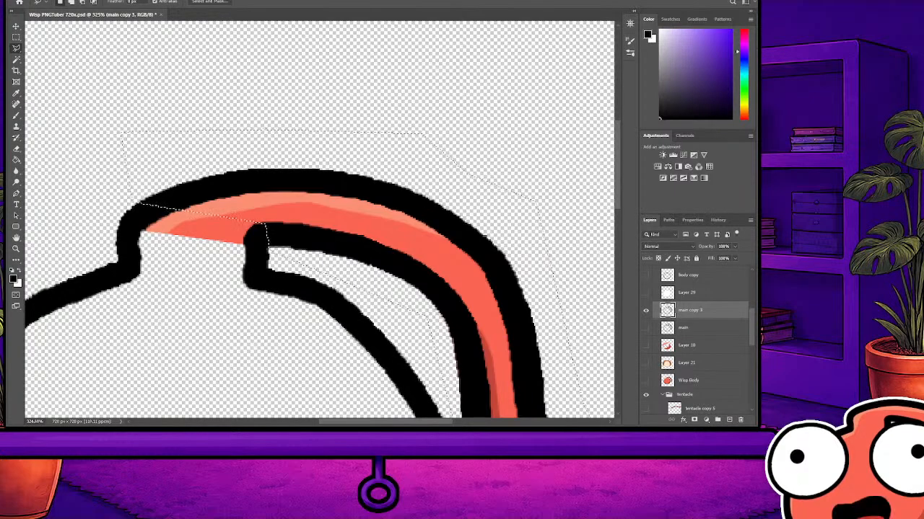
pyautogui.press('Delete')
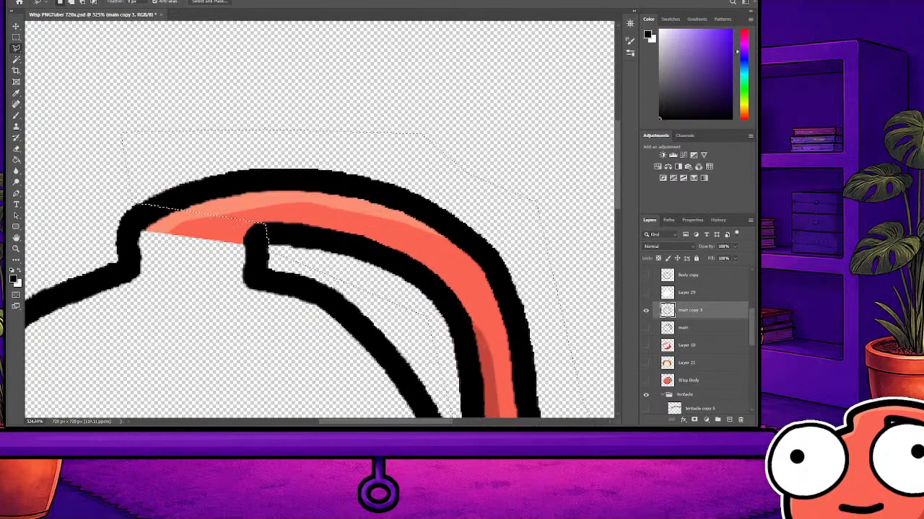
pyautogui.press('w')
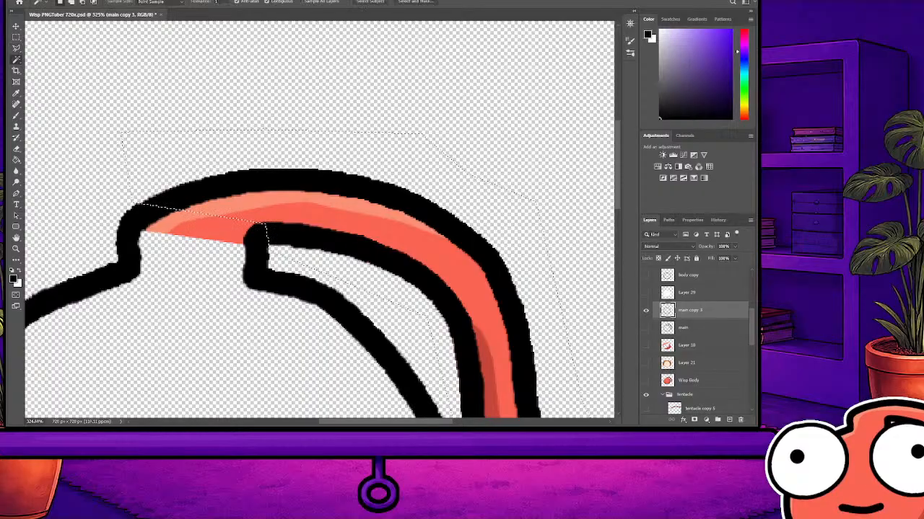
pyautogui.hotkey('ctrl', 'd')
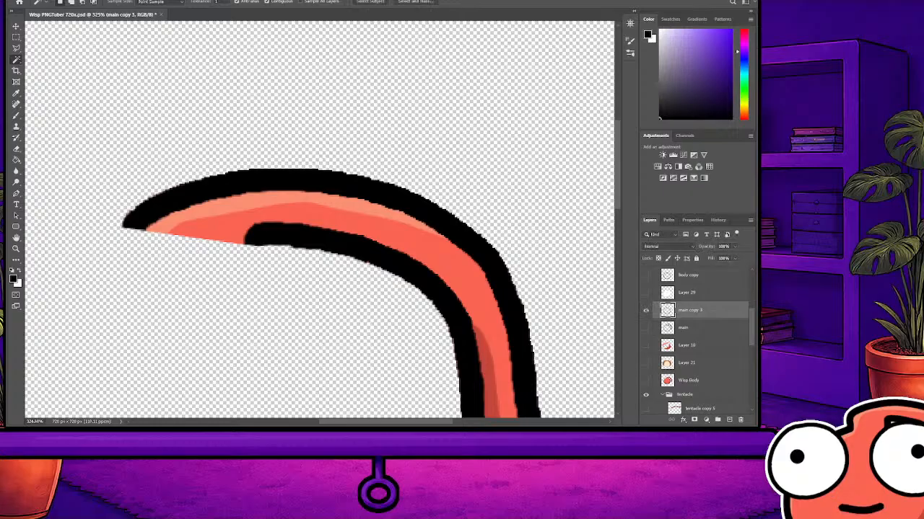
# Hide the tentacle copy 4 layer and make the coloured layers in the body group visible under the outline
pyautogui.scroll(-3, 696, 339)
pyautogui.click(646, 362)
pyautogui.scroll(-2, 354, 275)
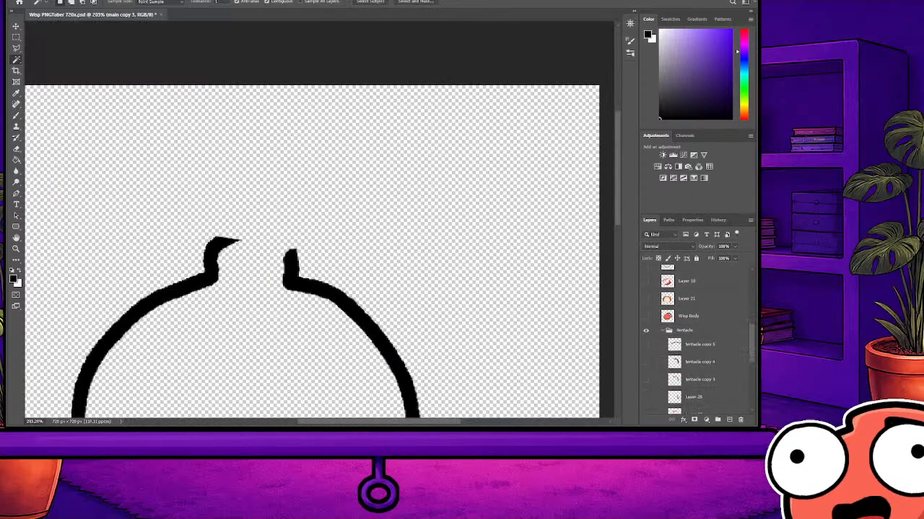
pyautogui.hotkey('ctrl', '0')
pyautogui.scroll(-5, 696, 339)
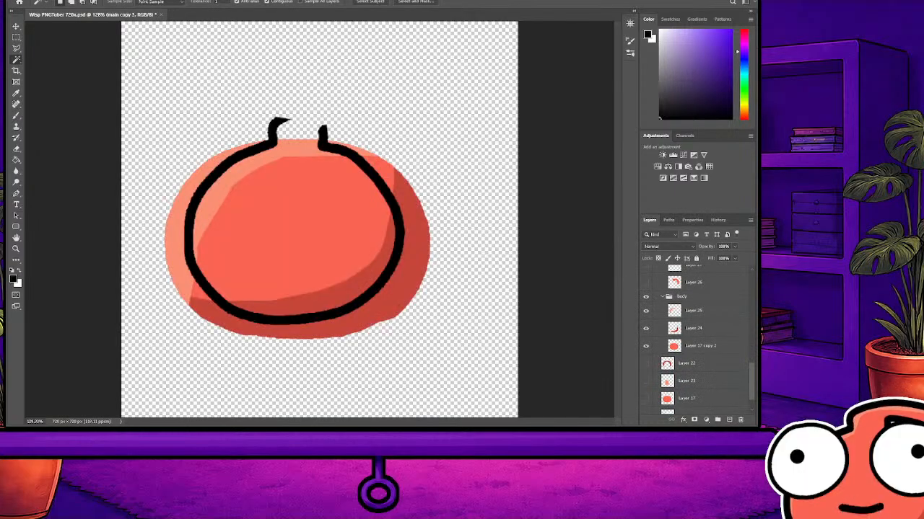
# Duplicate Layer 25, Layer 24 and Layer 17 copy 2, hide the originals, and merge the copies into one layer
pyautogui.click(693, 311)
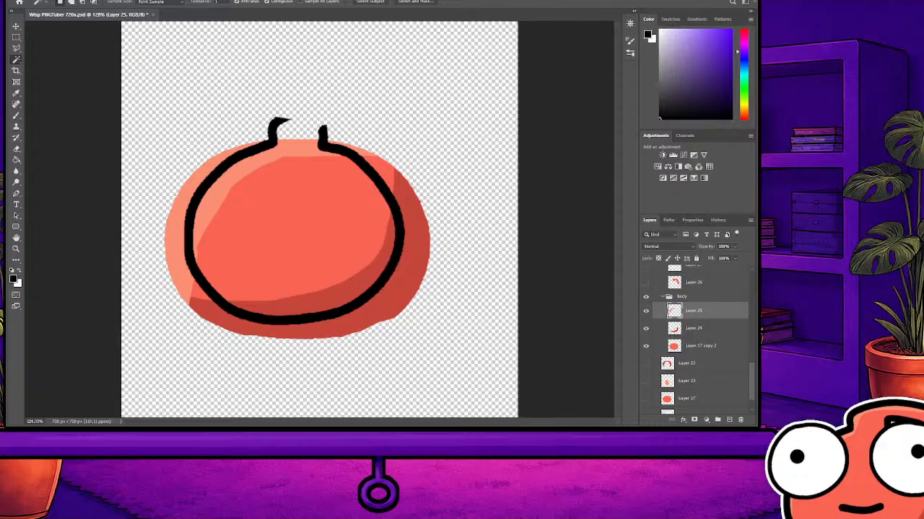
pyautogui.keyDown('shift'); pyautogui.click(700, 346); pyautogui.keyUp('shift')
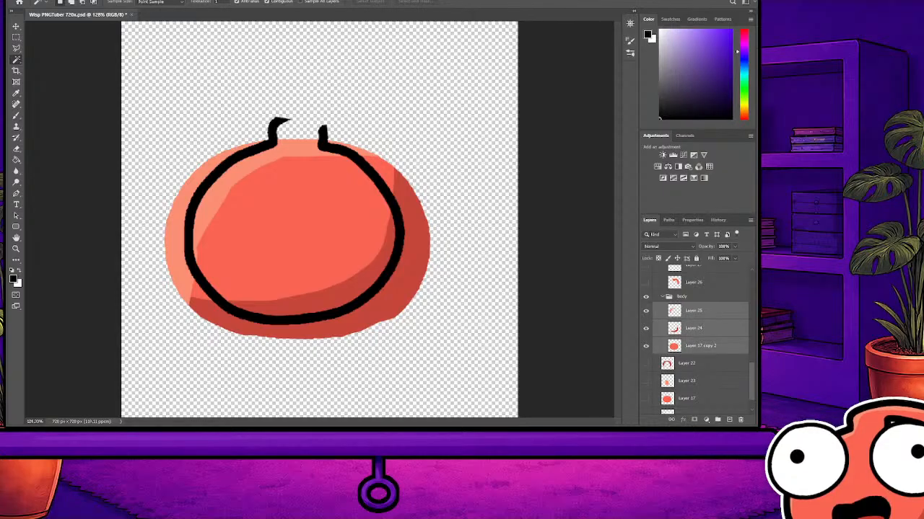
pyautogui.hotkey('ctrl', 'j')
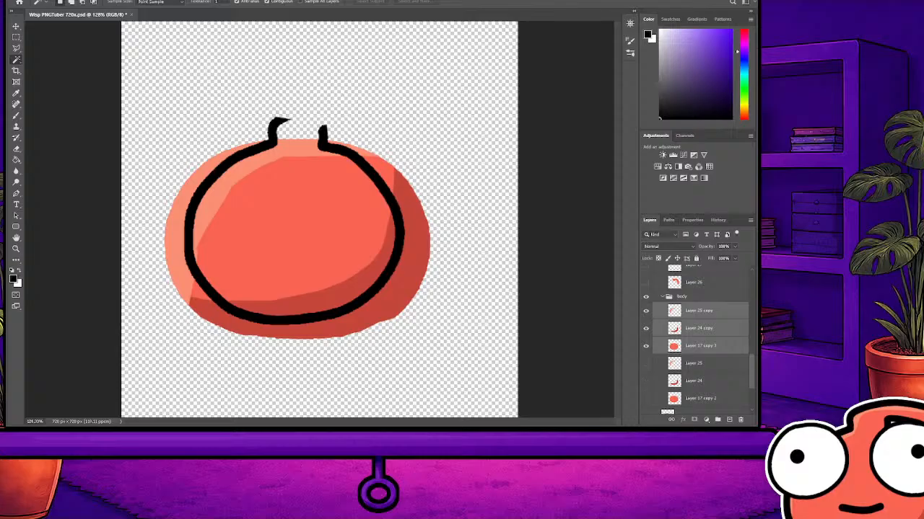
pyautogui.hotkey('ctrl', 'e')
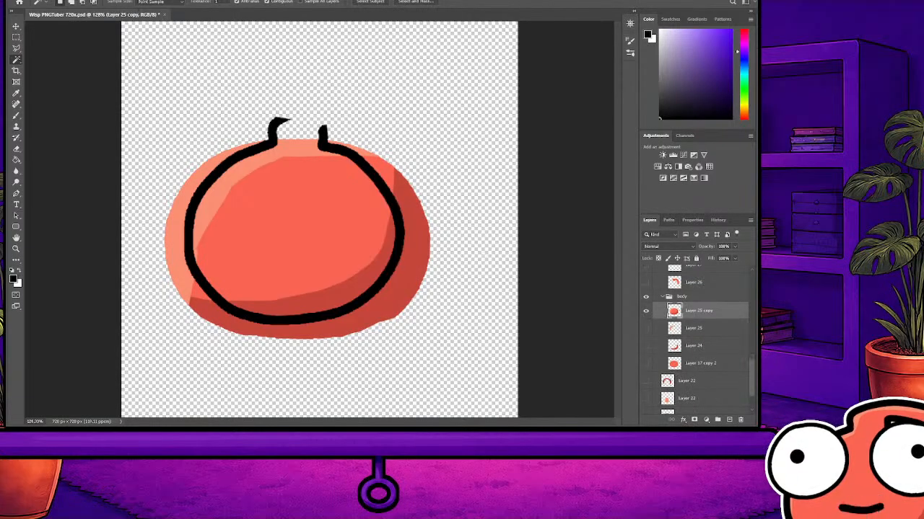
pyautogui.hotkey('ctrl', 't')
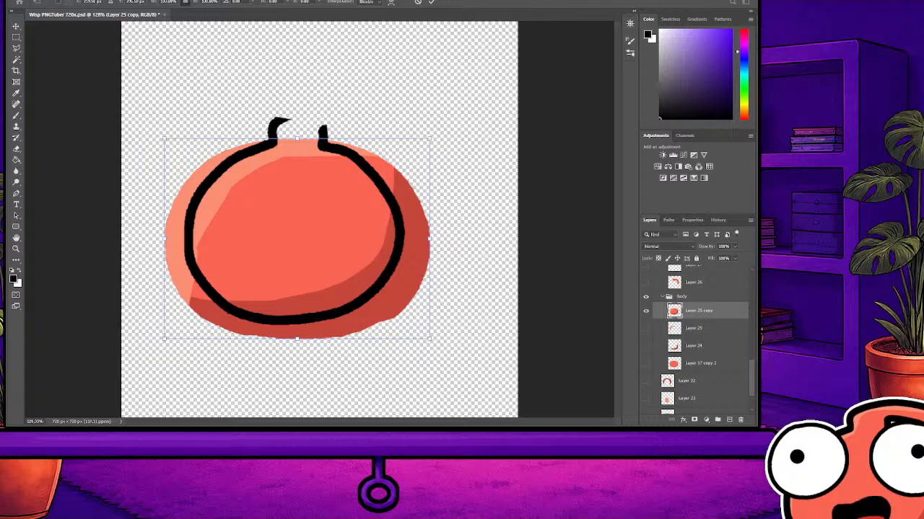
pyautogui.moveTo(296, 238); pyautogui.dragTo(294, 235)
pyautogui.moveTo(294, 136); pyautogui.dragTo(295, 115)
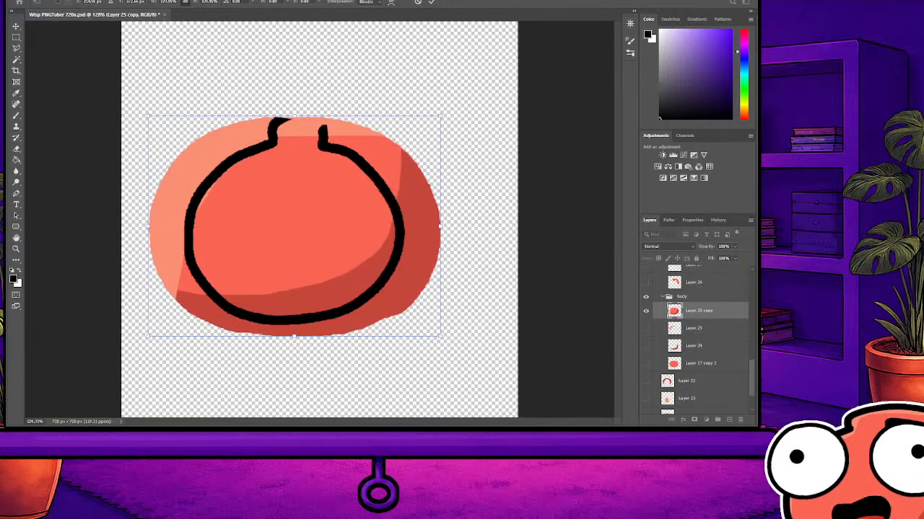
pyautogui.moveTo(450, 110); pyautogui.dragTo(435, 93)
pyautogui.moveTo(303, 231); pyautogui.dragTo(309, 230)
pyautogui.press('Escape')
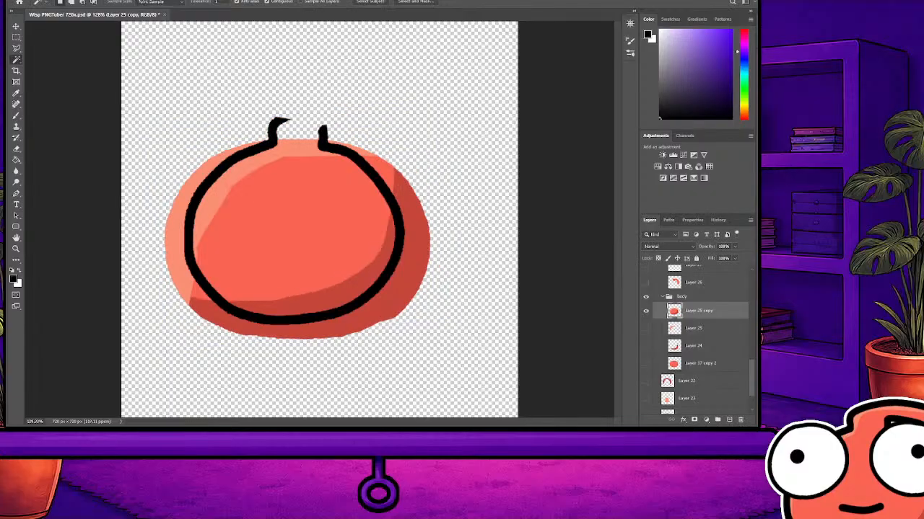
# Scale the merged body colour layer proportionally to about 112% and shift it slightly right and down behind the outline
pyautogui.hotkey('ctrl', 't')
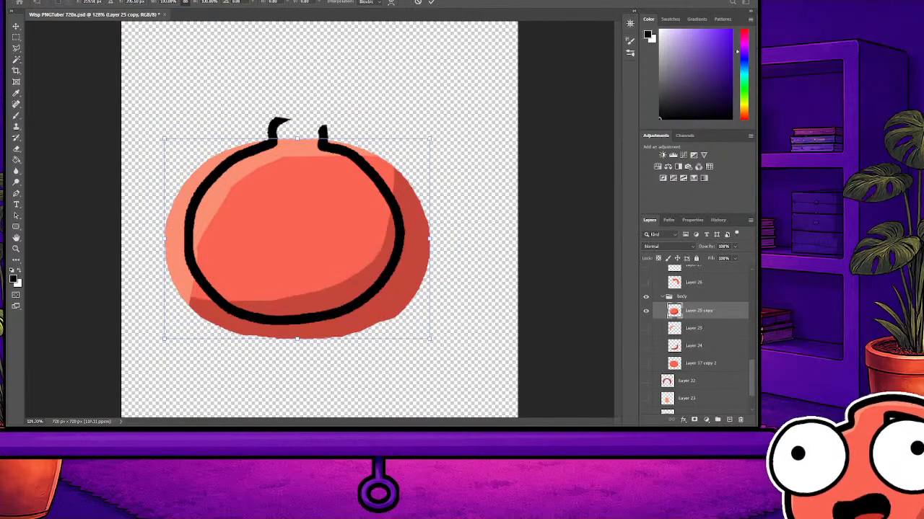
pyautogui.moveTo(297, 138); pyautogui.dragTo(297, 121)
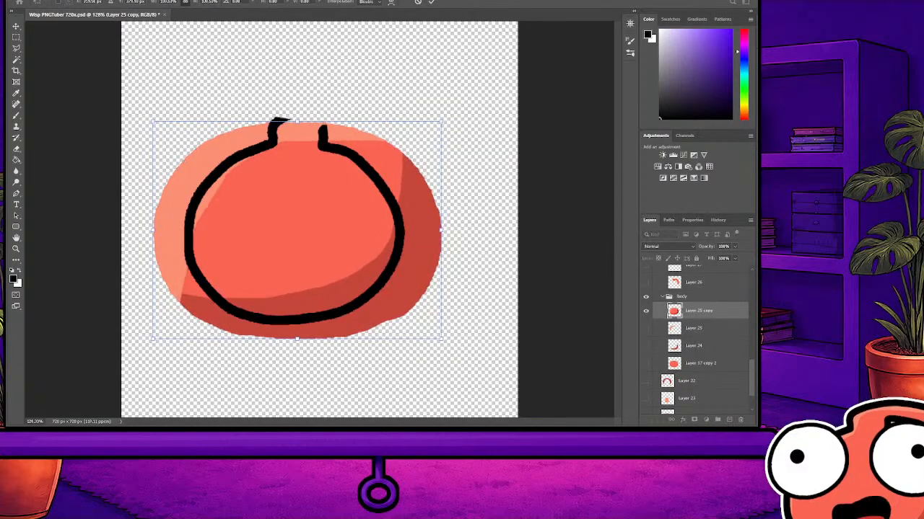
pyautogui.moveTo(296, 230); pyautogui.dragTo(304, 235)
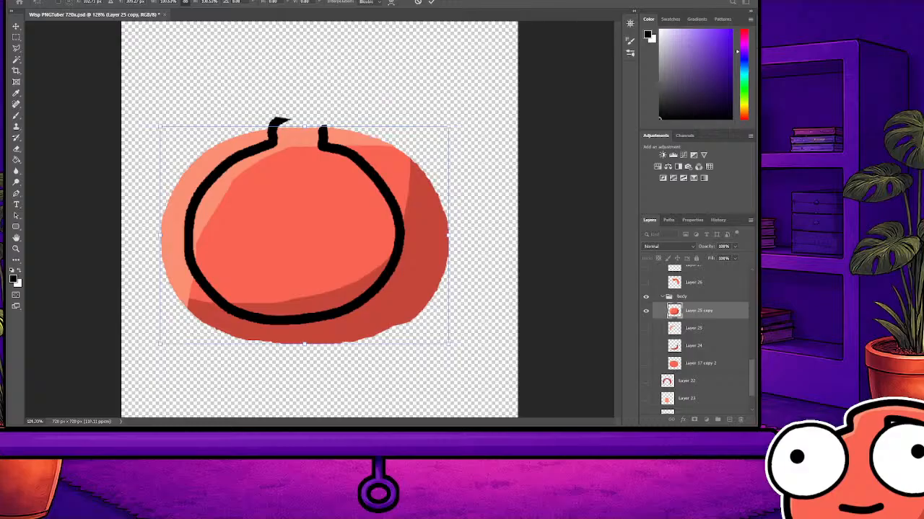
pyautogui.moveTo(304, 127); pyautogui.dragTo(305, 120)
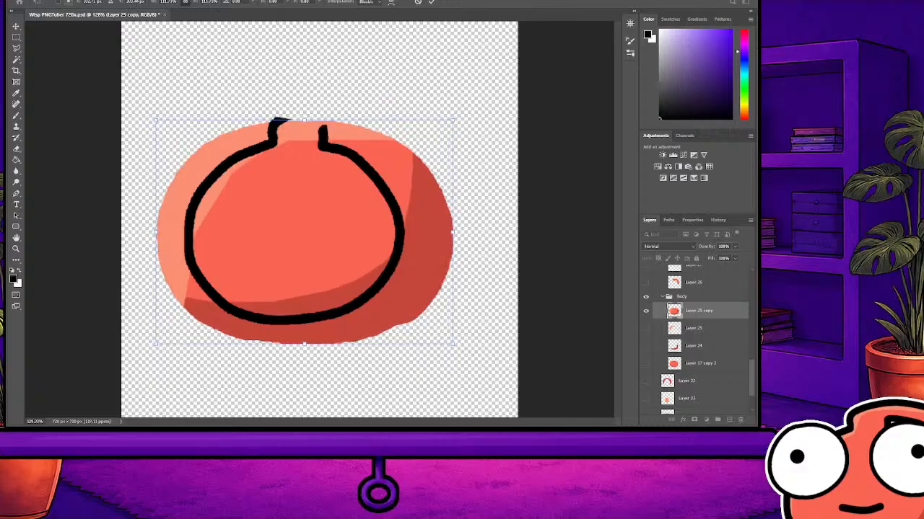
pyautogui.press('Return')
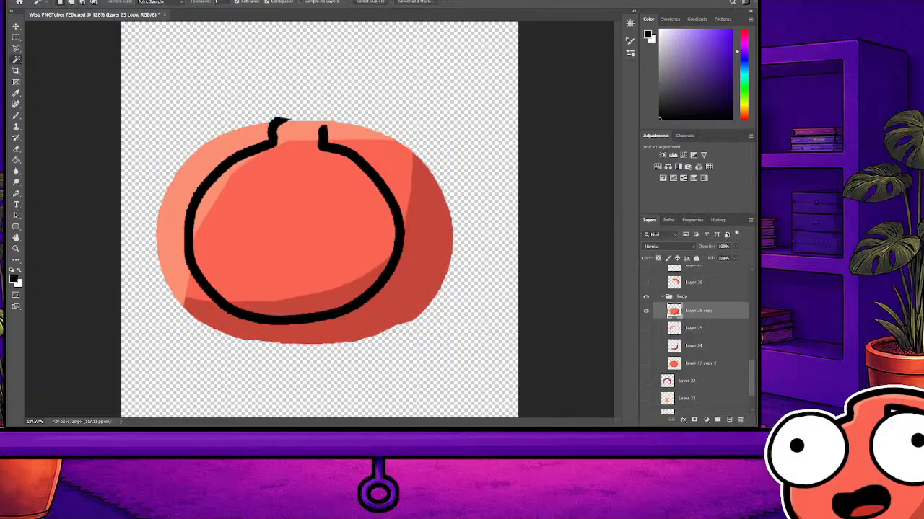
# Select the body colour shape, repaint its upper highlight around the neck opening with sampled red and light coral, and deselect
pyautogui.press('i')
pyautogui.click(265, 245)
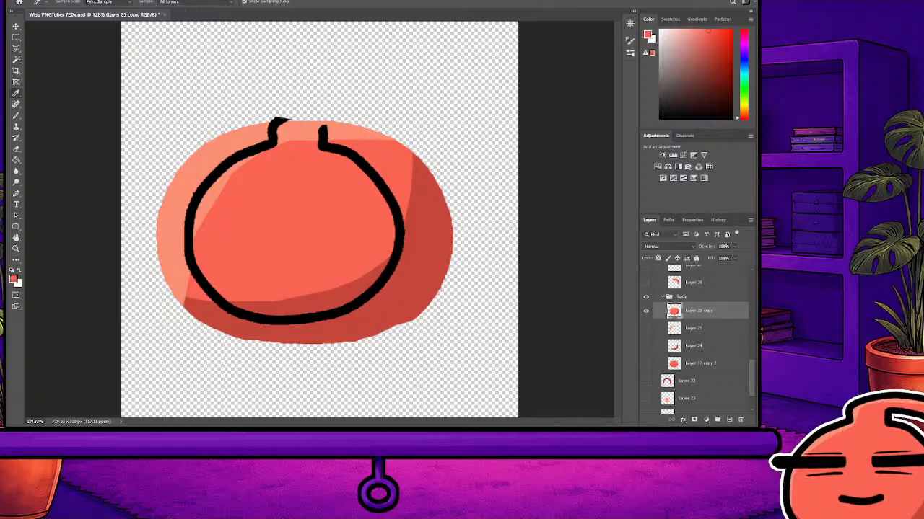
pyautogui.press('w')
pyautogui.click(216, 94)
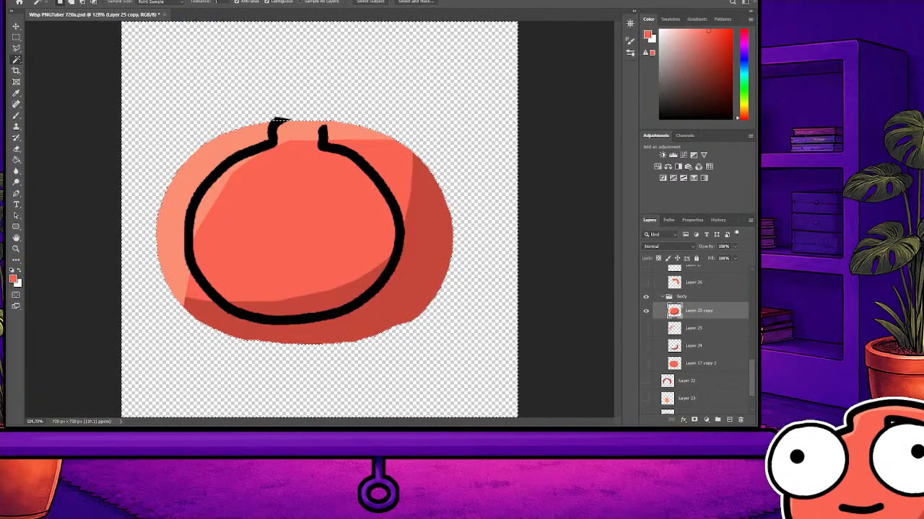
pyautogui.press('b')
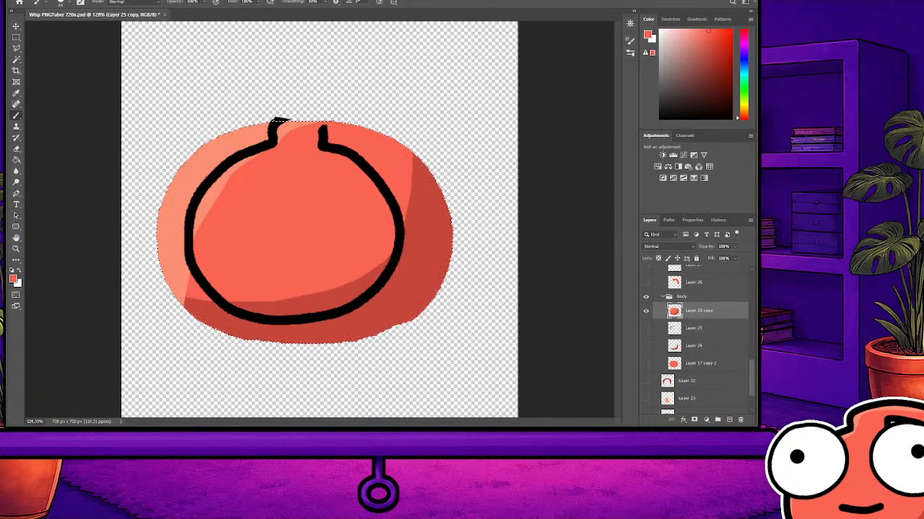
pyautogui.moveTo(211, 302); pyautogui.dragTo(210, 332)
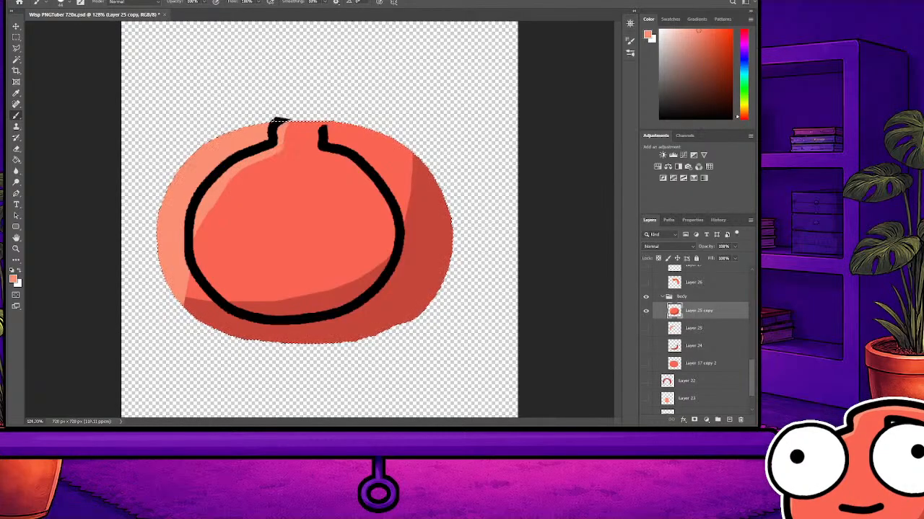
pyautogui.hotkey('ctrl', 'd')
pyautogui.press('w')
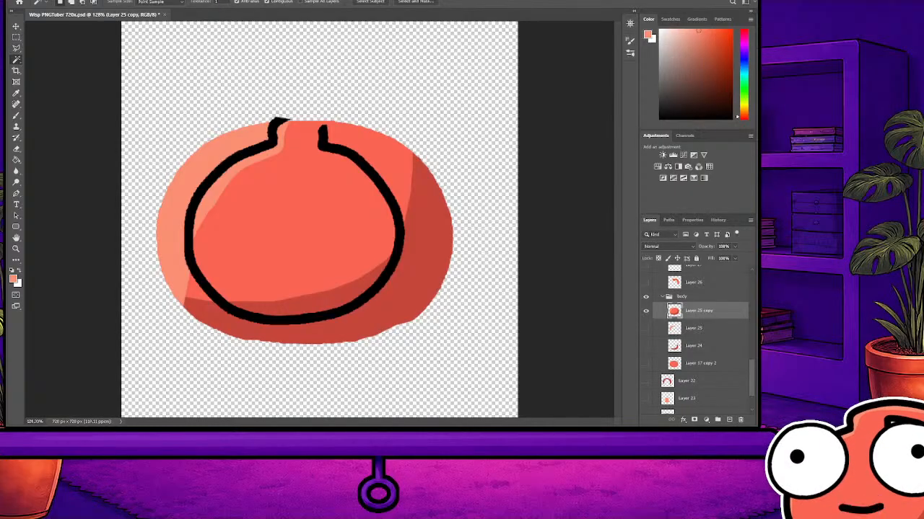
# Stretch the top of the merged body colour layer slightly upward to cover the neck outline, and hide the layer
pyautogui.hotkey('ctrl', 't')
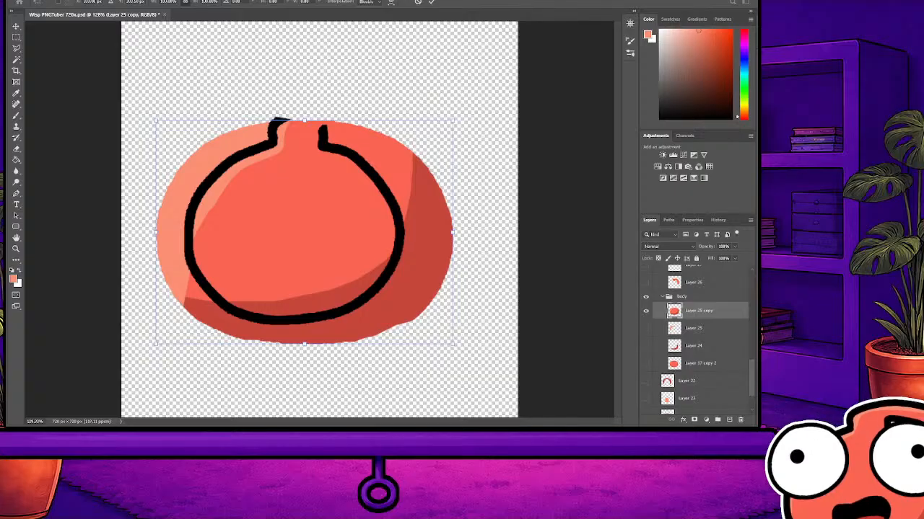
pyautogui.press('Return')
pyautogui.press('w')
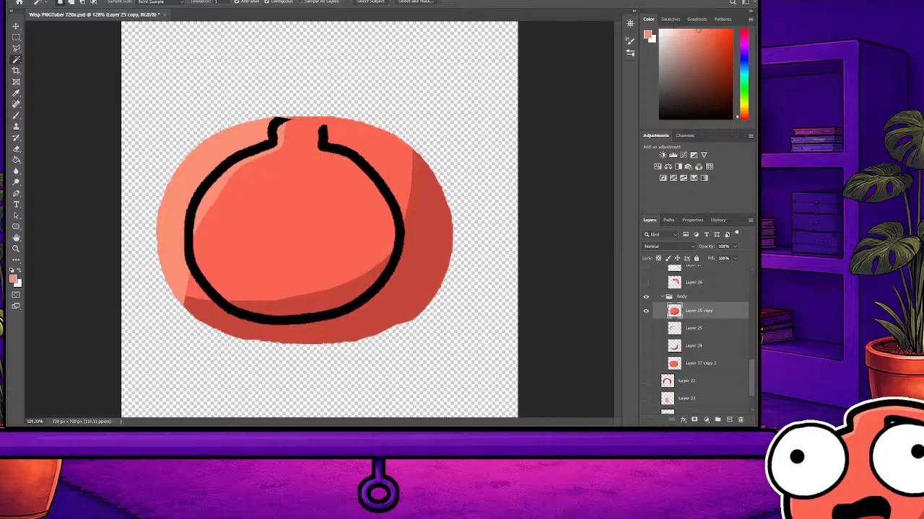
pyautogui.click(646, 310)
pyautogui.scroll(3, 694, 339)
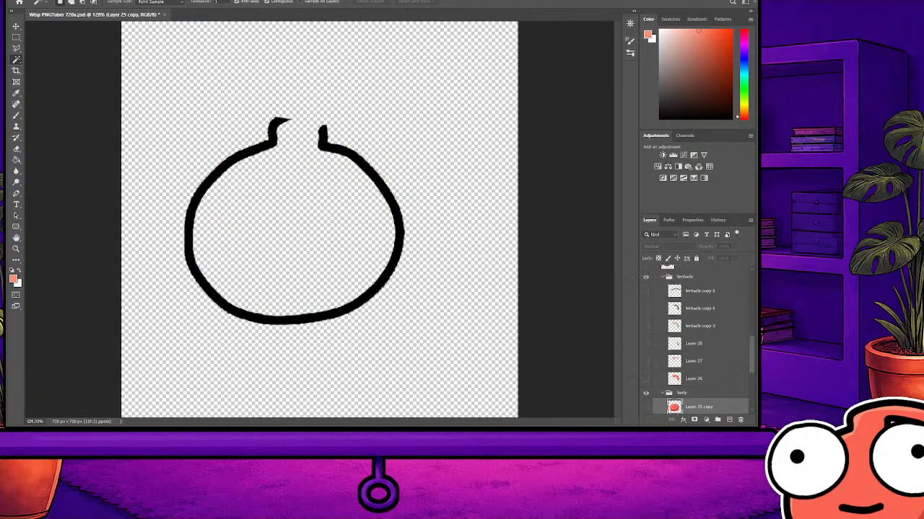
# Show the merged body colour layer Layer 25 copy and hide the outline layer main copy 3
pyautogui.scroll(2, 694, 339)
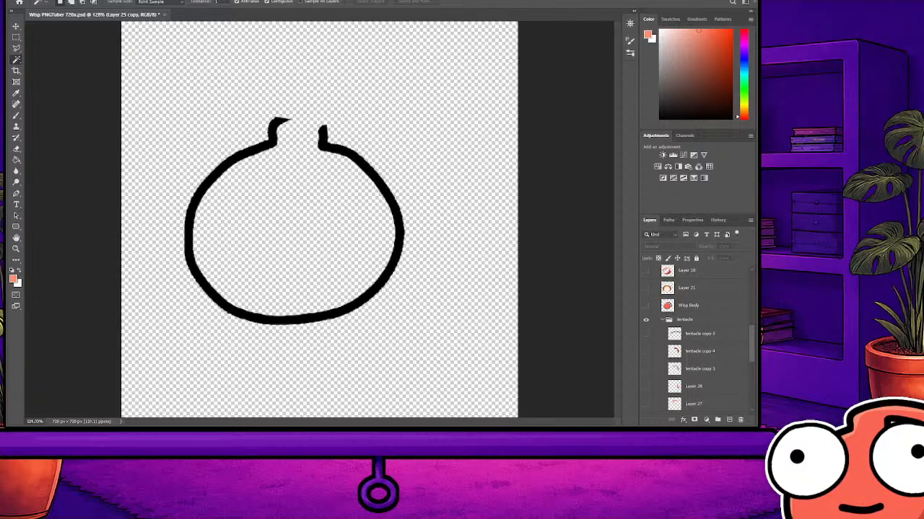
pyautogui.scroll(-4, 694, 339)
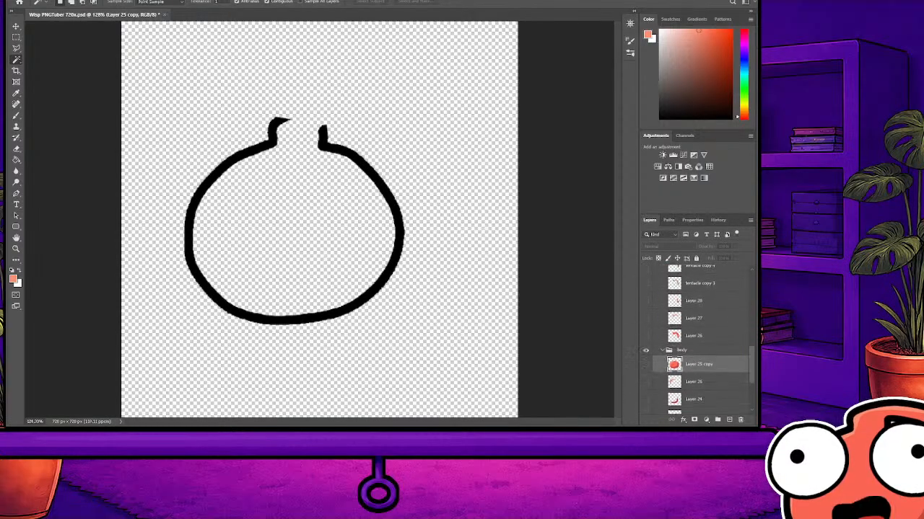
pyautogui.click(646, 363)
pyautogui.scroll(4, 646, 346)
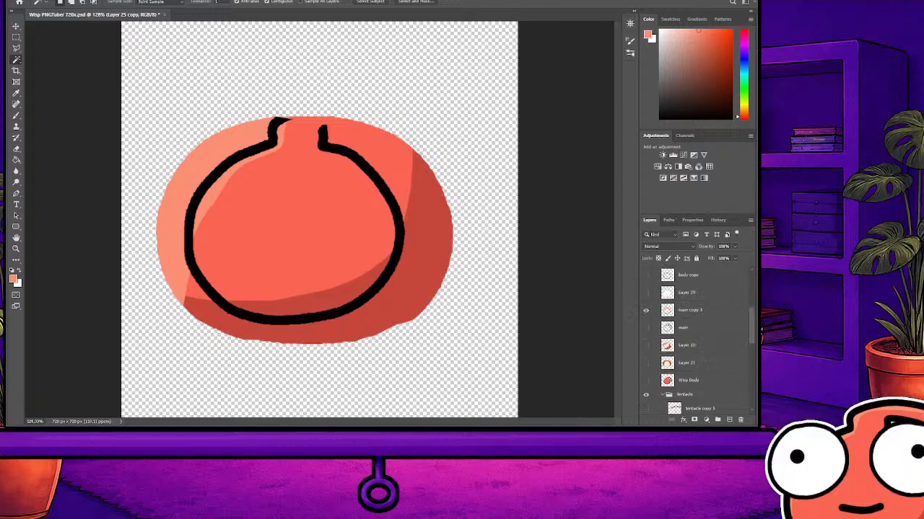
pyautogui.click(645, 310)
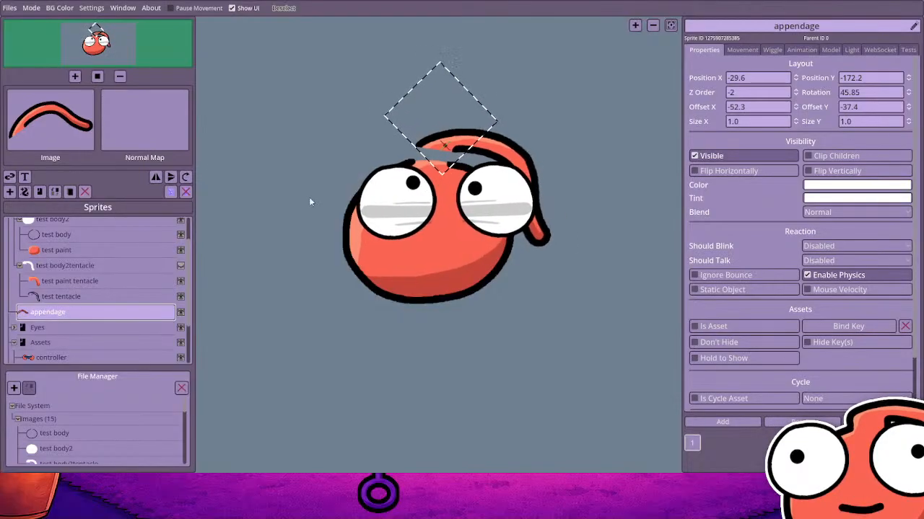
# Switch to PNGTuber Remix and replace the test paint sprite's image with the new body colour image, trimmed and with Offset Imported Sprite enabled
pyautogui.scroll(1, 99, 303)
pyautogui.scroll(1, 97, 302)
pyautogui.click(144, 289)
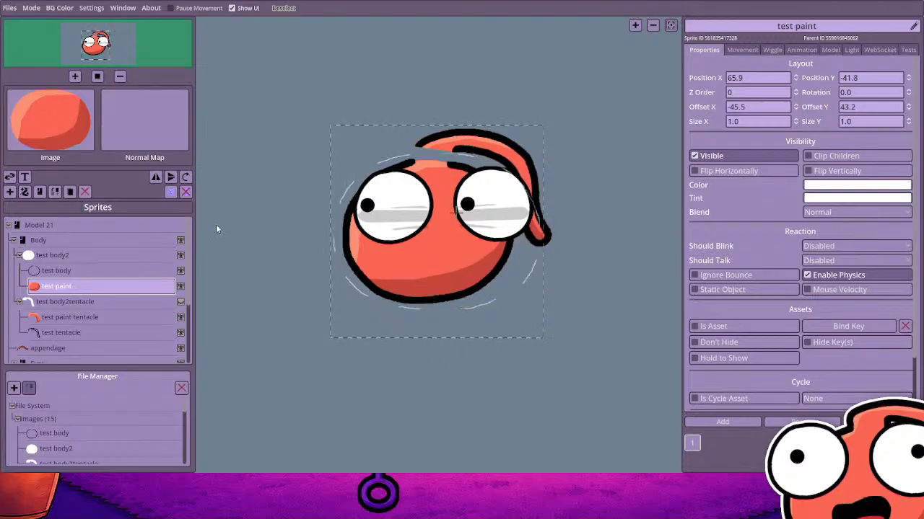
pyautogui.doubleClick(419, 144)
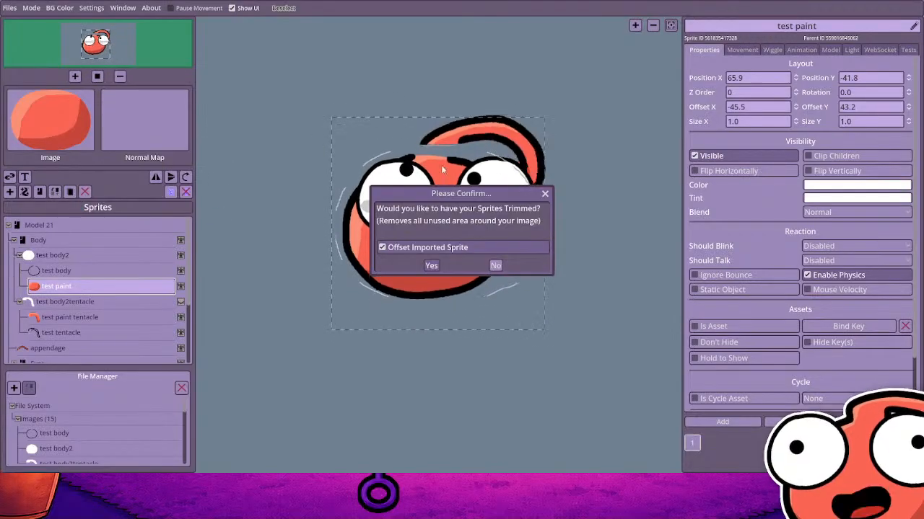
pyautogui.click(435, 267)
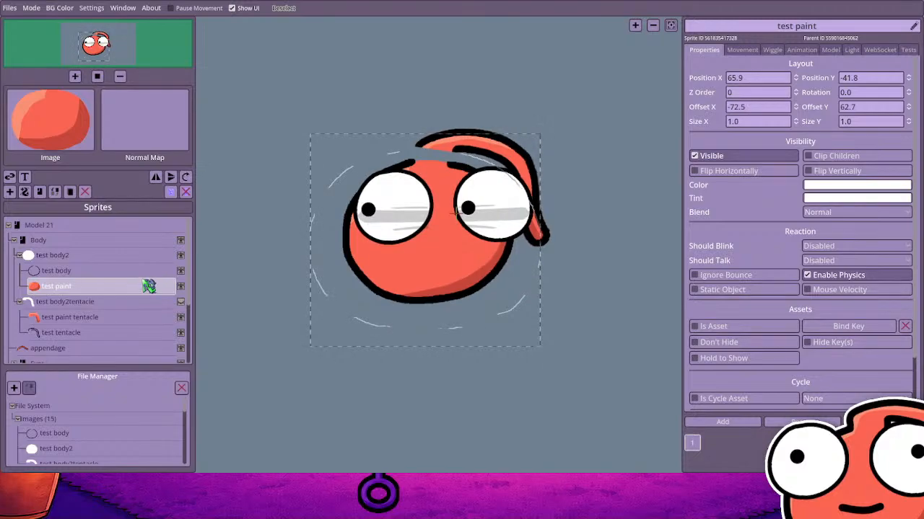
# Replace the test body sprite's image with the new open-necked outline, trimmed and with Offset Imported Sprite enabled
pyautogui.click(172, 273)
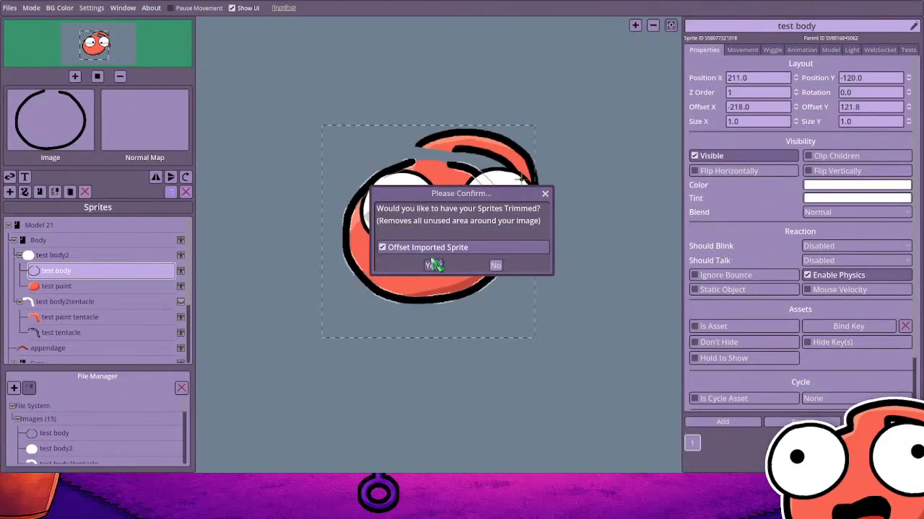
pyautogui.click(430, 266)
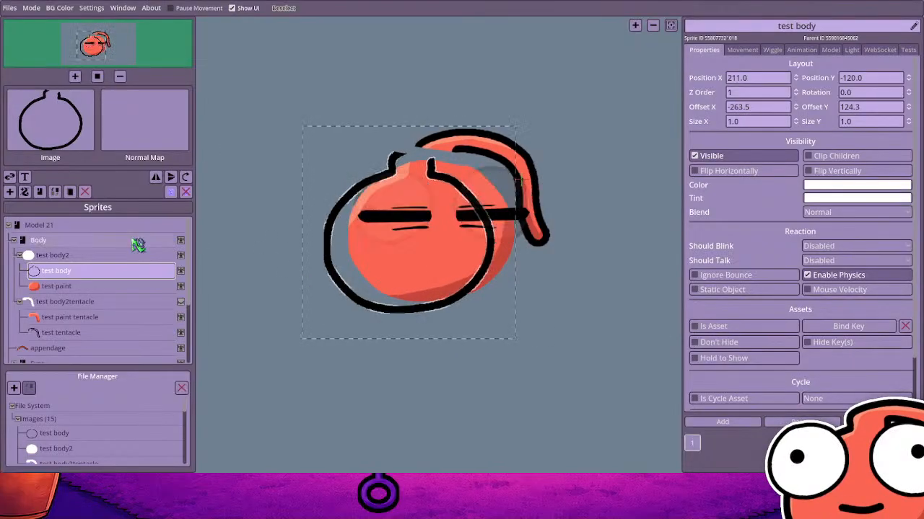
pyautogui.moveTo(104, 258); pyautogui.dragTo(104, 261)
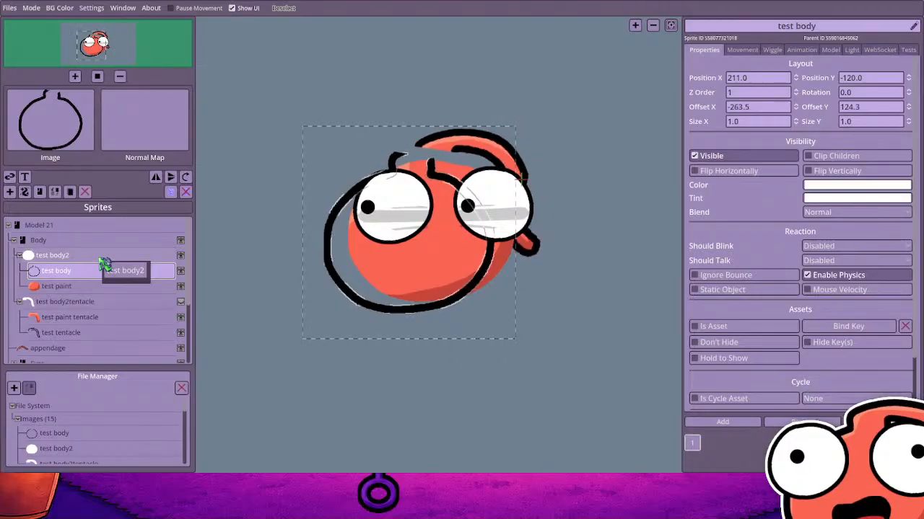
pyautogui.hotkey('ctrl', 's')
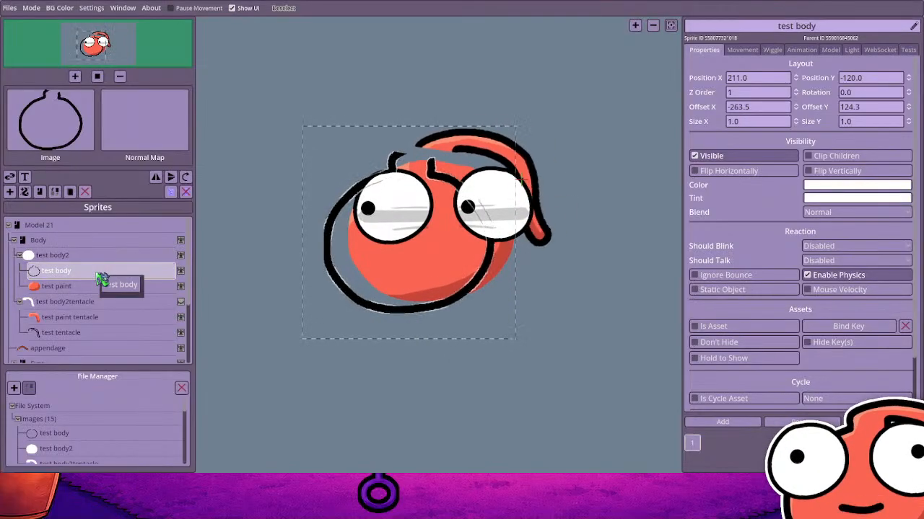
# Move the test body outline to about X 261.6, Y -140.9 so it meets the tentacle, and save the project
pyautogui.click(101, 273)
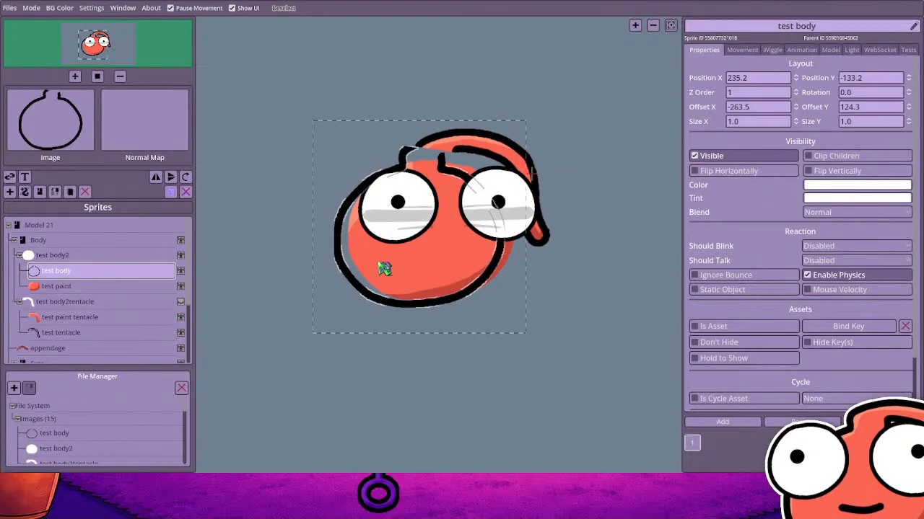
pyautogui.moveTo(390, 267); pyautogui.dragTo(393, 268)
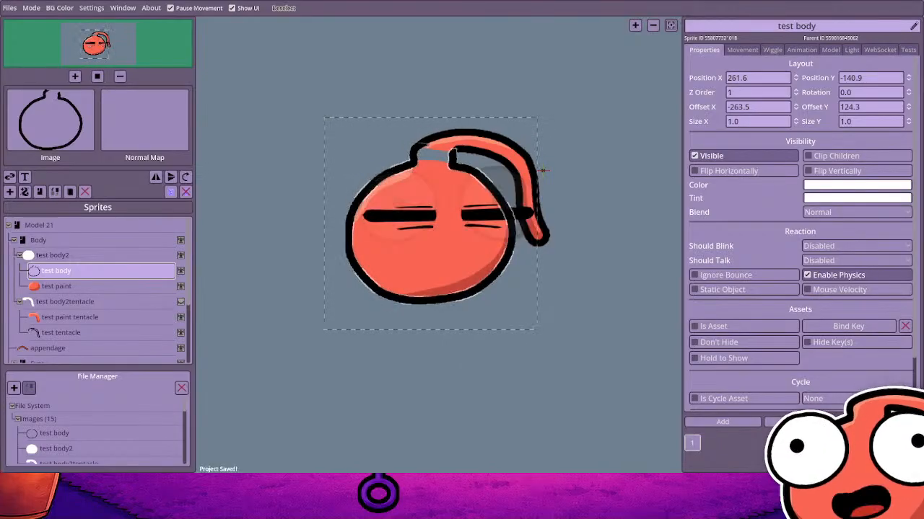
pyautogui.hotkey('ctrl', 's')
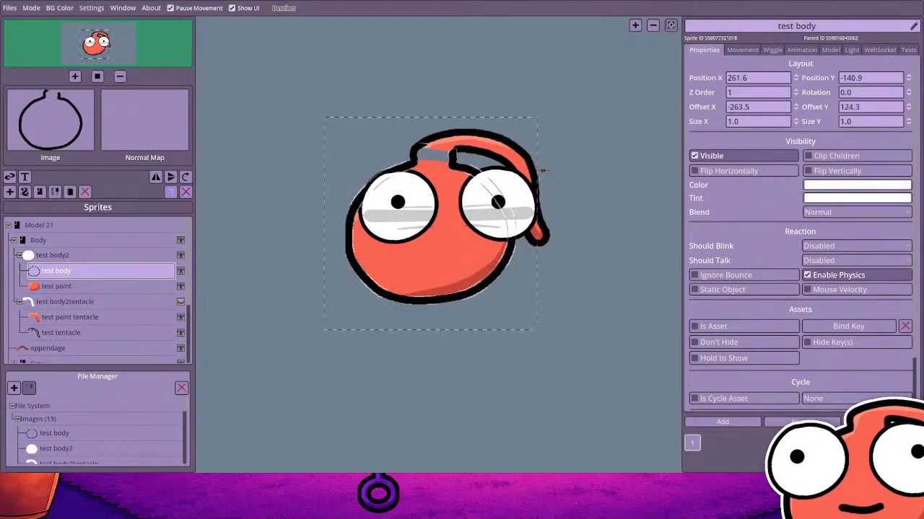
# Replace the test body2 sprite's image with the new white silhouette that includes the neck, trimmed and offset
pyautogui.click(58, 255)
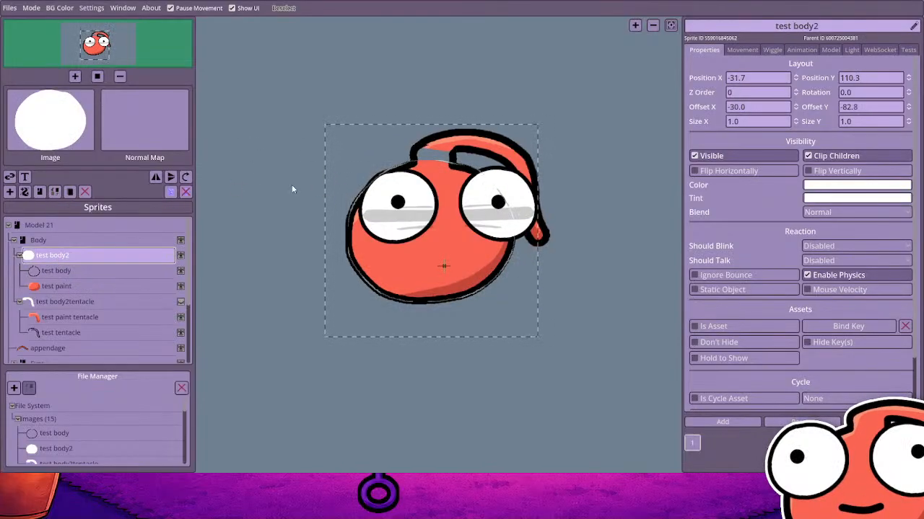
pyautogui.click(435, 265)
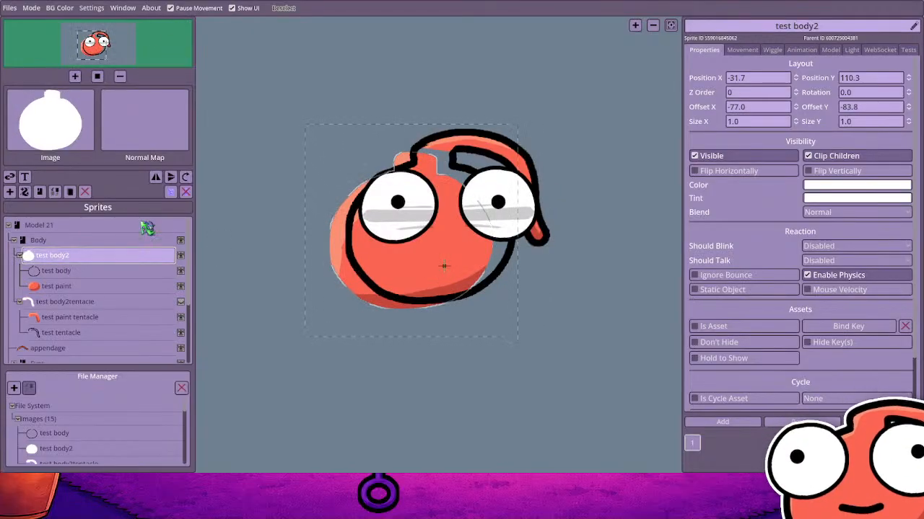
pyautogui.moveTo(387, 266)
pyautogui.mouseDown()
pyautogui.moveTo(397, 262)
pyautogui.moveTo(383, 262)
pyautogui.moveTo(390, 266)
pyautogui.mouseUp()
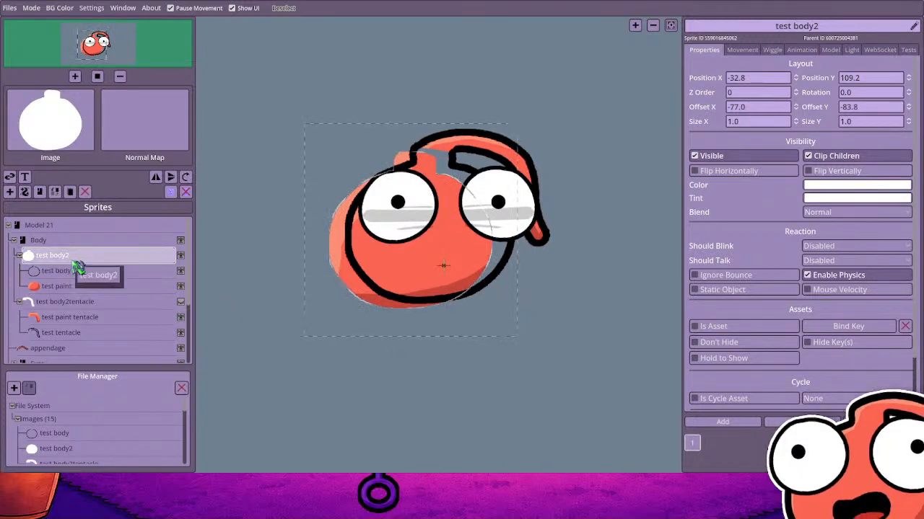
# Move test body2 out to the model's top level, return it to the Body group, and save the project
pyautogui.moveTo(76, 267); pyautogui.dragTo(69, 229)
pyautogui.scroll(-3, 77, 289)
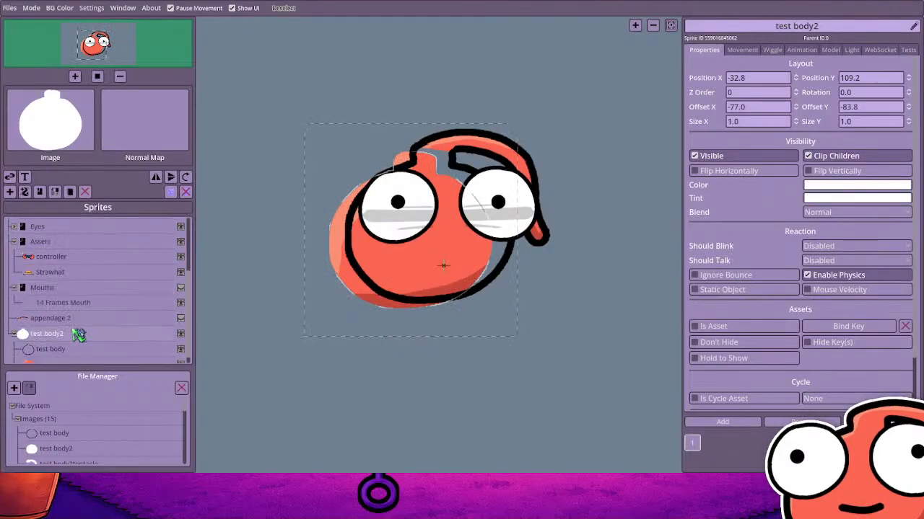
pyautogui.moveTo(60, 335); pyautogui.dragTo(43, 223)
pyautogui.hotkey('ctrl', 's')
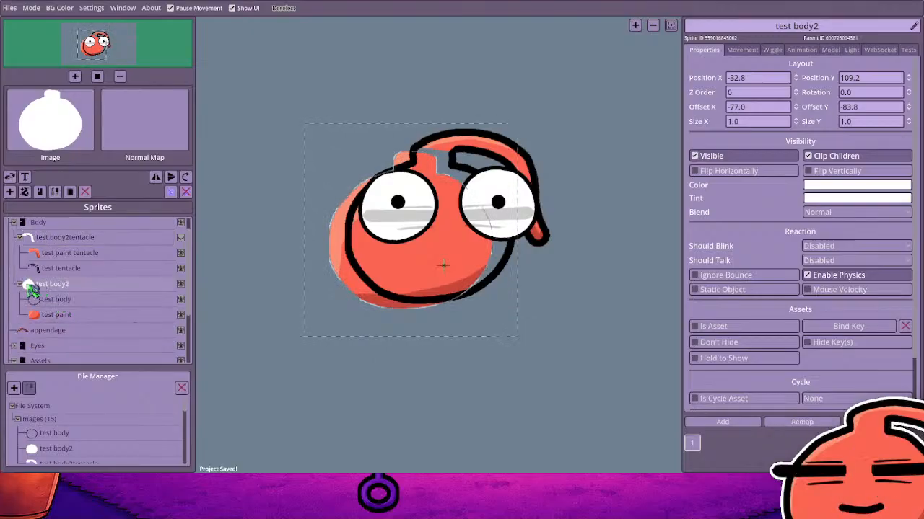
# Unparent test body, test paint and test body2 so all three sit at the model's top level
pyautogui.moveTo(46, 302); pyautogui.dragTo(49, 226)
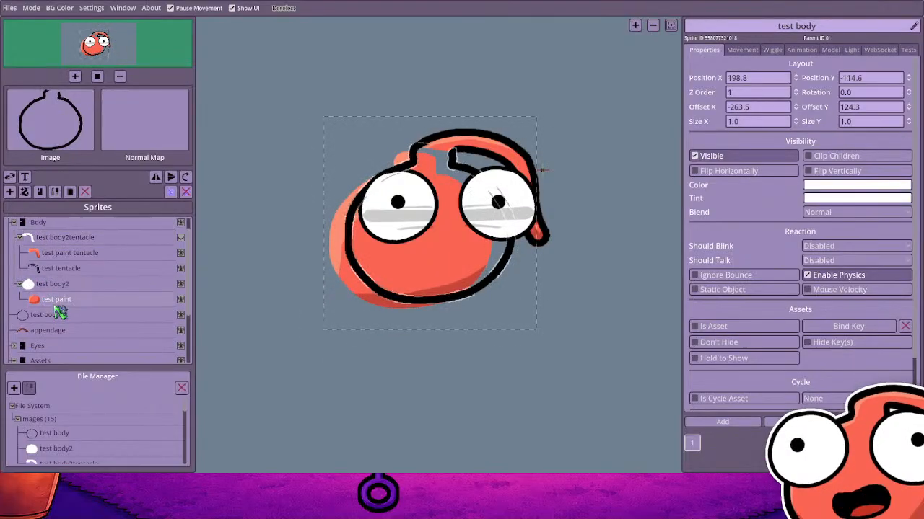
pyautogui.moveTo(54, 303); pyautogui.dragTo(49, 225)
pyautogui.moveTo(59, 286); pyautogui.dragTo(52, 226)
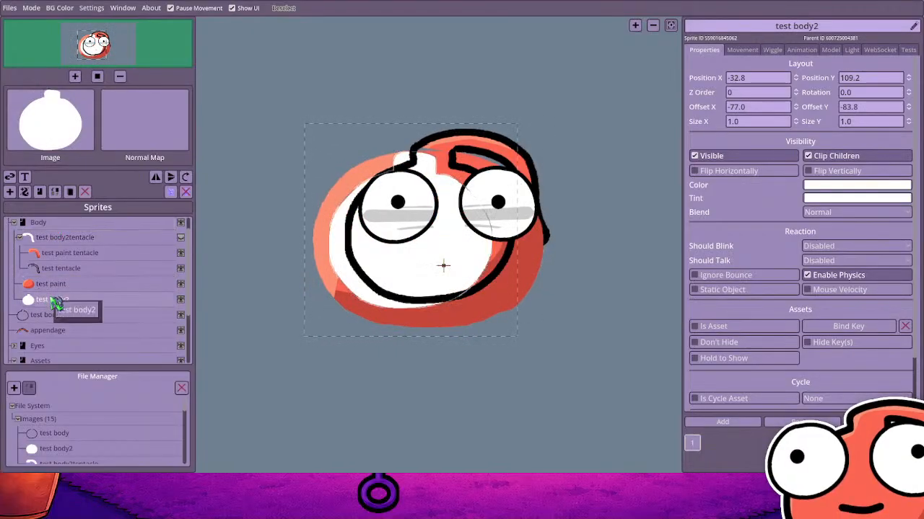
pyautogui.moveTo(50, 298); pyautogui.dragTo(50, 225)
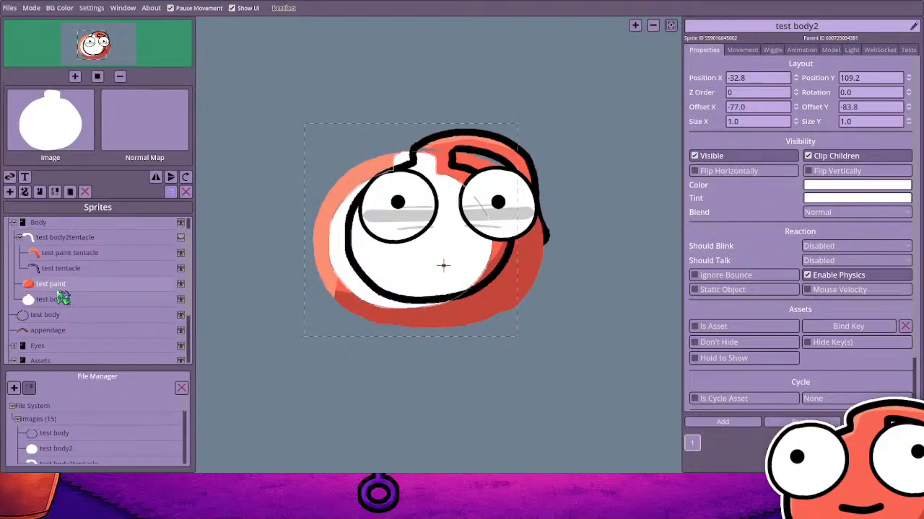
pyautogui.scroll(1, 57, 292)
pyautogui.moveTo(58, 316); pyautogui.dragTo(44, 226)
pyautogui.scroll(-4, 76, 318)
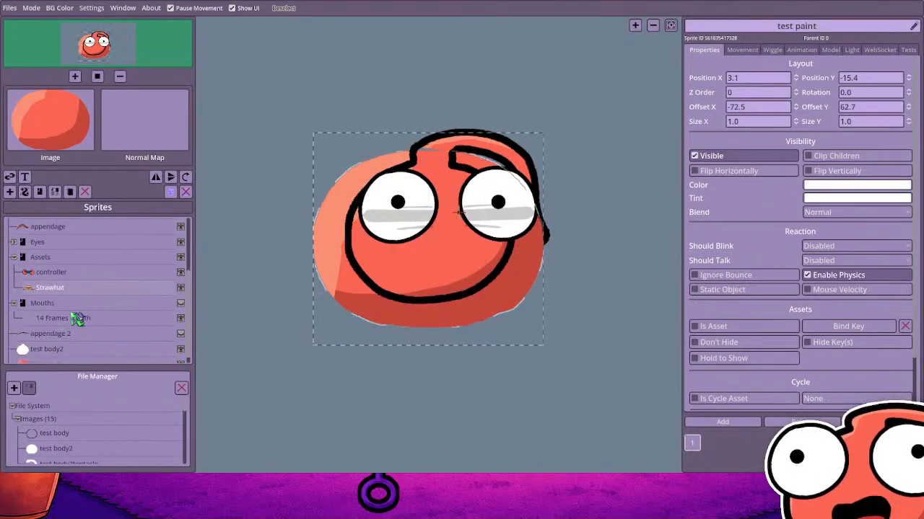
pyautogui.scroll(3, 77, 317)
pyautogui.scroll(-4, 77, 314)
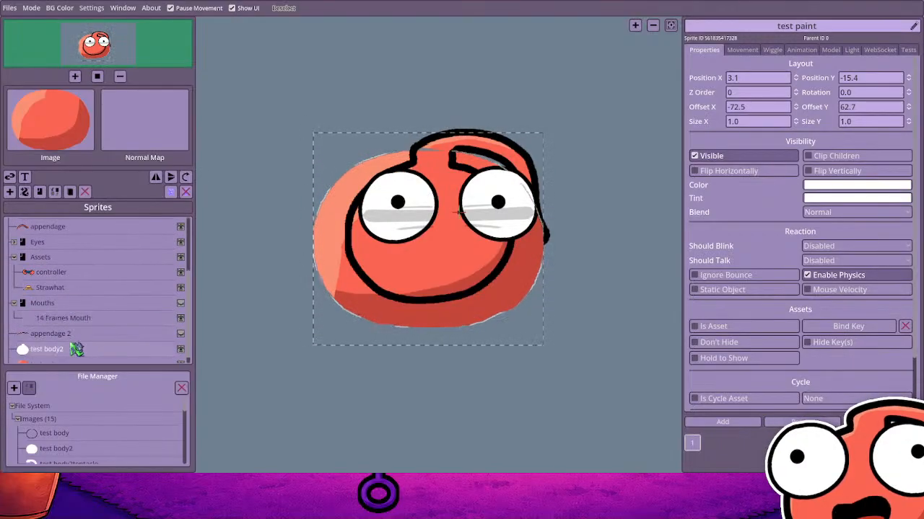
pyautogui.scroll(-1, 144, 351)
# Hide test paint and move the white test body2 silhouette to about X 9.0, Y 97.1 inside the outline
pyautogui.click(181, 356)
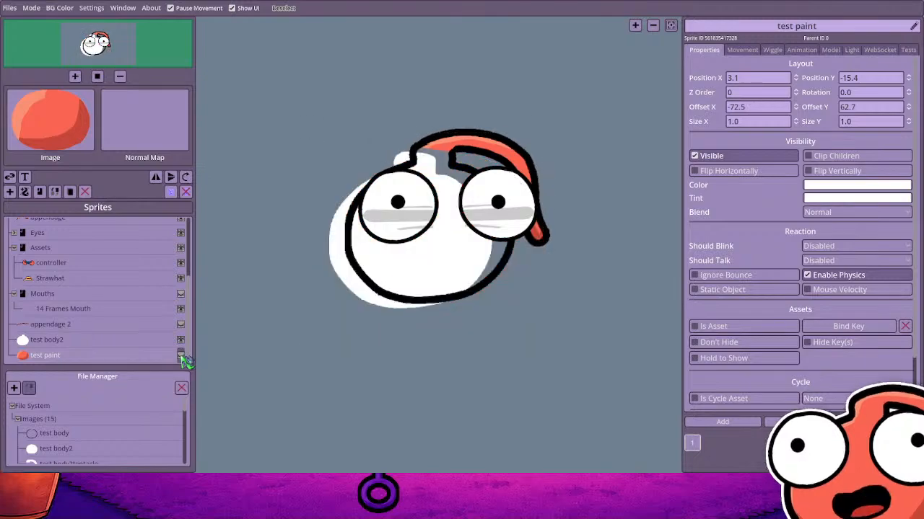
pyautogui.click(133, 340)
pyautogui.moveTo(381, 263); pyautogui.dragTo(425, 270)
# Nest test body and test paint under test body2 and move test body2 into the Body group
pyautogui.moveTo(126, 337); pyautogui.dragTo(84, 278)
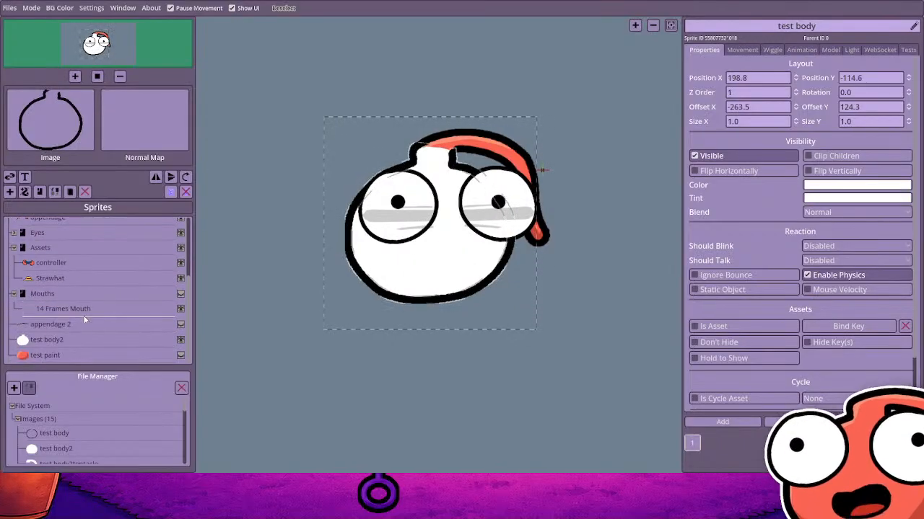
pyautogui.click(86, 355)
pyautogui.moveTo(80, 329); pyautogui.dragTo(82, 330)
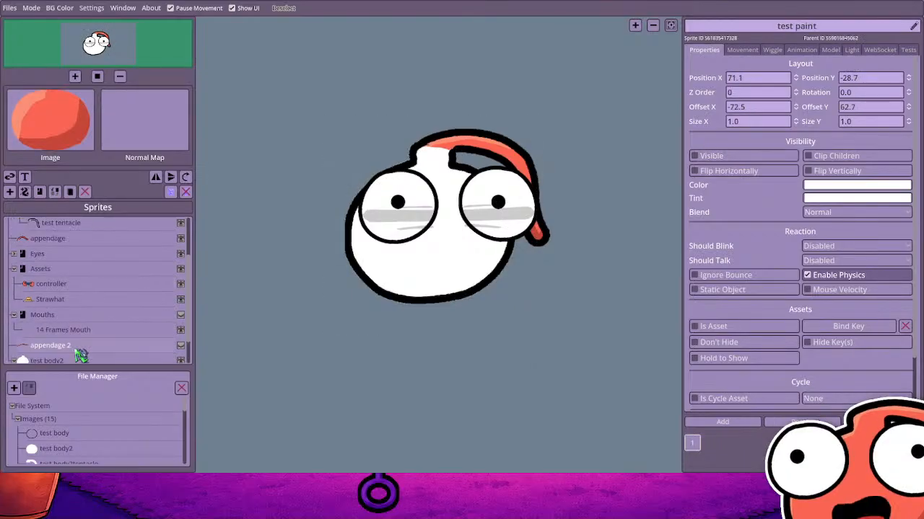
pyautogui.click(78, 361)
pyautogui.scroll(2, 70, 275)
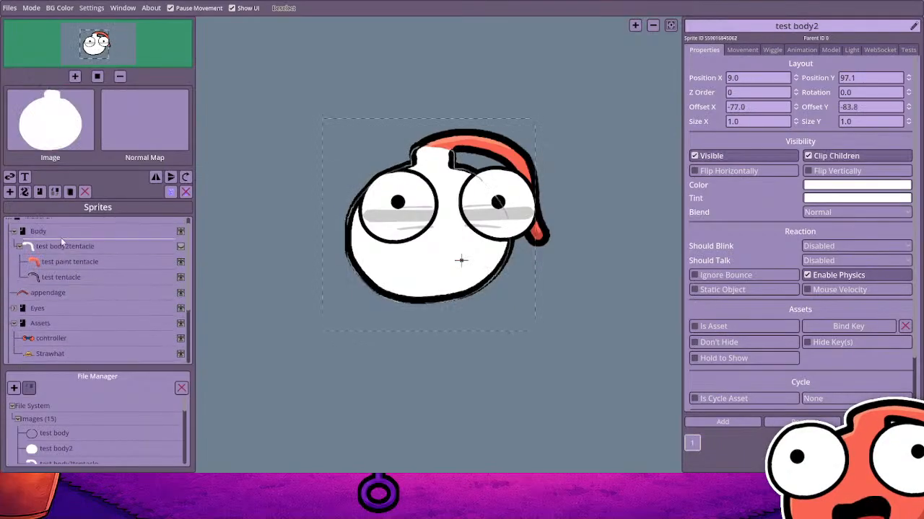
pyautogui.moveTo(62, 236); pyautogui.dragTo(63, 237)
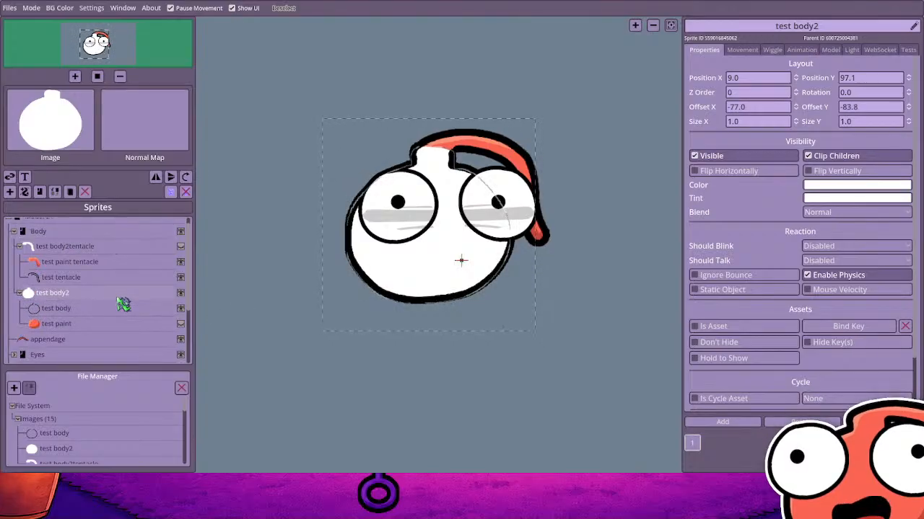
# Reorder the children of test body2 so that test paint comes before test body
pyautogui.moveTo(109, 325)
pyautogui.mouseDown()
pyautogui.moveTo(124, 324)
pyautogui.moveTo(105, 310)
pyautogui.mouseUp()
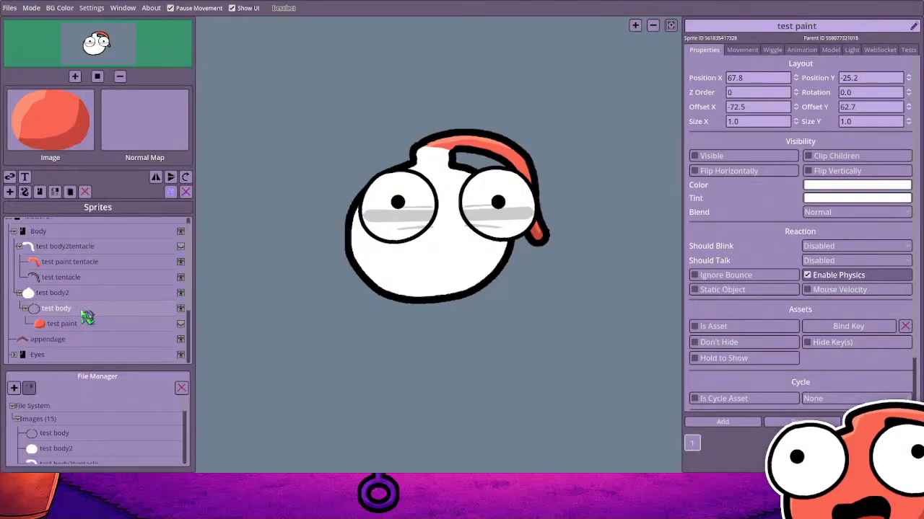
pyautogui.click(88, 309)
pyautogui.moveTo(80, 325); pyautogui.dragTo(71, 295)
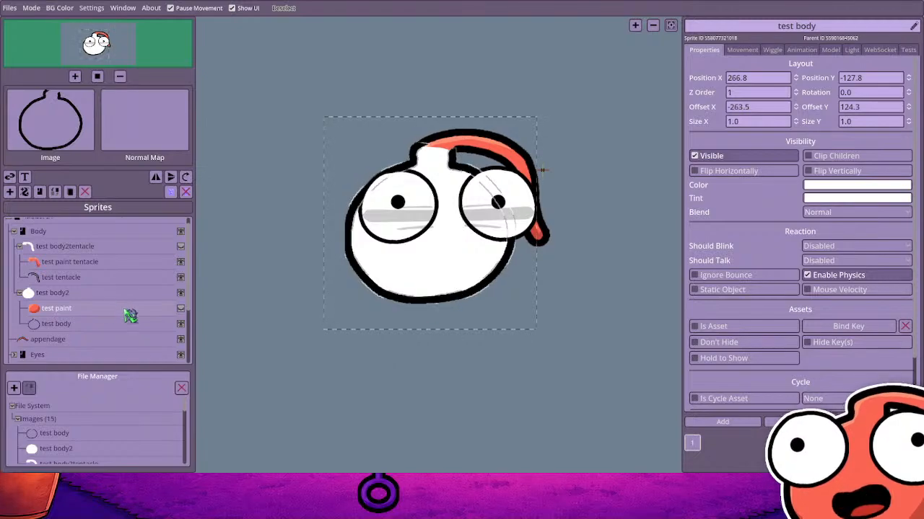
# Compare the layout and visibility properties of test body2 and test body2tentacle, including their child sprites
pyautogui.click(60, 250)
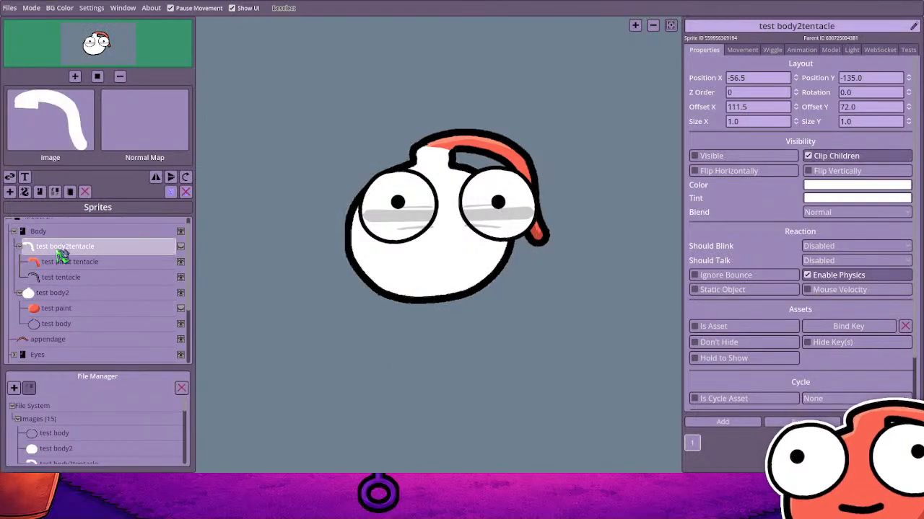
pyautogui.click(61, 293)
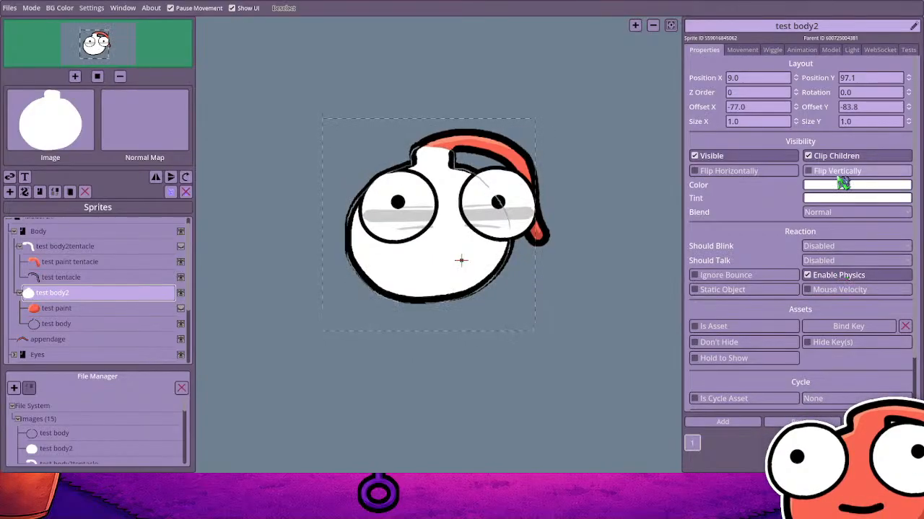
pyautogui.click(97, 308)
pyautogui.moveTo(101, 246); pyautogui.dragTo(101, 262)
pyautogui.click(101, 262)
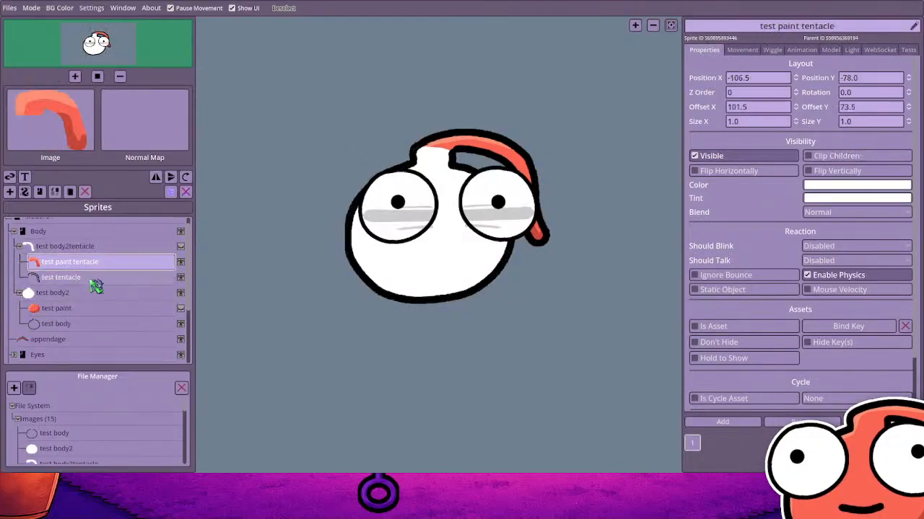
pyautogui.click(97, 278)
pyautogui.click(97, 247)
pyautogui.moveTo(85, 292); pyautogui.dragTo(82, 293)
pyautogui.click(89, 248)
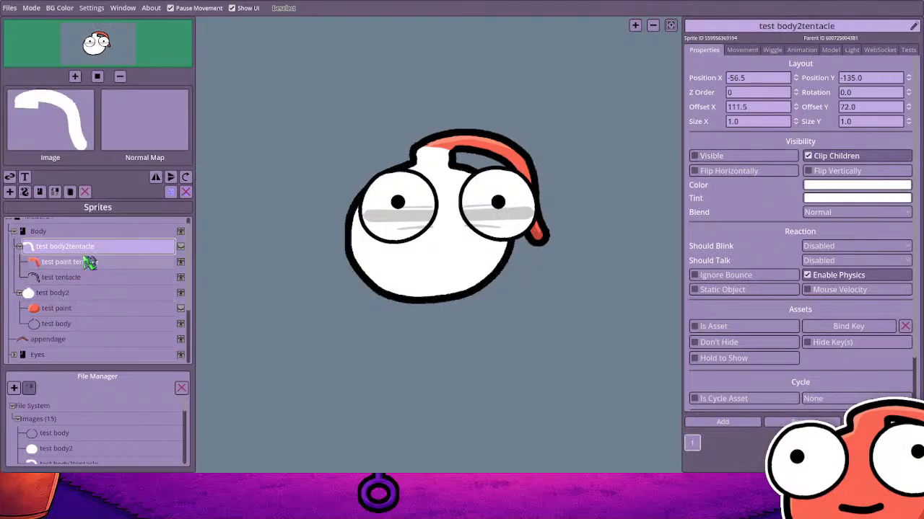
# Toggle the visibility of test body2 and test body2tentacle in turn to check how each clipping mask affects its children
pyautogui.click(85, 293)
pyautogui.click(695, 156)
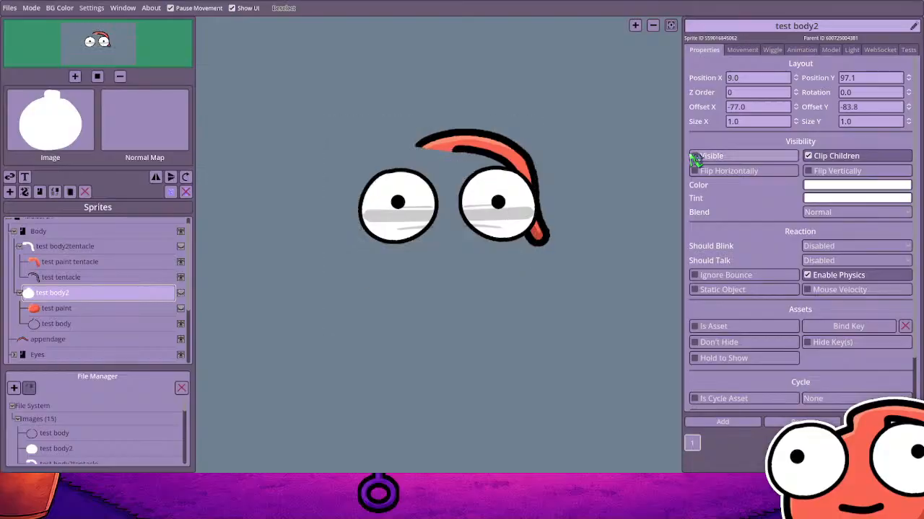
pyautogui.click(694, 157)
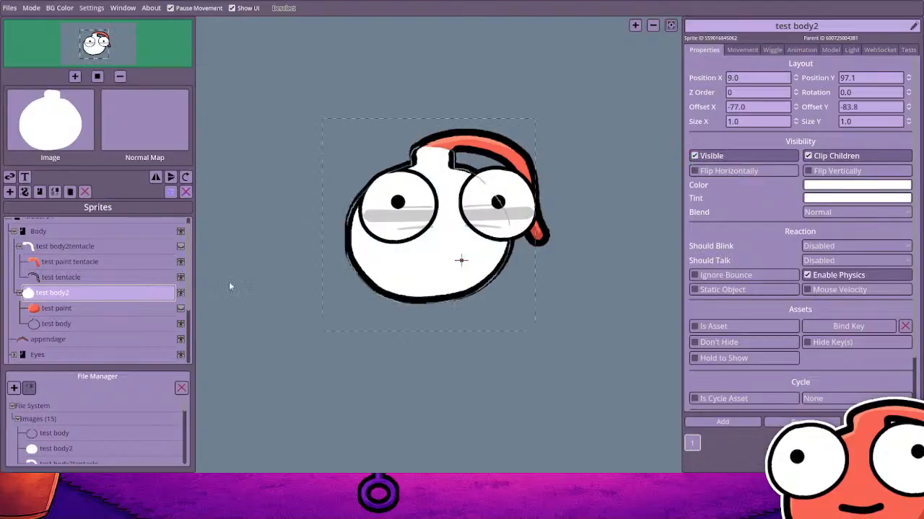
pyautogui.click(127, 247)
pyautogui.click(694, 155)
pyautogui.click(694, 156)
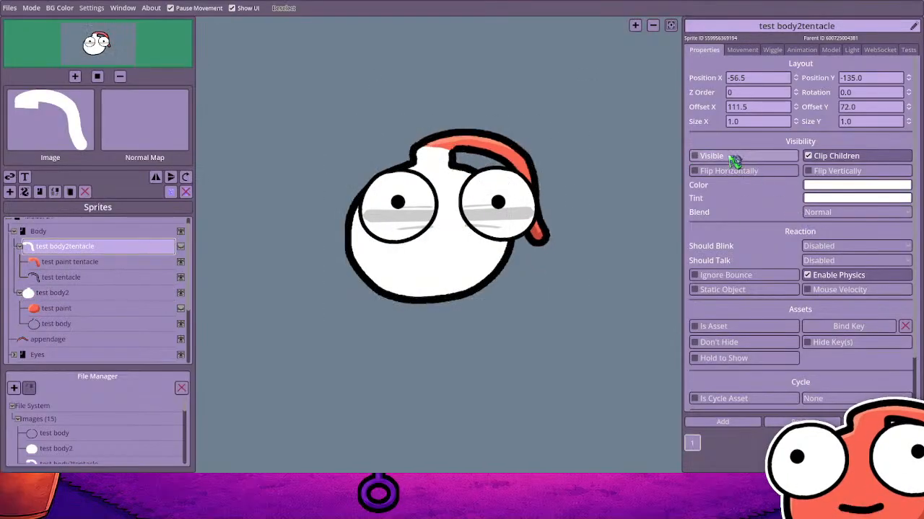
# Check the sprites nested in test body2 and make test paint visible again
pyautogui.click(97, 293)
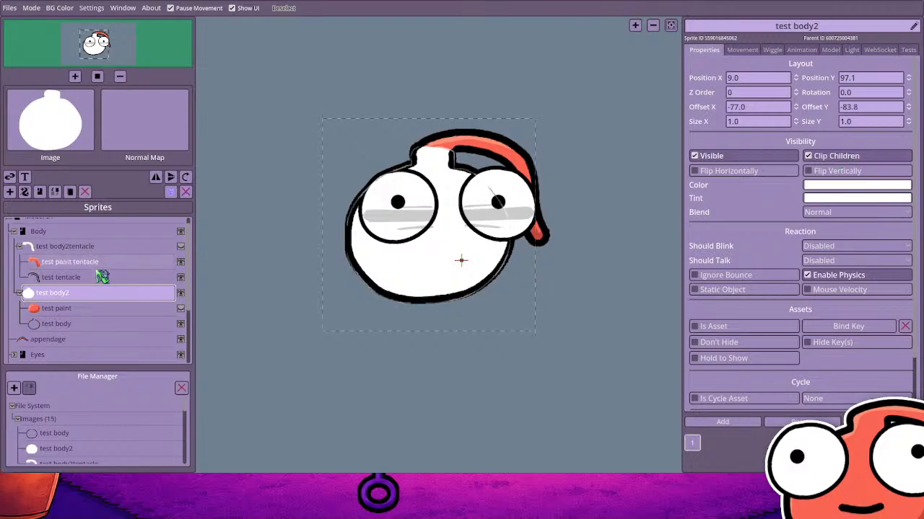
pyautogui.click(84, 324)
pyautogui.click(80, 311)
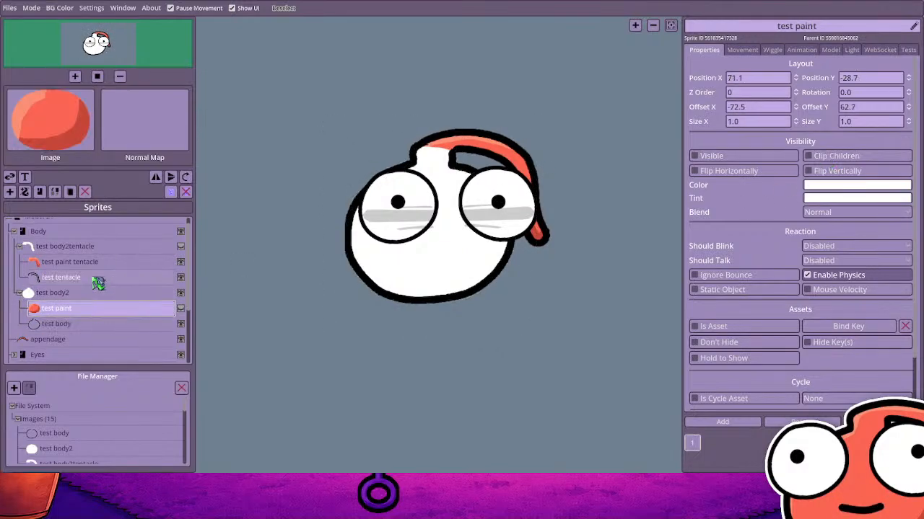
pyautogui.click(48, 293)
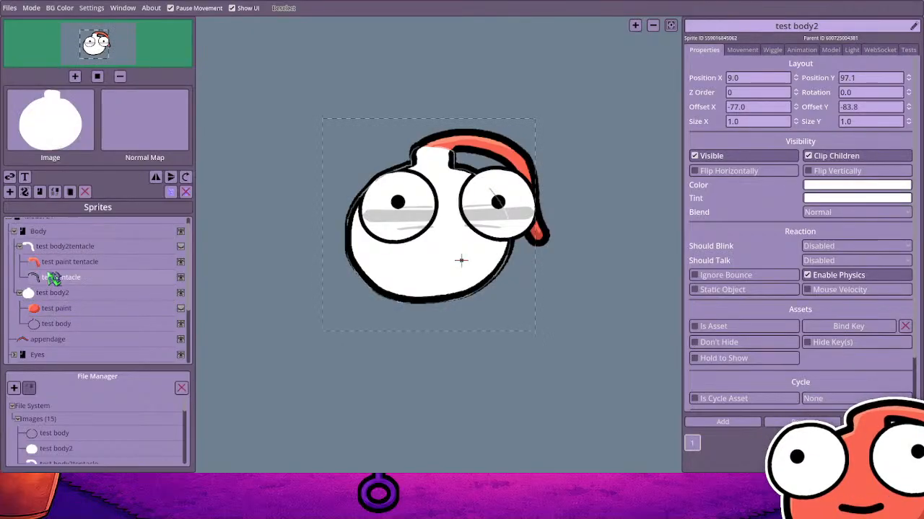
pyautogui.click(180, 309)
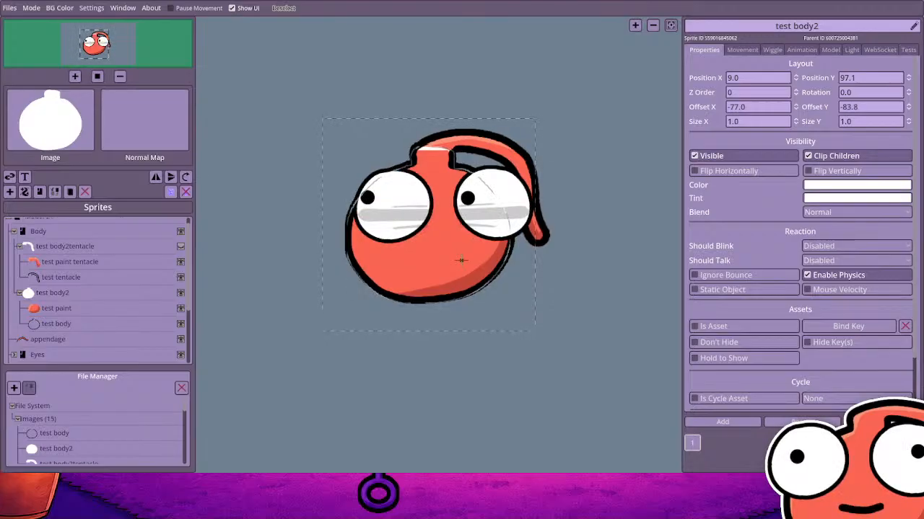
# Reposition test paint to X 105.2, Y -54.0 so its colour fills the body and neck, and leave movement running
pyautogui.click(113, 308)
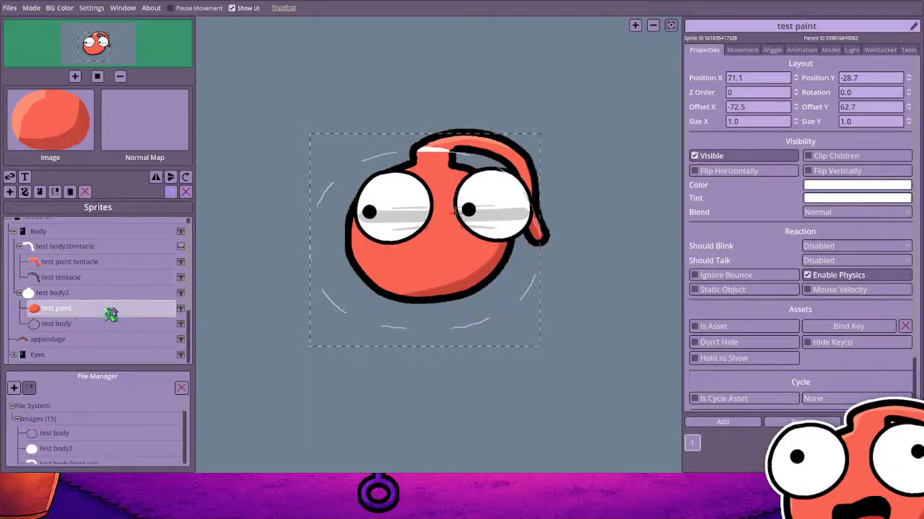
pyautogui.click(180, 9)
pyautogui.moveTo(413, 282); pyautogui.dragTo(425, 280)
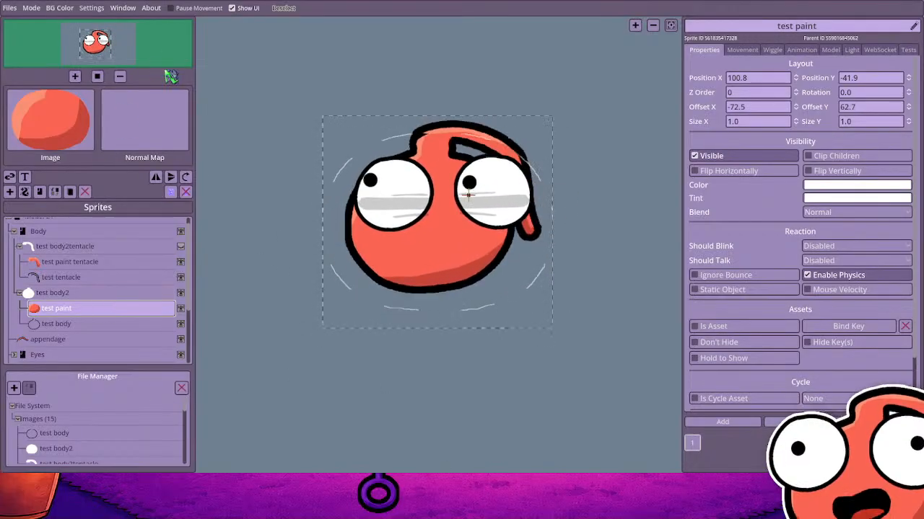
pyautogui.click(170, 8)
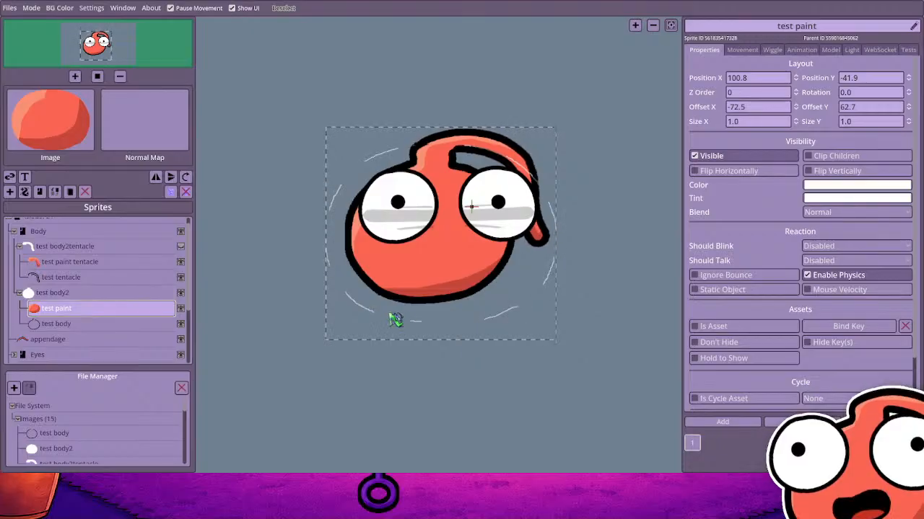
pyautogui.moveTo(418, 306); pyautogui.dragTo(424, 312)
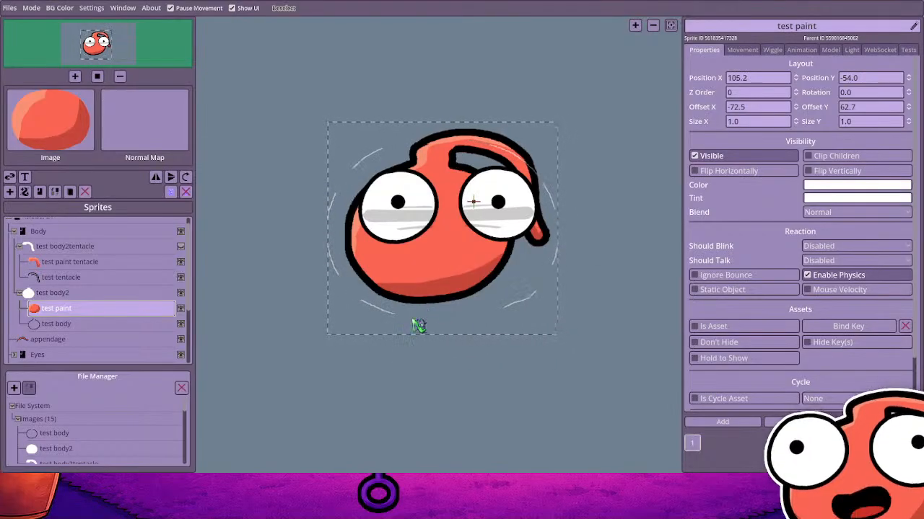
pyautogui.click(173, 8)
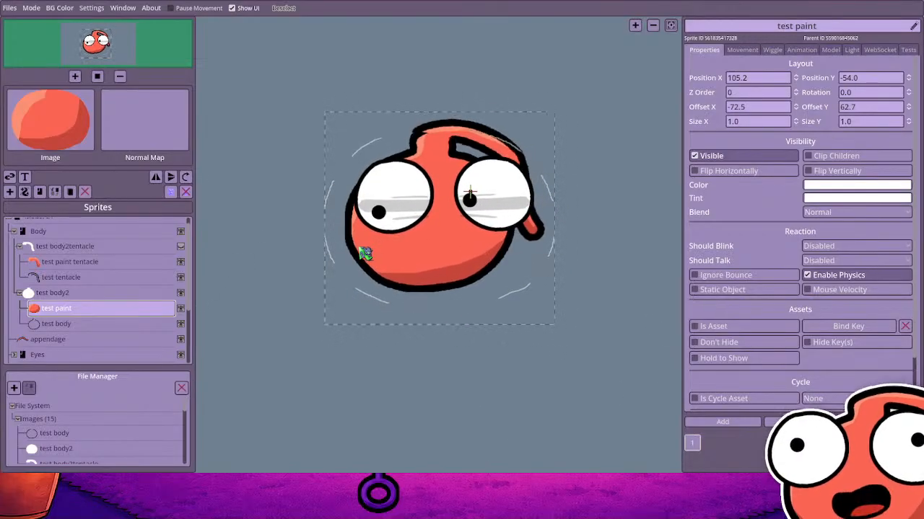
# Set the appendage sprite's Z order to -2 and move it to X -36.2, Y -166.7 at the neck
pyautogui.scroll(-2, 87, 303)
pyautogui.click(83, 286)
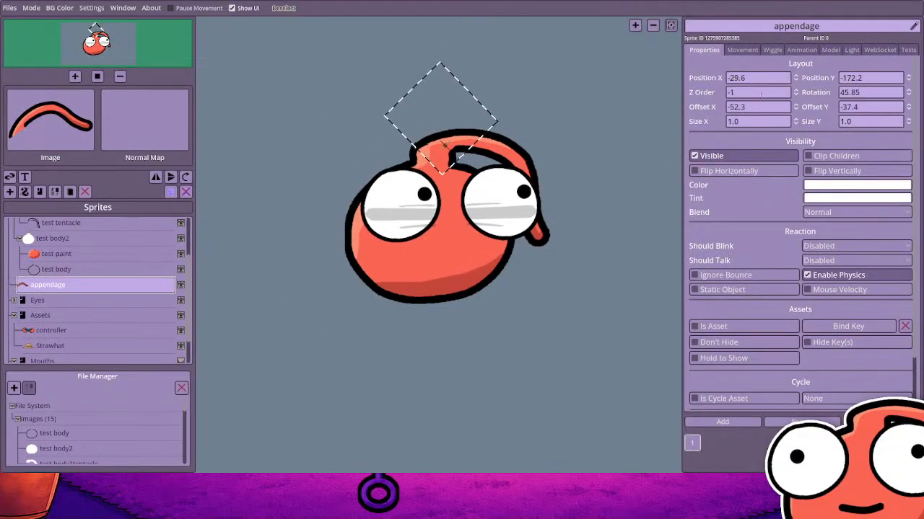
pyautogui.scroll(-1, 702, 146)
pyautogui.scroll(1, 759, 91)
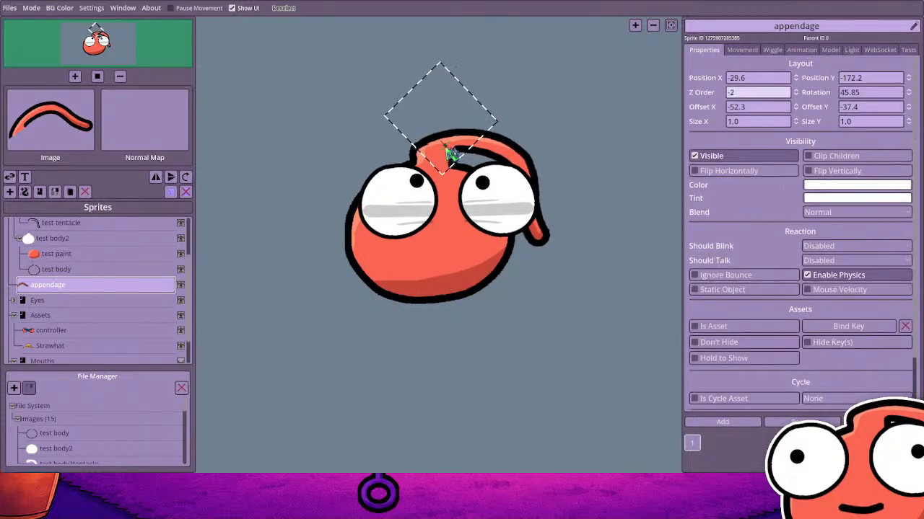
pyautogui.moveTo(446, 143); pyautogui.dragTo(449, 154)
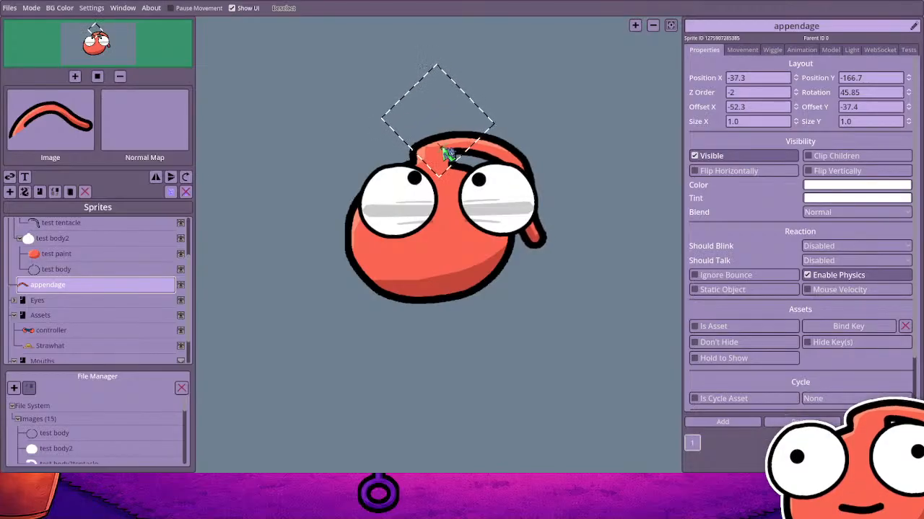
pyautogui.moveTo(443, 148); pyautogui.dragTo(444, 148)
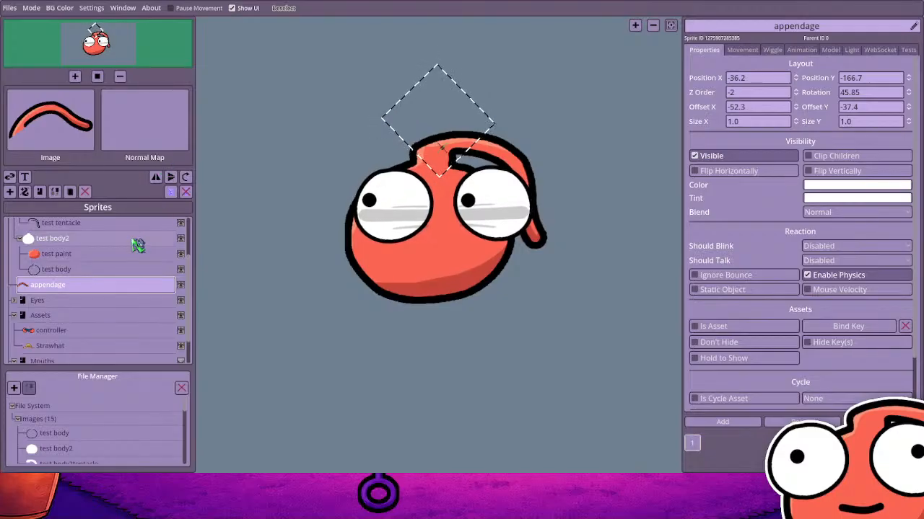
# Save the project, move the appendage sprite into the Body group and deselect it
pyautogui.scroll(3, 129, 289)
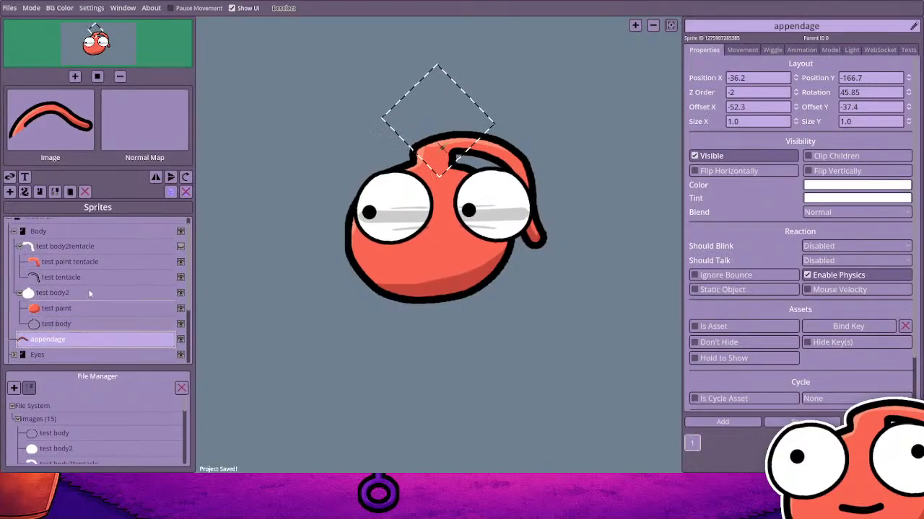
pyautogui.moveTo(84, 241); pyautogui.dragTo(87, 243)
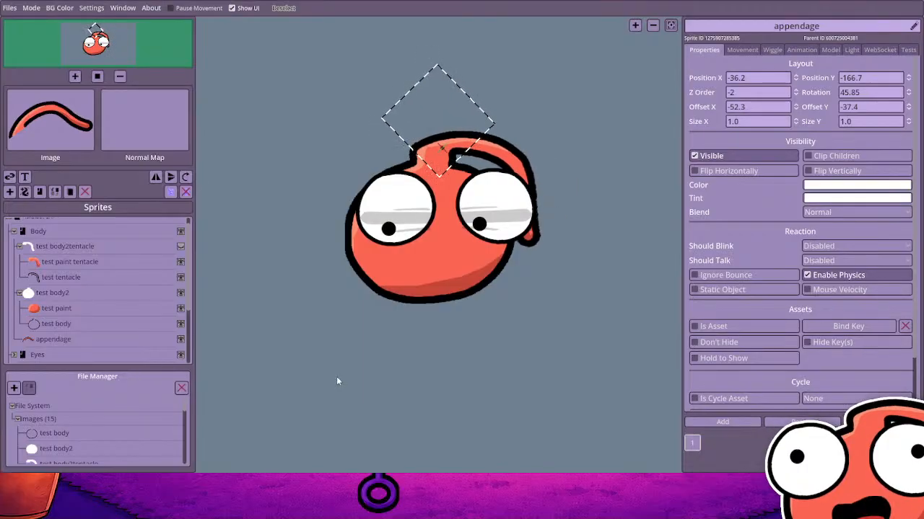
pyautogui.scroll(2, 430, 223)
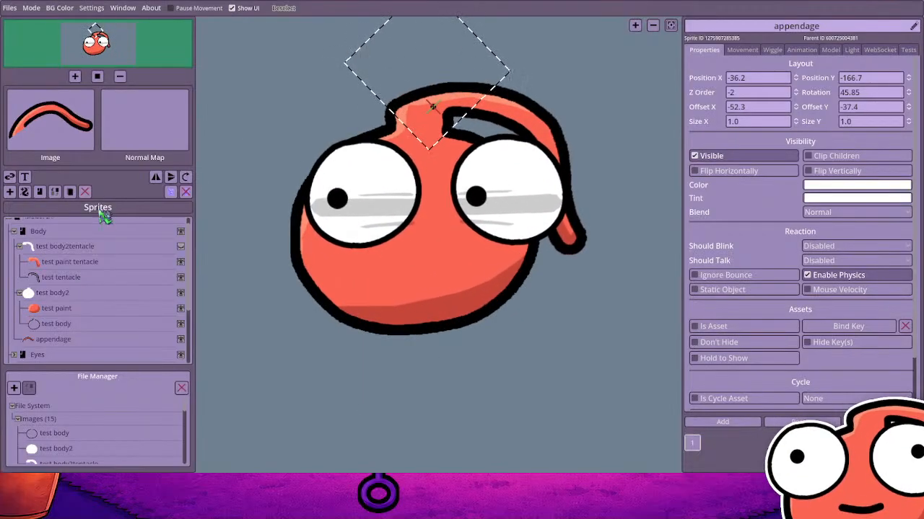
pyautogui.scroll(1, 97, 225)
pyautogui.click(90, 228)
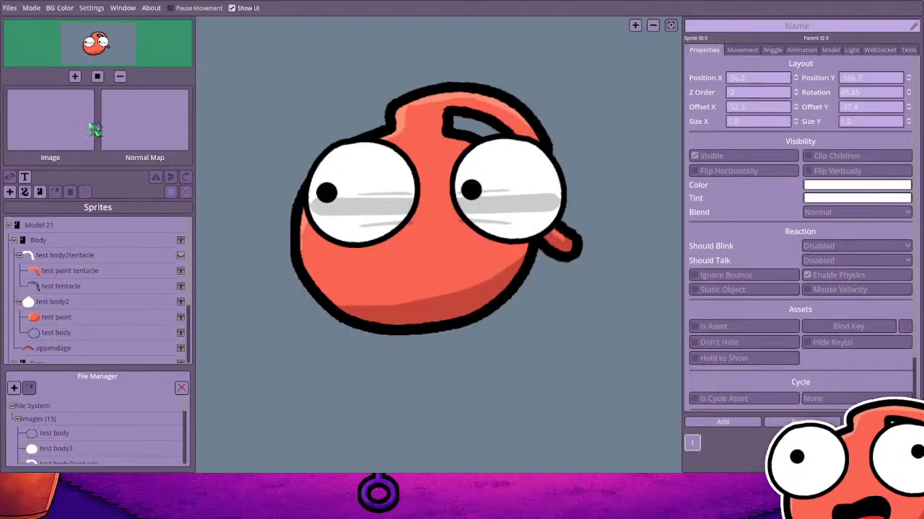
# Check the avatar in Preview mode over a transparent background and return to Editor mode
pyautogui.click(59, 8)
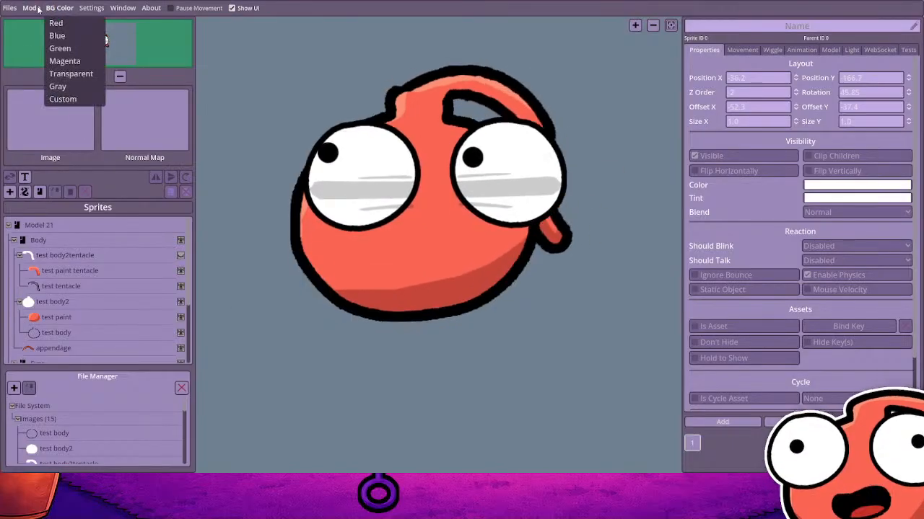
pyautogui.click(62, 70)
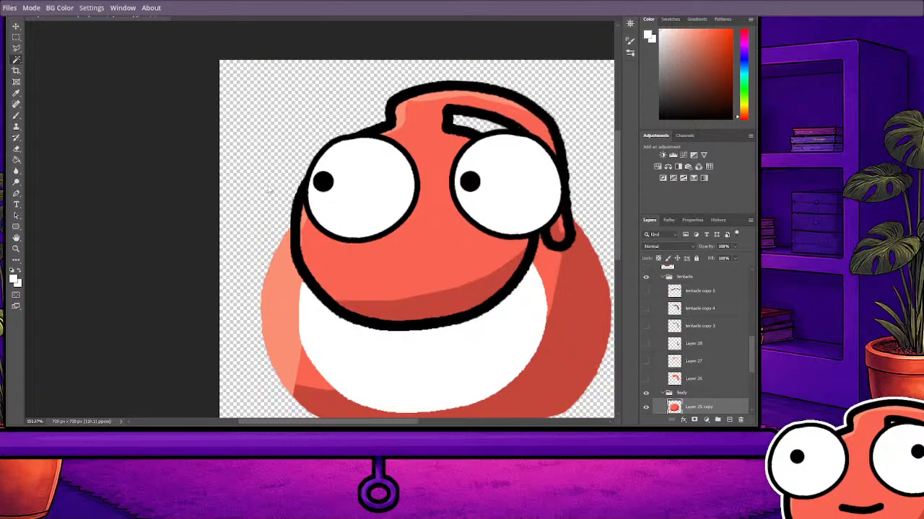
pyautogui.click(61, 8)
pyautogui.moveTo(31, 8)
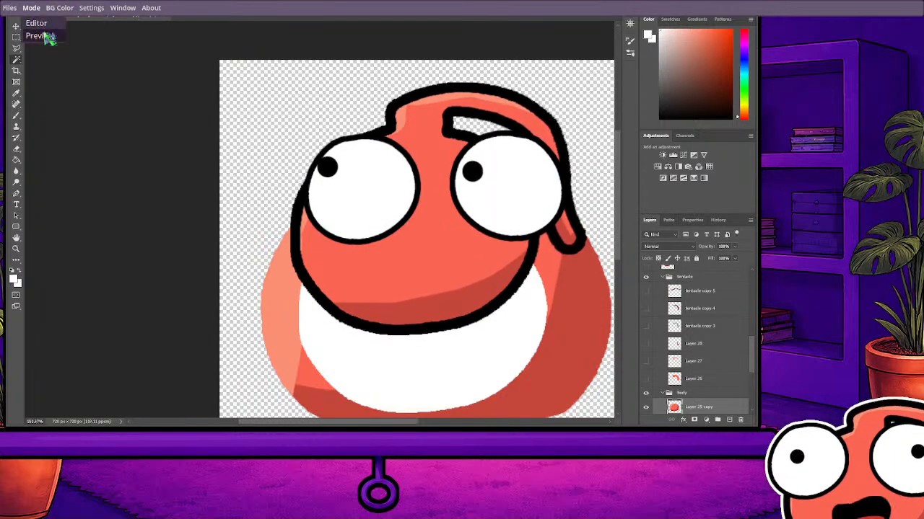
pyautogui.click(38, 22)
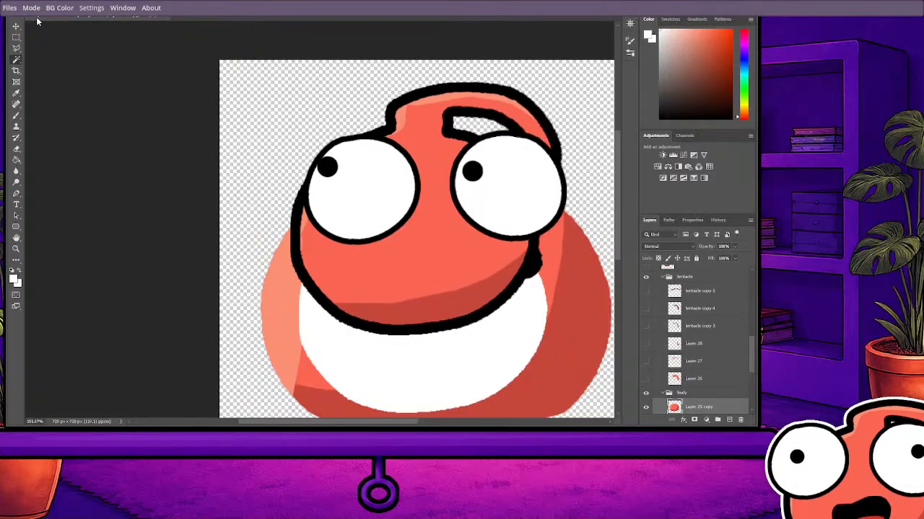
pyautogui.click(32, 9)
pyautogui.click(39, 22)
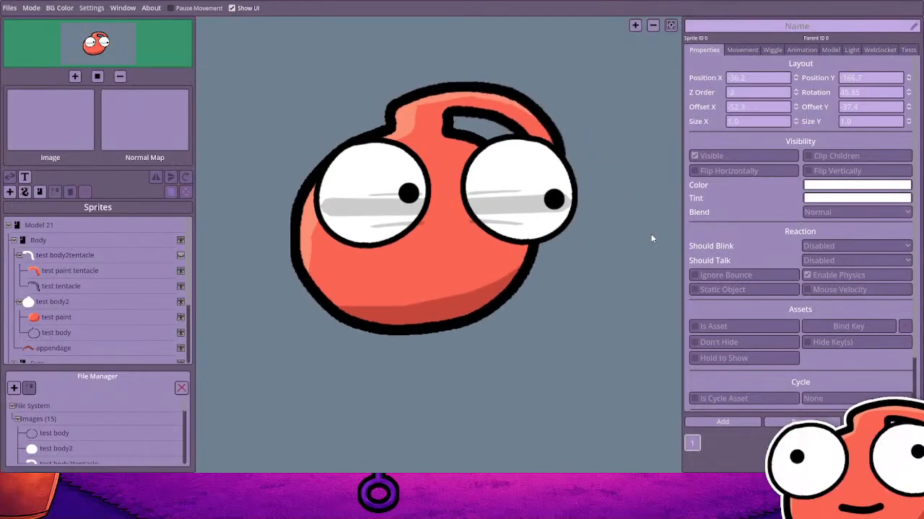
# Try wiggle segment counts such as 3, 6 and 11 on the appendage and settle on 5
pyautogui.scroll(-2, 86, 331)
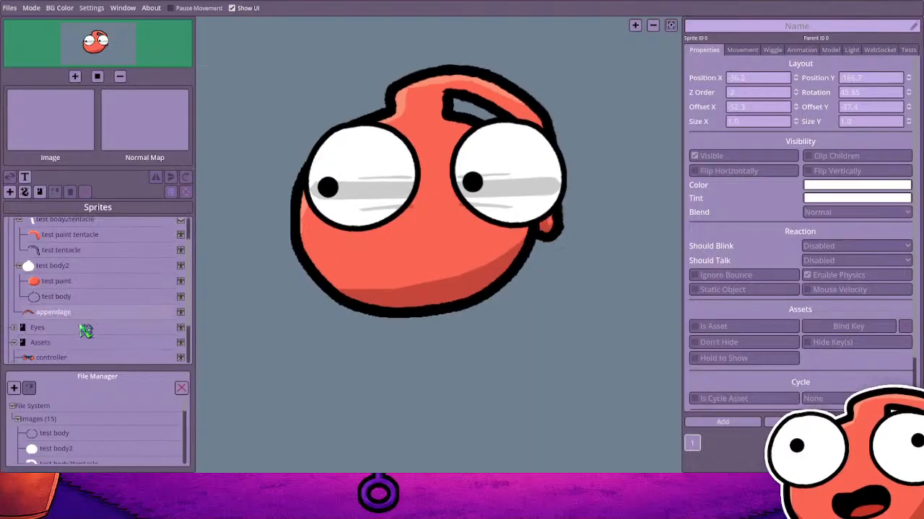
pyautogui.click(76, 313)
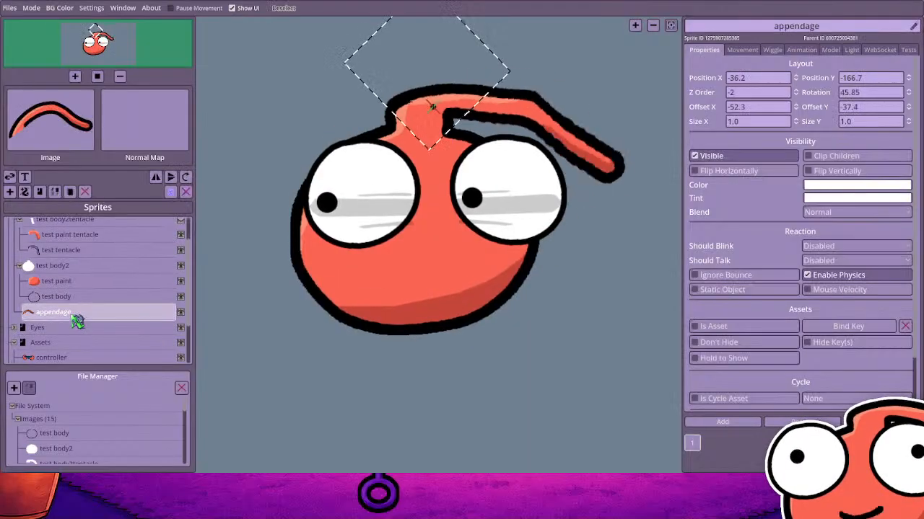
pyautogui.click(770, 52)
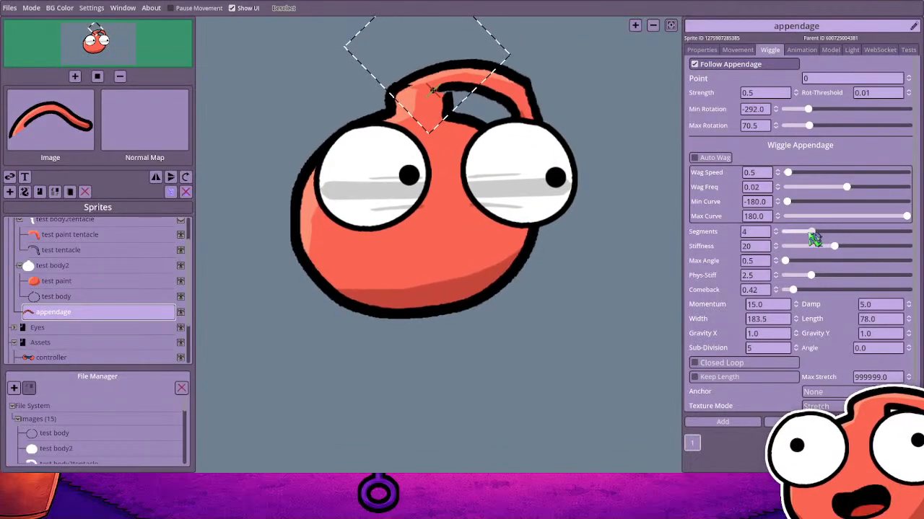
pyautogui.moveTo(826, 239); pyautogui.dragTo(833, 237)
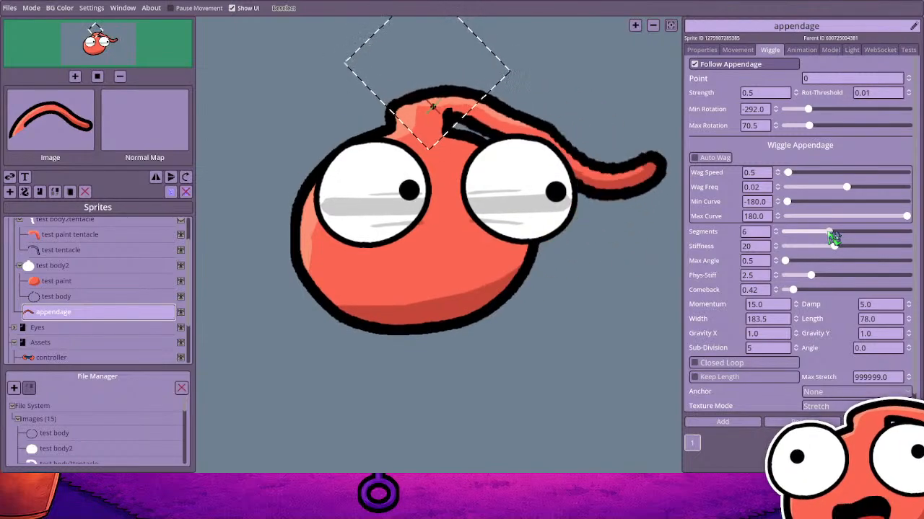
pyautogui.moveTo(833, 238); pyautogui.dragTo(828, 237)
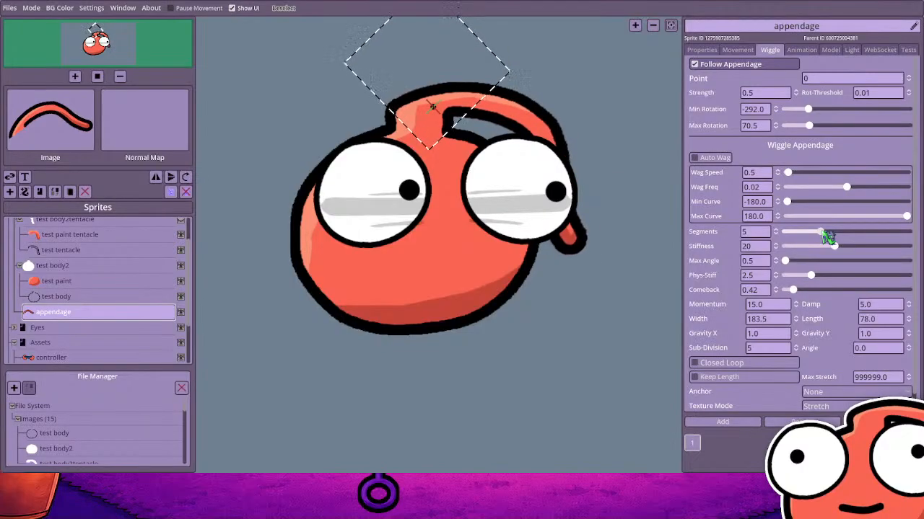
pyautogui.moveTo(829, 237); pyautogui.dragTo(812, 236)
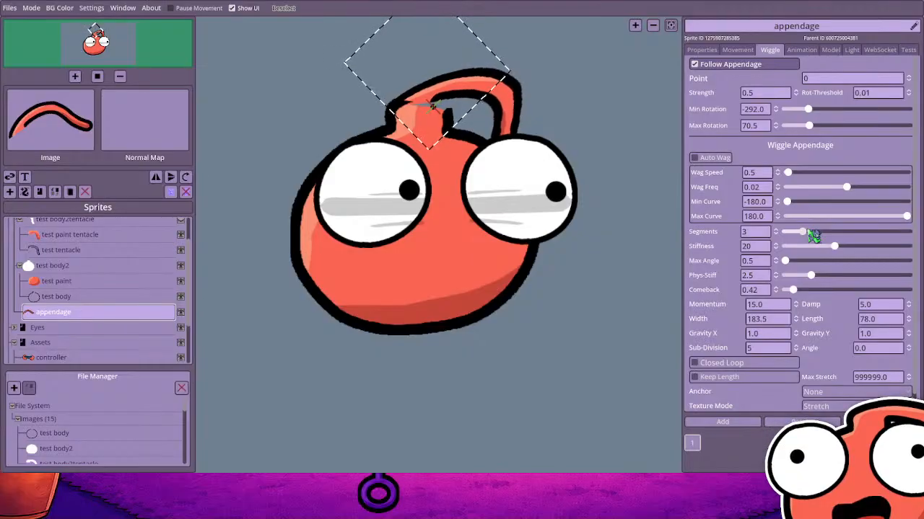
pyautogui.moveTo(821, 235); pyautogui.dragTo(877, 235)
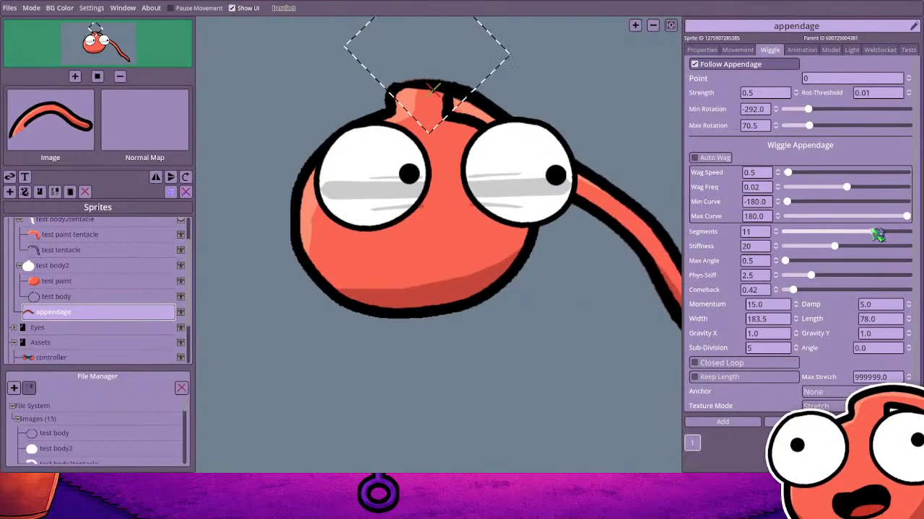
pyautogui.moveTo(879, 235); pyautogui.dragTo(825, 238)
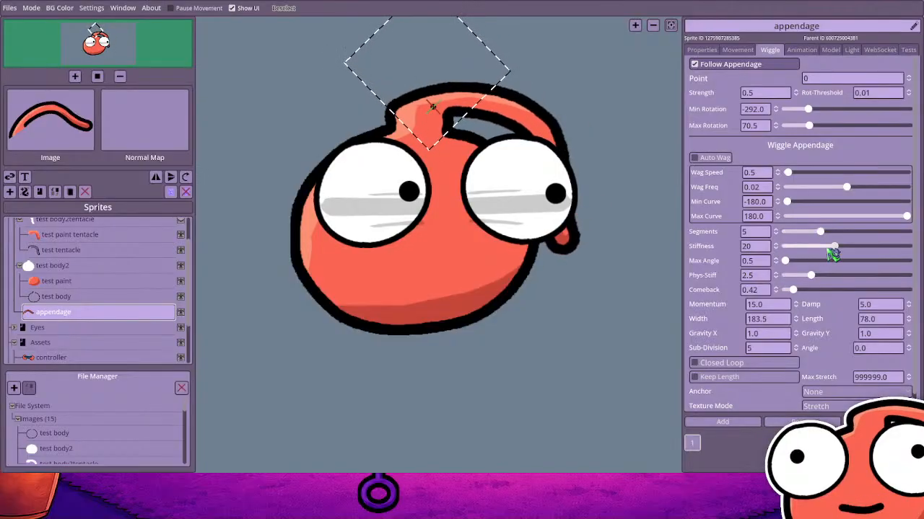
# Set the appendage's stiffness to 10, max angle to 0.3, phys-stiff to 1.5 and comeback to 0.34
pyautogui.moveTo(843, 248); pyautogui.dragTo(820, 249)
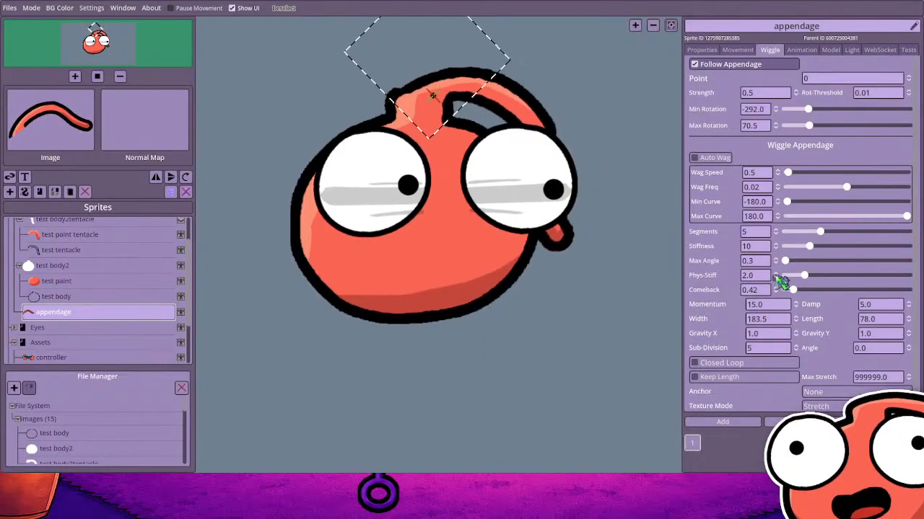
pyautogui.click(776, 278)
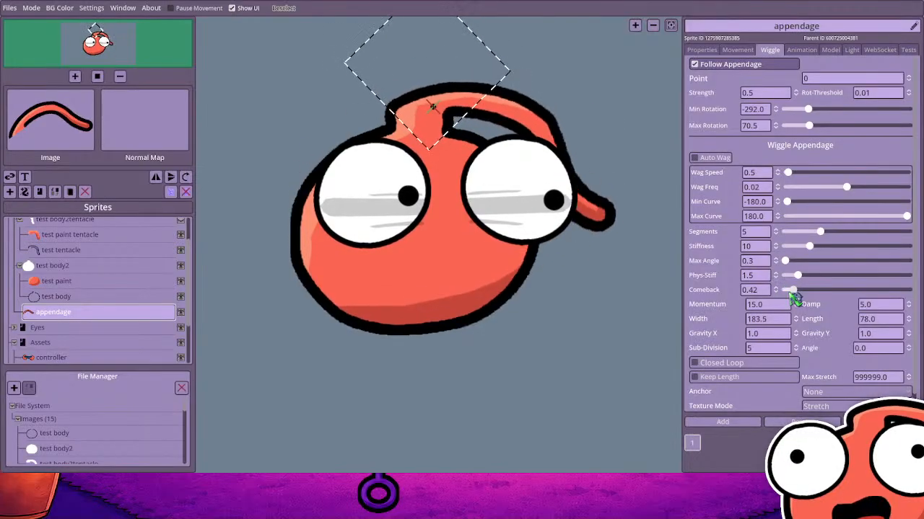
pyautogui.click(776, 292)
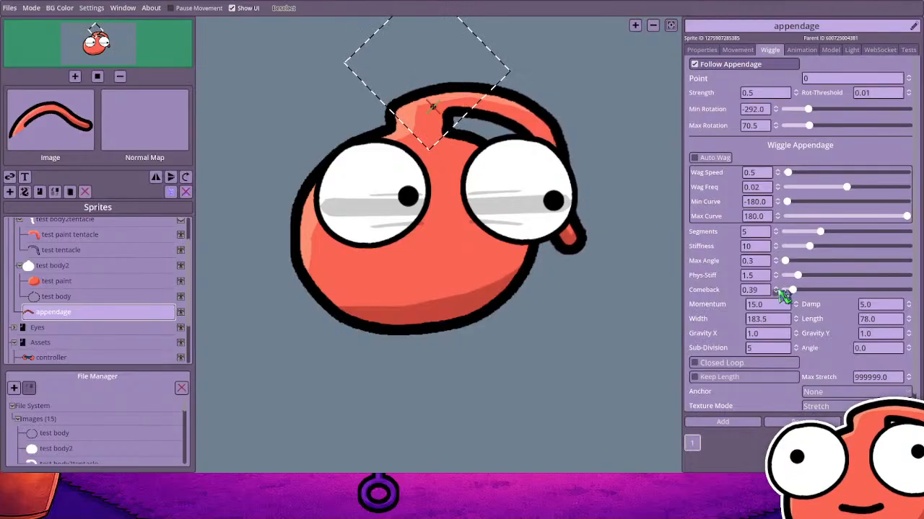
pyautogui.click(776, 292)
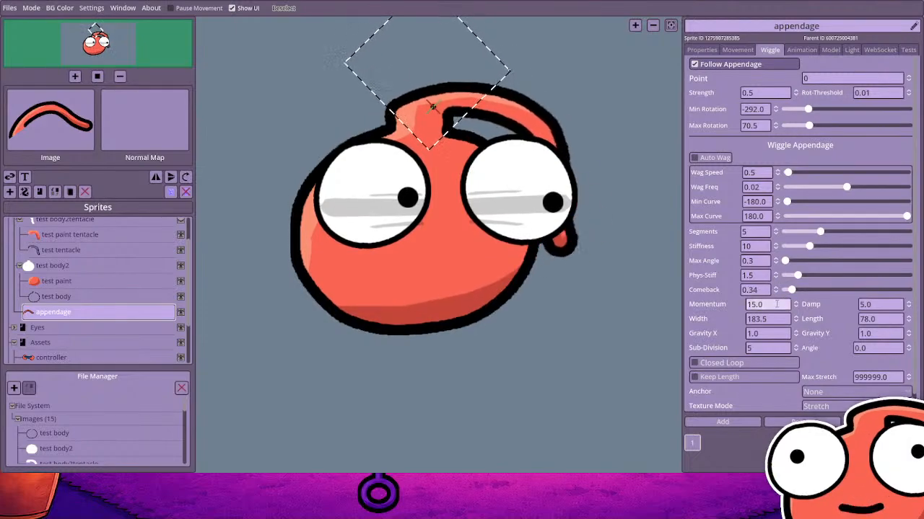
# Set the appendage's wiggle momentum to 10
pyautogui.scroll(-1, 776, 303)
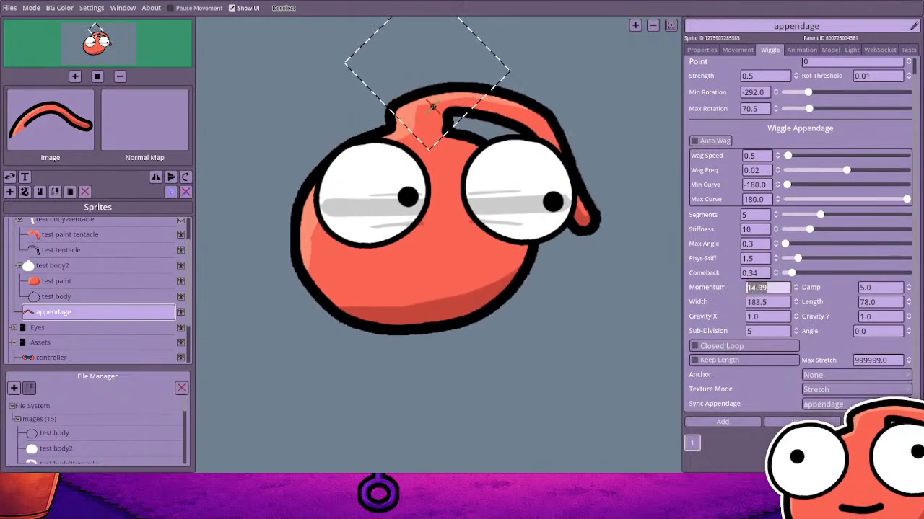
pyautogui.write('10')
pyautogui.press('Return')
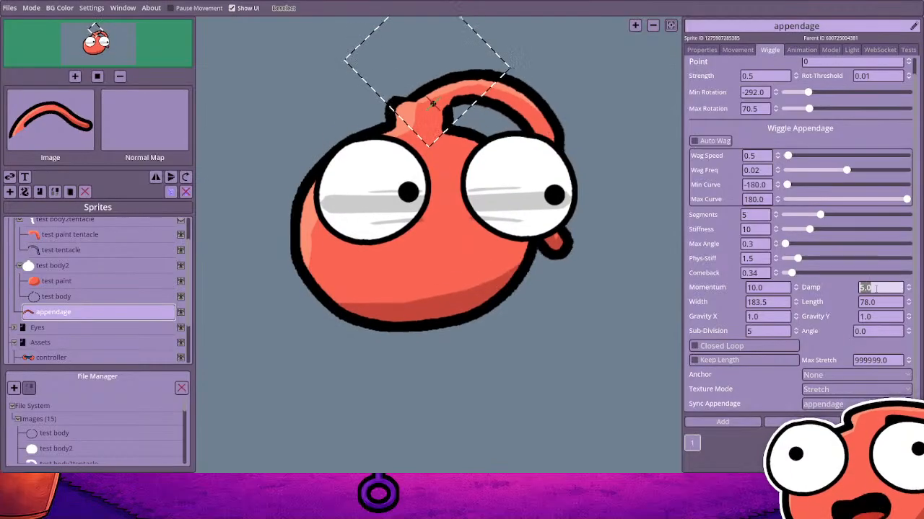
# Try a damp of 4 and a length of 70 on the appendage, and return them to 5 and 78
pyautogui.write('4')
pyautogui.hotkey('ctrl', 's')
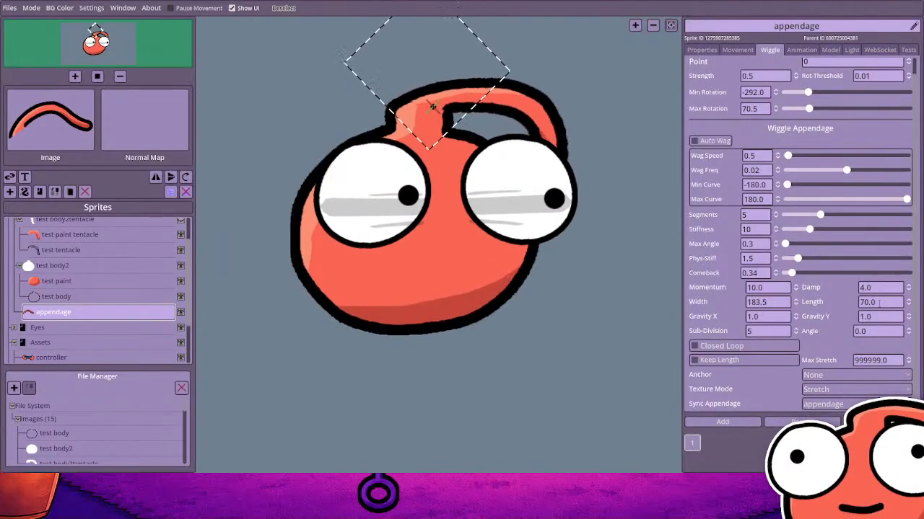
pyautogui.write('78')
pyautogui.press('Return')
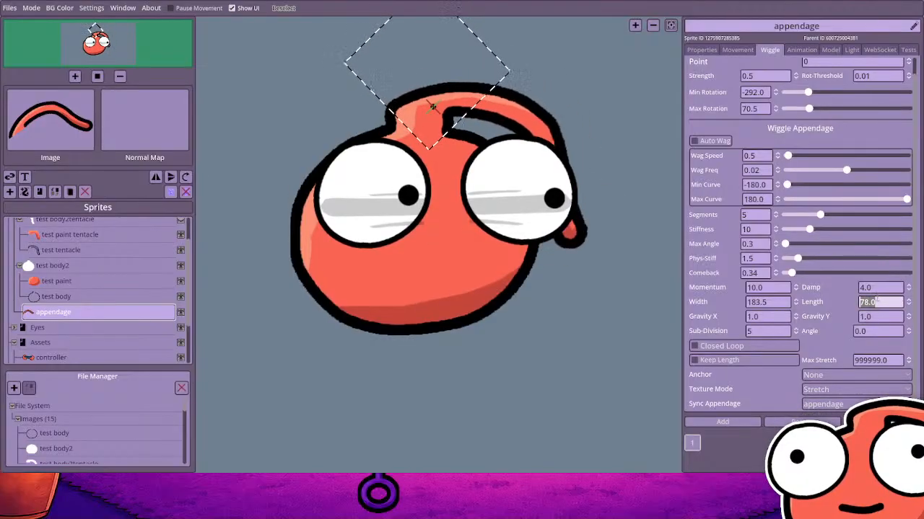
pyautogui.click(875, 289)
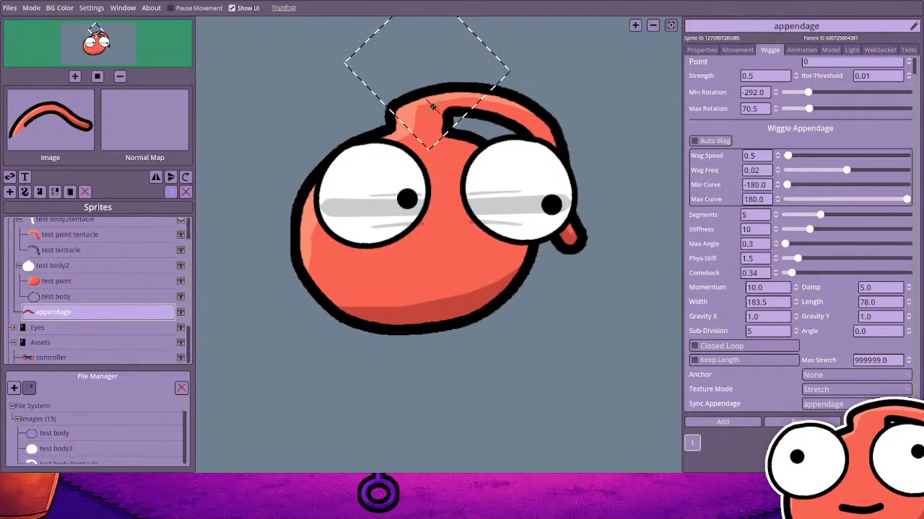
# Set the appendage's width to 200 and nudge the sprite back into line with the neck
pyautogui.click(758, 303)
pyautogui.write('200.0')
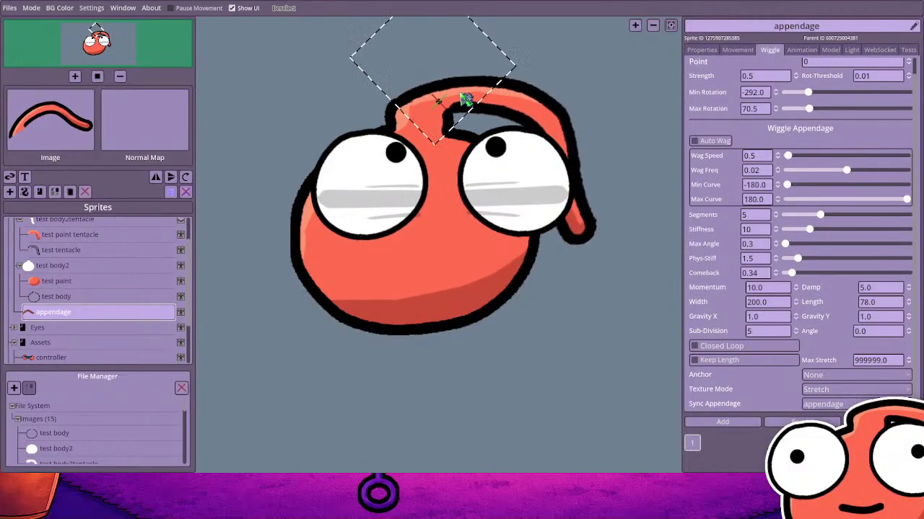
pyautogui.moveTo(466, 100); pyautogui.dragTo(461, 101)
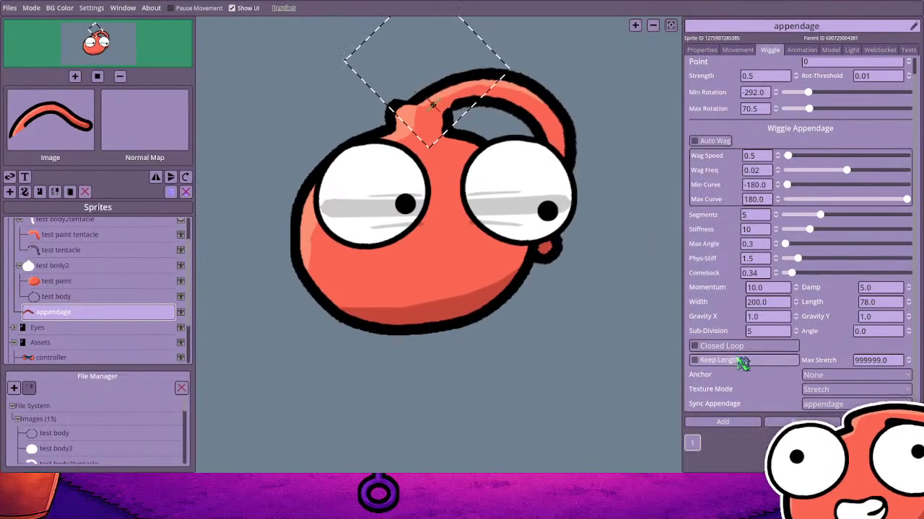
# Try the Keep Length option and sub-division values of 4 and 3, and restore Keep Length off and sub-division 5
pyautogui.click(743, 361)
pyautogui.click(743, 361)
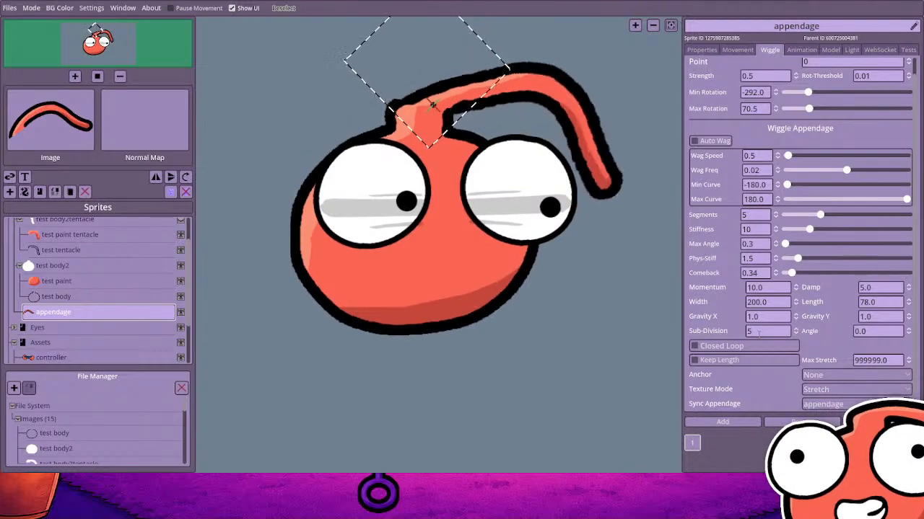
pyautogui.click(758, 334)
pyautogui.scroll(-1, 758, 333)
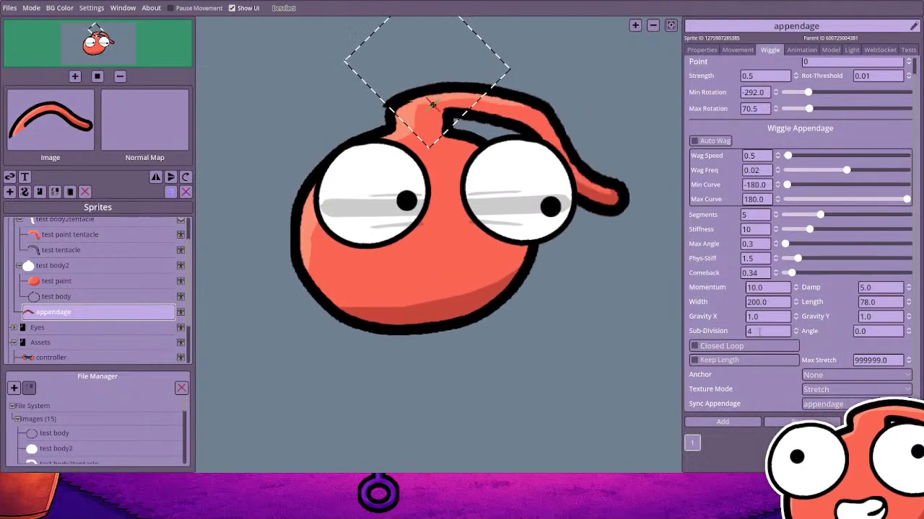
pyautogui.scroll(-1, 758, 333)
pyautogui.scroll(2, 758, 331)
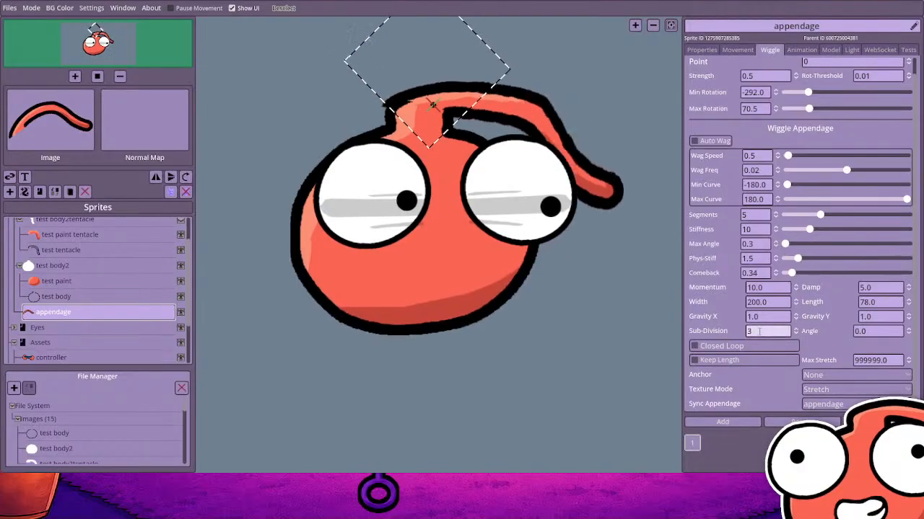
pyautogui.scroll(1, 761, 342)
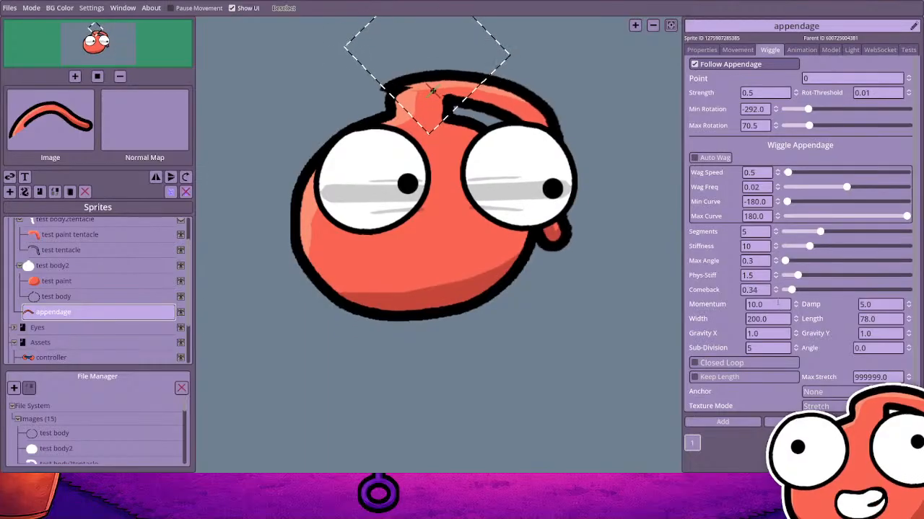
# Save the project
pyautogui.hotkey('ctrl', 's')
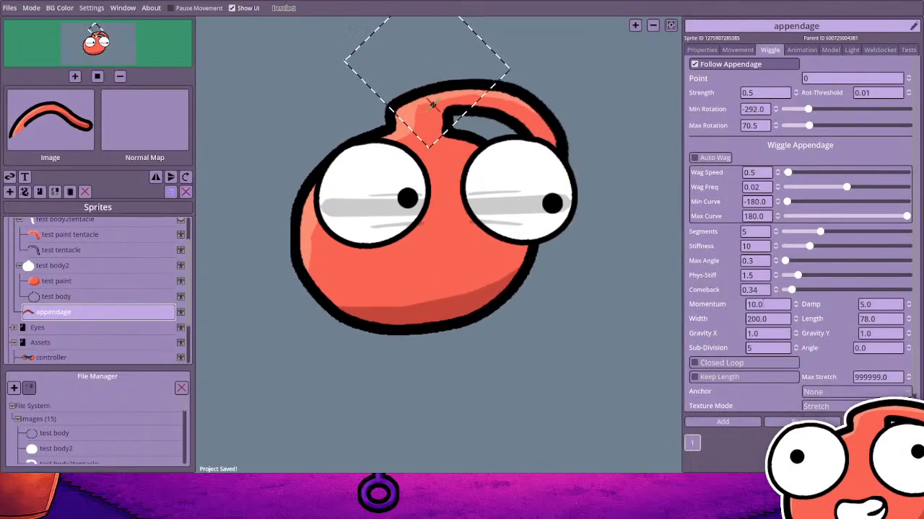
# Try appendage widths of 150, 180 and 190, and return the width to 200
pyautogui.click(767, 318)
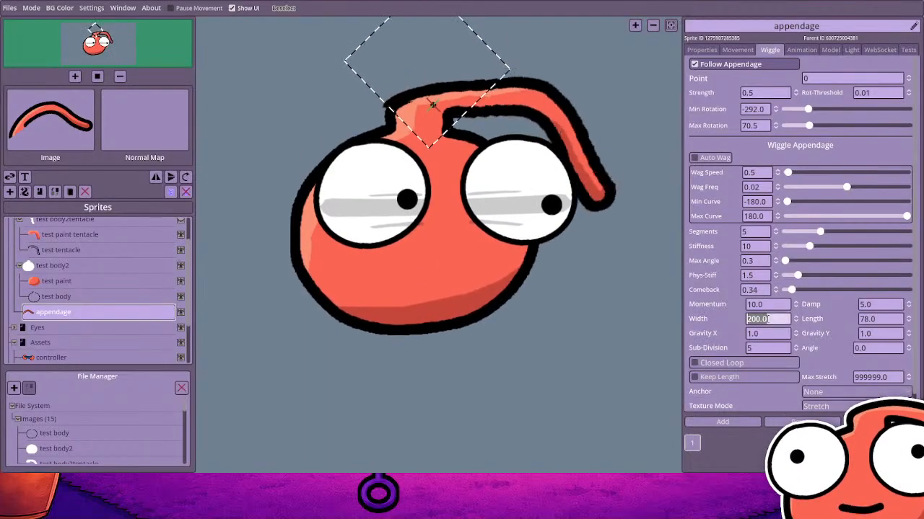
pyautogui.write('150')
pyautogui.press('Return')
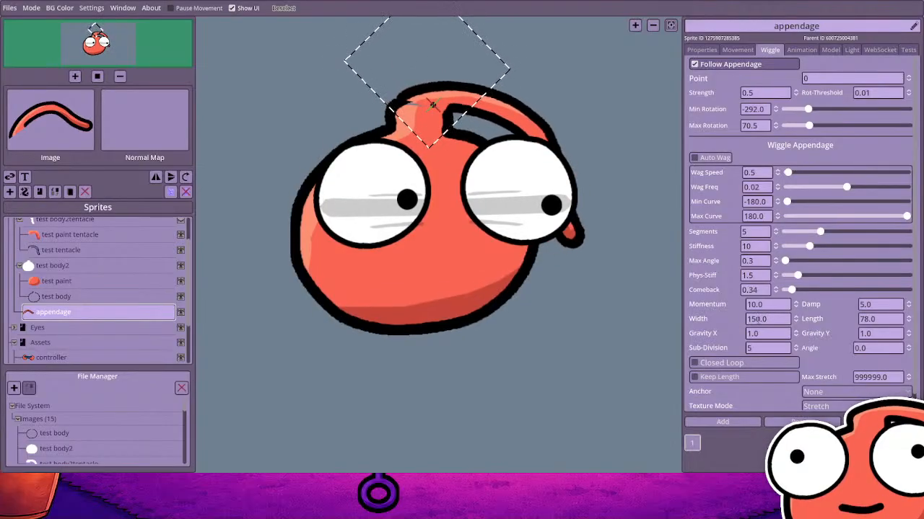
pyautogui.click(757, 319)
pyautogui.write('180')
pyautogui.press('Return')
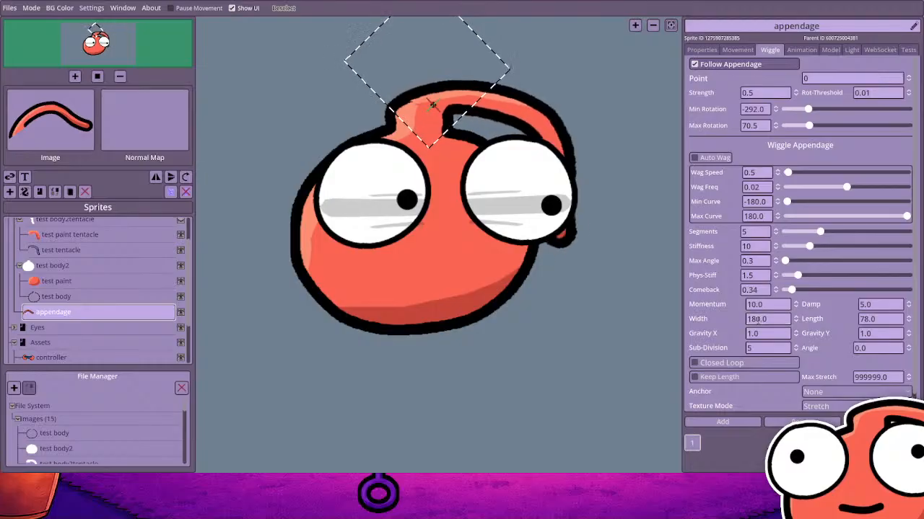
pyautogui.click(757, 318)
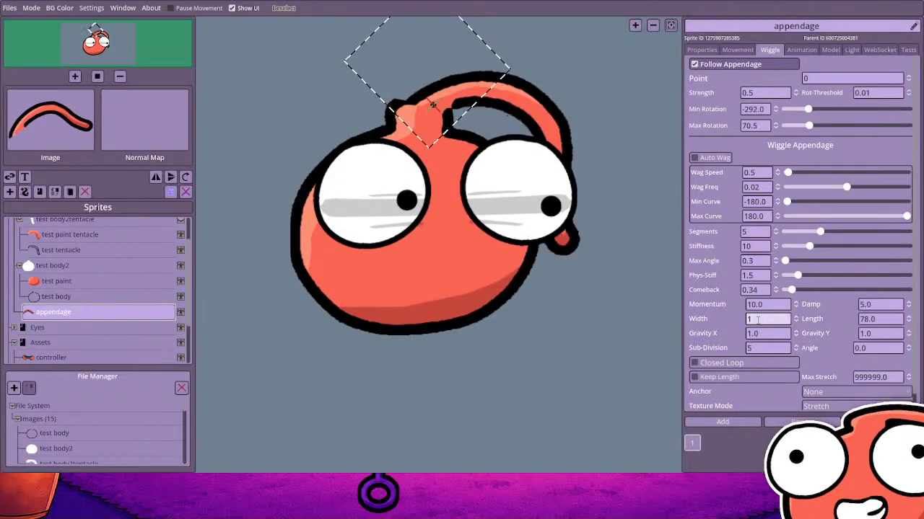
pyautogui.write('190')
pyautogui.press('Return')
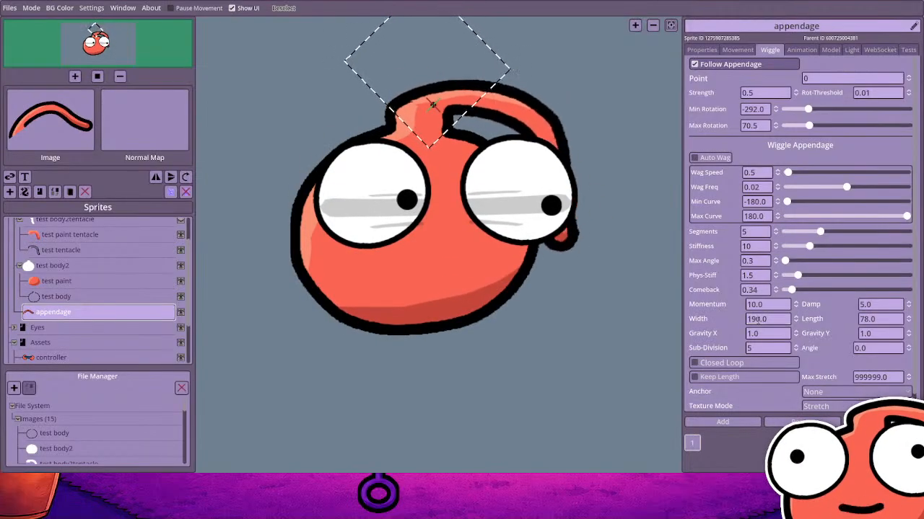
pyautogui.click(757, 319)
pyautogui.write('20')
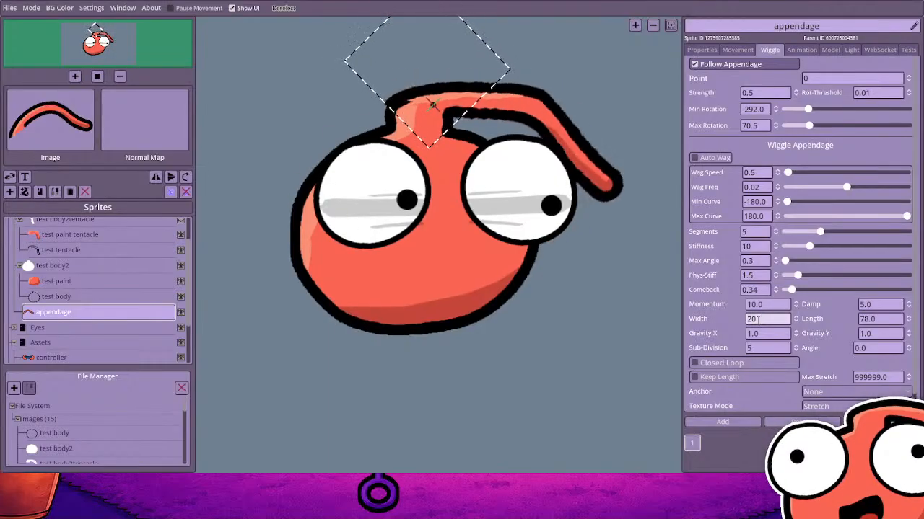
pyautogui.write('0')
pyautogui.press('Return')
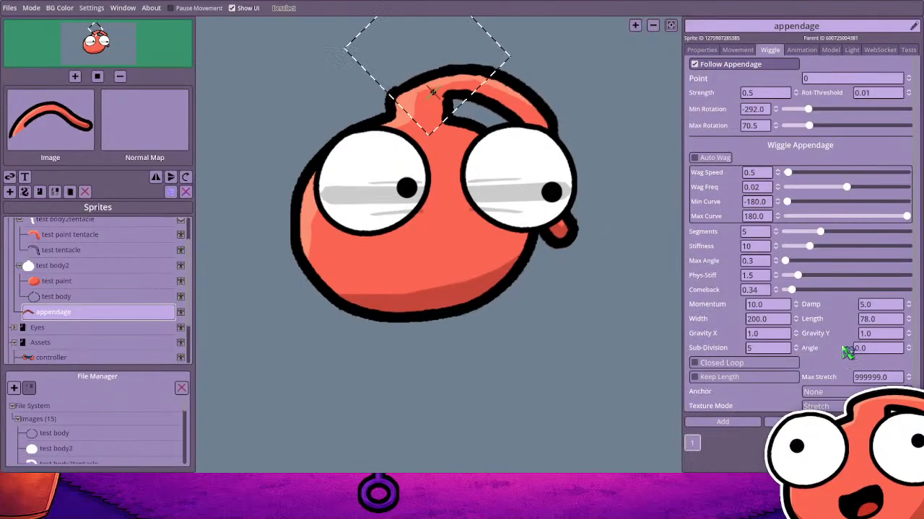
# Try anchoring the appendage to Body and return the anchor to None
pyautogui.scroll(-1, 830, 349)
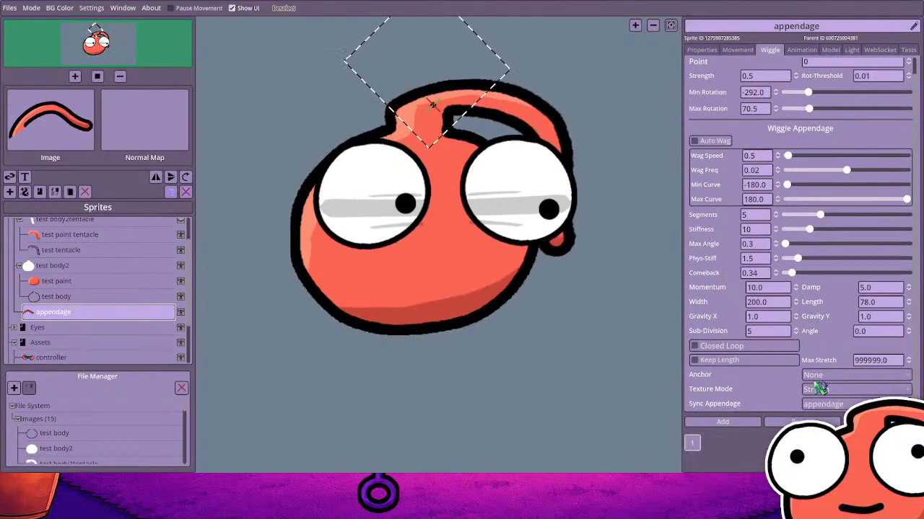
pyautogui.click(822, 377)
pyautogui.click(831, 213)
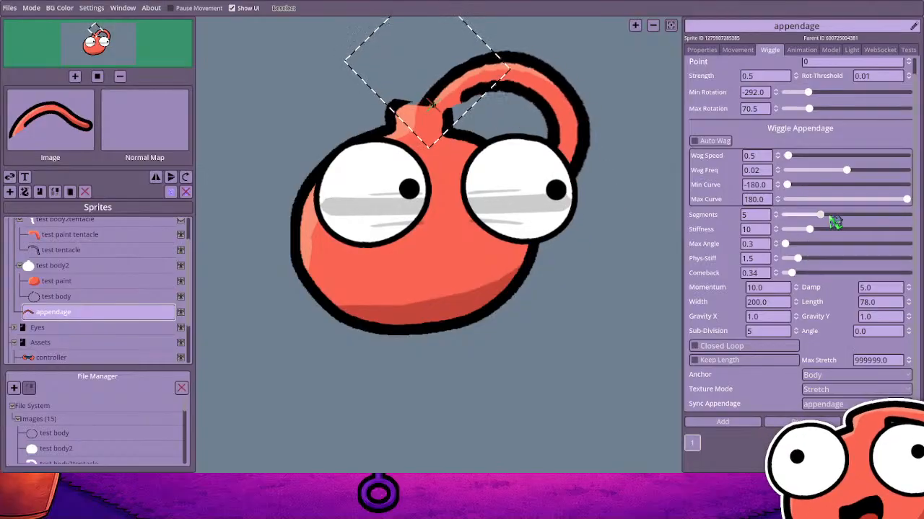
pyautogui.click(830, 374)
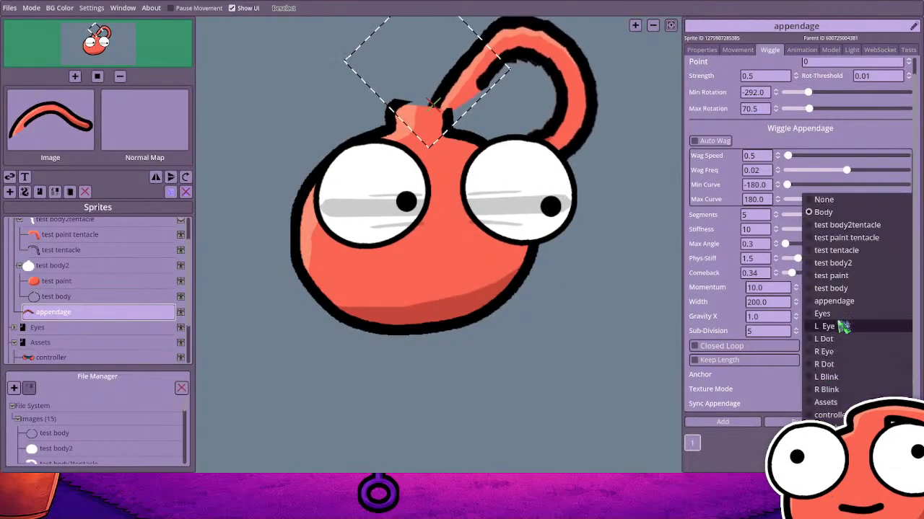
pyautogui.click(821, 212)
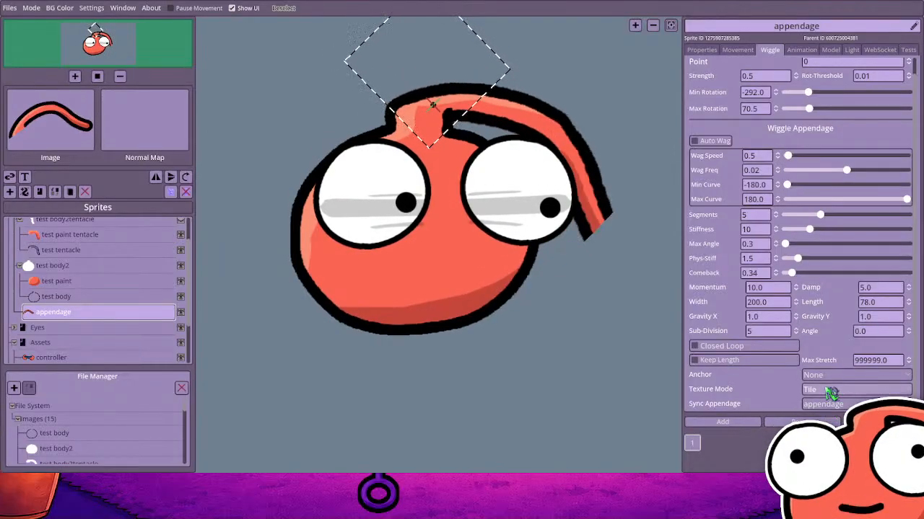
# Return the appendage's texture mode from Tile to Stretch and set Sync Appendage to None
pyautogui.click(831, 391)
pyautogui.click(831, 411)
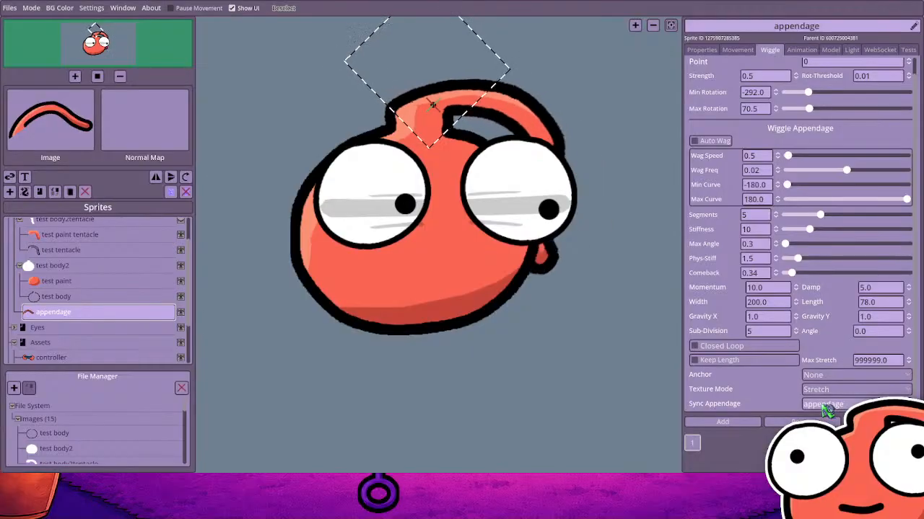
pyautogui.click(823, 416)
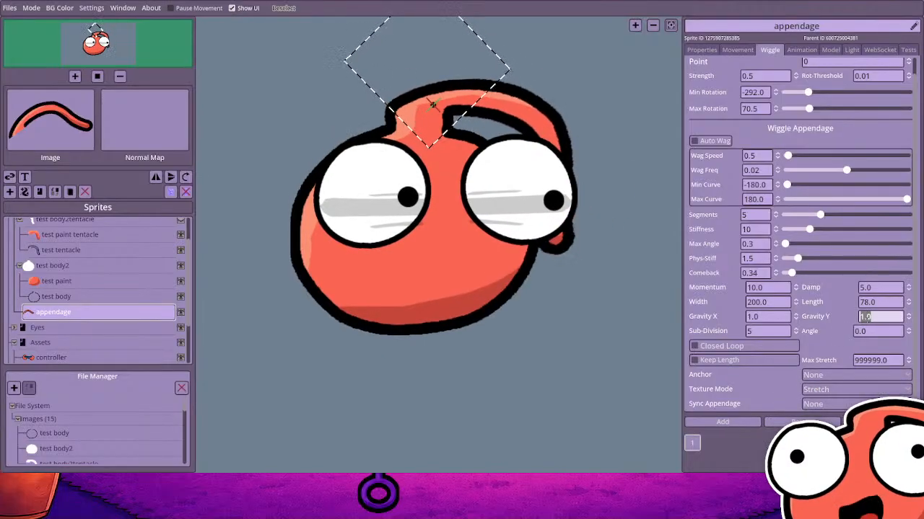
# Try Gravity Y values of 1.5, 2 and 3.5 on the appendage, and return it to 1.0
pyautogui.write('1.5')
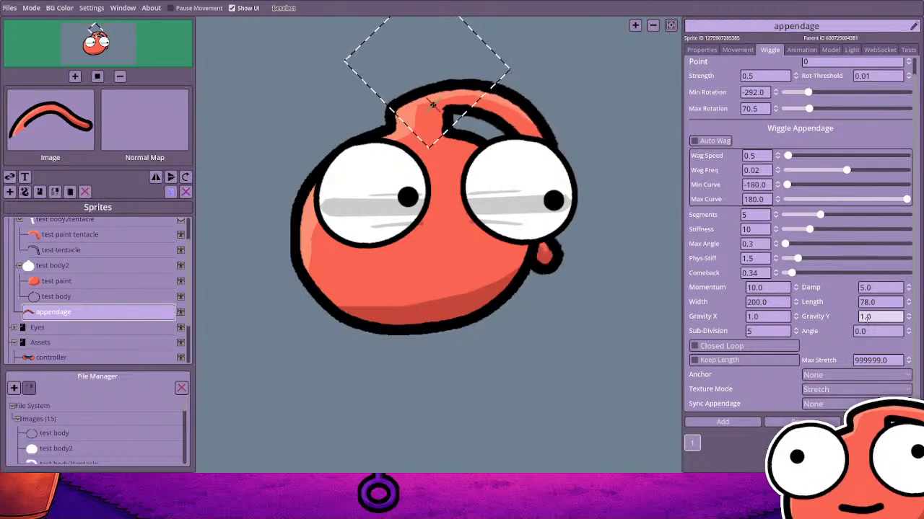
pyautogui.press('Return')
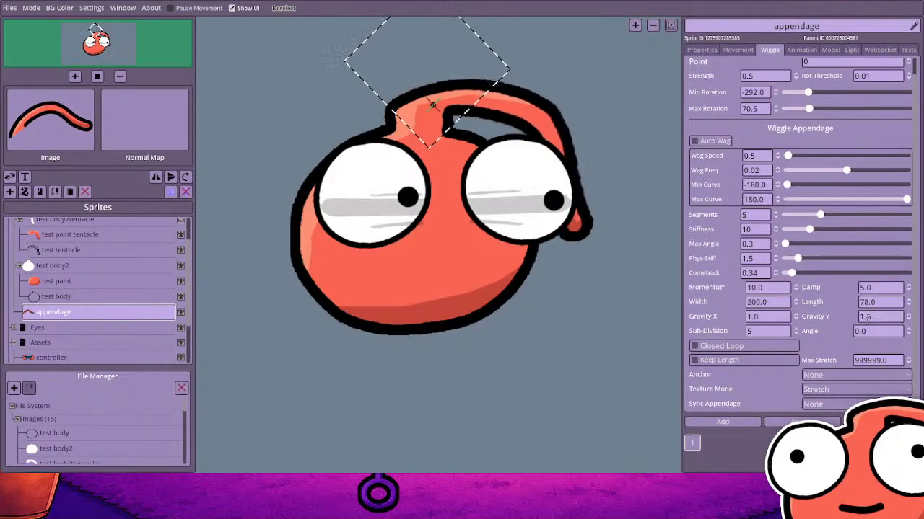
pyautogui.click(909, 321)
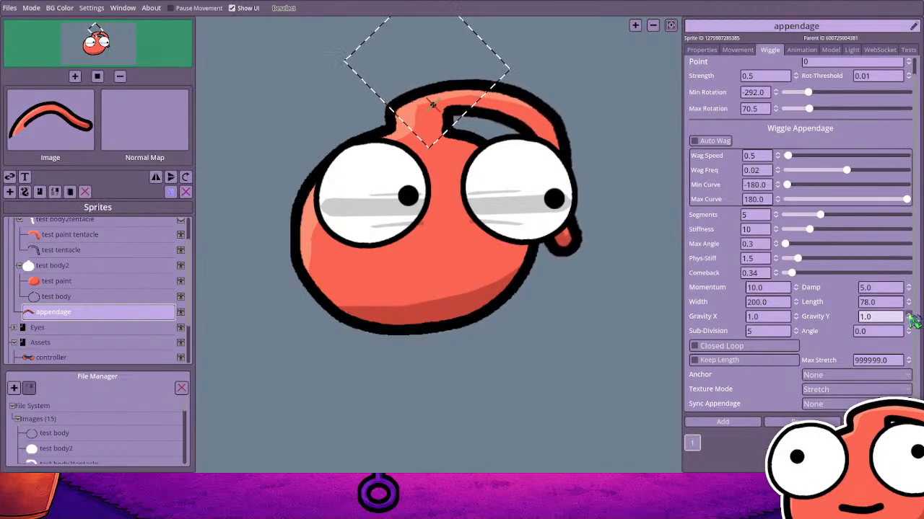
pyautogui.click(909, 315)
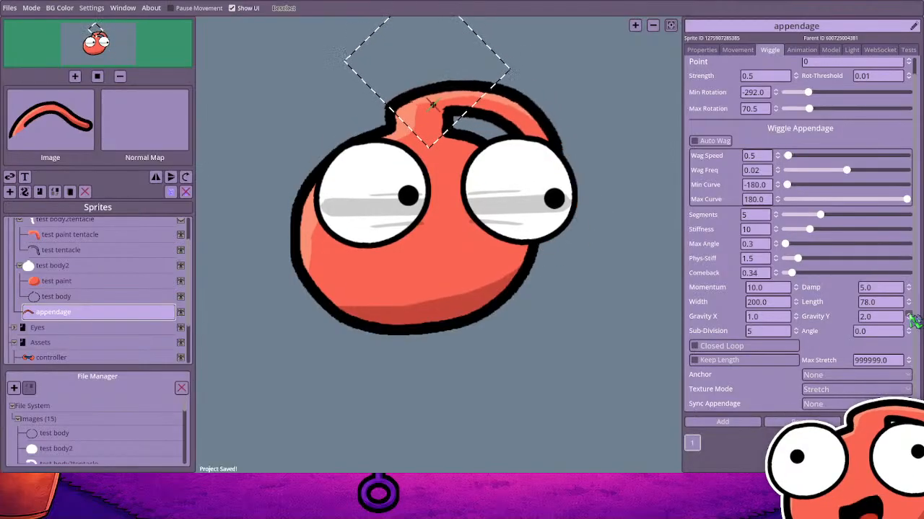
pyautogui.click(909, 316)
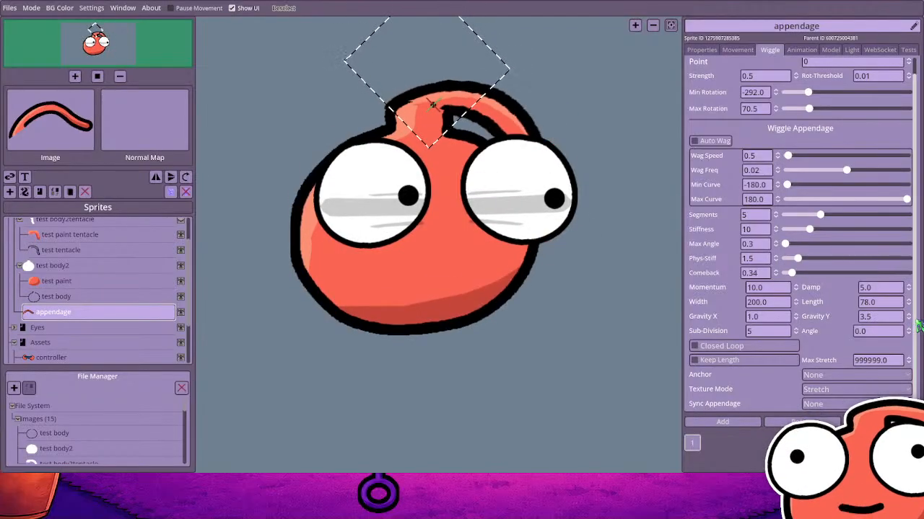
pyautogui.click(909, 319)
pyautogui.click(909, 319)
pyautogui.click(909, 319)
pyautogui.click(909, 319)
pyautogui.click(909, 320)
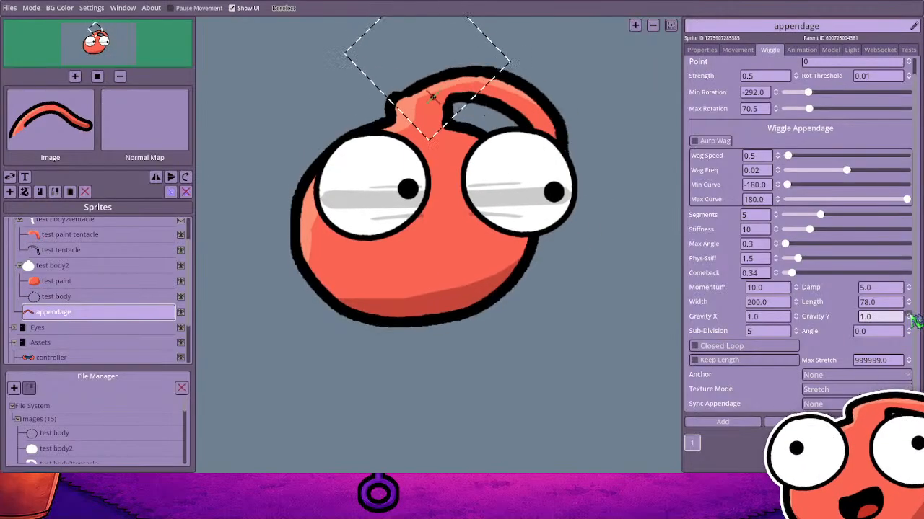
# Set the appendage's Gravity Y to 2.5
pyautogui.click(909, 315)
pyautogui.click(909, 315)
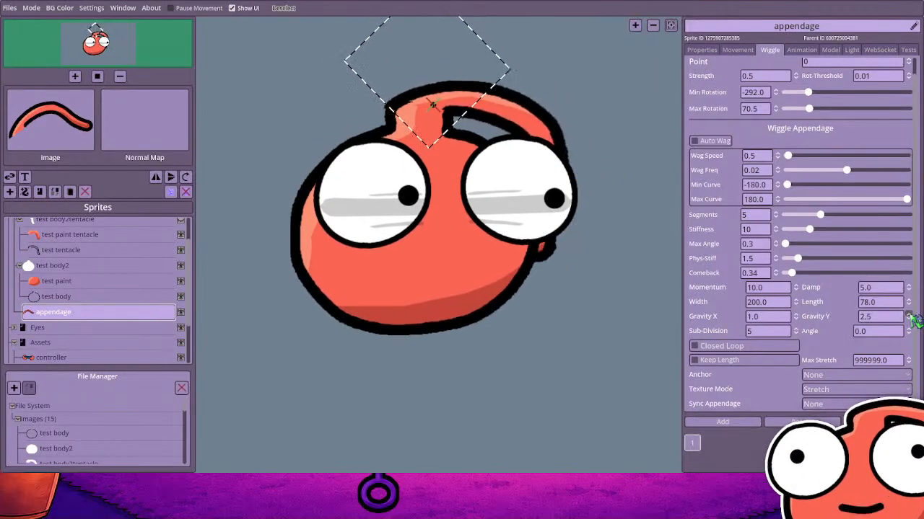
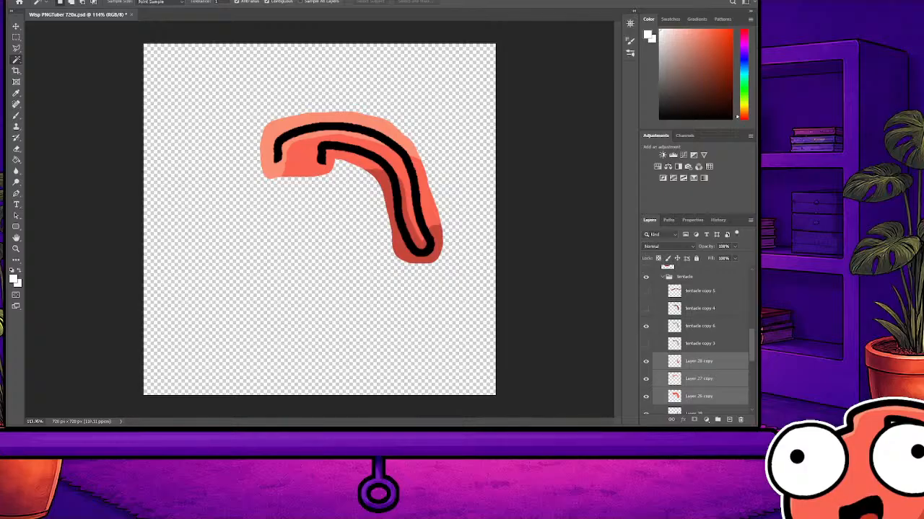
# In Photoshop, merge the Layer 26, 27 and 28 copies and move the tentacle copy 6 outline directly above the merged layer
pyautogui.scroll(-2, 697, 339)
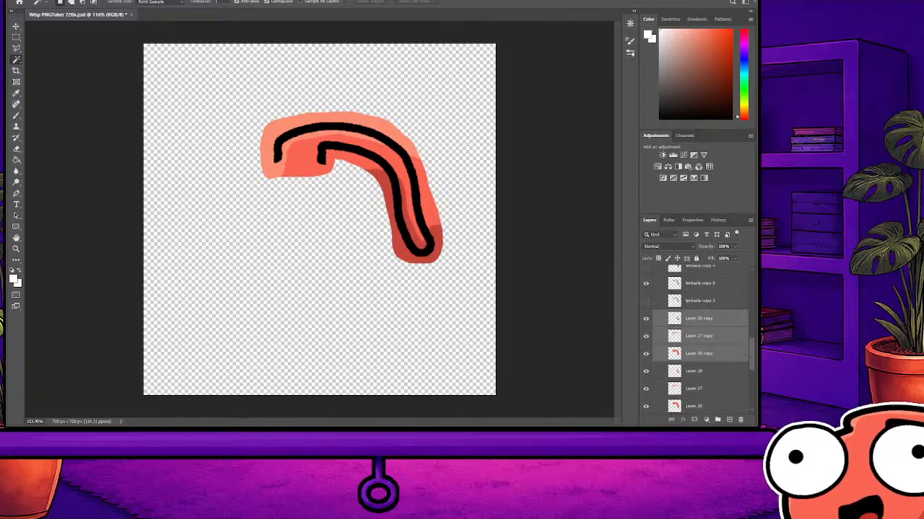
pyautogui.hotkey('ctrl', 'e')
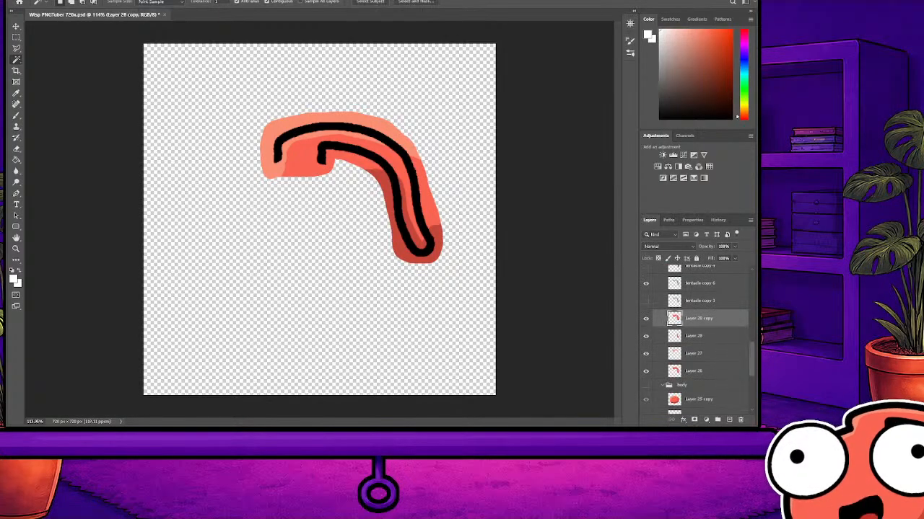
pyautogui.click(699, 301)
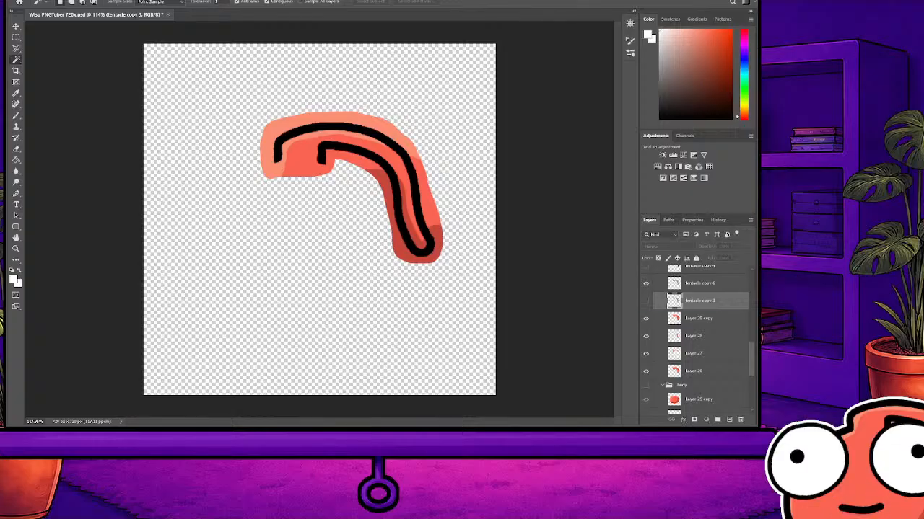
pyautogui.moveTo(699, 283); pyautogui.dragTo(700, 309)
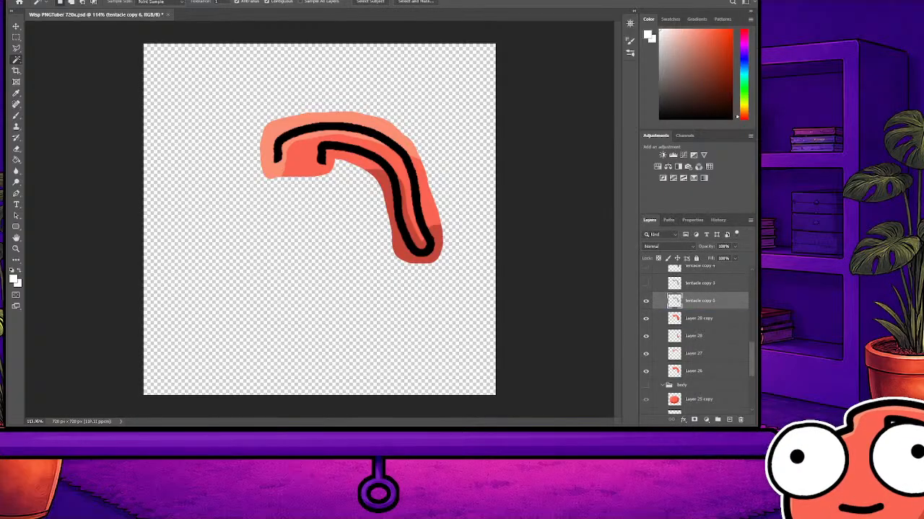
# Hide the original Layer 26, Layer 27 and Layer 28, keeping the merged Layer 28 copy visible
pyautogui.keyDown('shift'); pyautogui.click(699, 335); pyautogui.keyUp('shift')
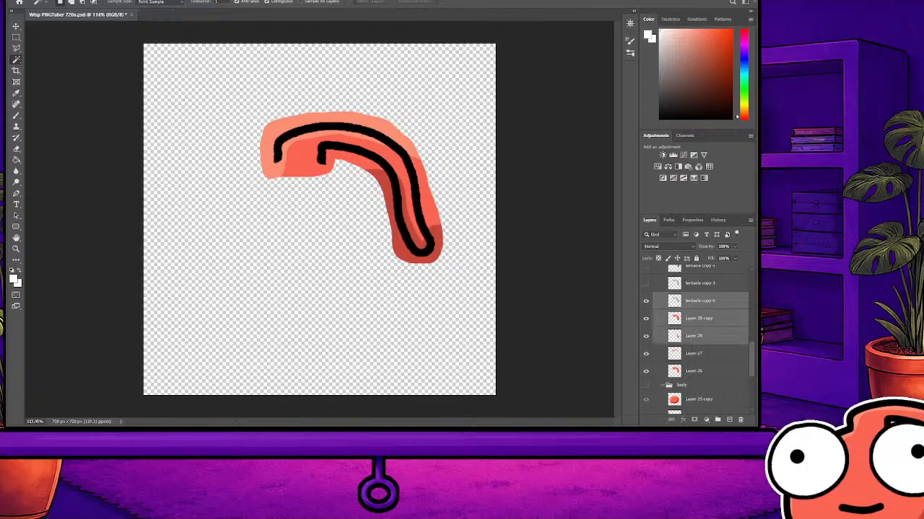
pyautogui.keyDown('shift'); pyautogui.click(699, 353); pyautogui.keyUp('shift')
pyautogui.scroll(1, 699, 336)
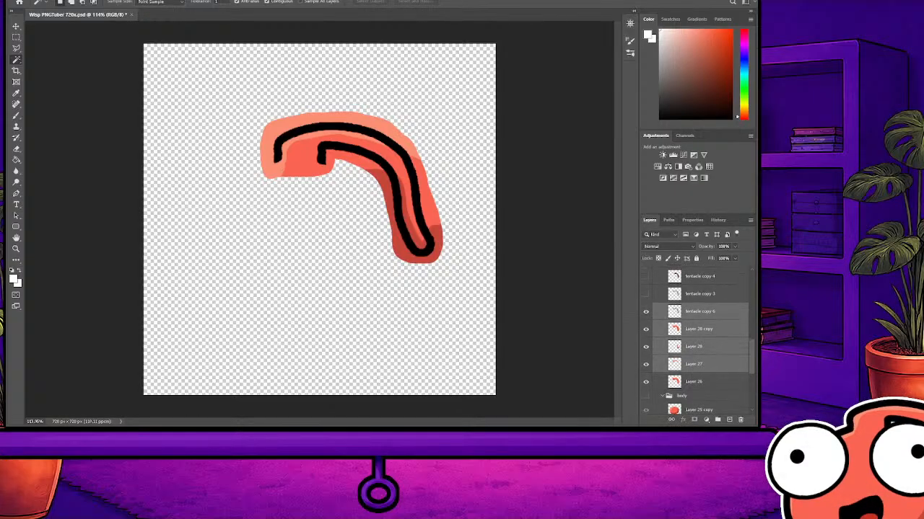
pyautogui.scroll(-2, 700, 336)
pyautogui.click(699, 325)
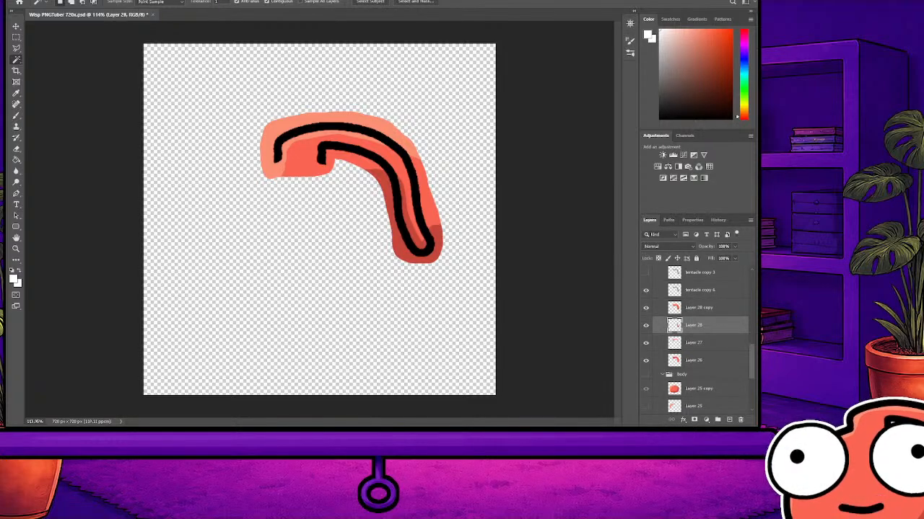
pyautogui.click(646, 342)
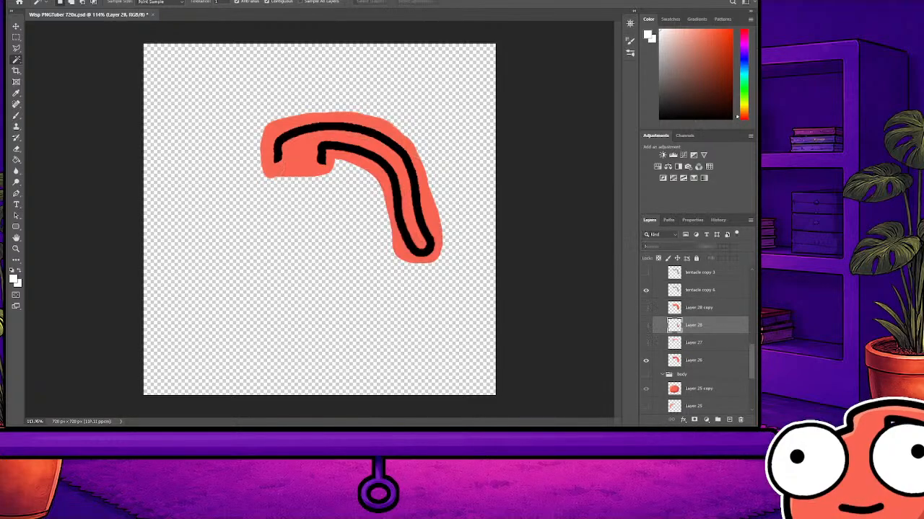
pyautogui.click(646, 360)
pyautogui.click(646, 308)
# Move tentacle copy 6 and Layer 28 copy together above tentacle copy 3 in the layer order
pyautogui.click(675, 310)
pyautogui.keyDown('shift'); pyautogui.click(700, 290); pyautogui.keyUp('shift')
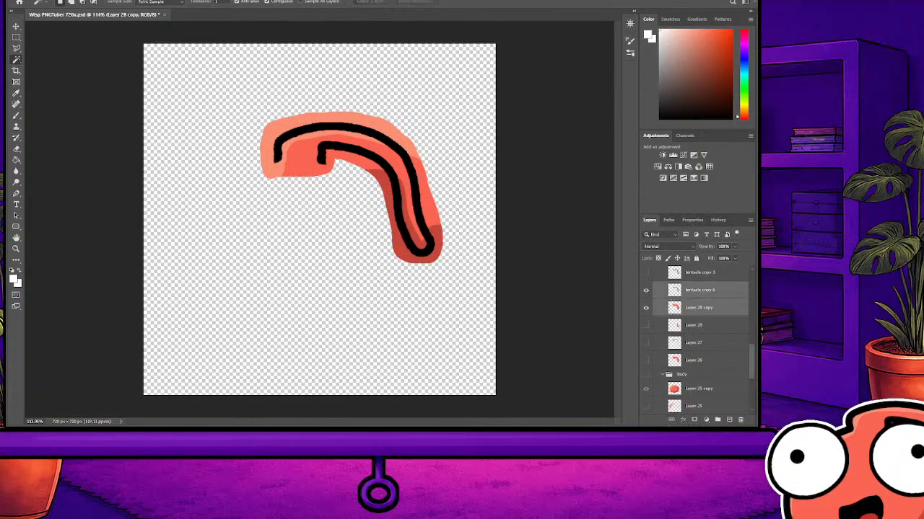
pyautogui.scroll(1, 694, 325)
pyautogui.moveTo(699, 311); pyautogui.dragTo(699, 287)
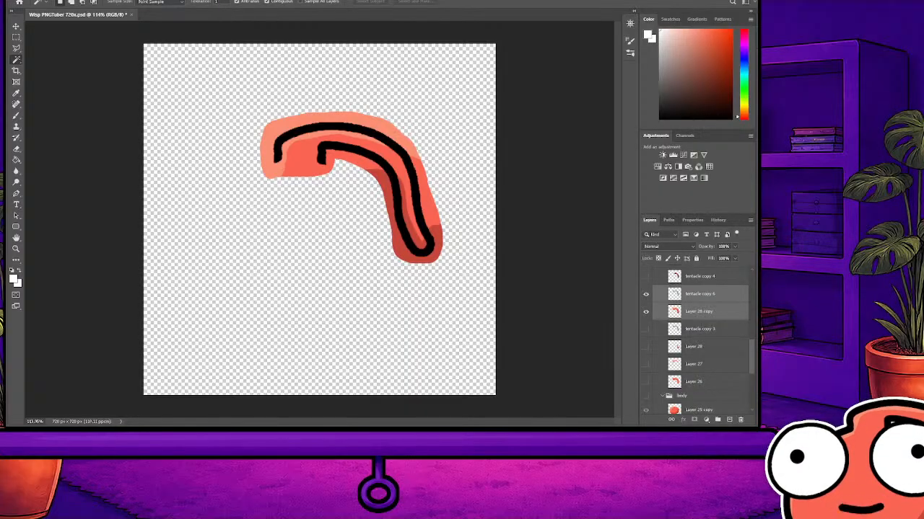
# Erase the paint on Layer 28 copy that extends outside the tentacle's black outline, cutting the base straight across
pyautogui.click(698, 311)
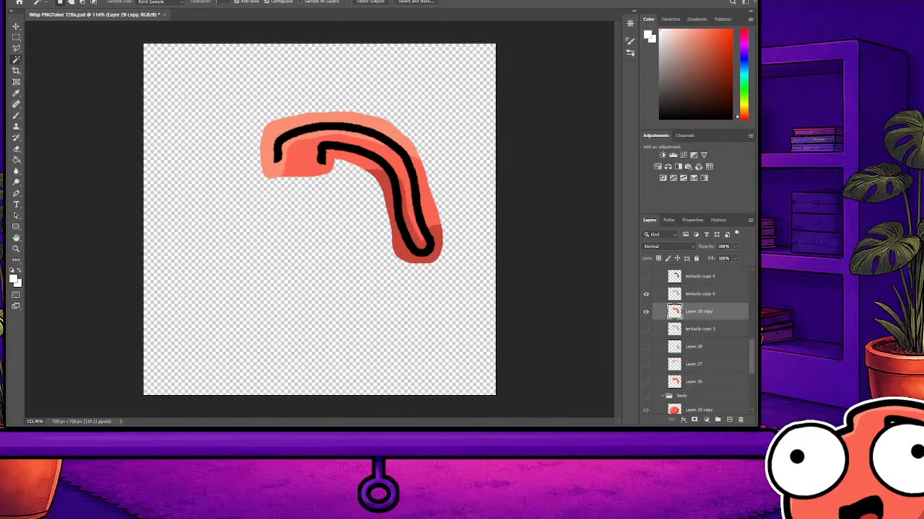
pyautogui.scroll(4, 196, 133)
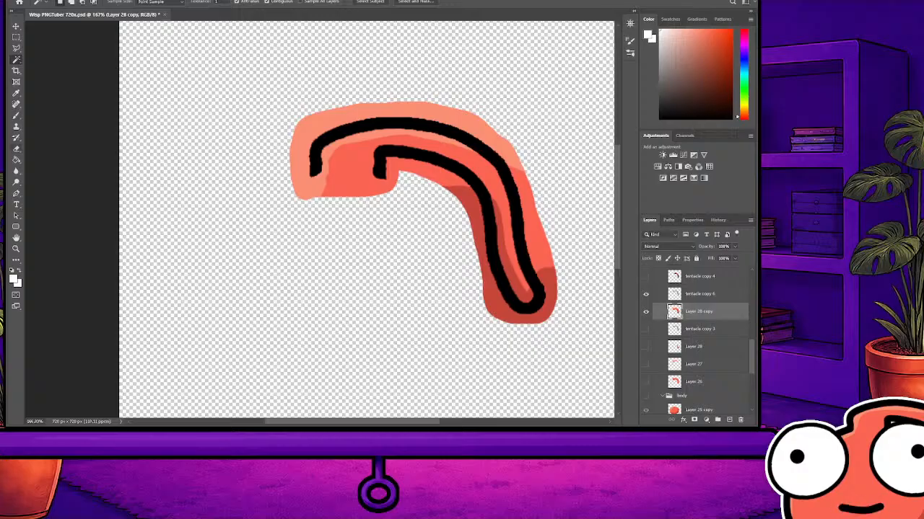
pyautogui.press('e')
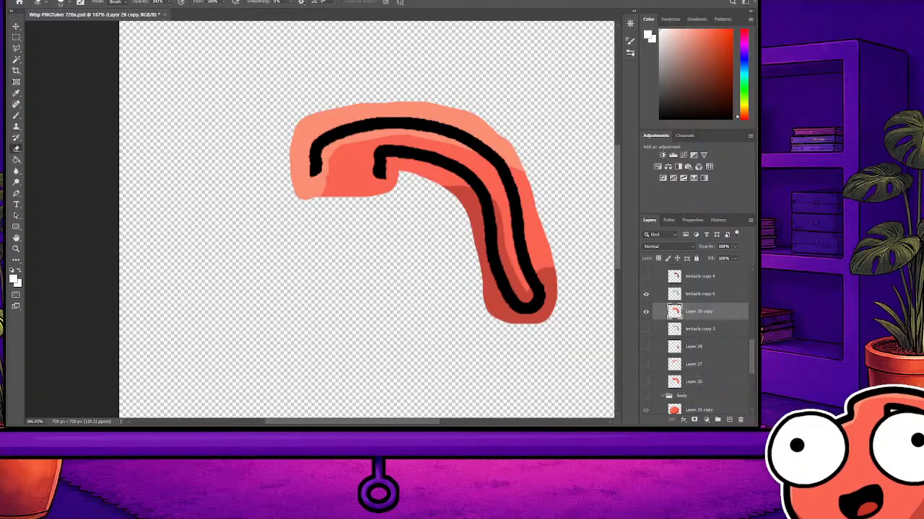
pyautogui.moveTo(376, 186); pyautogui.dragTo(321, 186)
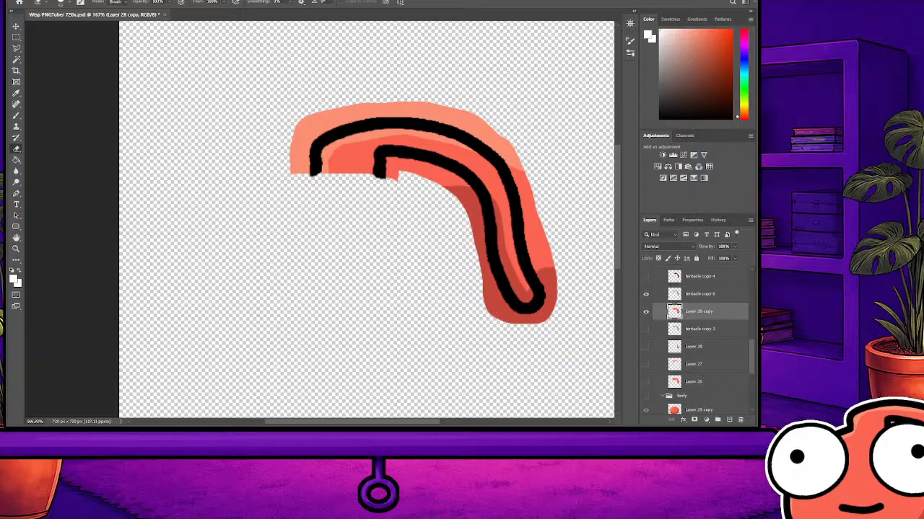
pyautogui.hotkey('ctrl', 'z')
pyautogui.moveTo(288, 176)
pyautogui.mouseDown()
pyautogui.moveTo(290, 140)
pyautogui.moveTo(321, 111)
pyautogui.mouseUp()
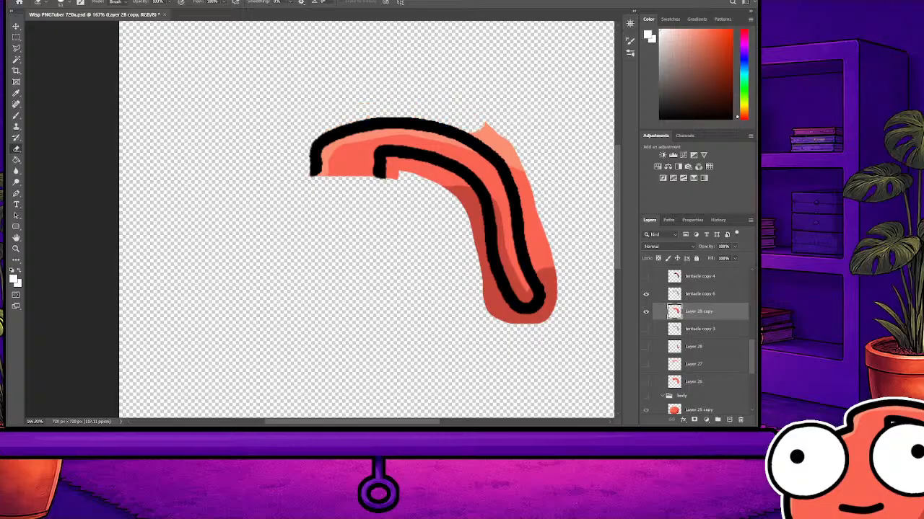
pyautogui.moveTo(476, 119)
pyautogui.mouseDown()
pyautogui.moveTo(528, 176)
pyautogui.moveTo(544, 252)
pyautogui.mouseUp()
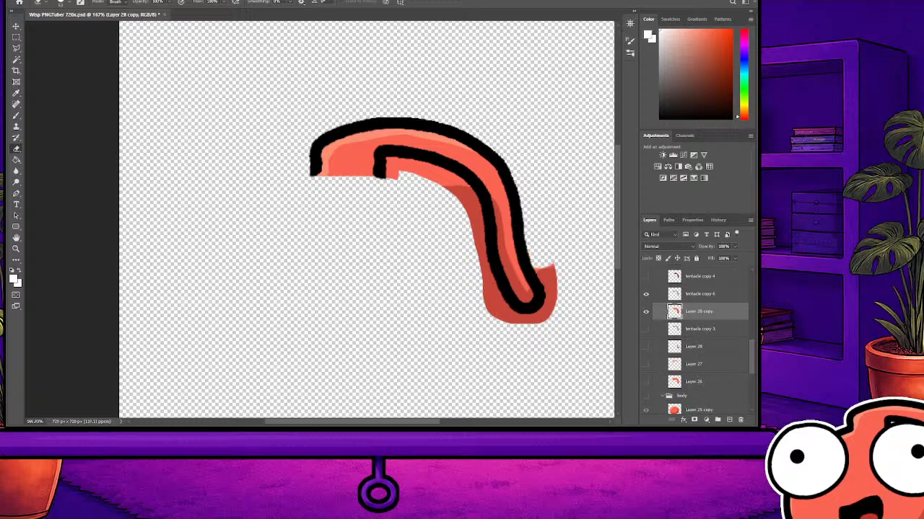
pyautogui.hotkey('ctrl', 'z')
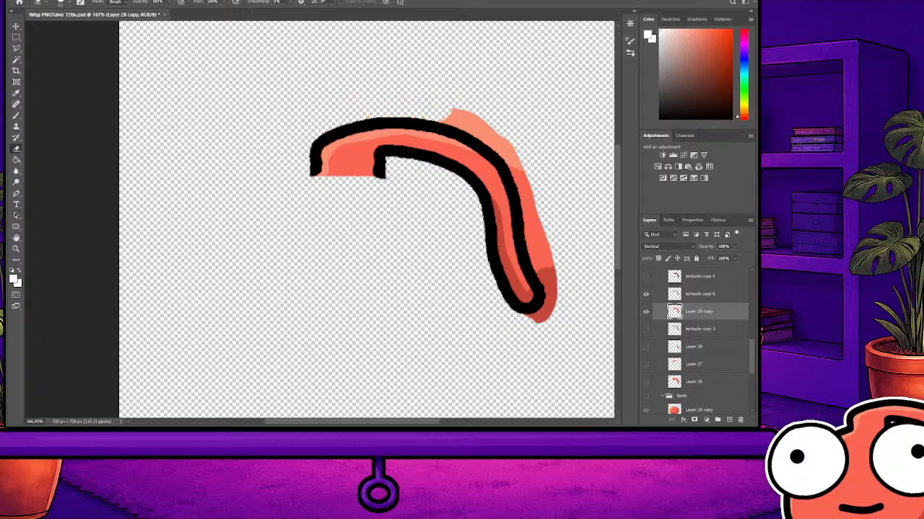
pyautogui.moveTo(454, 114); pyautogui.dragTo(510, 150)
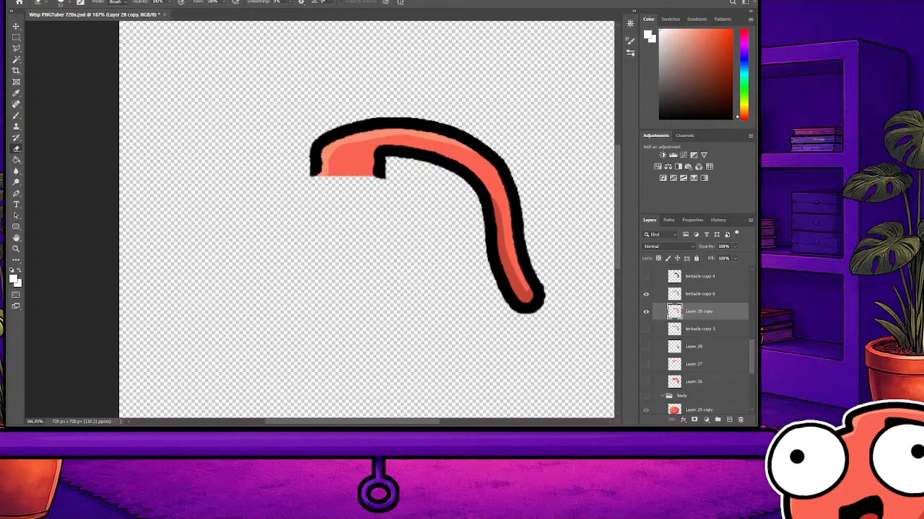
# Merge tentacle copy 6 with Layer 28 copy into one layer and show tentacle copy 4 for comparison
pyautogui.keyDown('shift'); pyautogui.click(700, 294); pyautogui.keyUp('shift')
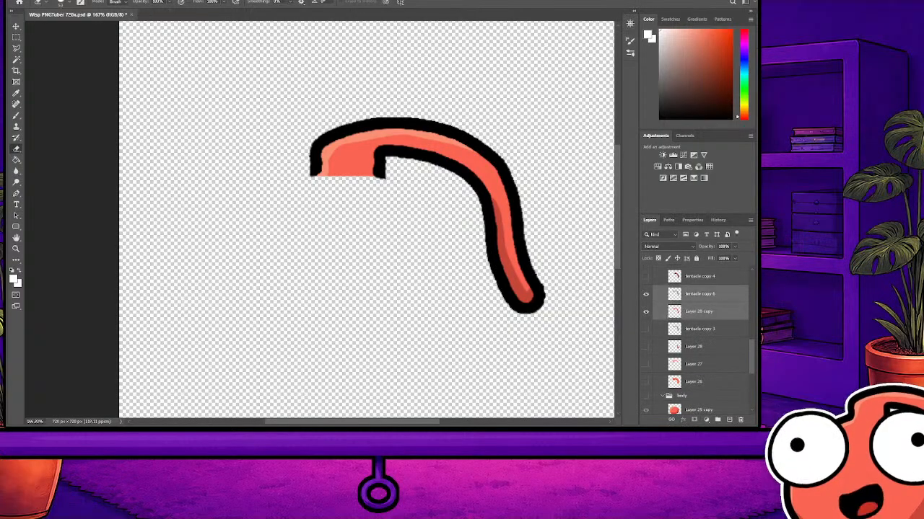
pyautogui.hotkey('ctrl', 'e')
pyautogui.click(646, 308)
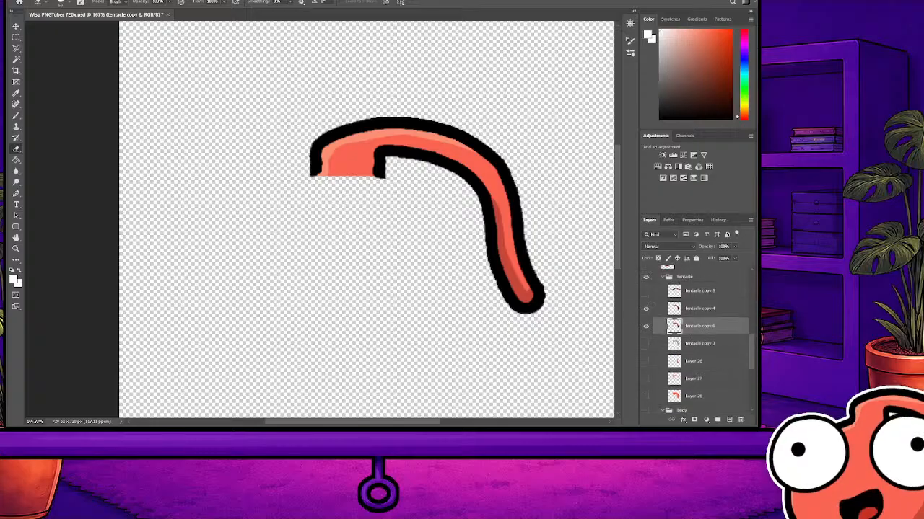
# Rotate the merged tentacle counter-clockwise until its tip is about level with its base, and hide tentacle copy 4
pyautogui.hotkey('ctrl', 't')
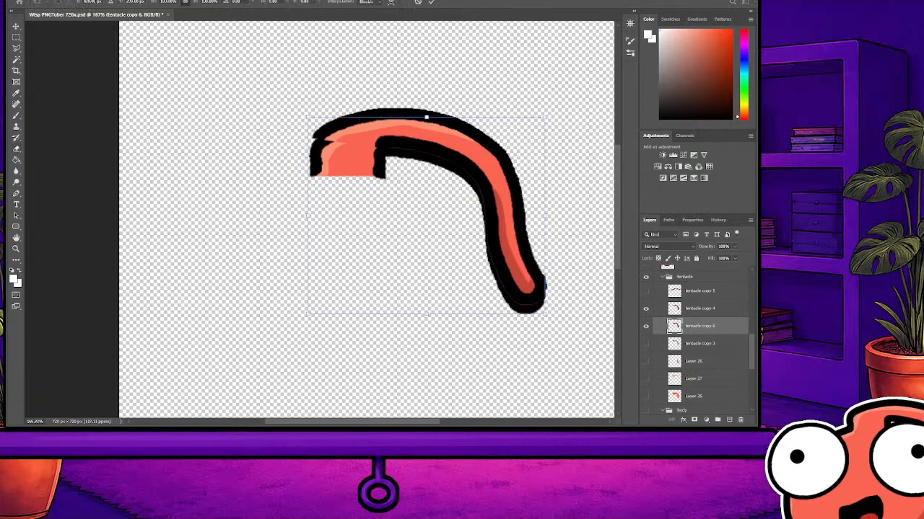
pyautogui.moveTo(555, 108); pyautogui.dragTo(464, 51)
pyautogui.press('Return')
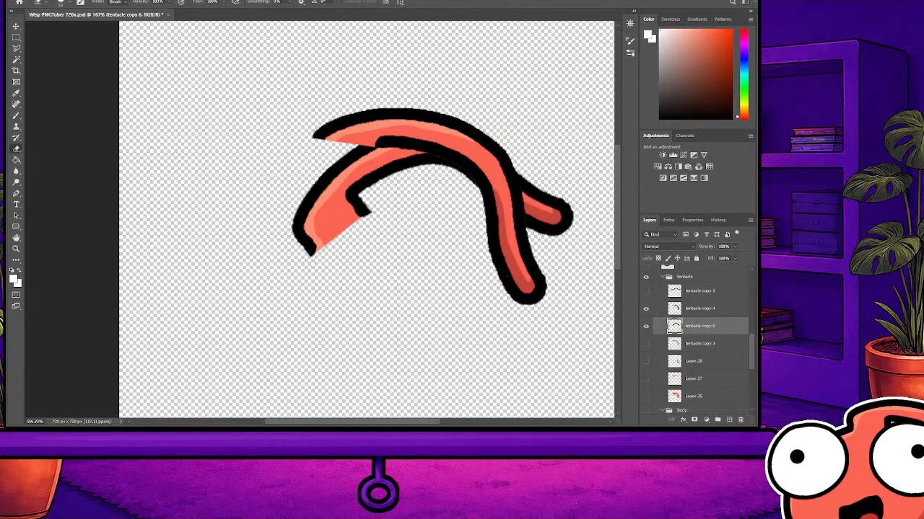
pyautogui.click(646, 308)
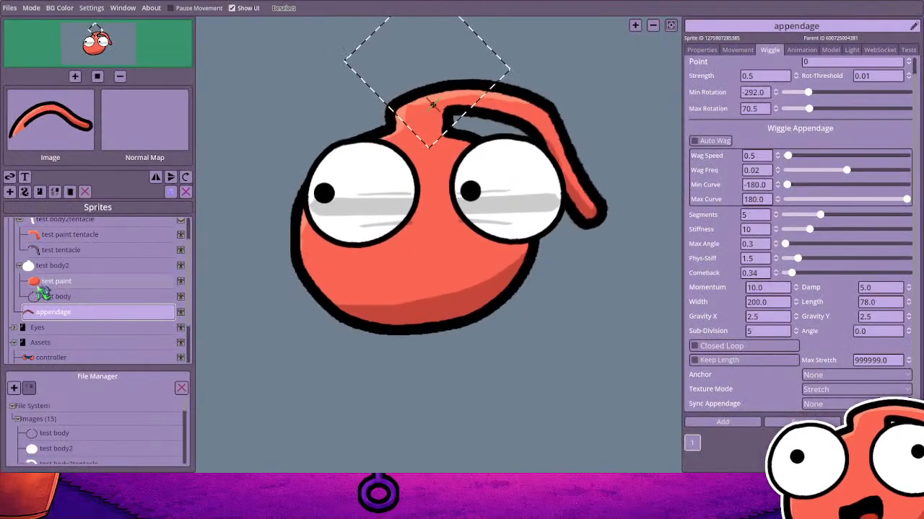
# Back in PNGTuber Remix, hide the old appendage and add a new appendage using the rotated tentacle image
pyautogui.click(181, 313)
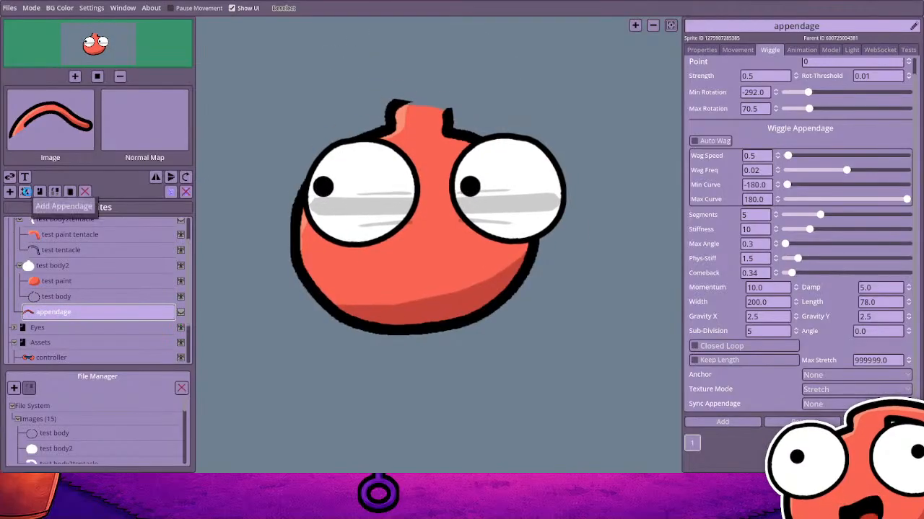
pyautogui.click(26, 194)
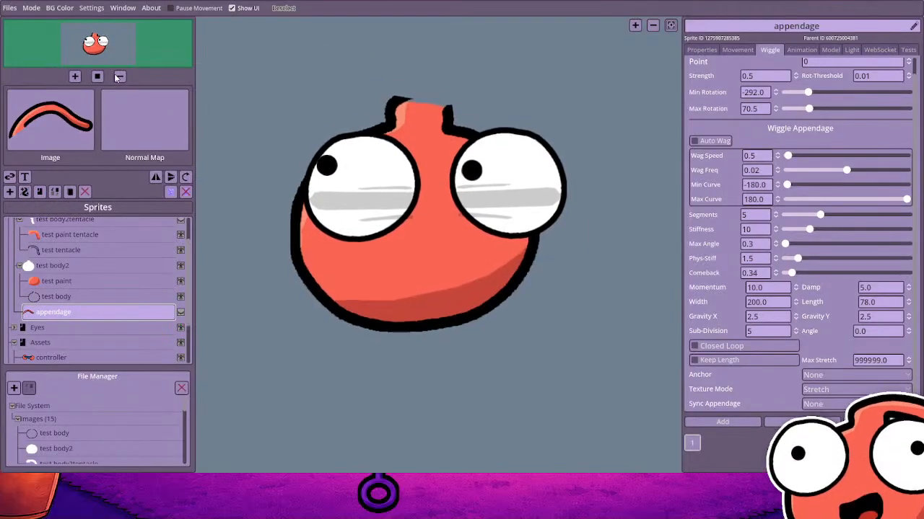
pyautogui.click(431, 267)
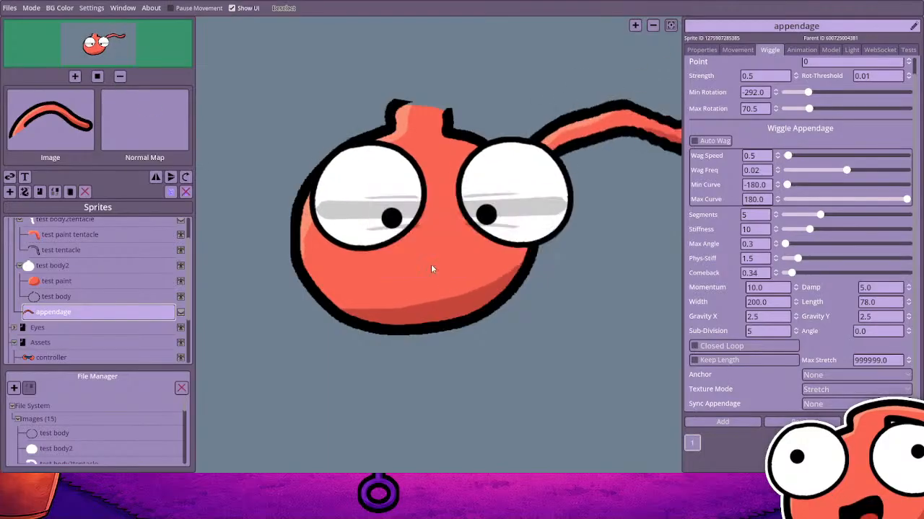
# Move the new appendage 1 sprite into the Body folder, directly below the hidden appendage
pyautogui.scroll(-4, 92, 351)
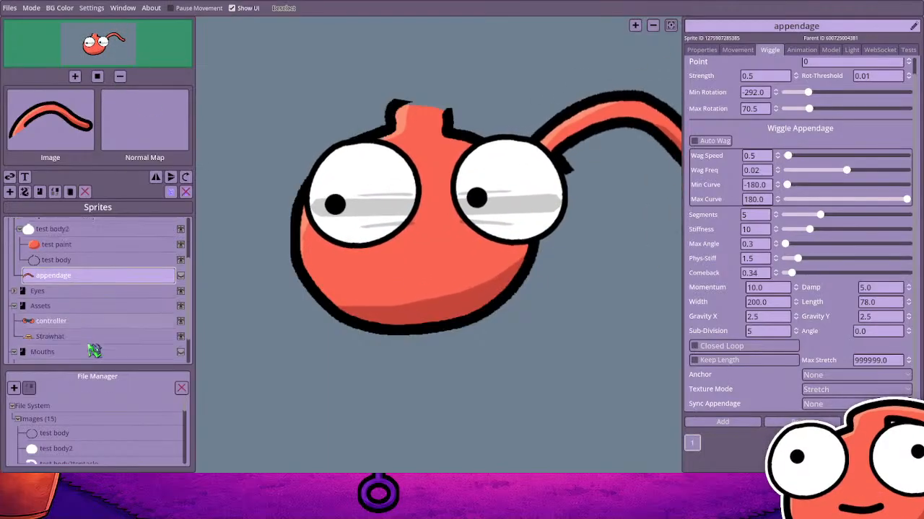
pyautogui.click(84, 354)
pyautogui.scroll(4, 83, 303)
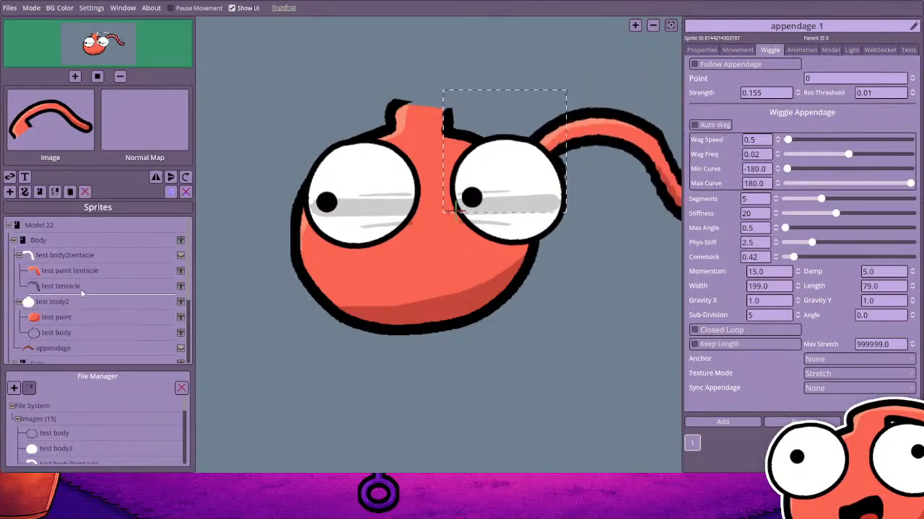
pyautogui.scroll(-1, 115, 288)
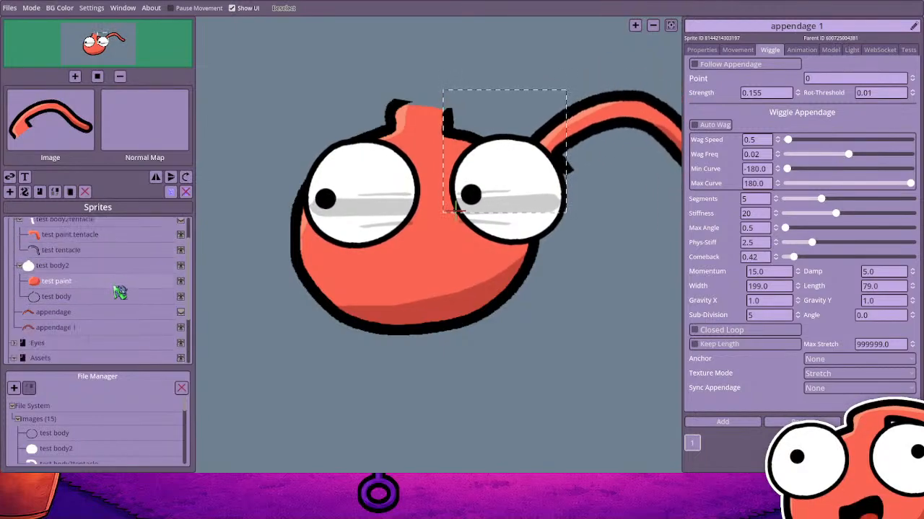
# Position appendage 1 over the body's neck and rotate it so its base lines up with the neck opening
pyautogui.click(161, 326)
pyautogui.moveTo(557, 148); pyautogui.dragTo(466, 65)
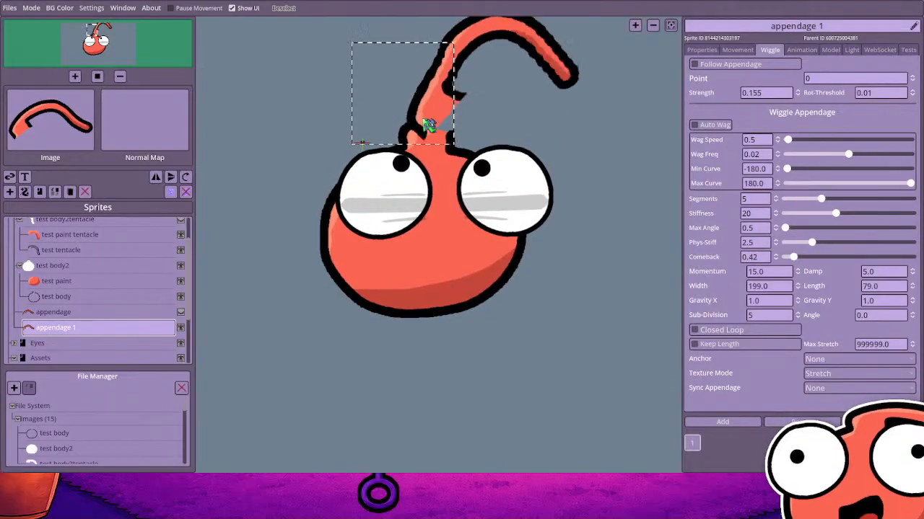
pyautogui.hotkey('ctrl', 's')
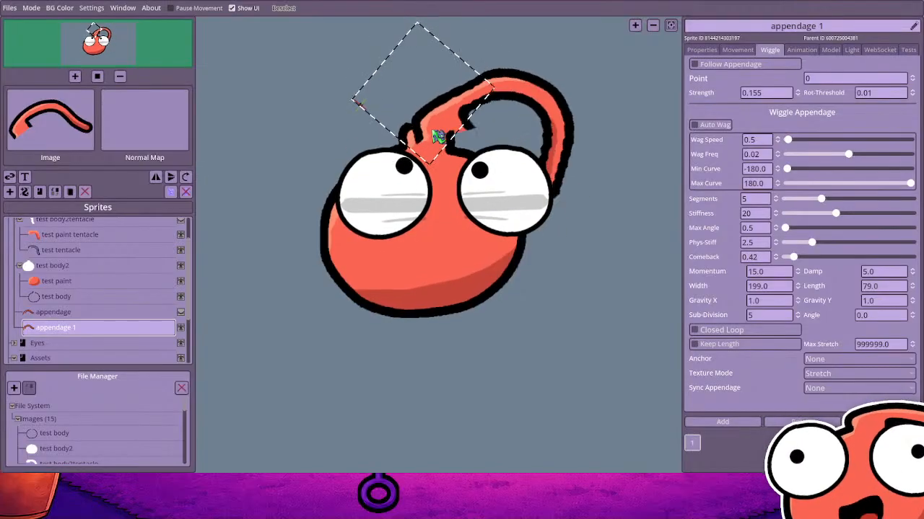
pyautogui.click(184, 9)
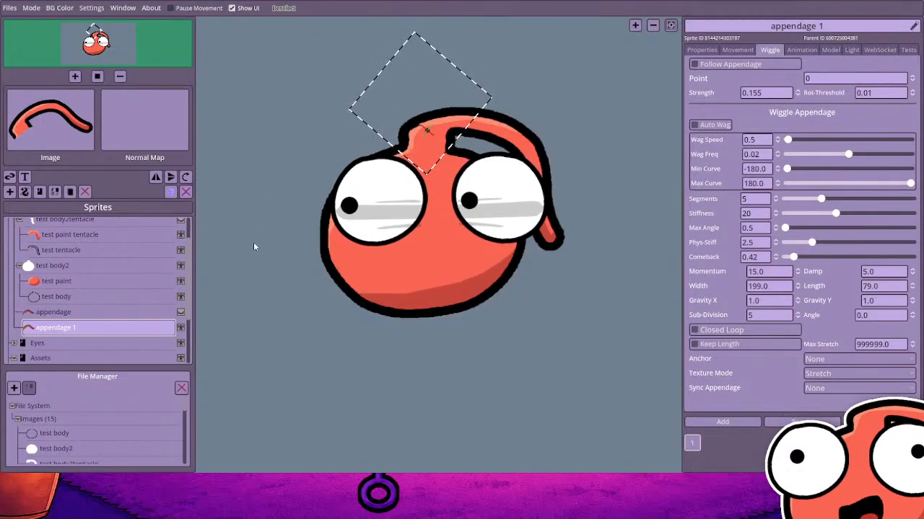
pyautogui.click(145, 328)
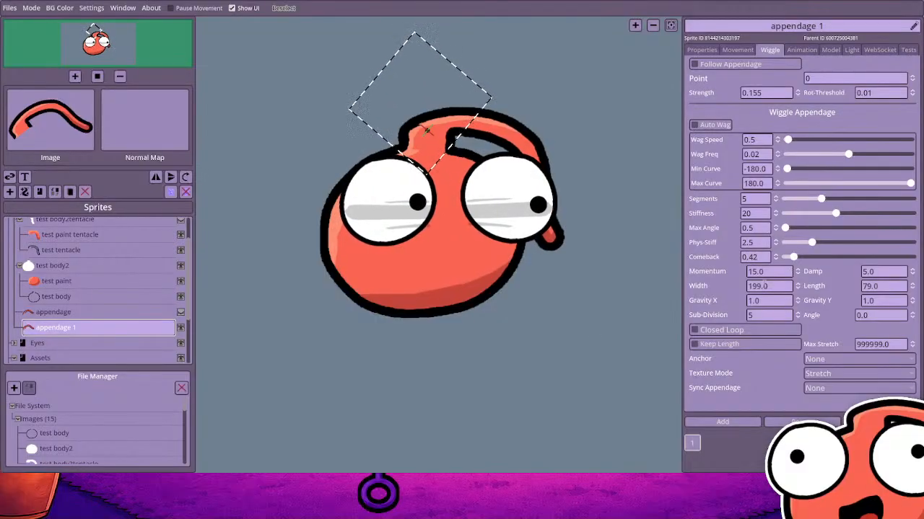
# Set both Gravity X and Gravity Y of appendage 1 to 2.5 in its wiggle settings
pyautogui.click(760, 302)
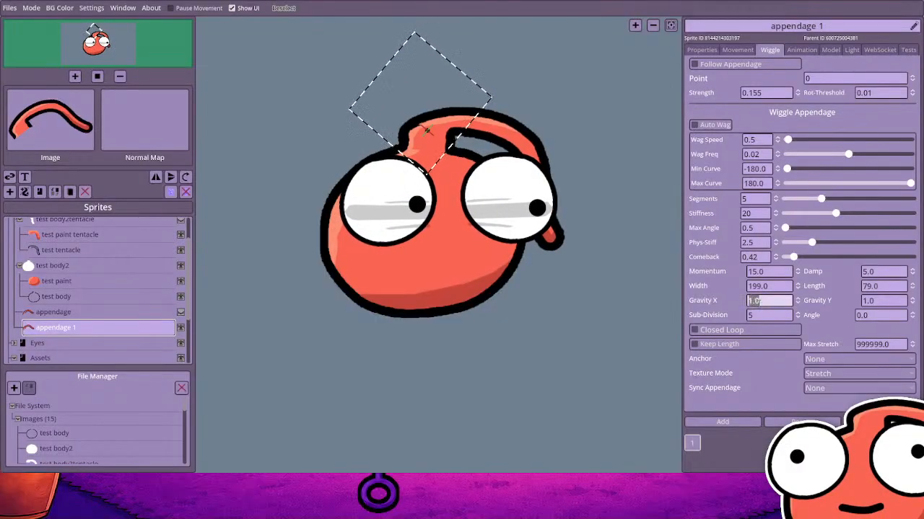
pyautogui.write('2.5')
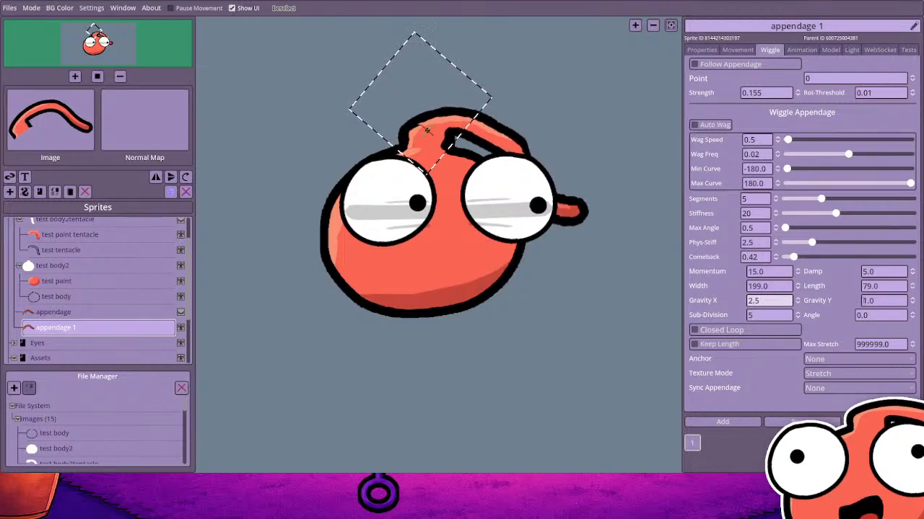
pyautogui.click(875, 301)
pyautogui.write('2.5')
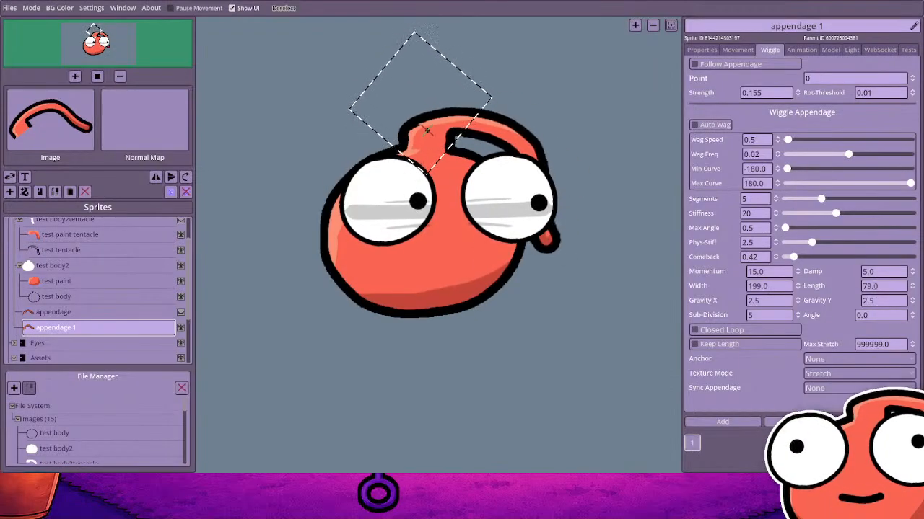
# Set the appendage's Momentum to 10 and save the project
pyautogui.click(774, 273)
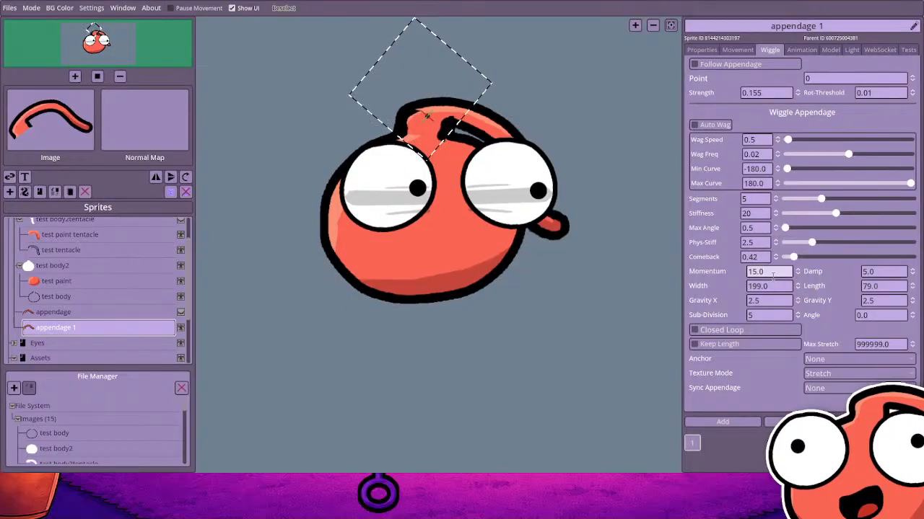
pyautogui.press('Return')
pyautogui.hotkey('ctrl', 's')
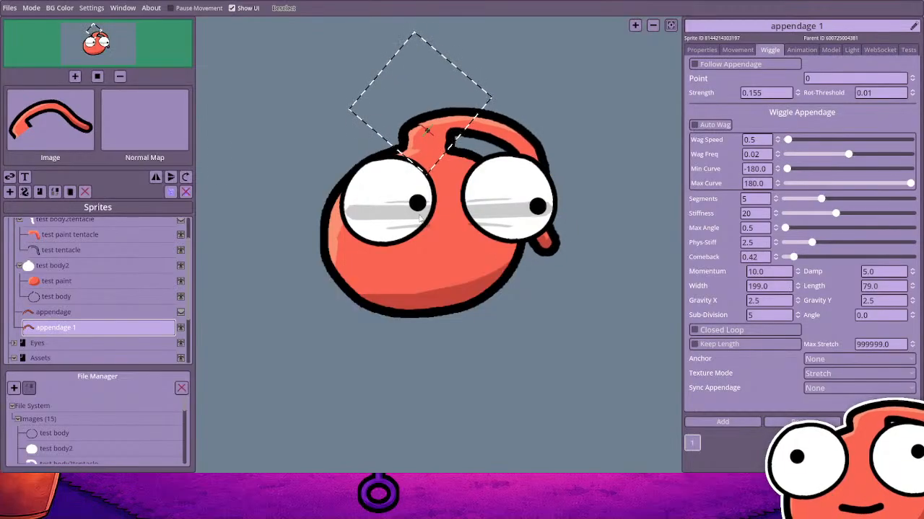
# Toggle the straw hat asset on over the character, and set appendage 1's Gravity X to 1.0
pyautogui.scroll(4, 305, 106)
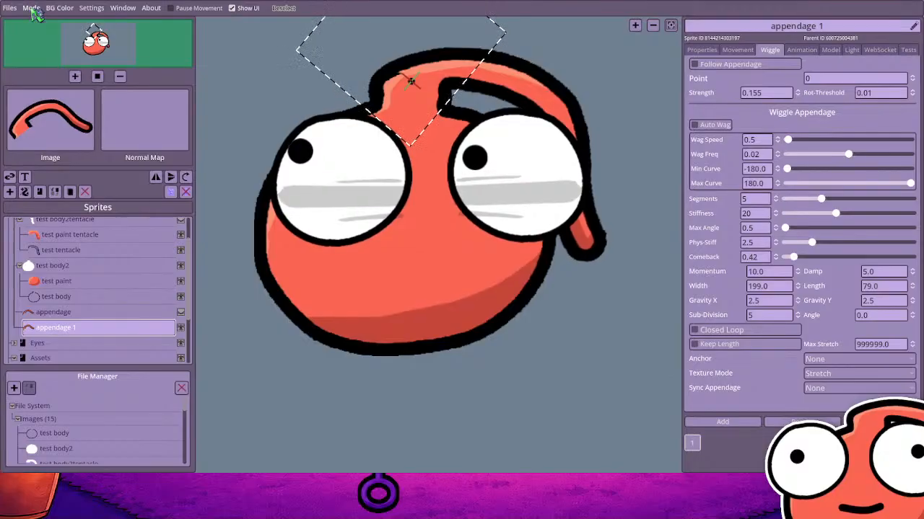
pyautogui.press('1')
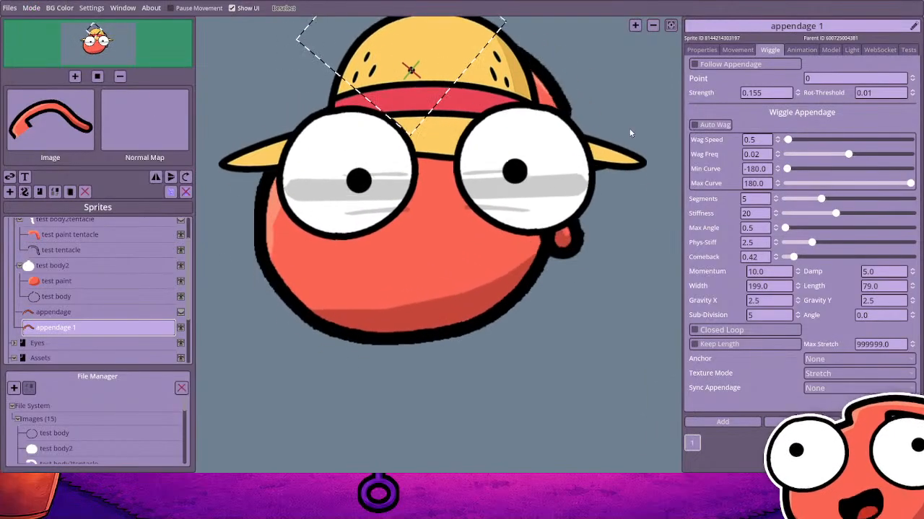
pyautogui.click(130, 327)
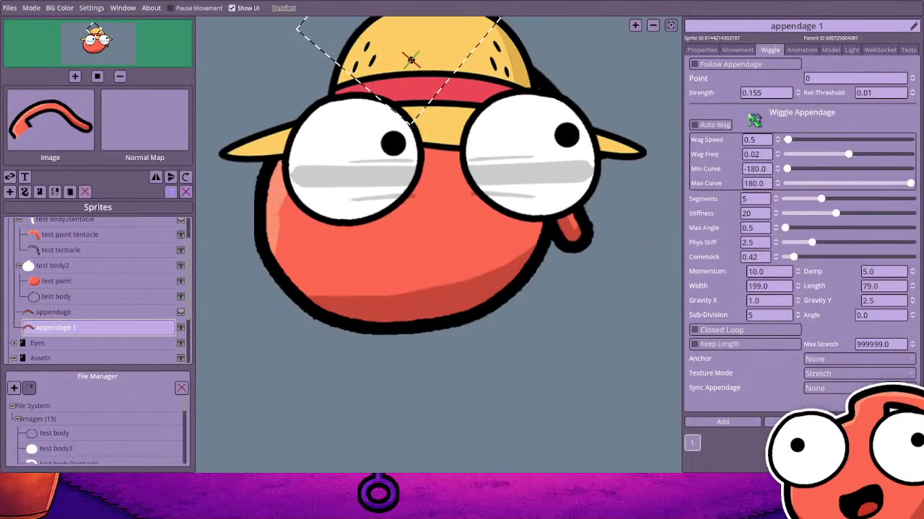
# Return to Editor mode and nest appendage 1 inside the test body2 sprite, below test body
pyautogui.click(704, 49)
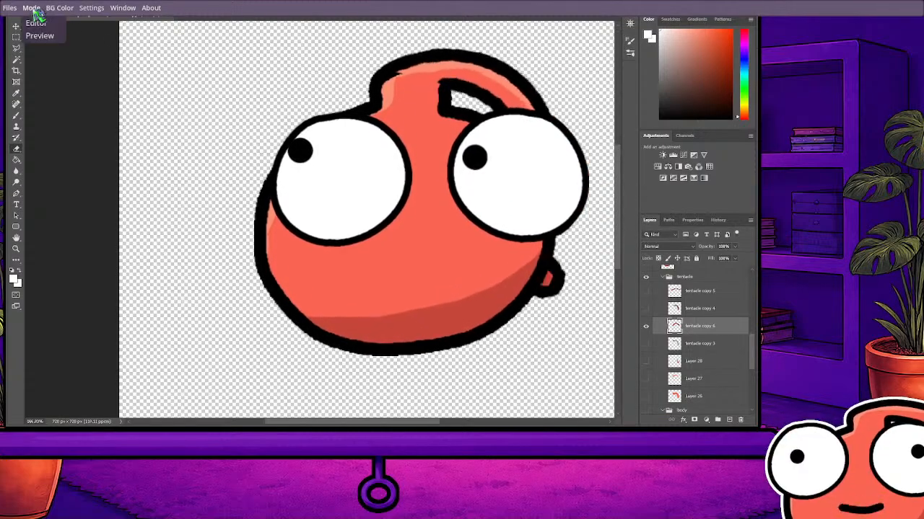
pyautogui.click(38, 23)
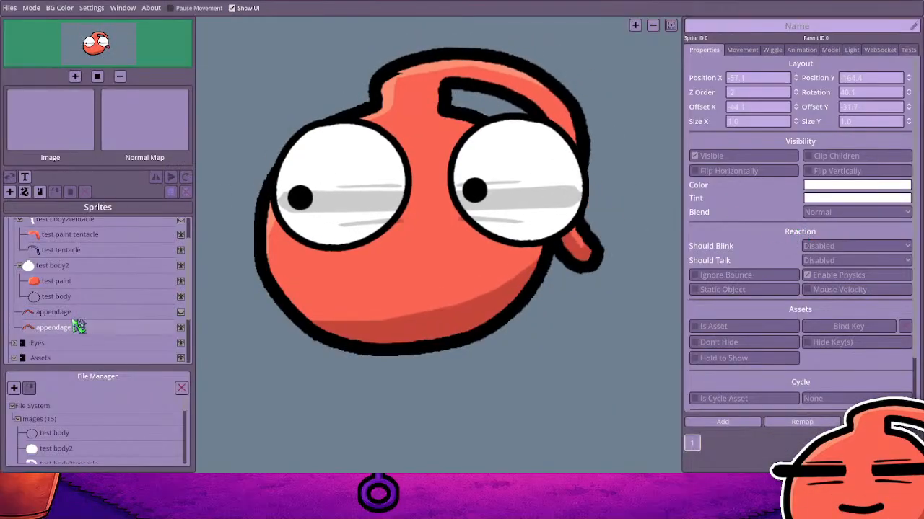
pyautogui.click(81, 328)
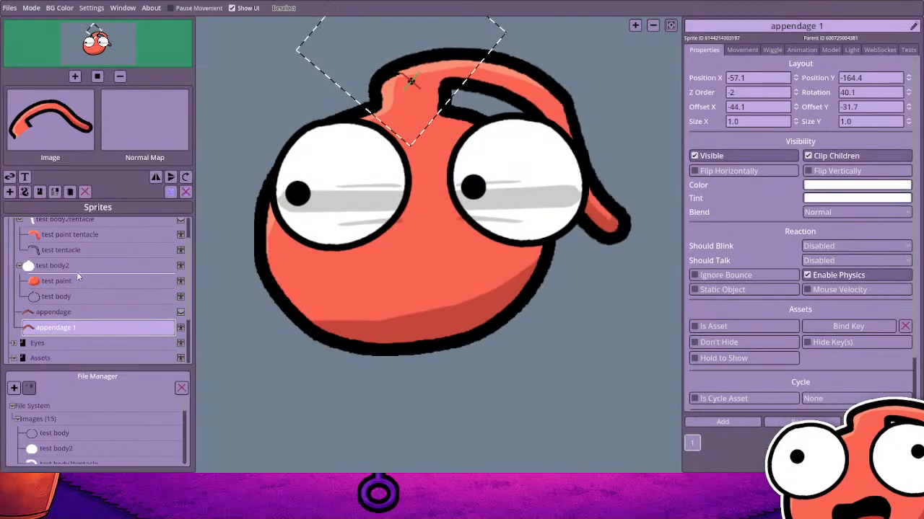
pyautogui.moveTo(78, 277); pyautogui.dragTo(76, 267)
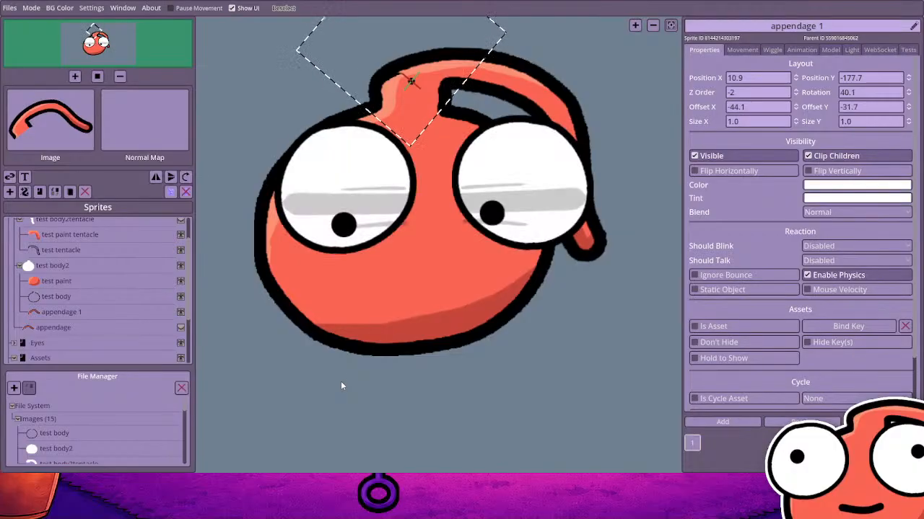
# Switch test body2's Clip Children off and on again, and disable Clip Children for appendage 1
pyautogui.click(809, 156)
pyautogui.click(99, 268)
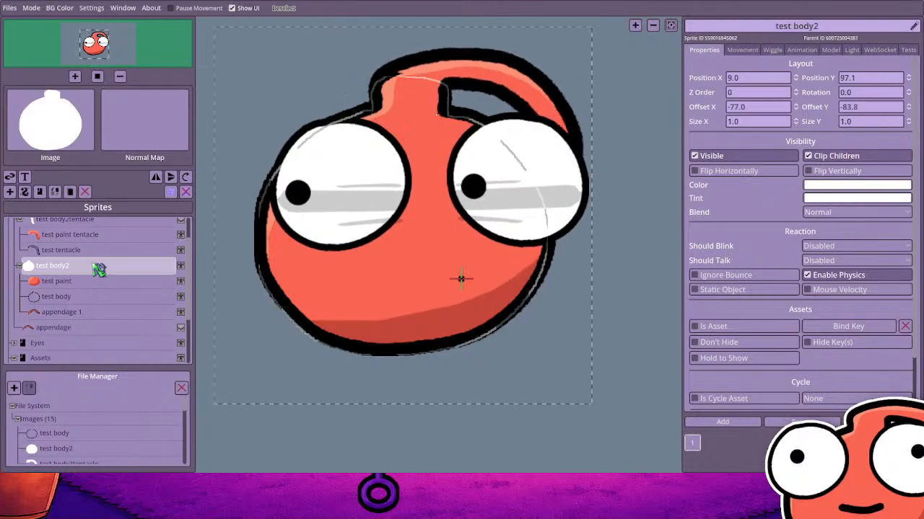
pyautogui.click(818, 157)
pyautogui.click(818, 157)
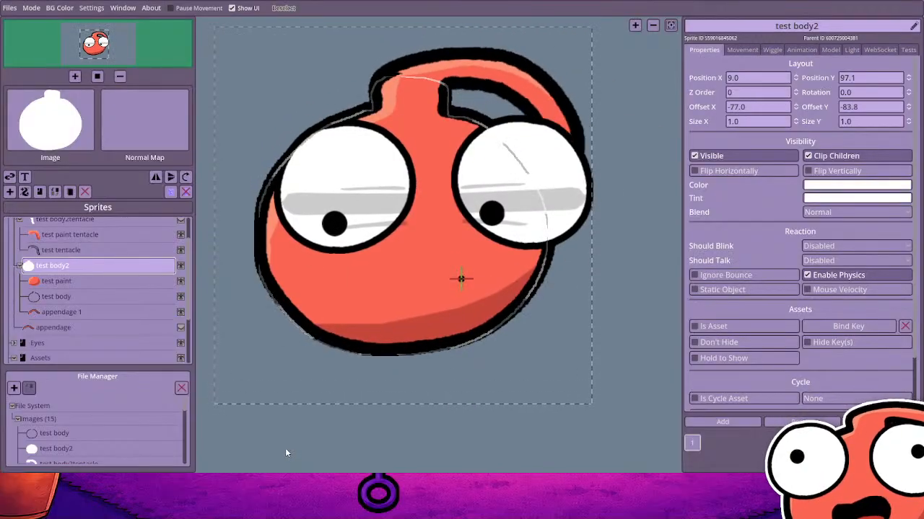
pyautogui.click(83, 314)
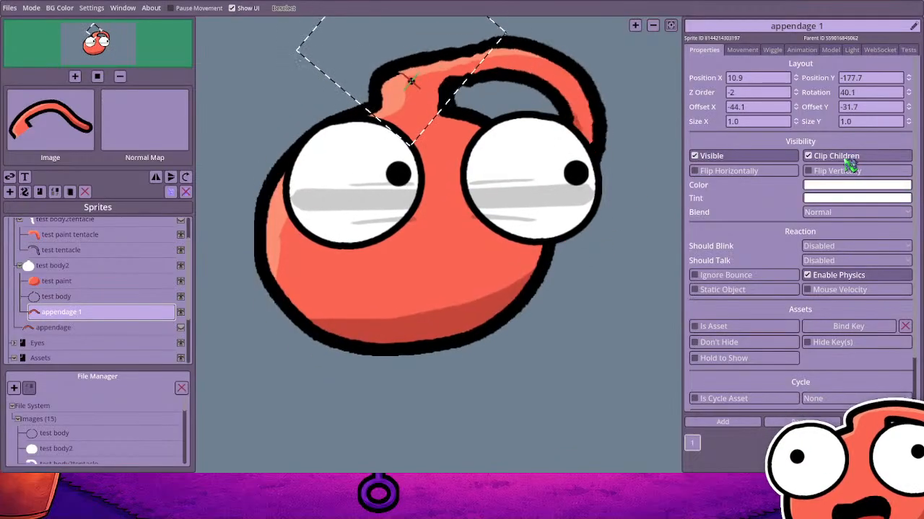
pyautogui.click(848, 161)
# Try the Add and Subtract blend modes together with a light red tint on appendage 1
pyautogui.click(830, 213)
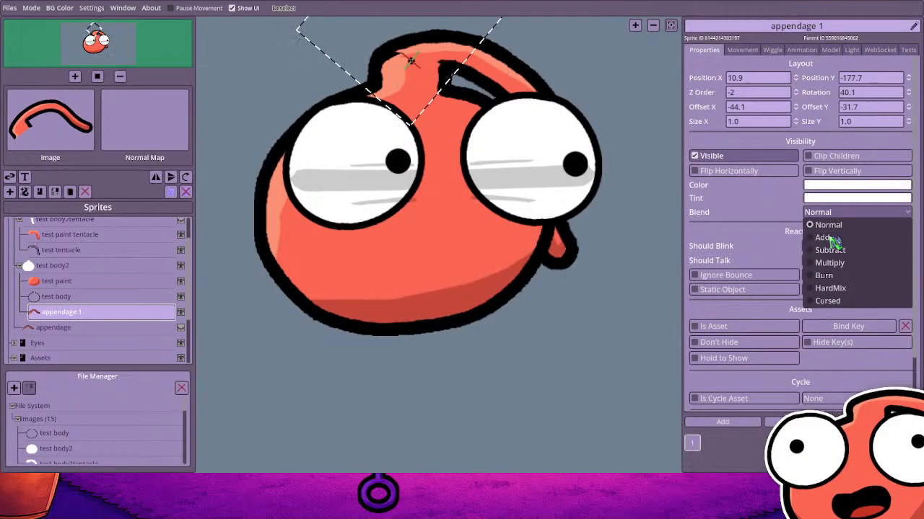
pyautogui.click(831, 241)
pyautogui.click(835, 199)
pyautogui.click(837, 210)
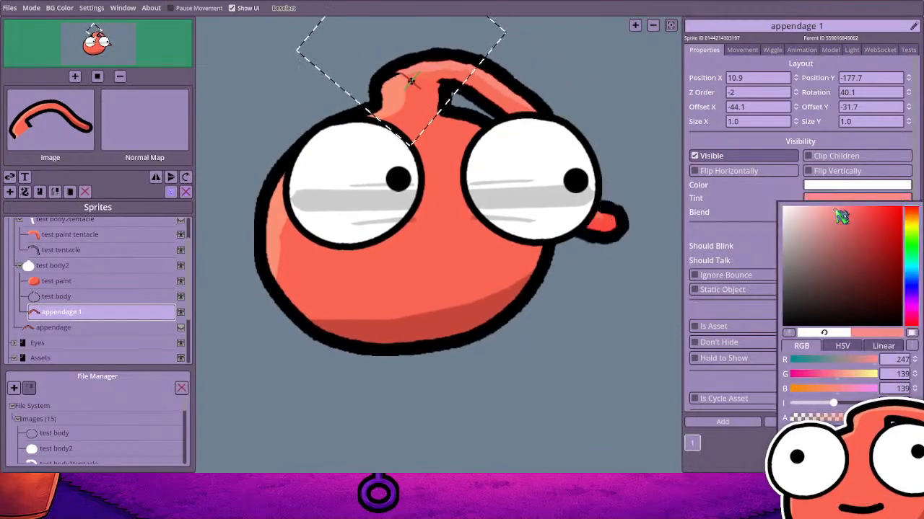
pyautogui.click(767, 198)
pyautogui.click(830, 212)
pyautogui.click(823, 254)
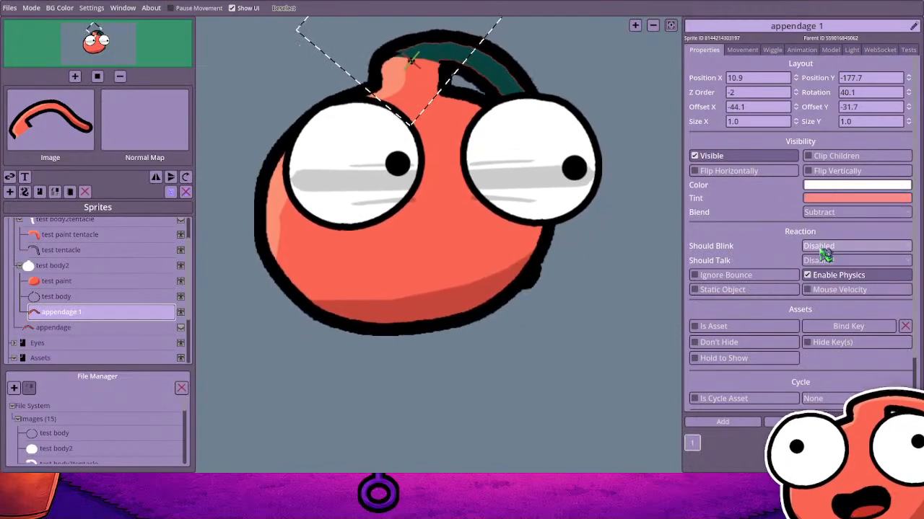
pyautogui.click(826, 201)
pyautogui.click(803, 210)
pyautogui.click(766, 204)
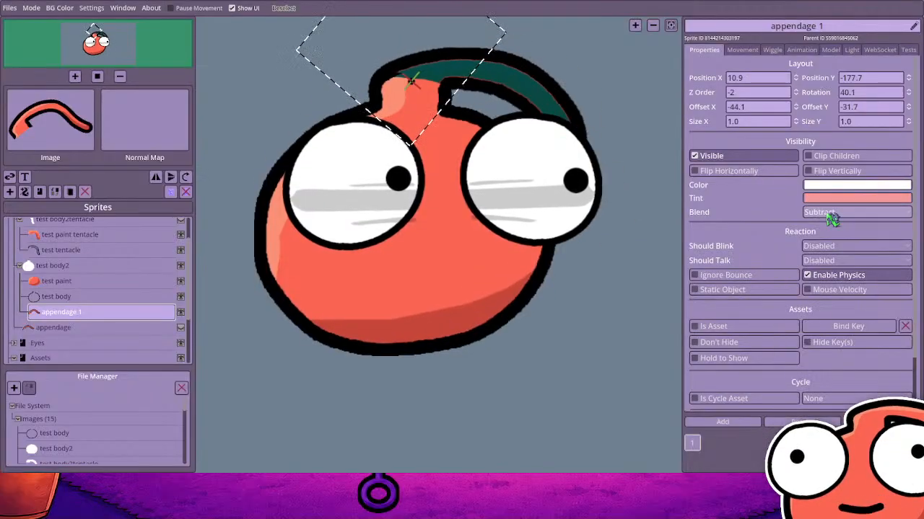
# Try the Burn and Cursed blend modes on appendage 1, and restore Normal blending with a white tint
pyautogui.click(828, 213)
pyautogui.click(823, 275)
pyautogui.click(828, 214)
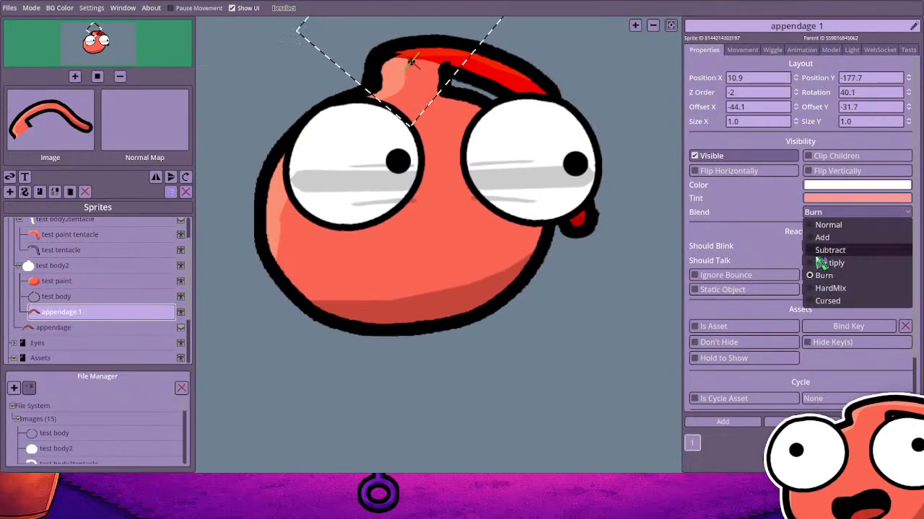
pyautogui.click(823, 302)
pyautogui.click(829, 213)
pyautogui.click(830, 225)
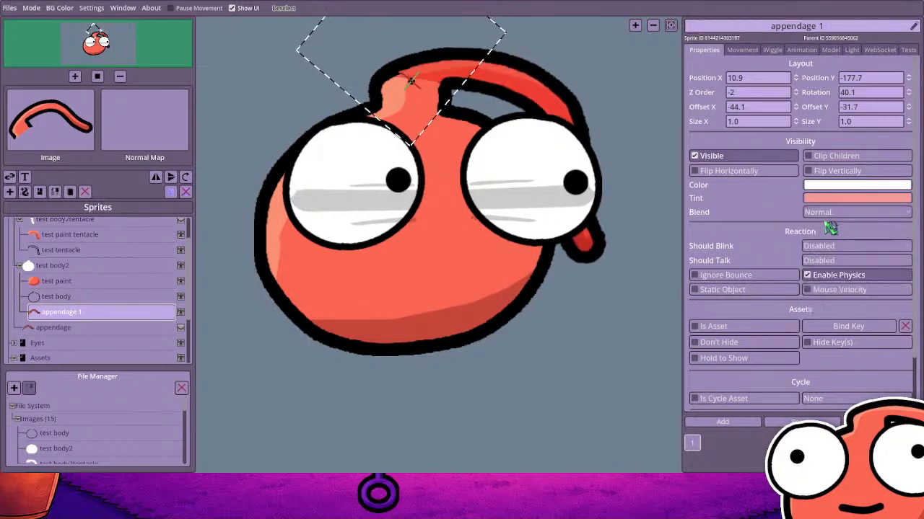
pyautogui.click(841, 202)
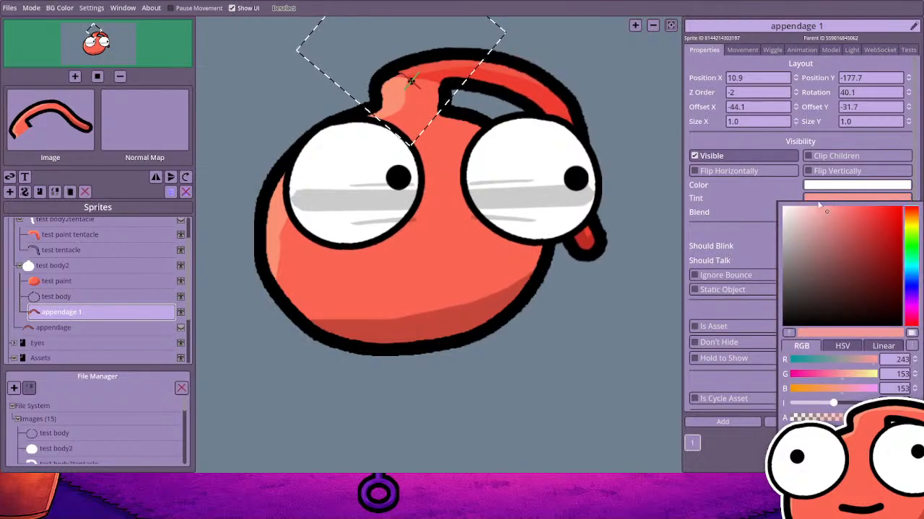
pyautogui.click(797, 226)
pyautogui.click(754, 204)
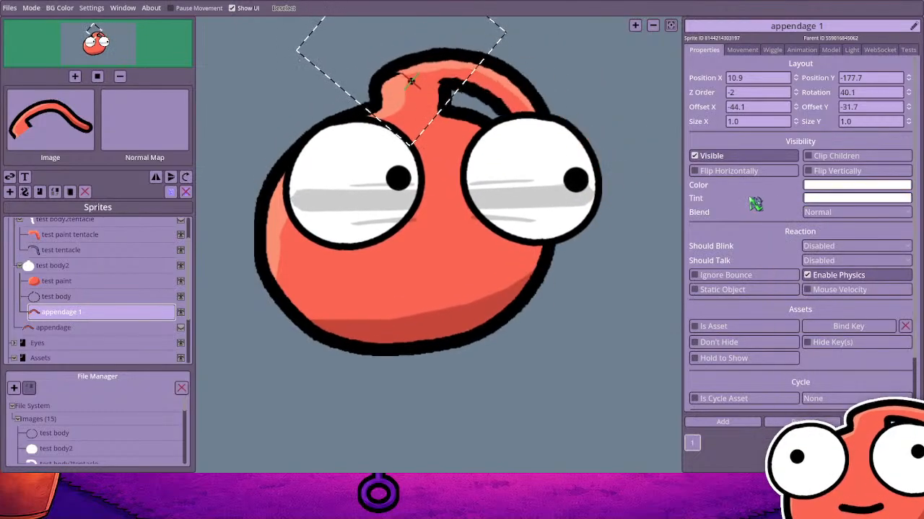
# Set appendage 1's Stiffness to 10 and its Segments to 6
pyautogui.click(750, 51)
pyautogui.click(773, 50)
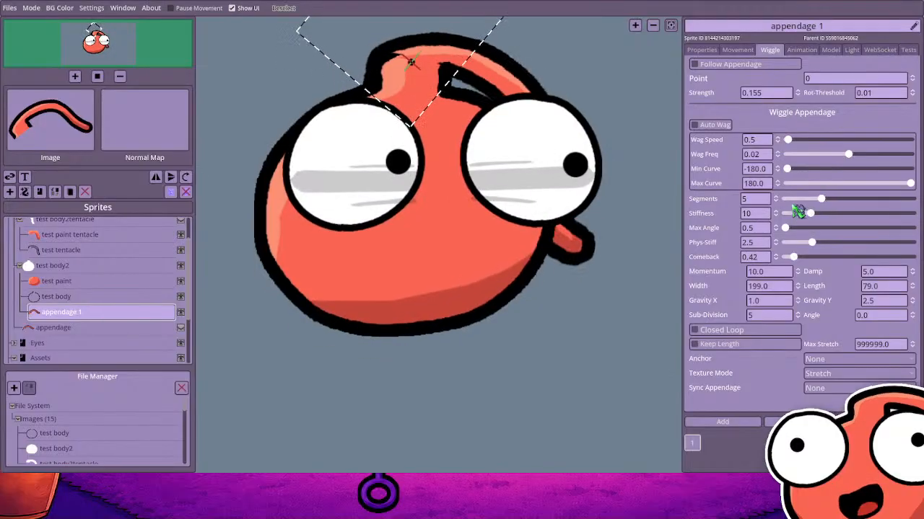
pyautogui.click(761, 200)
pyautogui.scroll(1, 761, 200)
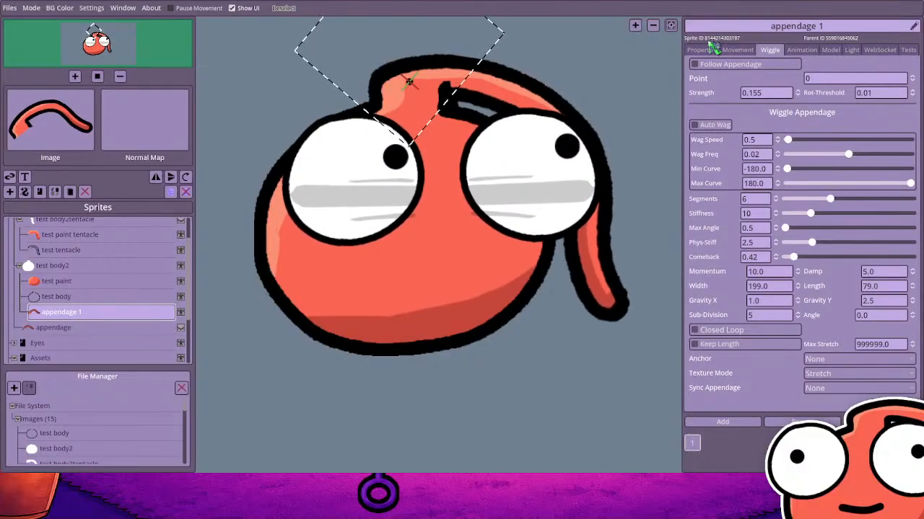
# Raise appendage 1's Segments to 7 and reposition its base over the neck at about X 7.2, Y -183.9
pyautogui.click(710, 48)
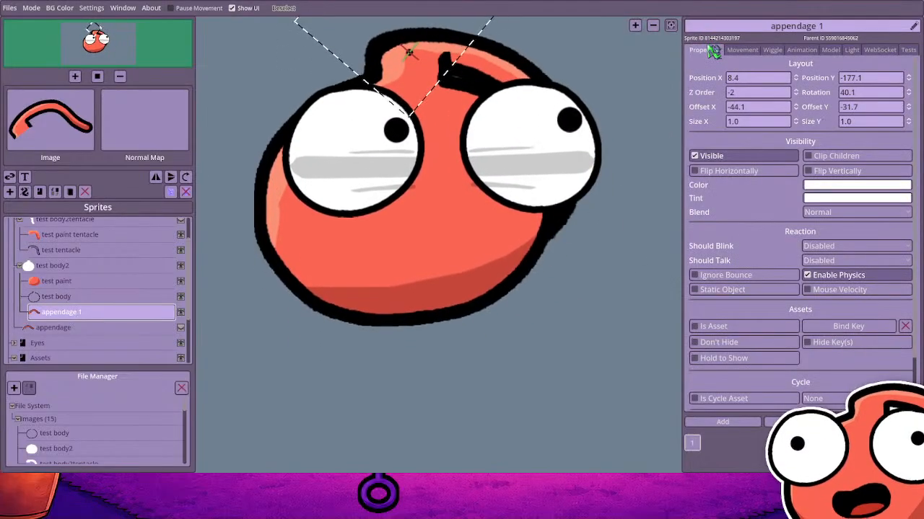
pyautogui.click(769, 50)
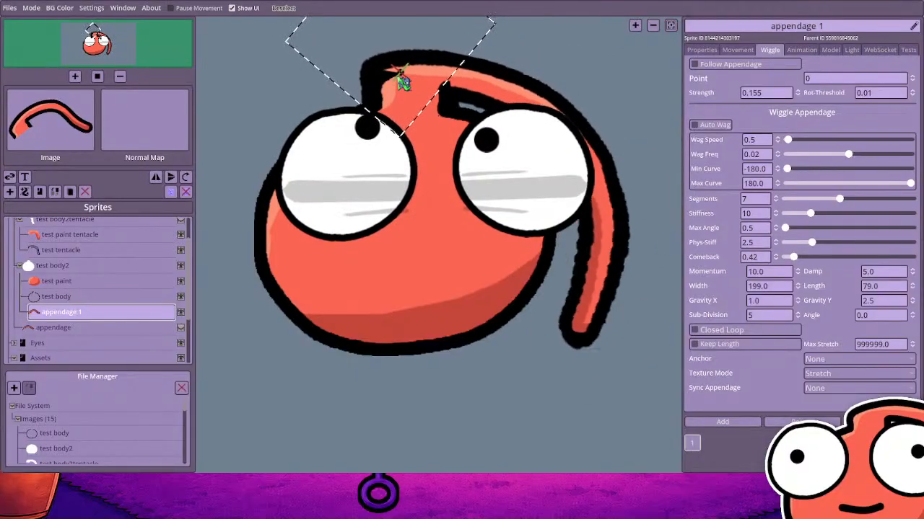
pyautogui.moveTo(401, 75); pyautogui.dragTo(406, 84)
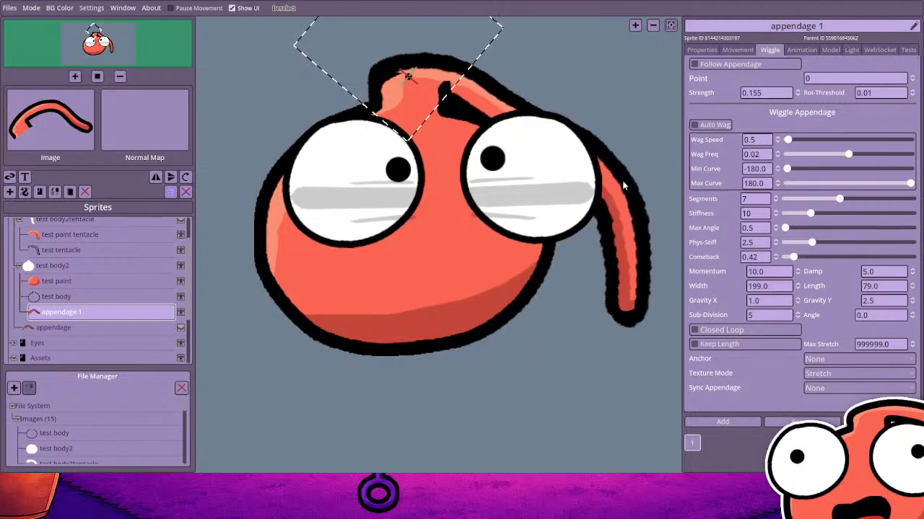
# Reduce appendage 1's Size X to 0.7 and shift it onto the neck at about X 0.3, Y -184.6
pyautogui.click(702, 49)
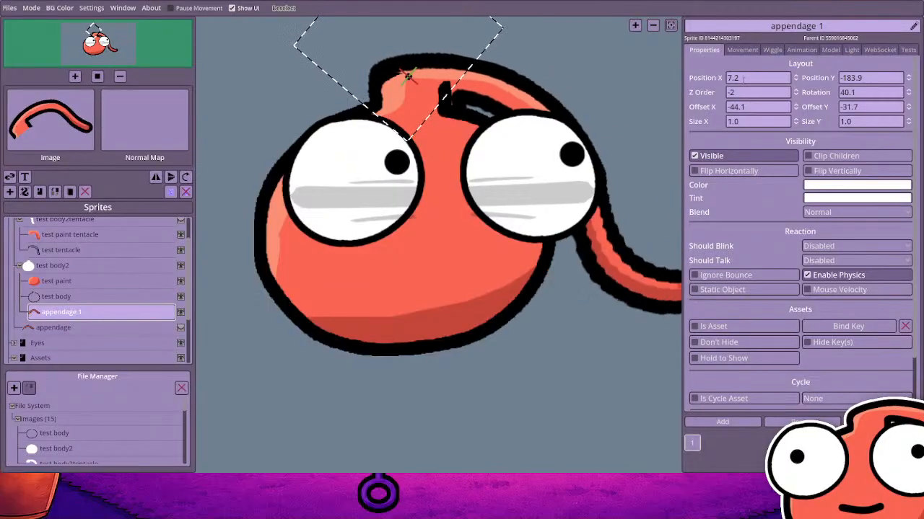
pyautogui.click(746, 119)
pyautogui.scroll(-3, 746, 119)
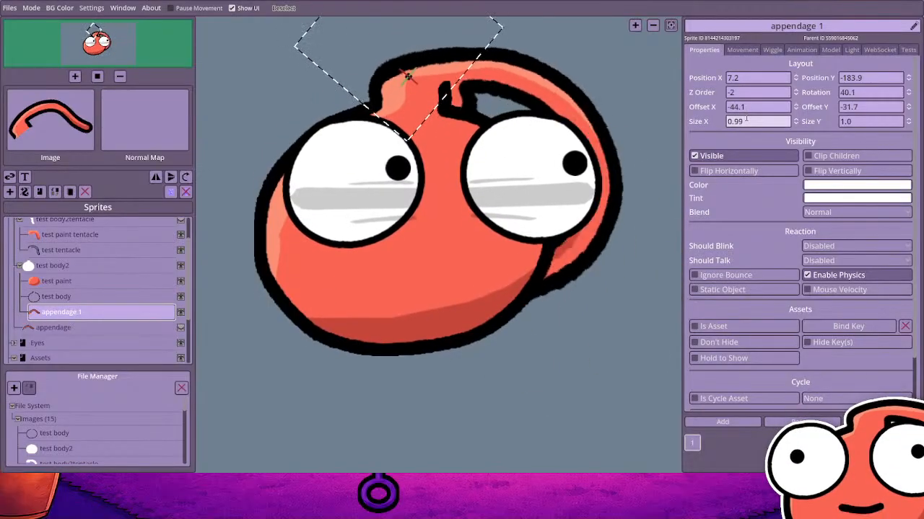
pyautogui.scroll(-19, 747, 119)
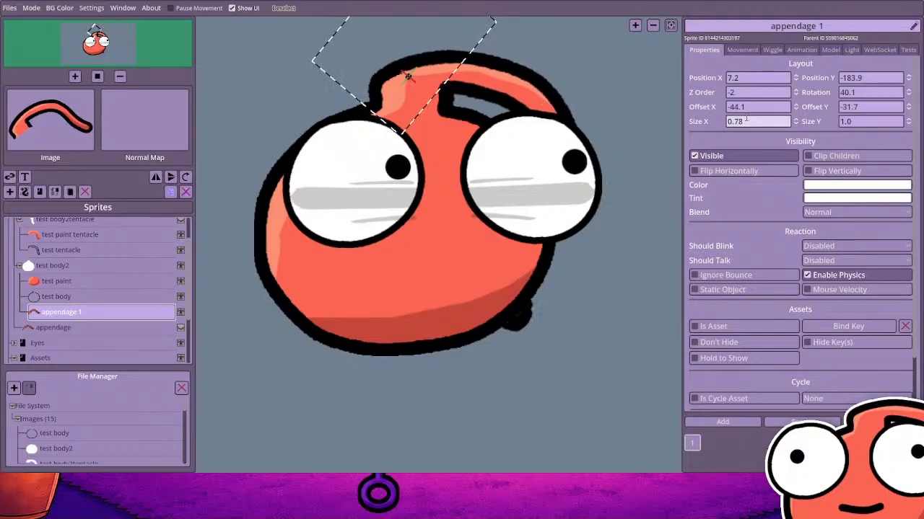
pyautogui.scroll(-5, 746, 120)
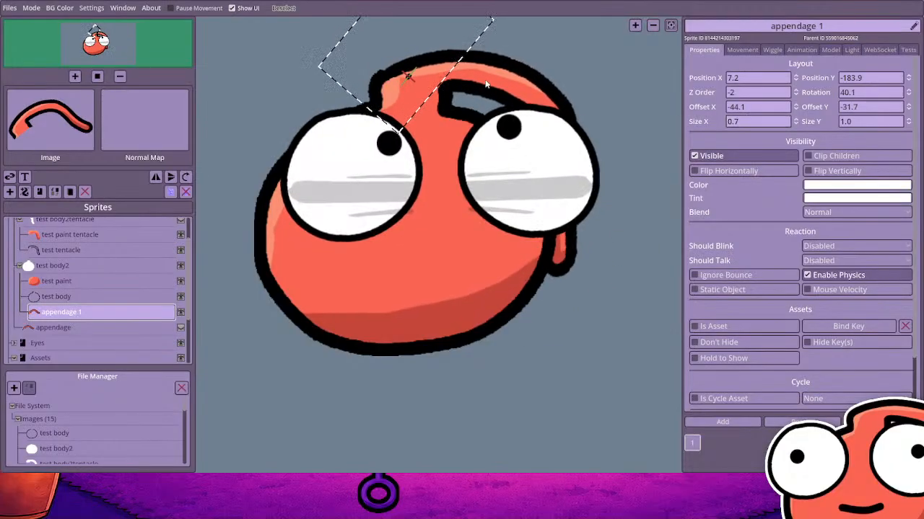
pyautogui.moveTo(454, 77); pyautogui.dragTo(439, 78)
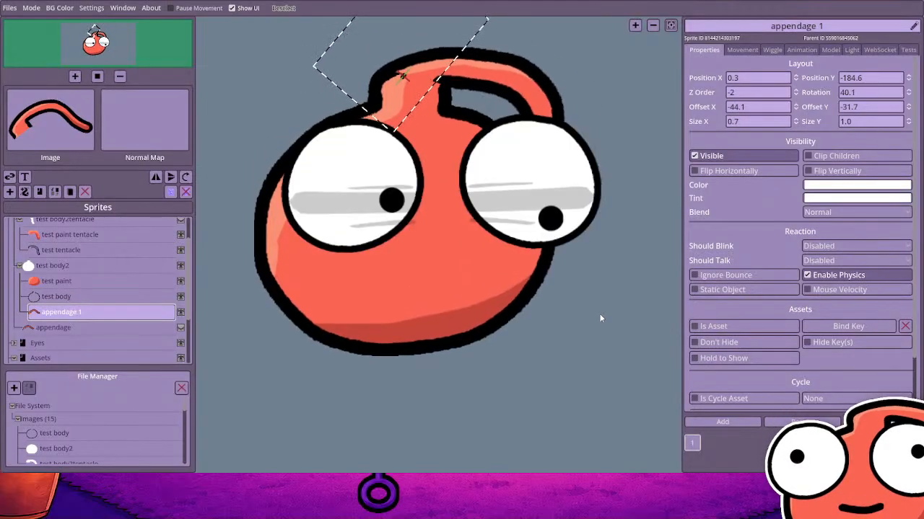
# Try Size X values of 0.71 and 0.8 on appendage 1
pyautogui.click(757, 121)
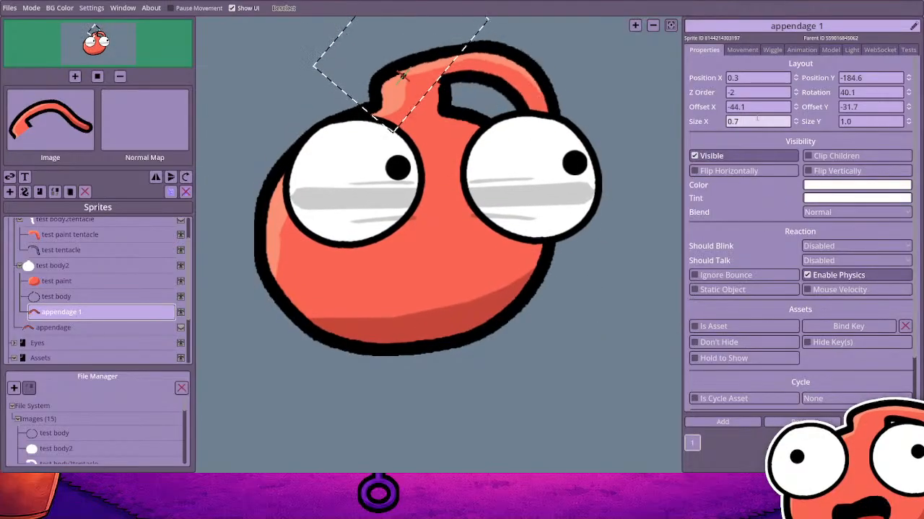
pyautogui.write('1')
pyautogui.press('BackSpace')
pyautogui.press('BackSpace')
pyautogui.press('BackSpace')
pyautogui.press('BackSpace')
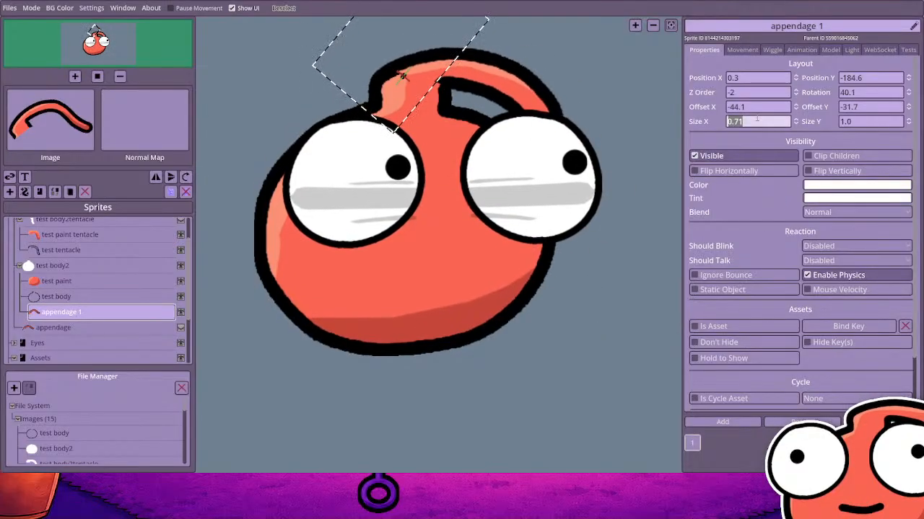
pyautogui.write('.8')
pyautogui.press('Return')
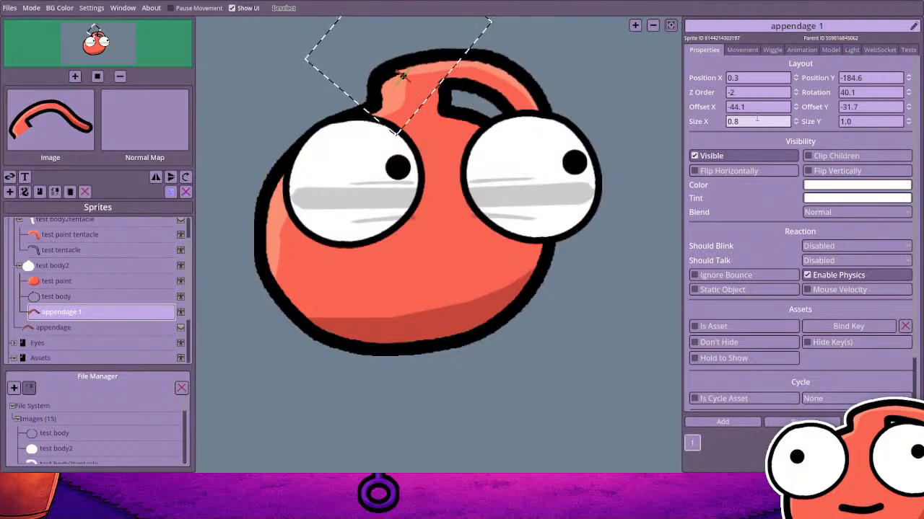
# Set appendage 1's Size X to 0.75 and examine how the tentacle fits the neck
pyautogui.press('BackSpace')
pyautogui.press('BackSpace')
pyautogui.press('BackSpace')
pyautogui.write('.75')
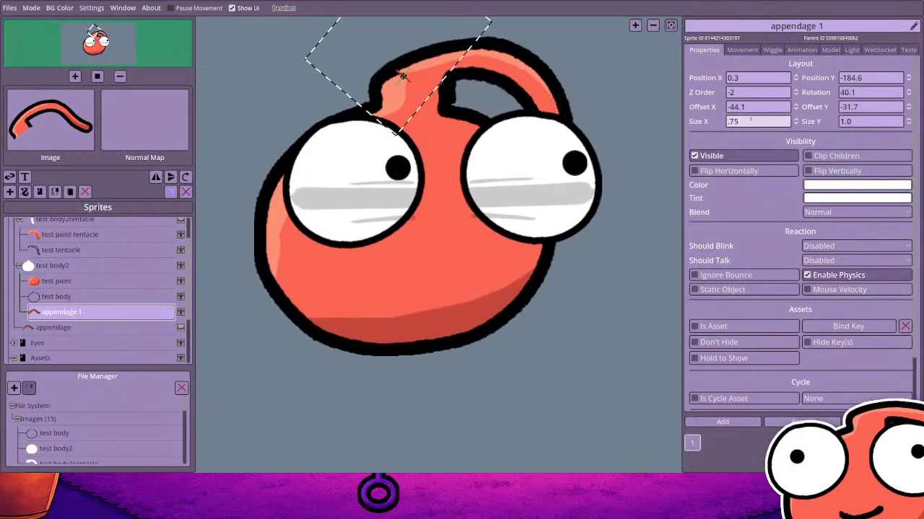
pyautogui.press('Return')
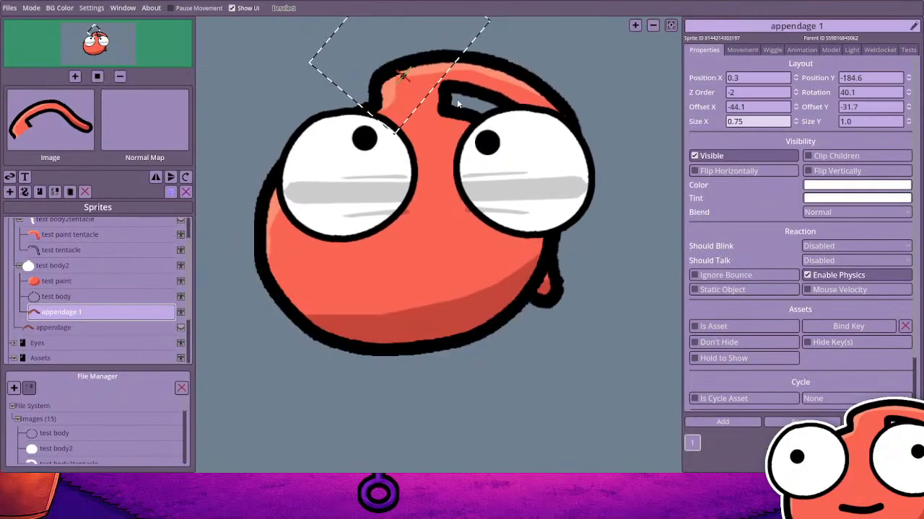
pyautogui.scroll(2, 454, 115)
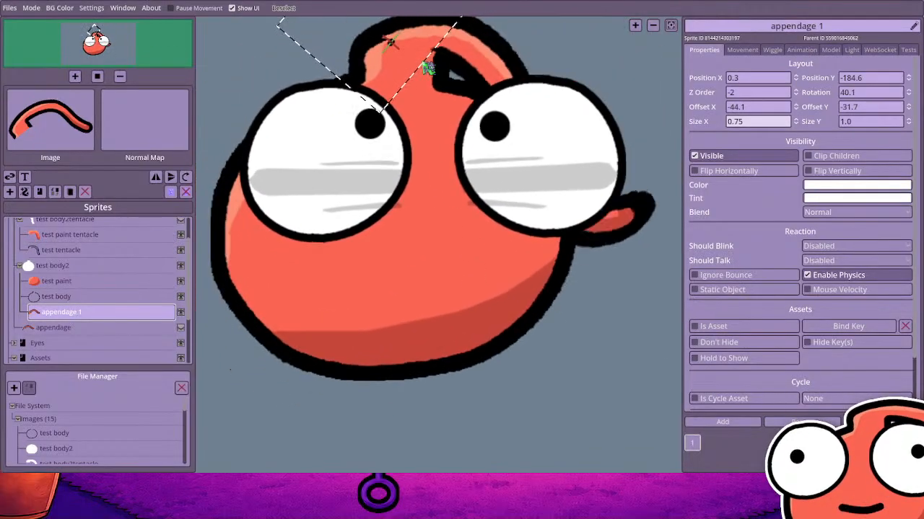
pyautogui.scroll(-2, 425, 117)
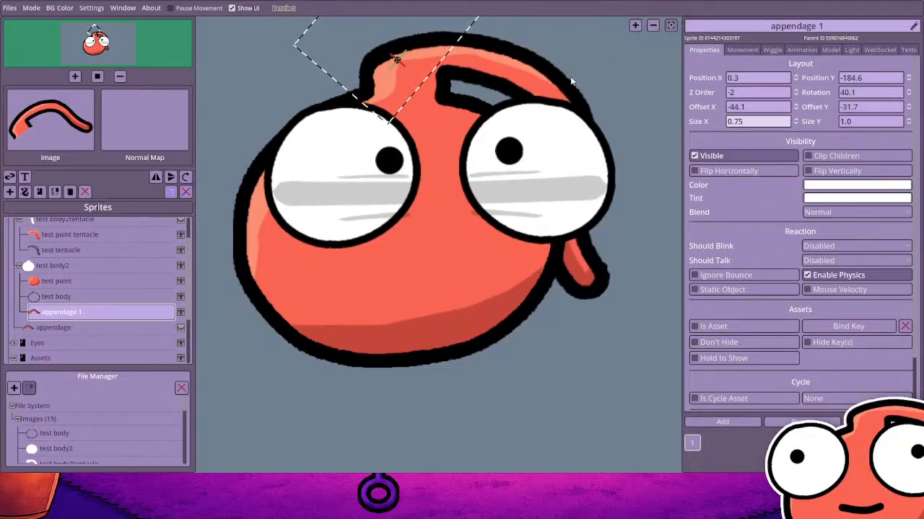
pyautogui.click(653, 26)
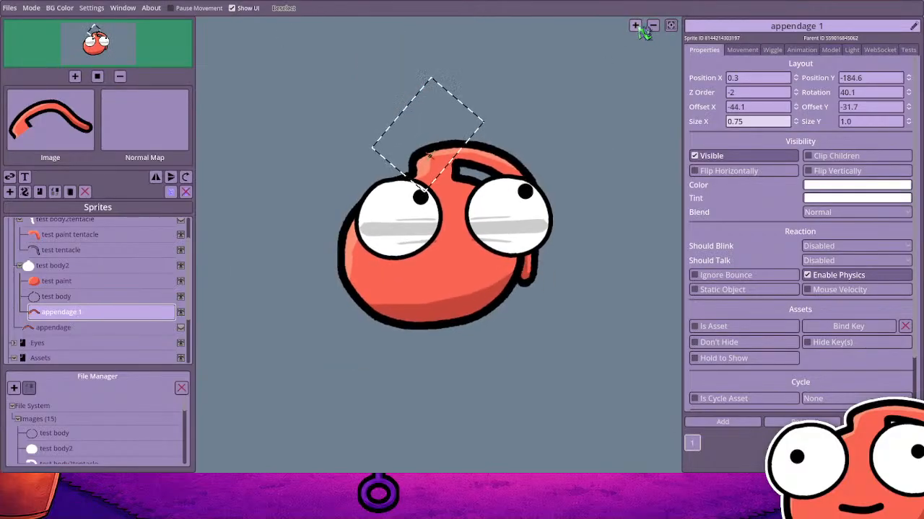
pyautogui.click(635, 26)
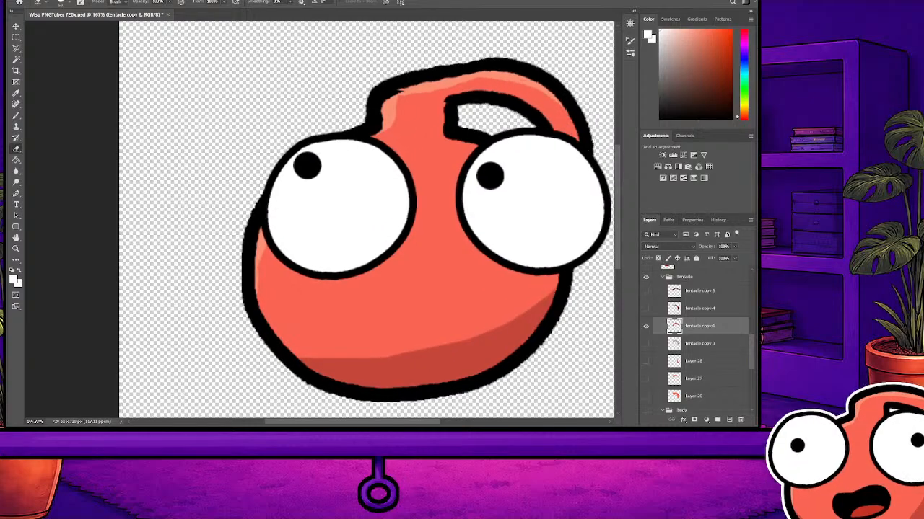
# Return to Editor mode and show the test body2tentacle sprite alongside the appendage
pyautogui.click(32, 7)
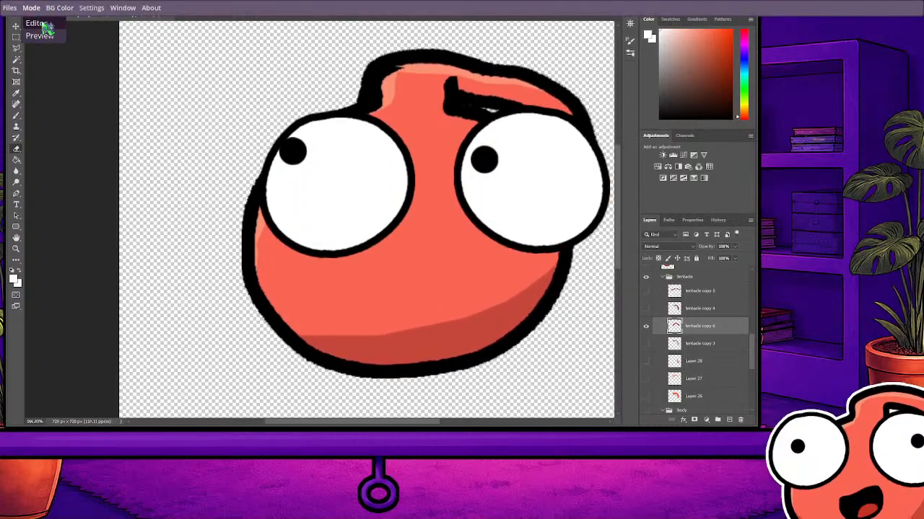
pyautogui.click(43, 24)
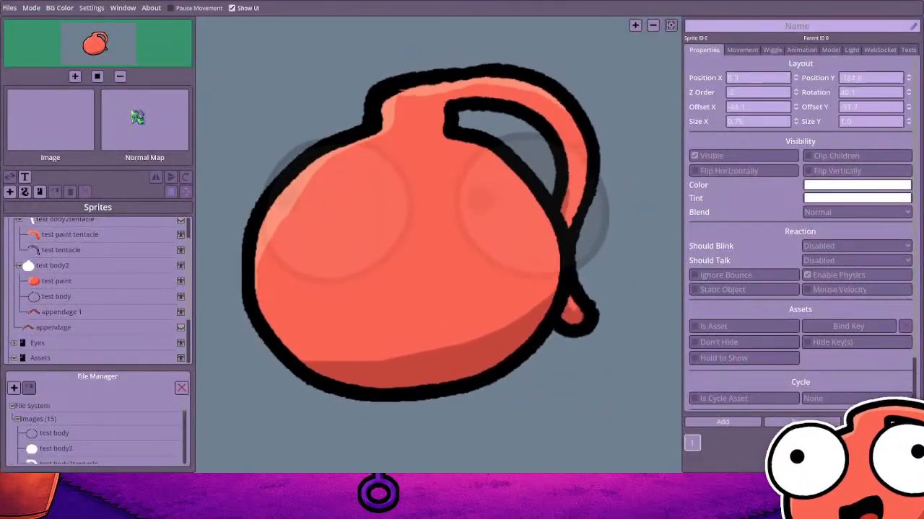
pyautogui.scroll(-1, 155, 287)
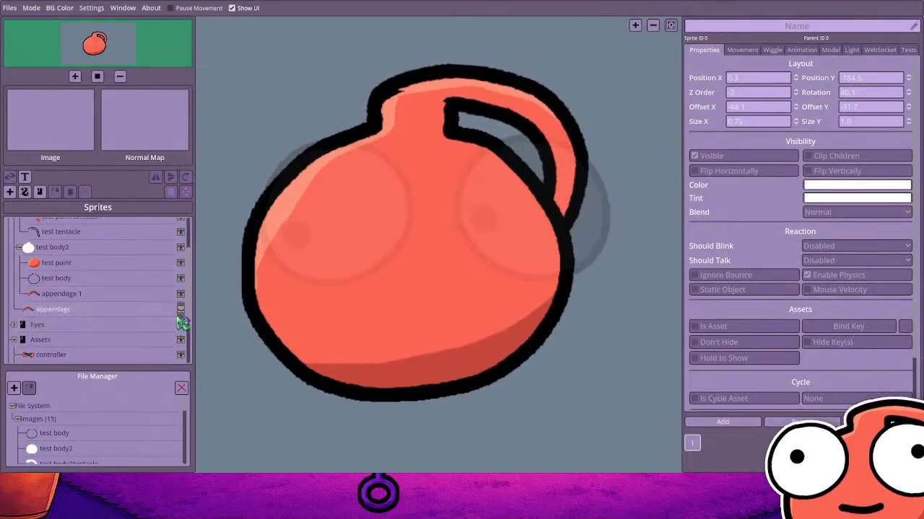
pyautogui.scroll(3, 183, 323)
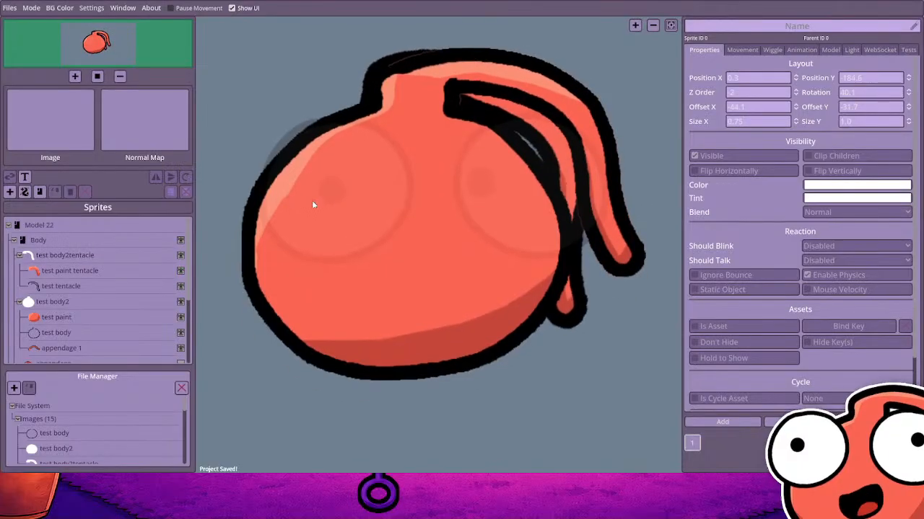
# Save the project and compare both tentacles in Preview mode before returning to Editor mode
pyautogui.hotkey('ctrl', 's')
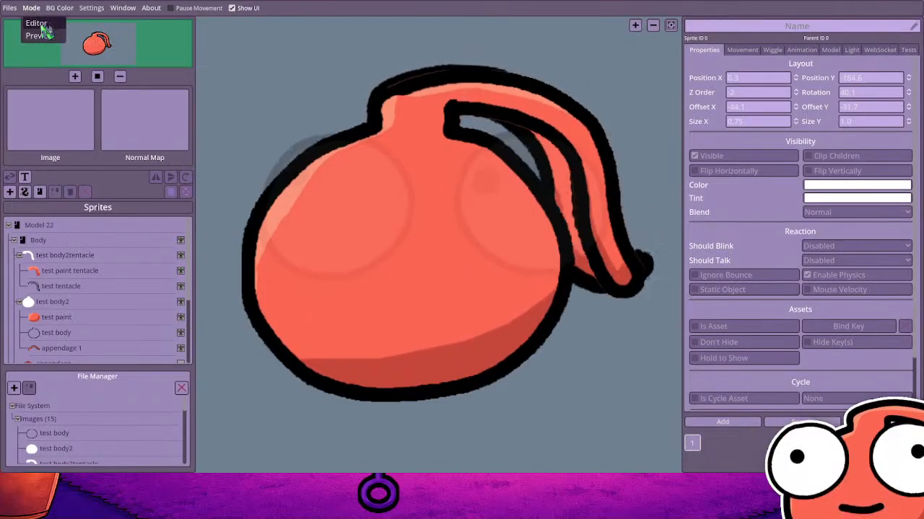
pyautogui.click(39, 35)
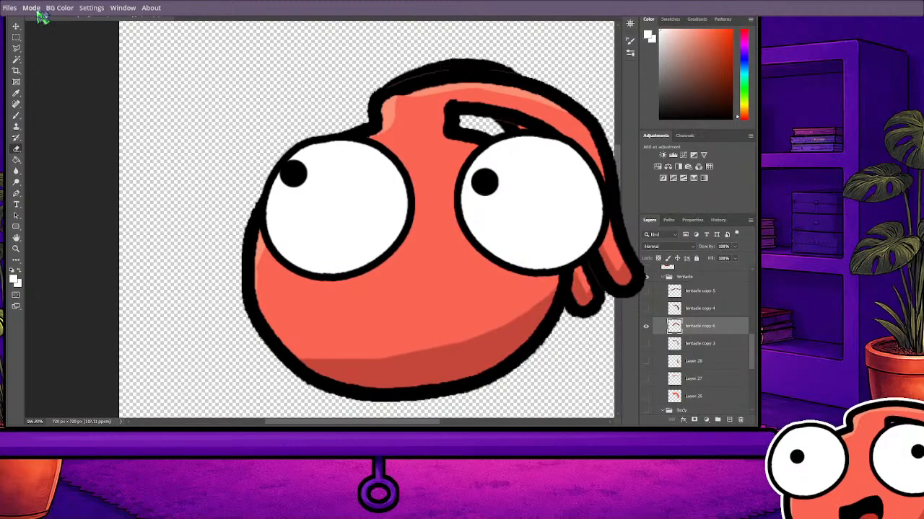
pyautogui.click(42, 23)
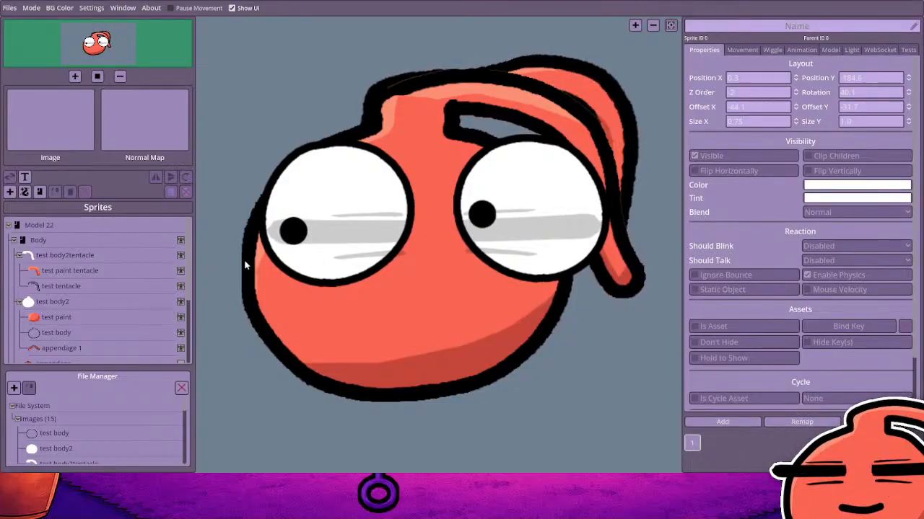
# Hide the test body2tentacle sprite and collapse its children in the sprite list
pyautogui.scroll(-2, 141, 334)
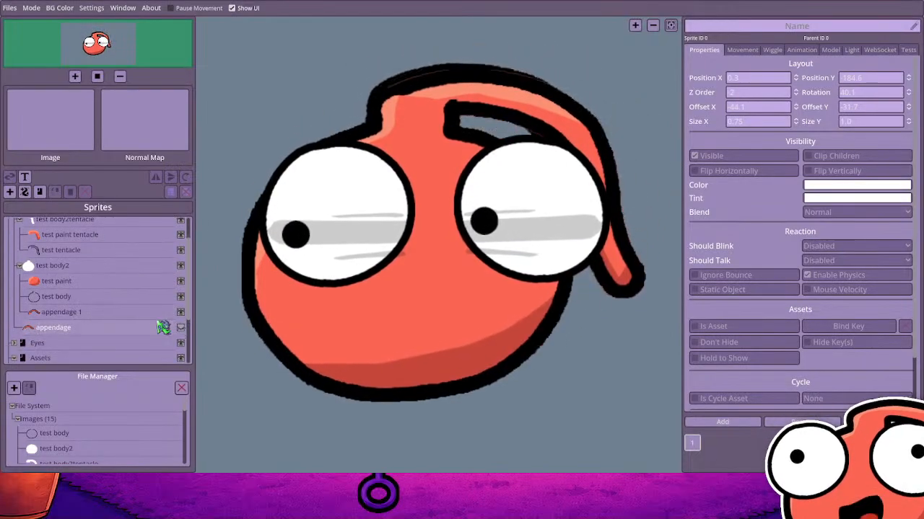
pyautogui.scroll(-4, 163, 327)
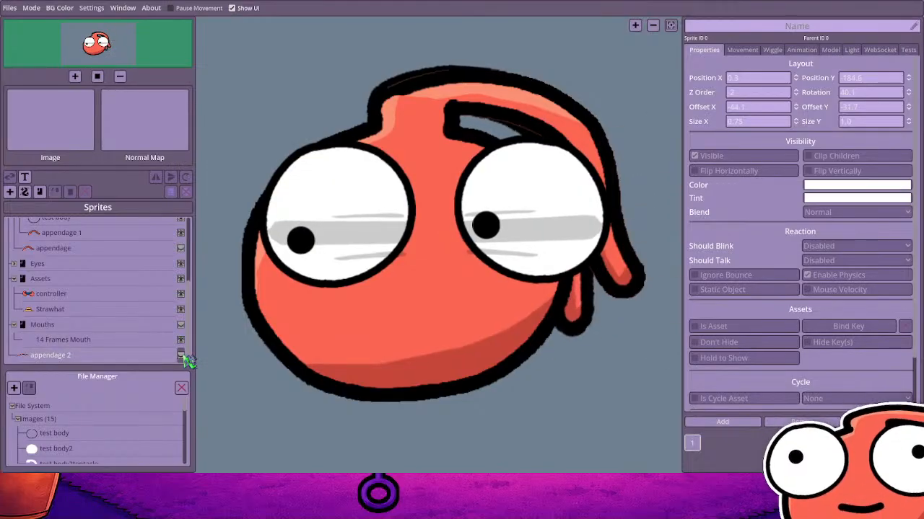
pyautogui.scroll(5, 158, 318)
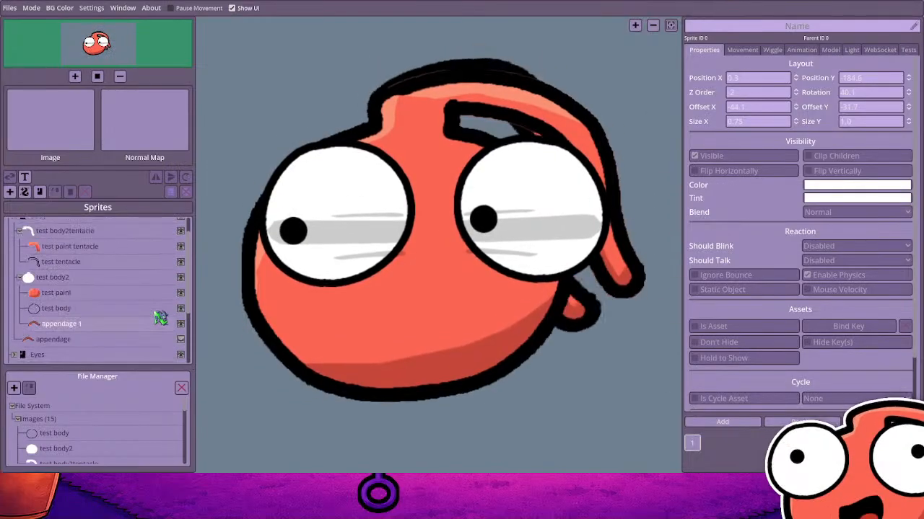
pyautogui.click(180, 246)
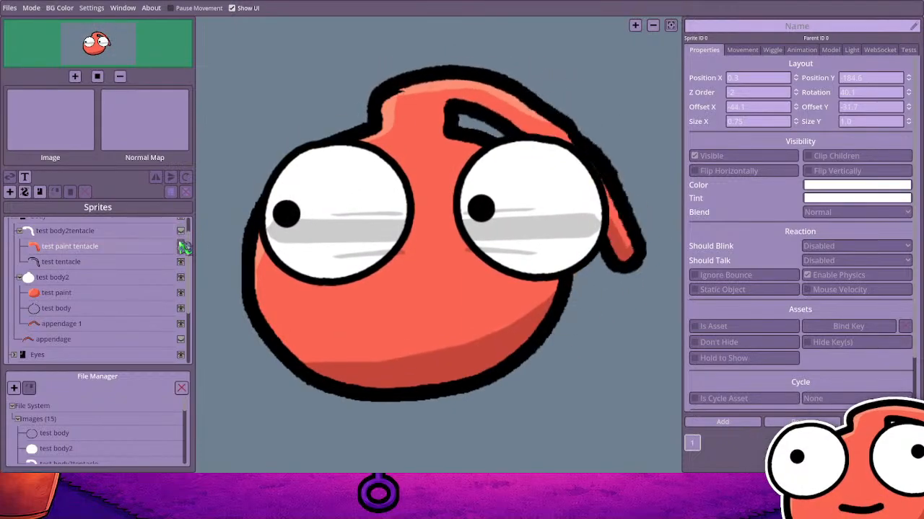
pyautogui.scroll(2, 166, 256)
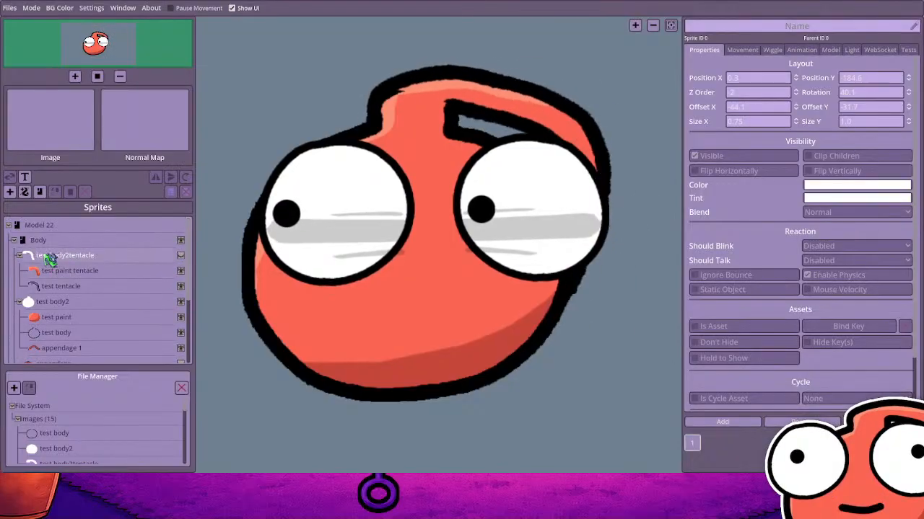
pyautogui.click(20, 255)
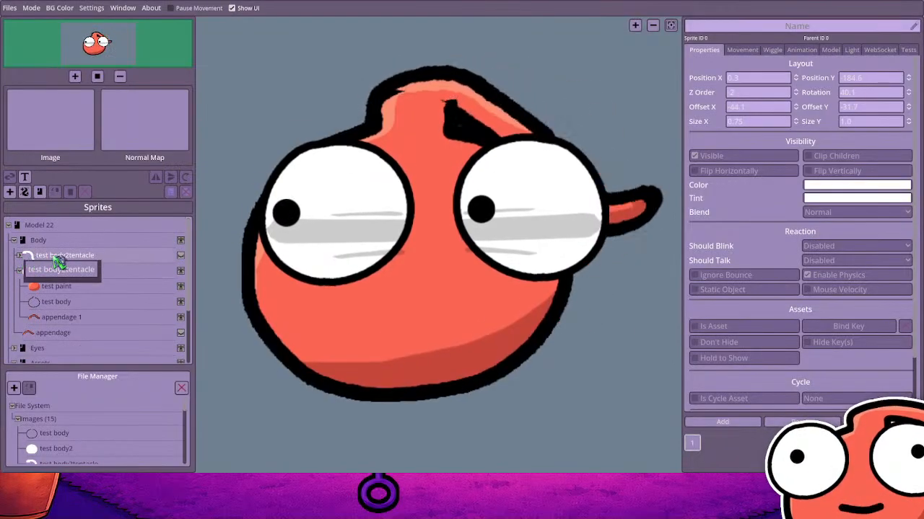
# Try a Z Order of 2 on appendage 1 and restore it to -2
pyautogui.click(108, 320)
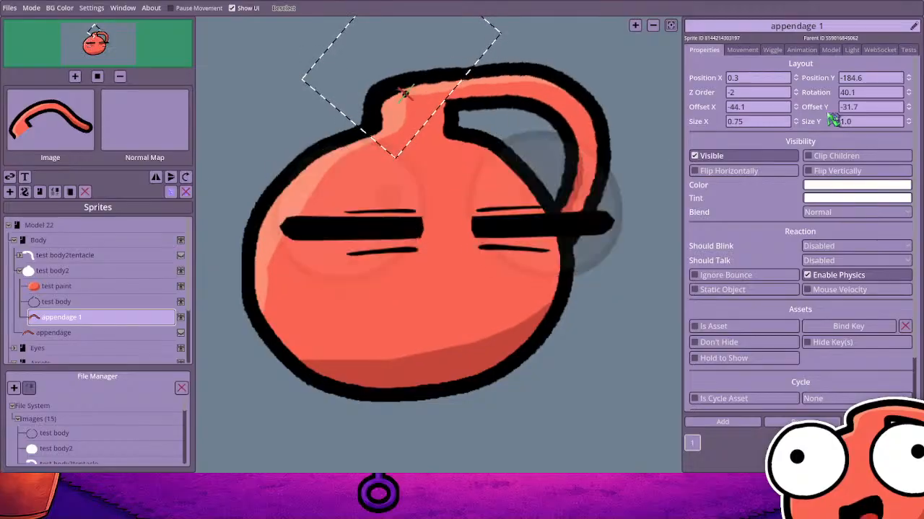
pyautogui.click(773, 93)
pyautogui.scroll(4, 773, 93)
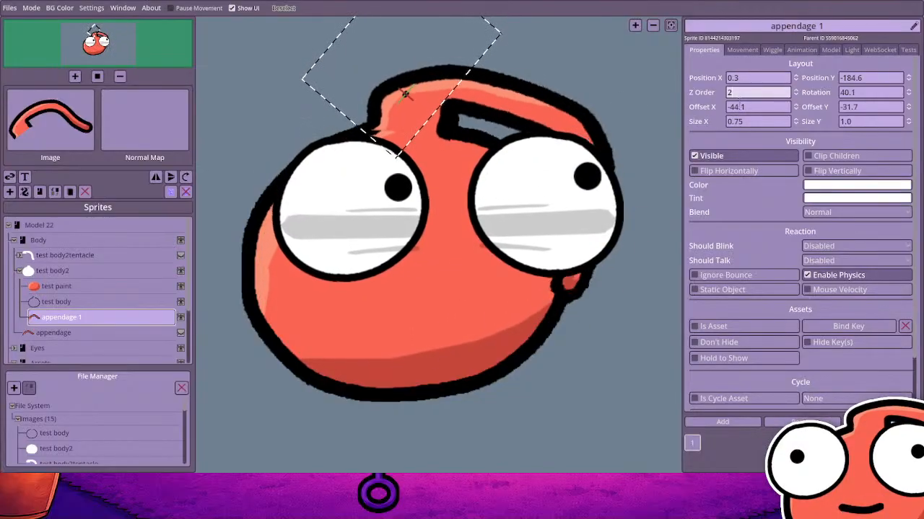
pyautogui.scroll(-3, 740, 93)
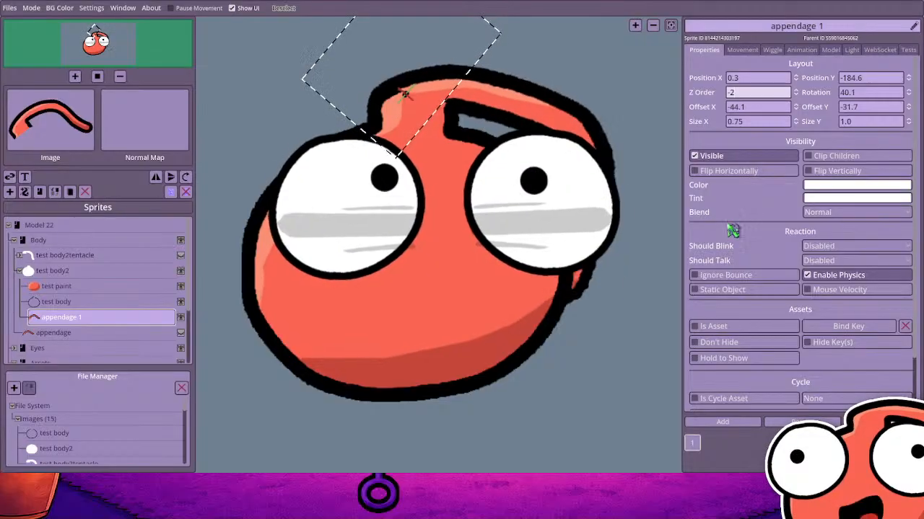
# Try Size X values of 0.65 and 0.71 on appendage 1, and settle on 0.73
pyautogui.doubleClick(755, 119)
pyautogui.write('.65')
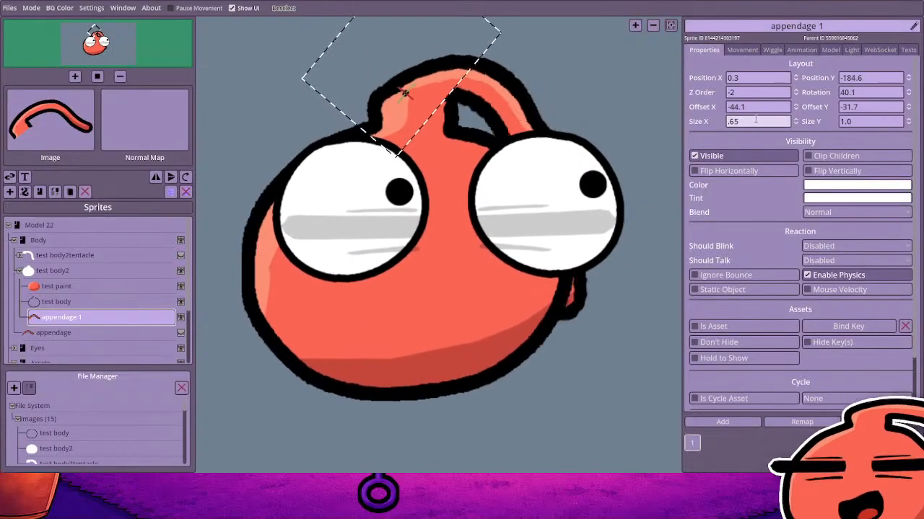
pyautogui.press('Return')
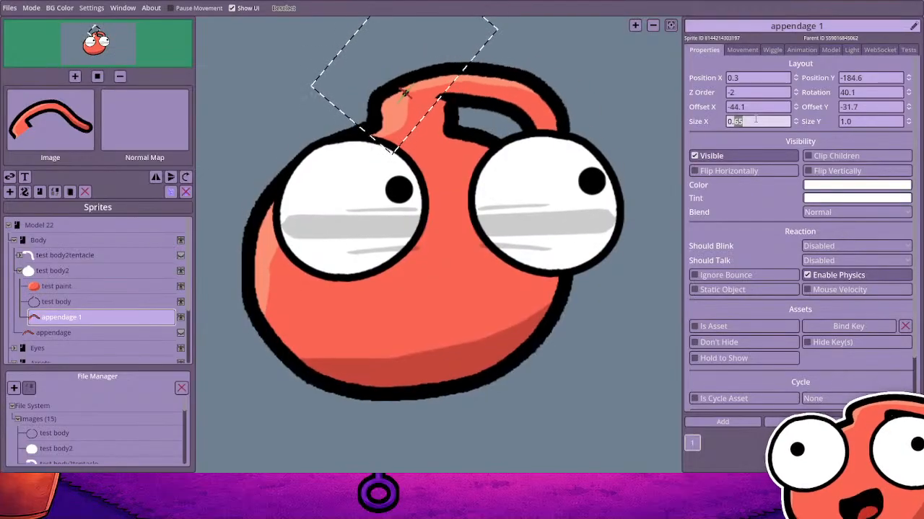
pyautogui.tripleClick(755, 119)
pyautogui.write('.71')
pyautogui.press('Return')
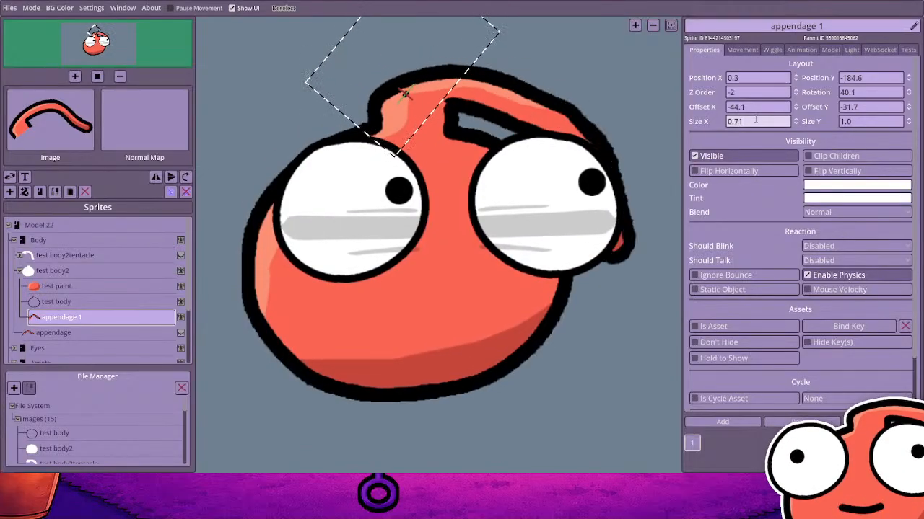
pyautogui.write('.')
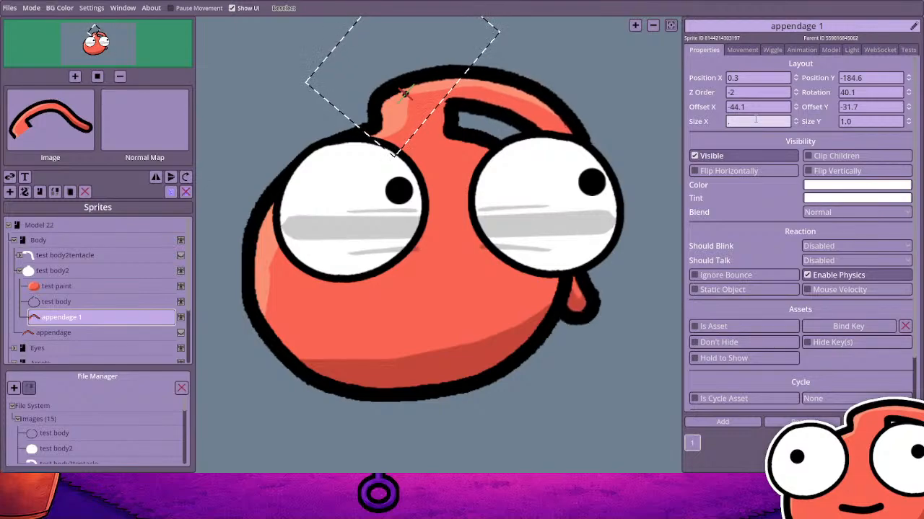
pyautogui.write('73')
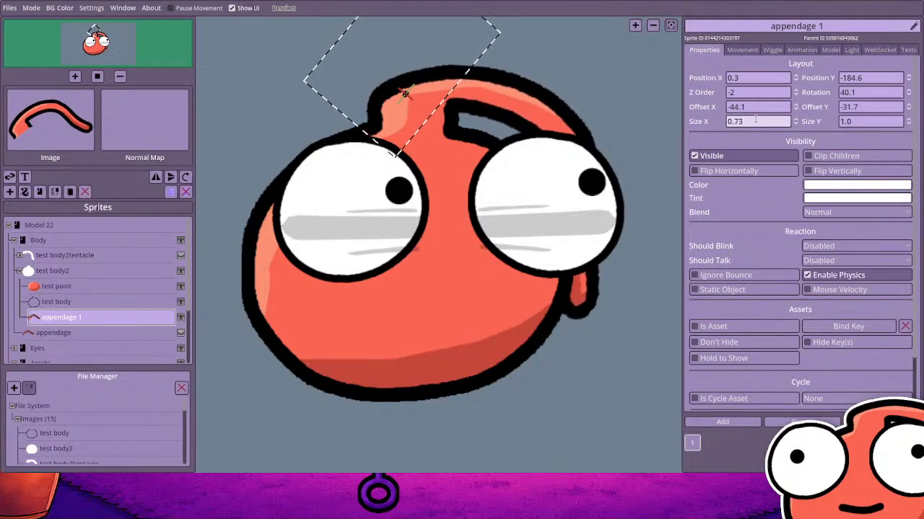
# Save the project and try a Gravity X of 2.5 in appendage 1's Wiggle settings
pyautogui.click(772, 50)
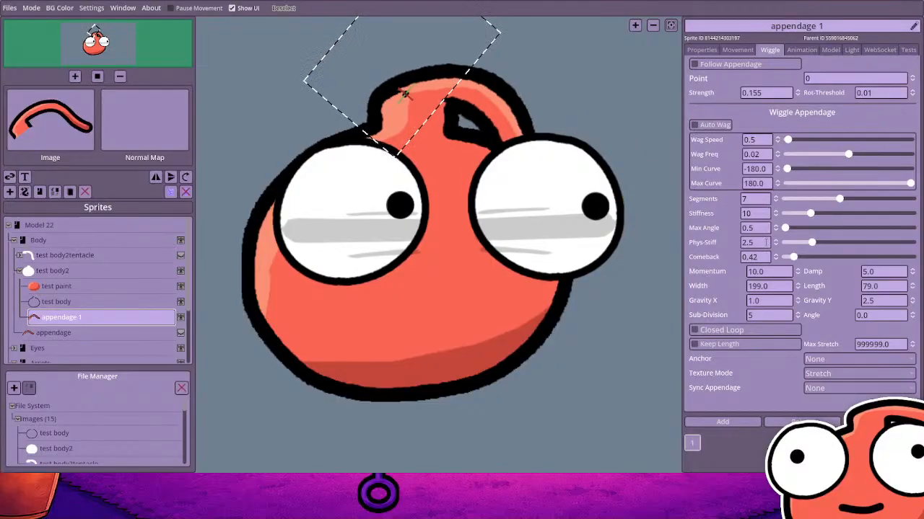
pyautogui.hotkey('ctrl', 's')
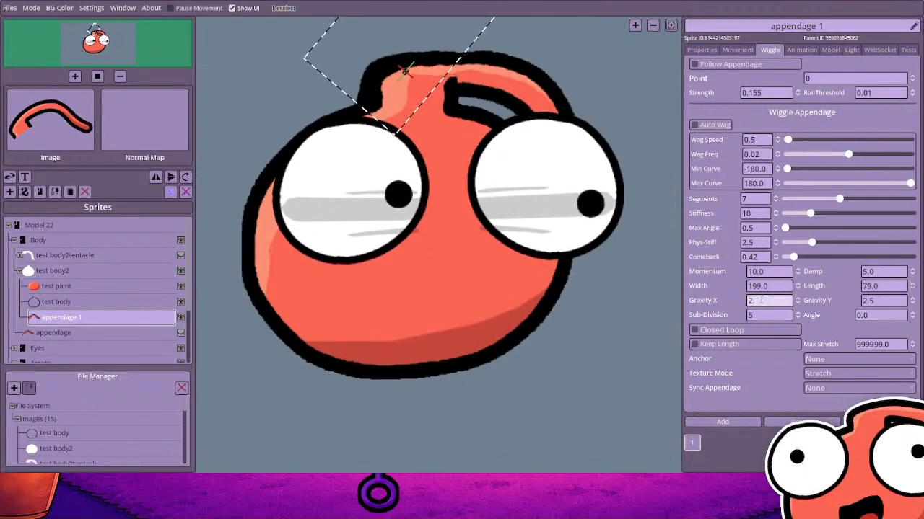
pyautogui.write('2.5')
pyautogui.press('Return')
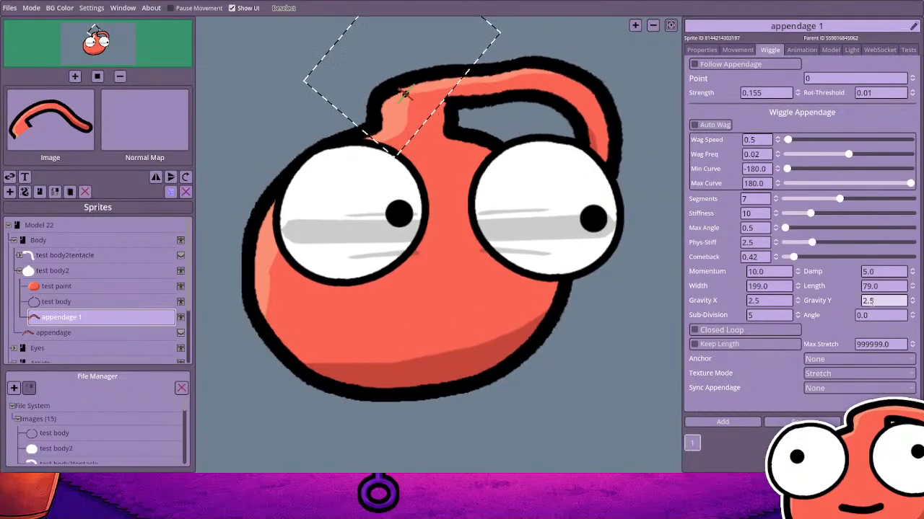
# Try Gravity X and Gravity Y values of 1 and 5 on appendage 1, and settle on Gravity X 2 and Gravity Y 1
pyautogui.click(770, 301)
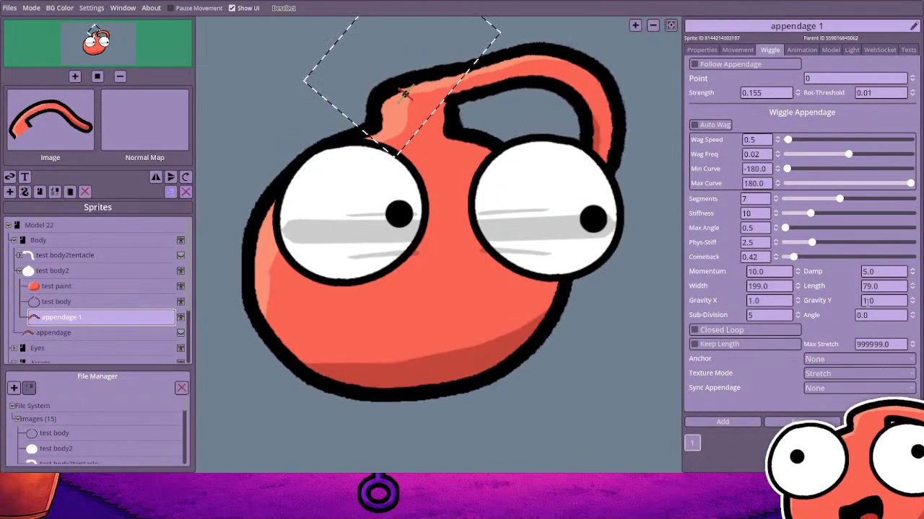
pyautogui.doubleClick(764, 300)
pyautogui.write('5')
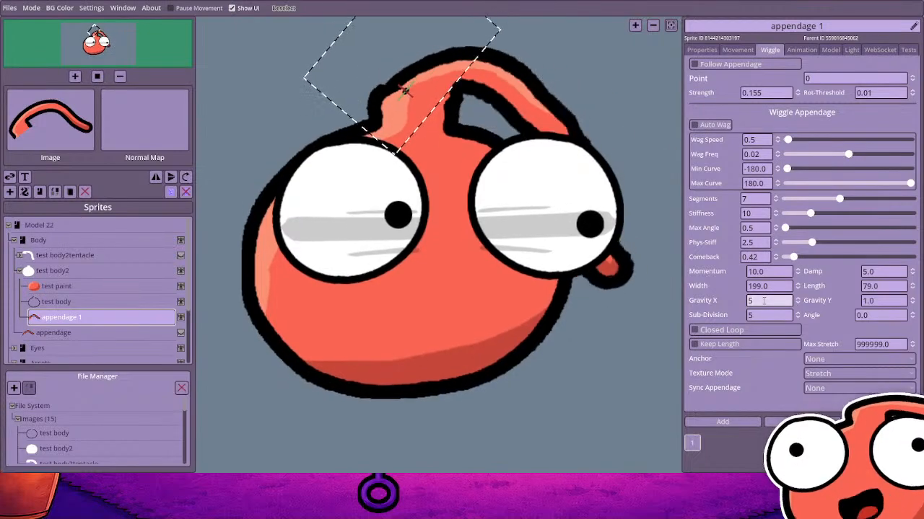
pyautogui.doubleClick(869, 300)
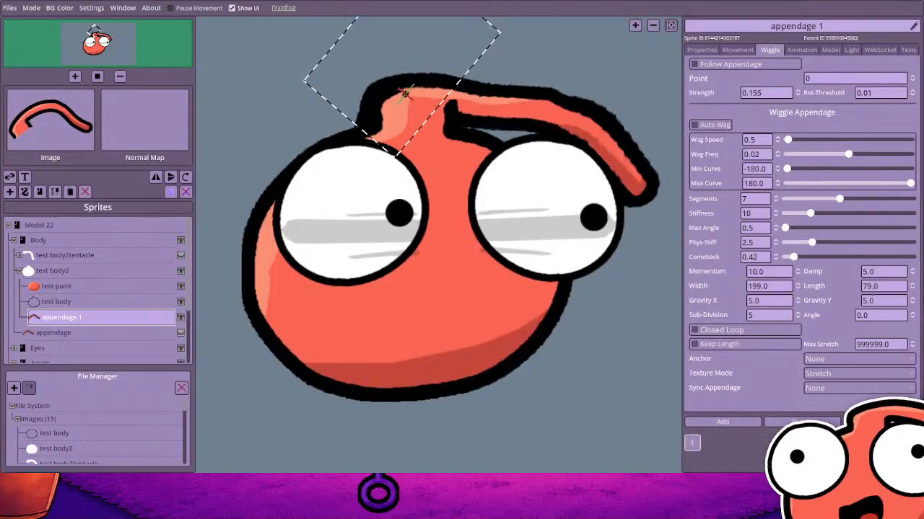
pyautogui.write('1')
pyautogui.press('Return')
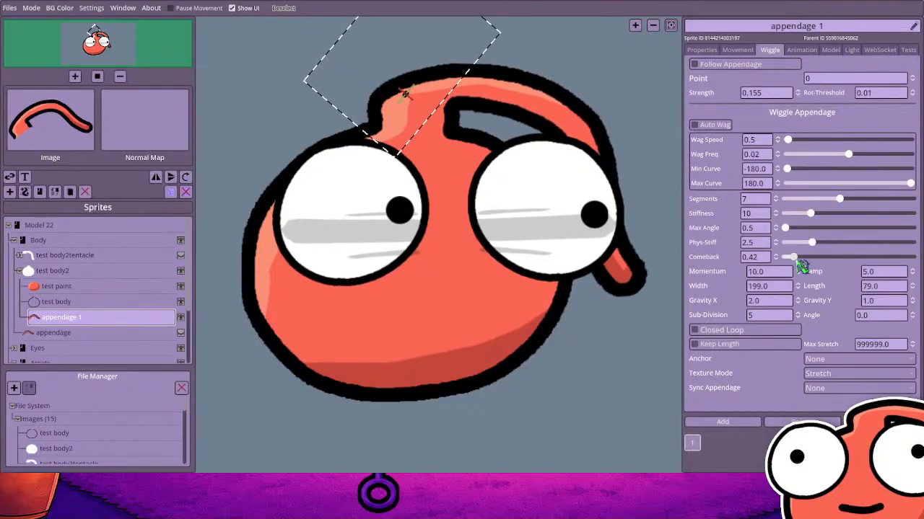
# Try a Phys-Stiff of 1.5 with Stiffness values of 5 and 35 on appendage 1
pyautogui.doubleClick(752, 242)
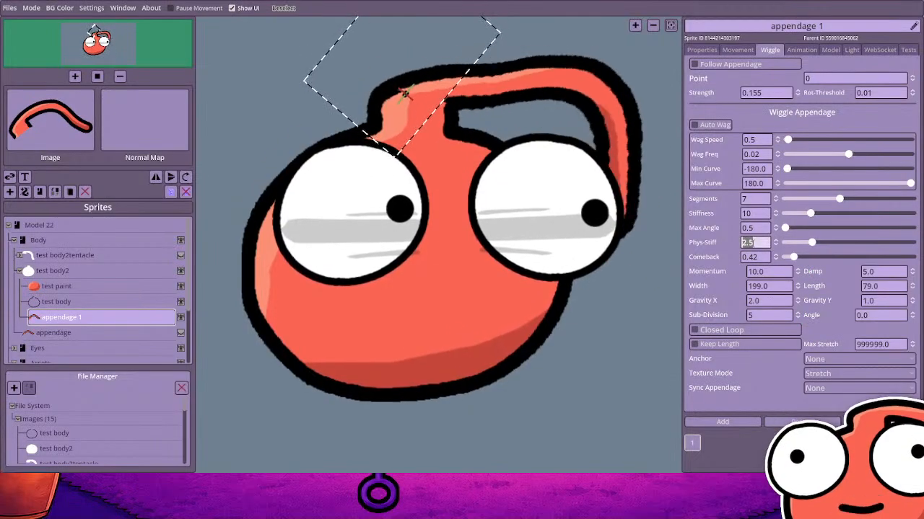
pyautogui.write('1.5')
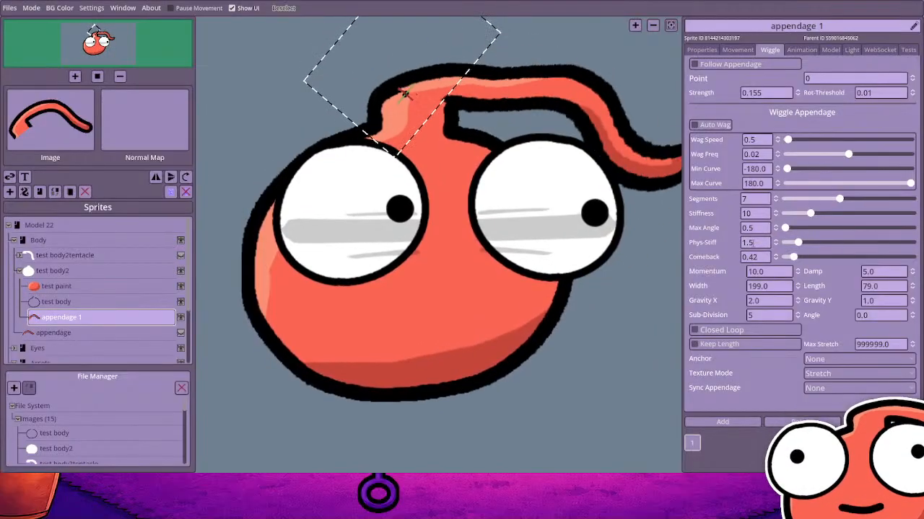
pyautogui.doubleClick(757, 213)
pyautogui.write('5')
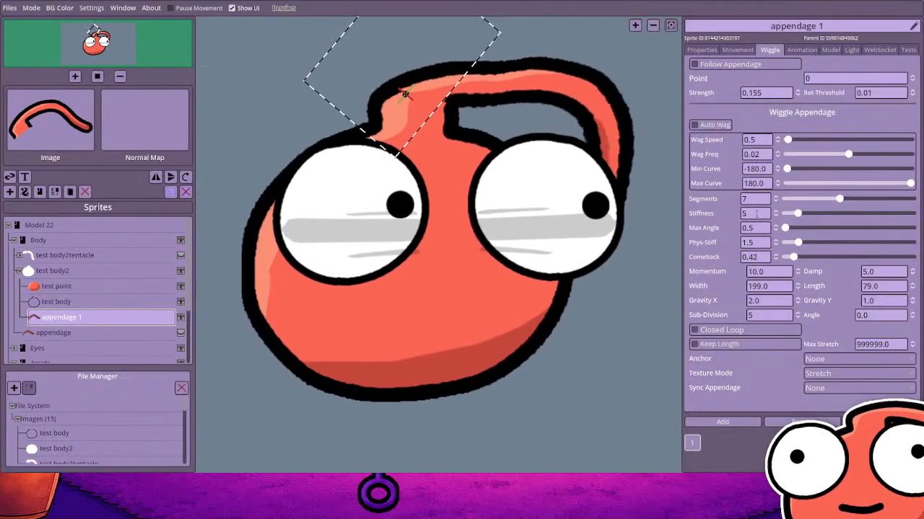
pyautogui.press('Return')
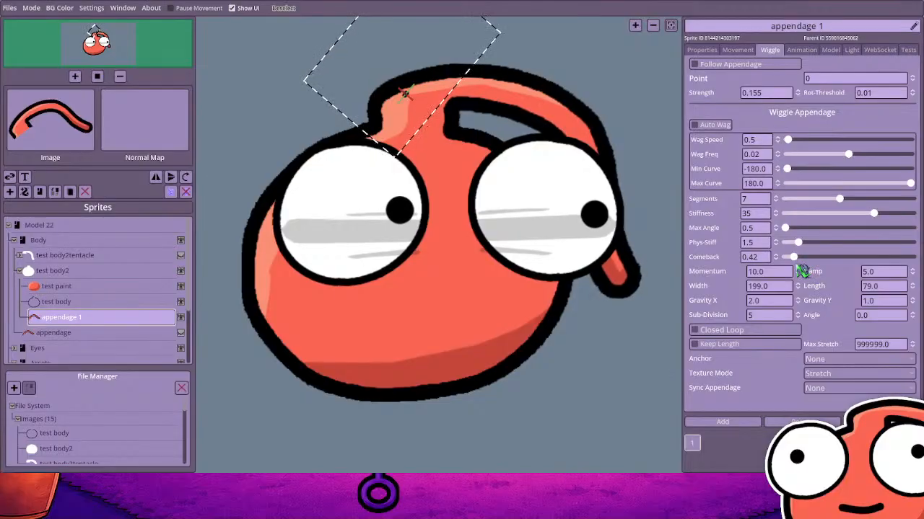
# Save the project, try a Phys-Stiff of 4.6 on appendage 1 and settle on 1.0
pyautogui.click(752, 243)
pyautogui.hotkey('ctrl', 's')
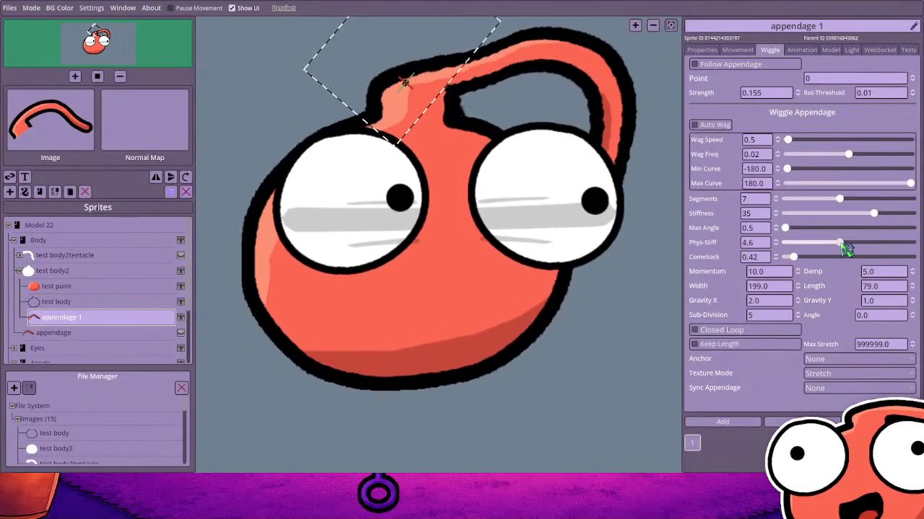
pyautogui.click(750, 243)
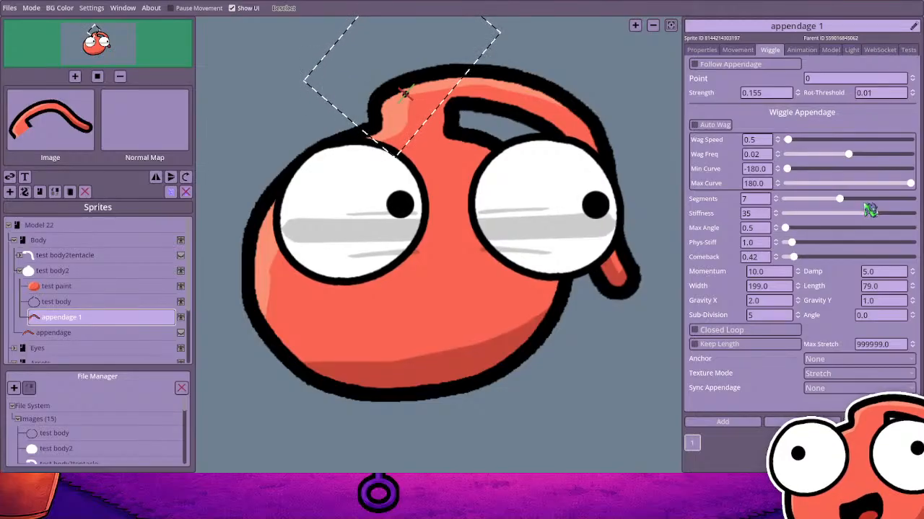
# Try Stiffness values of 50, 5 and 34 on appendage 1, and settle on 25
pyautogui.moveTo(871, 210); pyautogui.dragTo(916, 216)
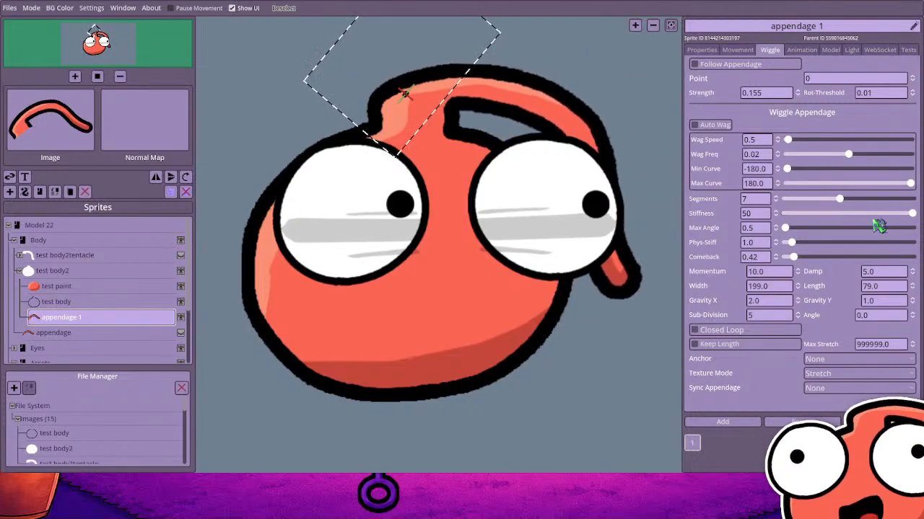
pyautogui.moveTo(878, 226); pyautogui.dragTo(872, 220)
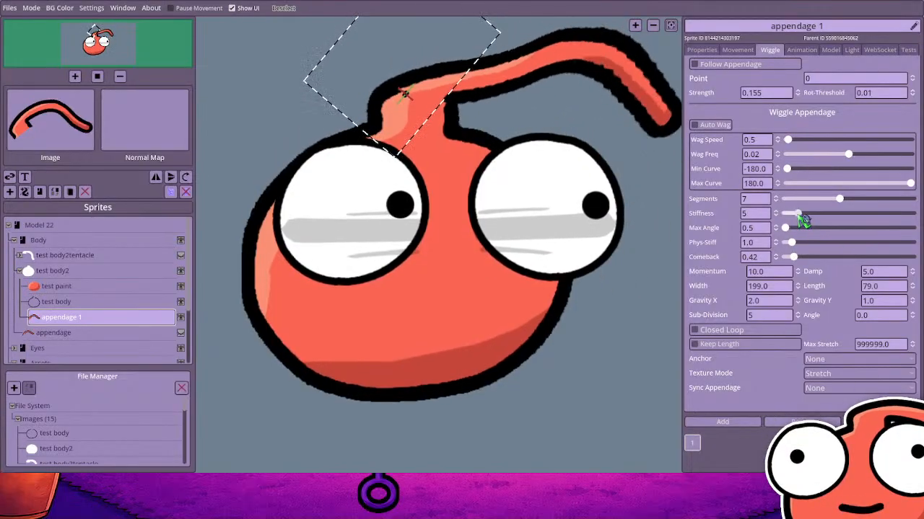
pyautogui.moveTo(785, 214); pyautogui.dragTo(798, 214)
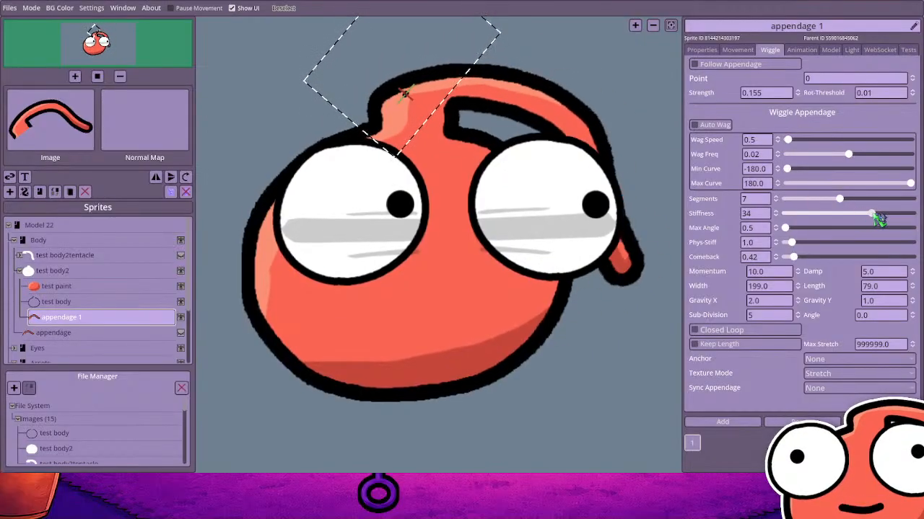
pyautogui.doubleClick(760, 214)
pyautogui.write('2')
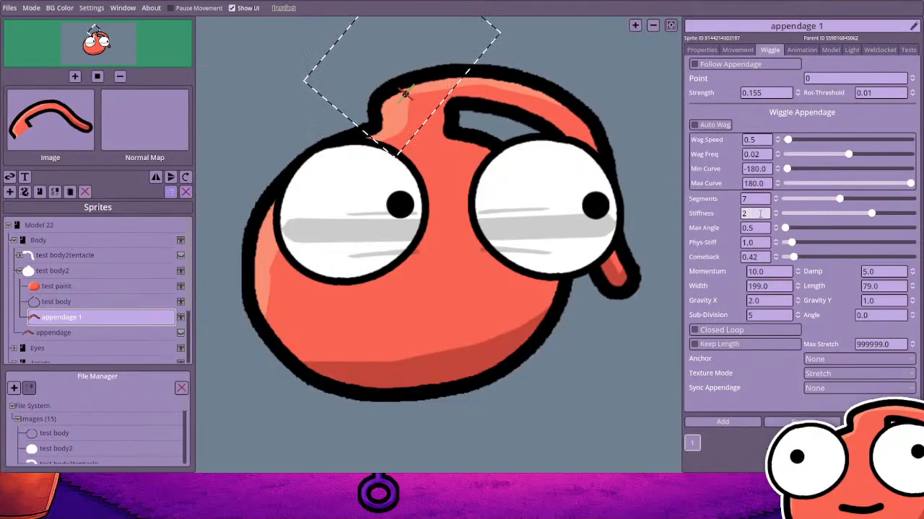
pyautogui.write('5')
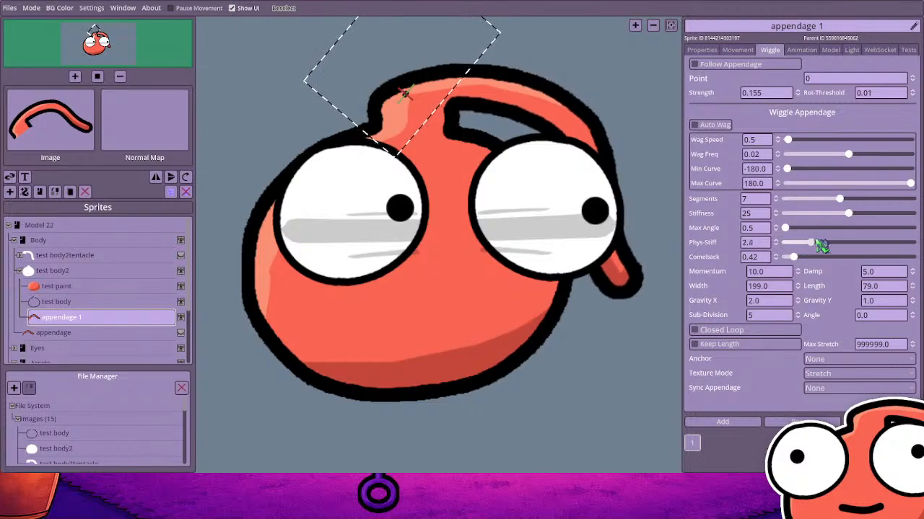
# Try Phys-Stiff values of 0.5 and 1.1 and Max Angle values of 0.0 and 0.2 on appendage 1, settling Max Angle on 0.1
pyautogui.moveTo(823, 245); pyautogui.dragTo(867, 244)
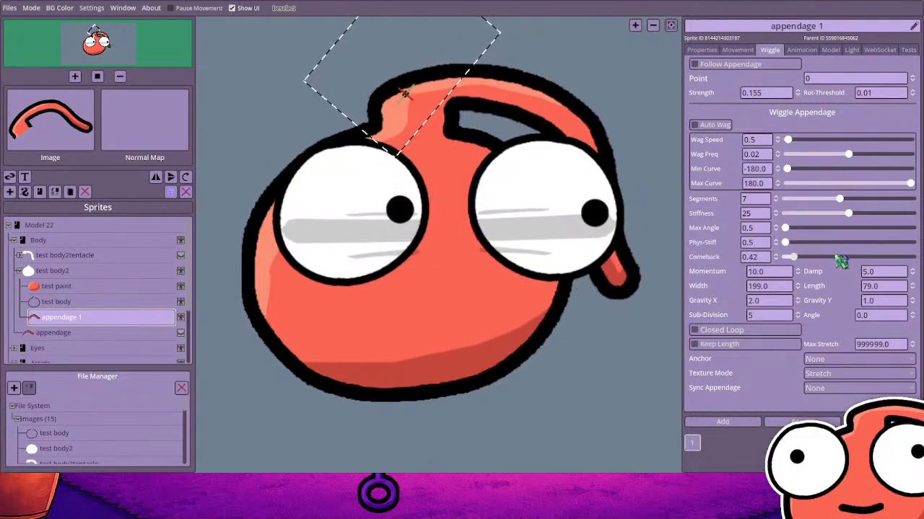
pyautogui.moveTo(841, 243); pyautogui.dragTo(801, 247)
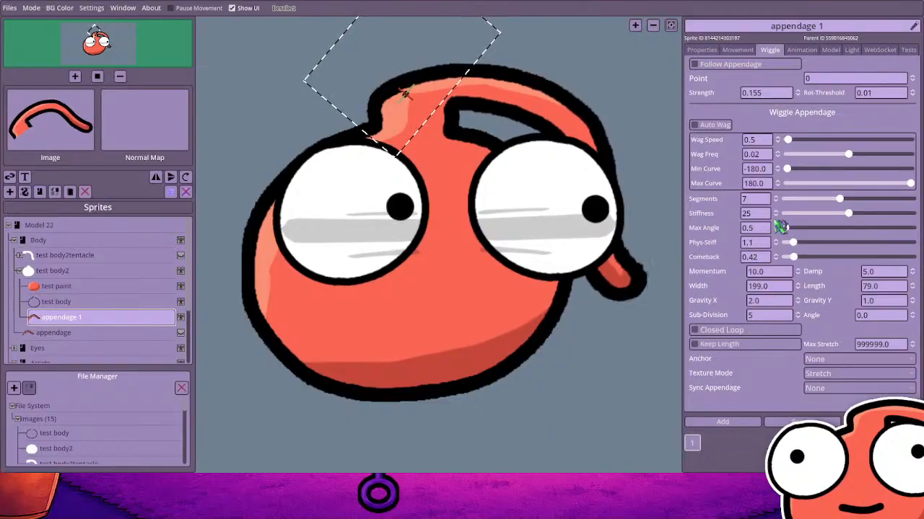
pyautogui.moveTo(794, 231); pyautogui.dragTo(857, 232)
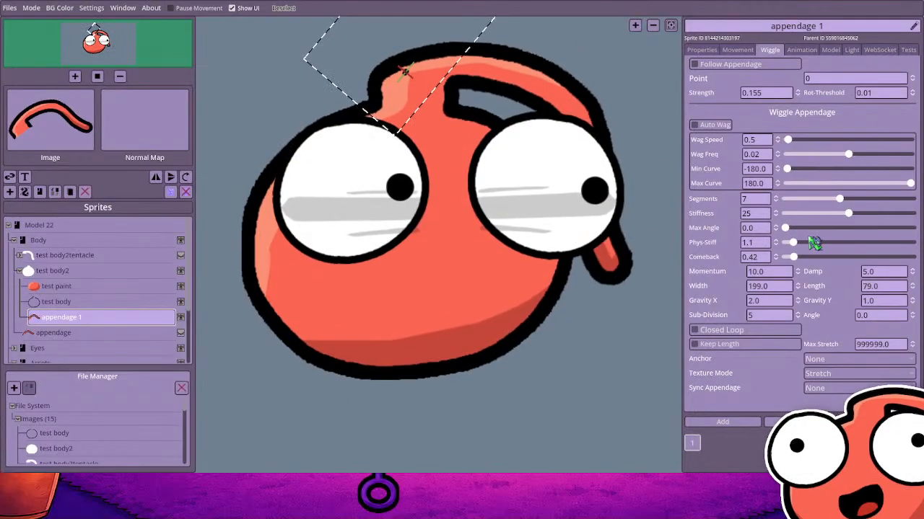
pyautogui.click(781, 231)
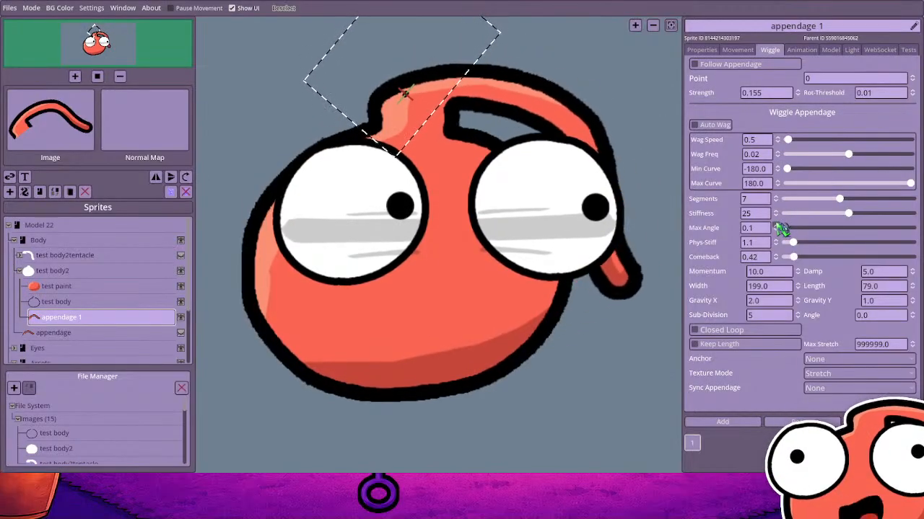
pyautogui.moveTo(782, 228); pyautogui.dragTo(784, 229)
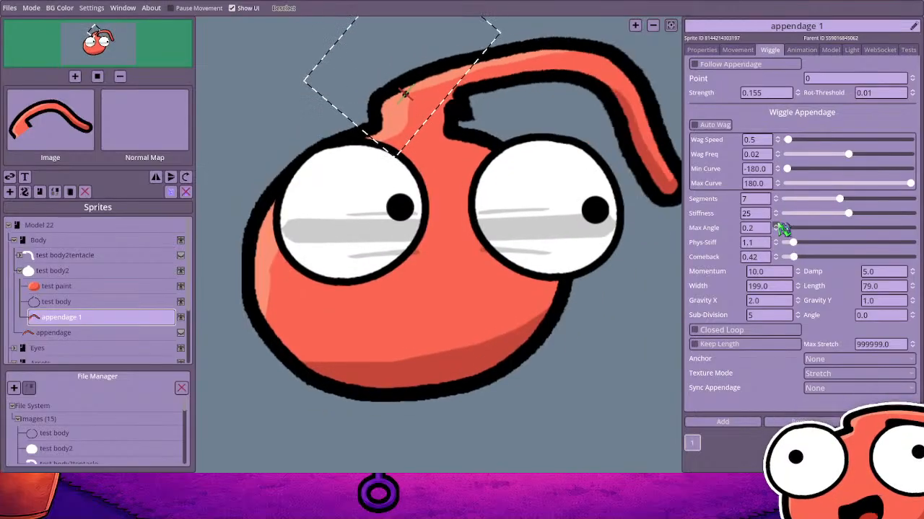
pyautogui.click(777, 230)
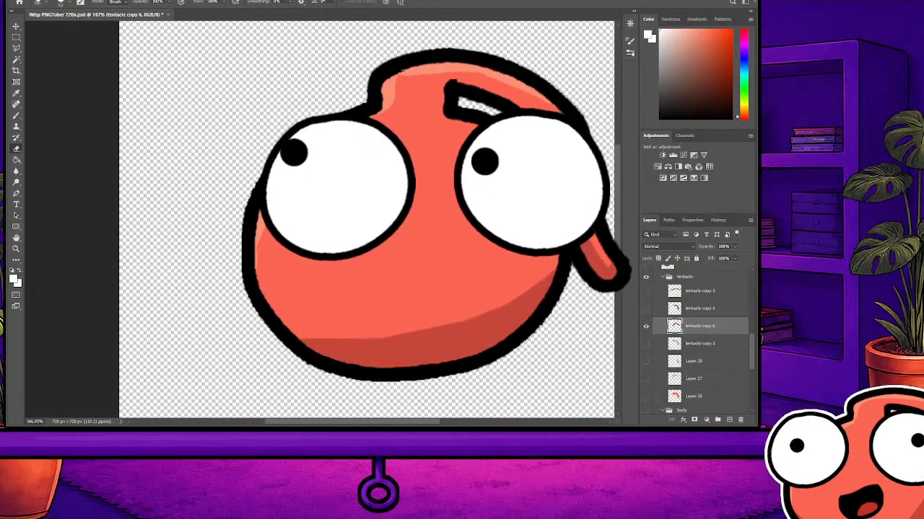
# Return from Preview to Editor mode and save the project
pyautogui.click(31, 8)
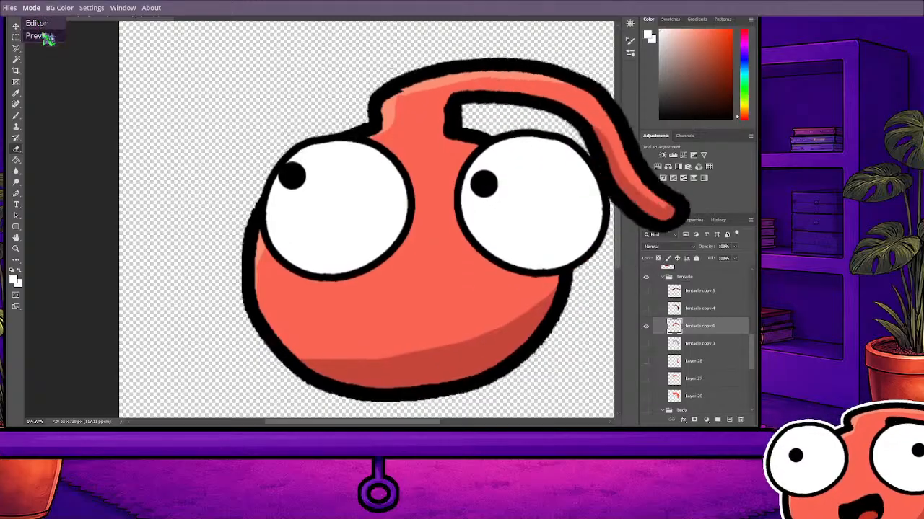
pyautogui.click(36, 22)
pyautogui.hotkey('ctrl', 's')
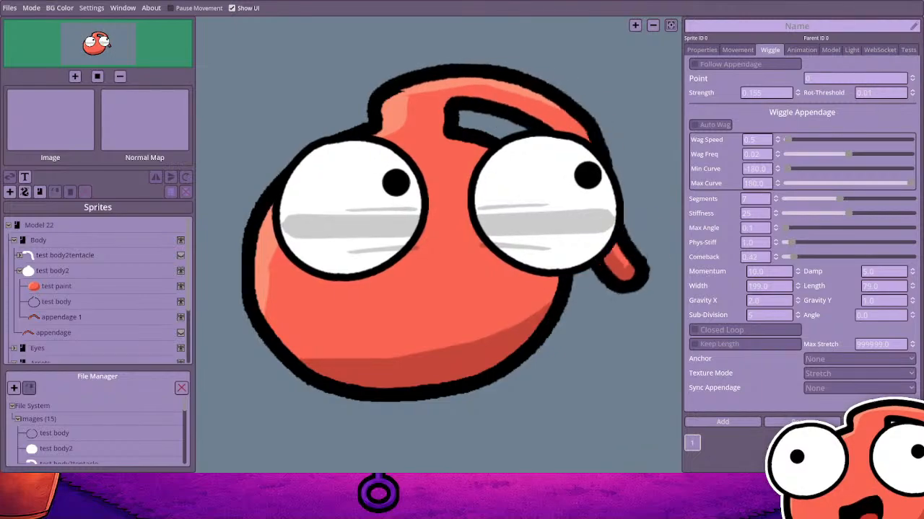
pyautogui.click(9, 8)
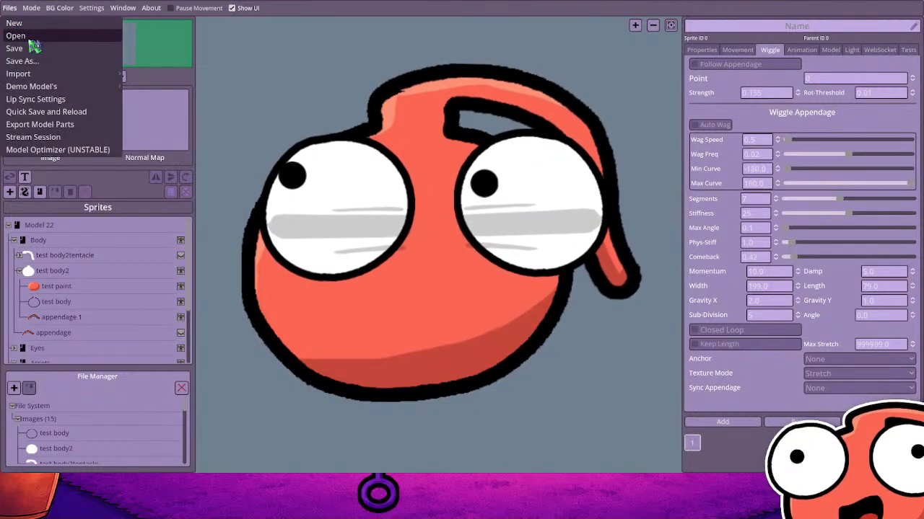
pyautogui.click(29, 47)
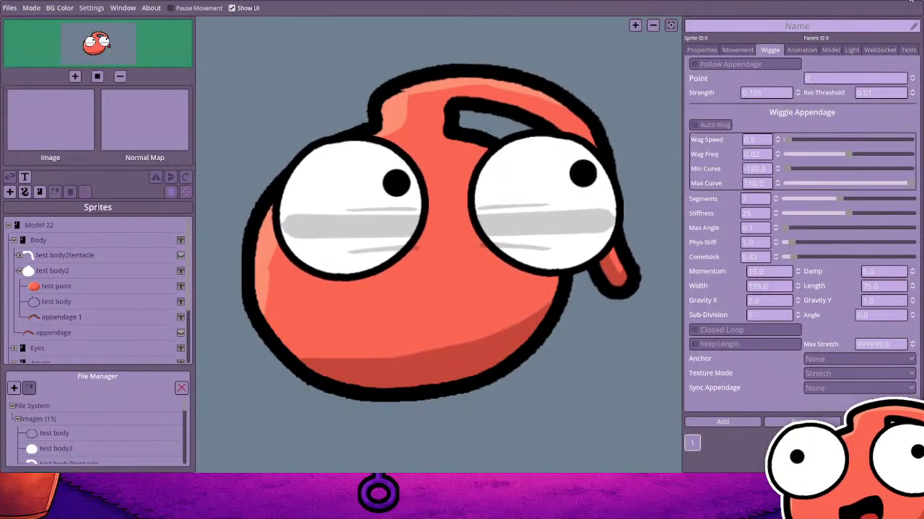